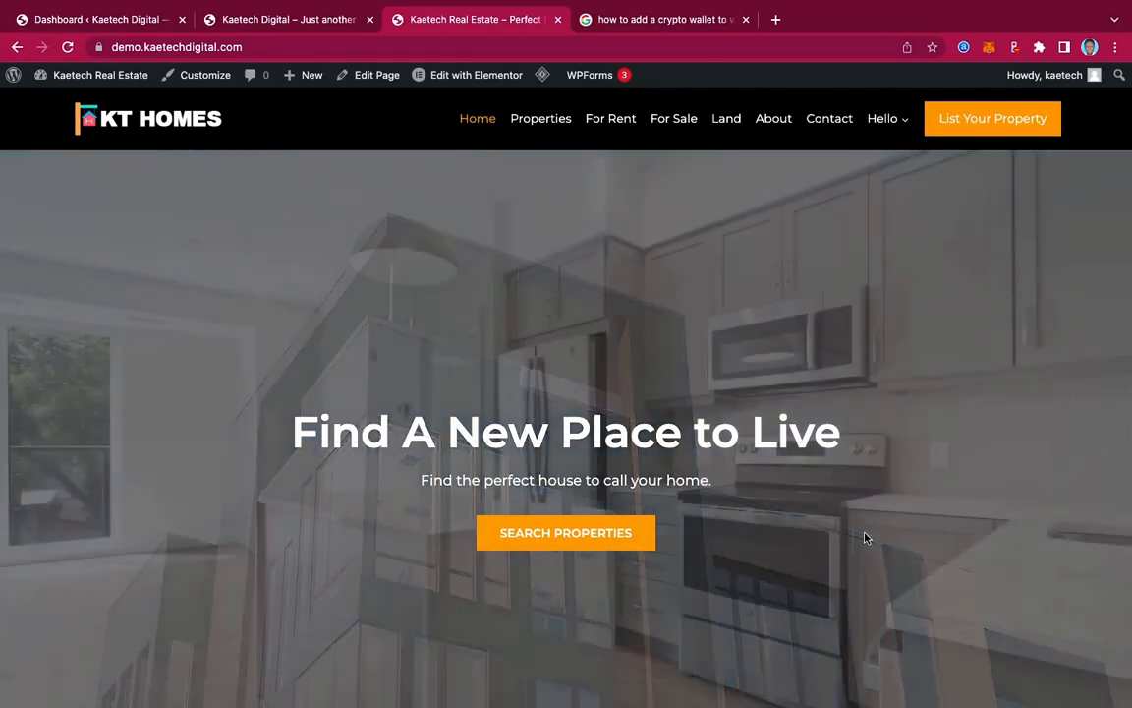
- Look through the real estate demo homepage from the hero banner down to the Get in Touch section
{"action": "scroll", "coordinate": [865, 537], "scroll_direction": "down", "scroll_amount": 12}
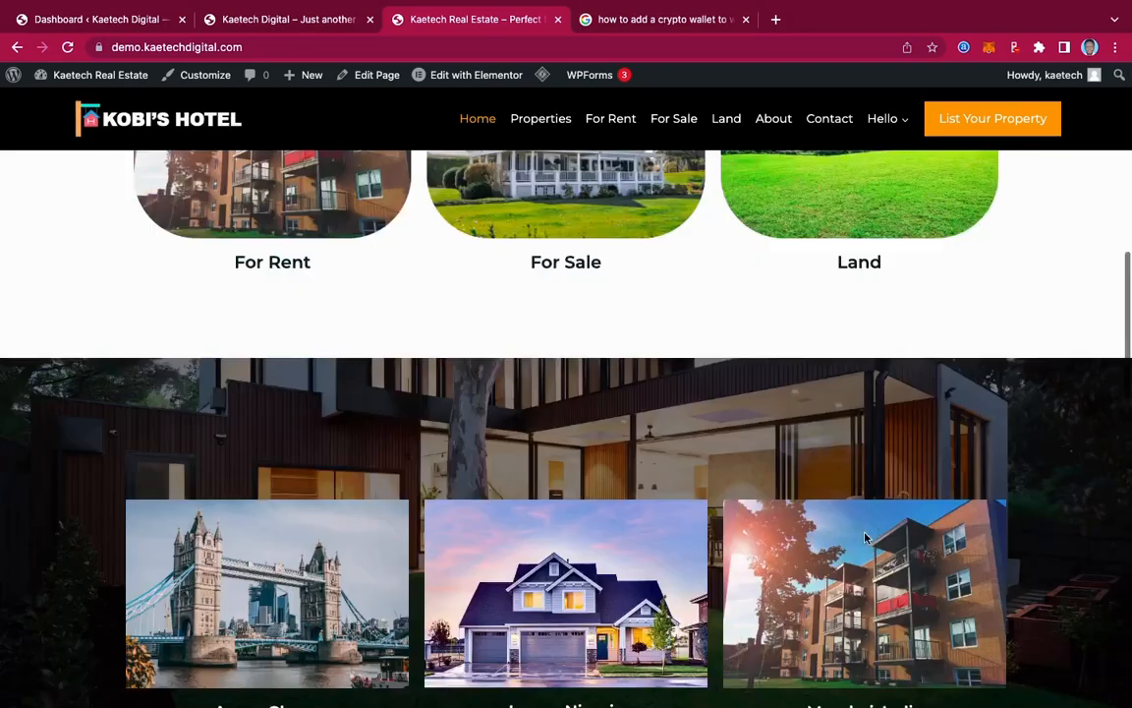
{"action": "scroll", "coordinate": [865, 538], "scroll_direction": "down", "scroll_amount": 10}
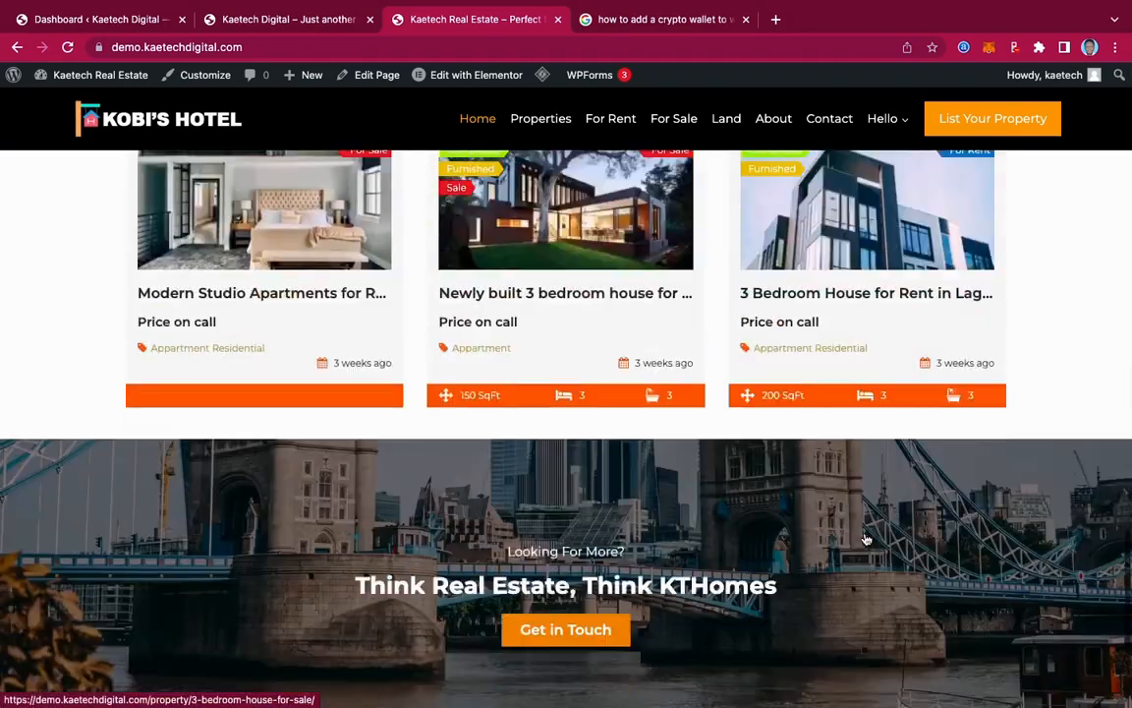
{"action": "scroll", "coordinate": [865, 537], "scroll_direction": "up", "scroll_amount": 20}
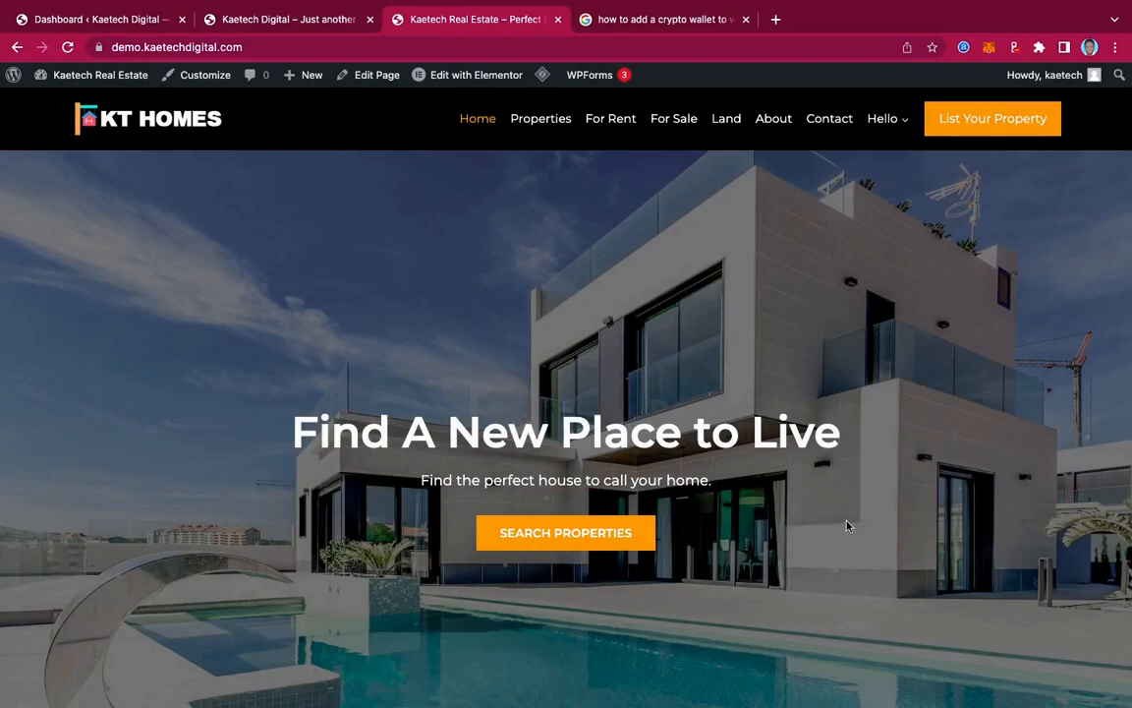
{"action": "scroll", "coordinate": [865, 530], "scroll_direction": "down", "scroll_amount": 20}
{"action": "scroll", "coordinate": [948, 452], "scroll_direction": "up", "scroll_amount": 20}
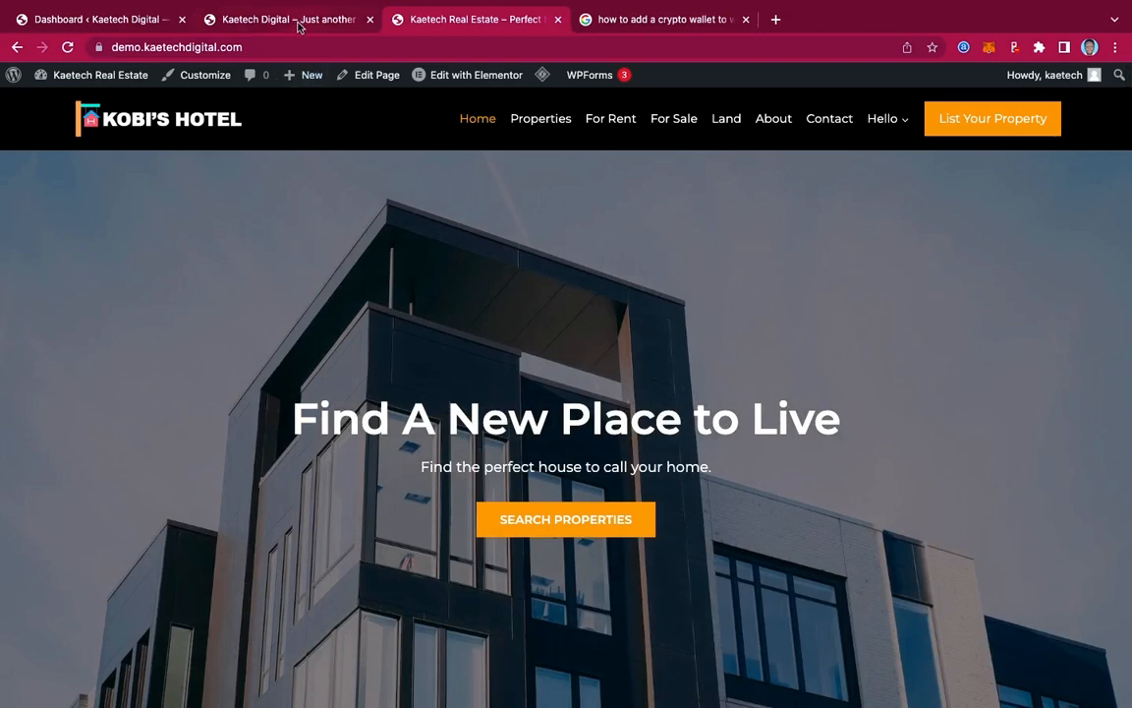
- Switch to the affiliate.kaetechdigital.com site and look over its default WordPress homepage
{"action": "left_click", "coordinate": [298, 20]}
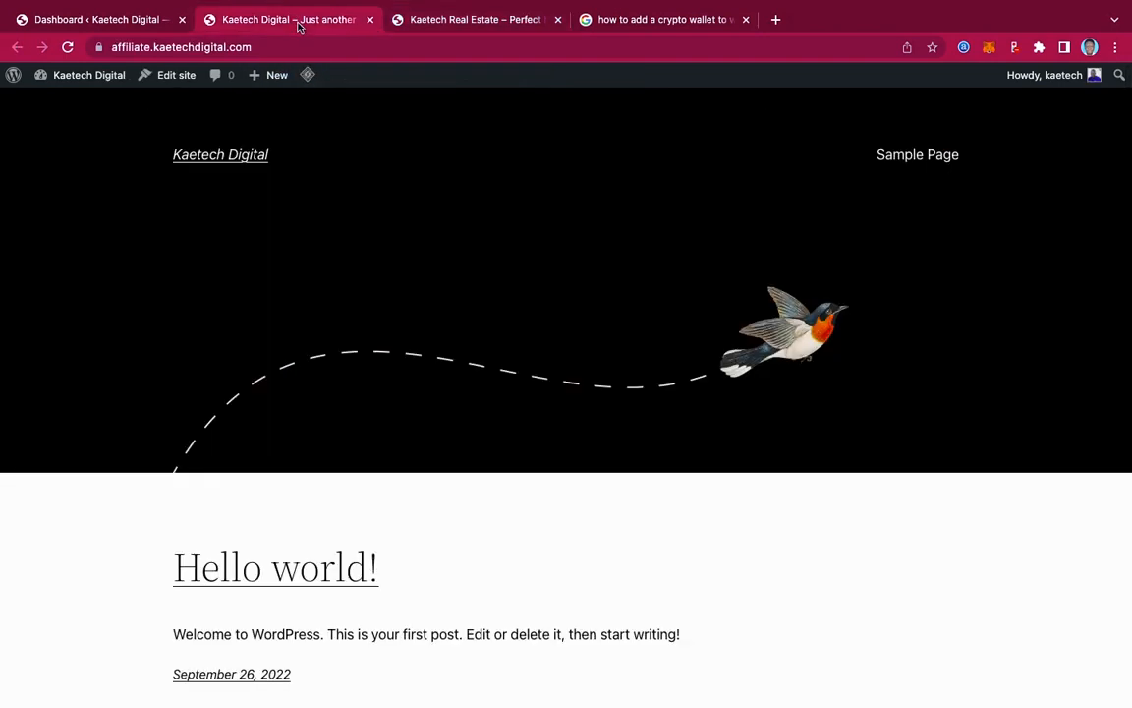
{"action": "scroll", "coordinate": [872, 381], "scroll_direction": "down", "scroll_amount": 5}
{"action": "scroll", "coordinate": [874, 384], "scroll_direction": "up", "scroll_amount": 5}
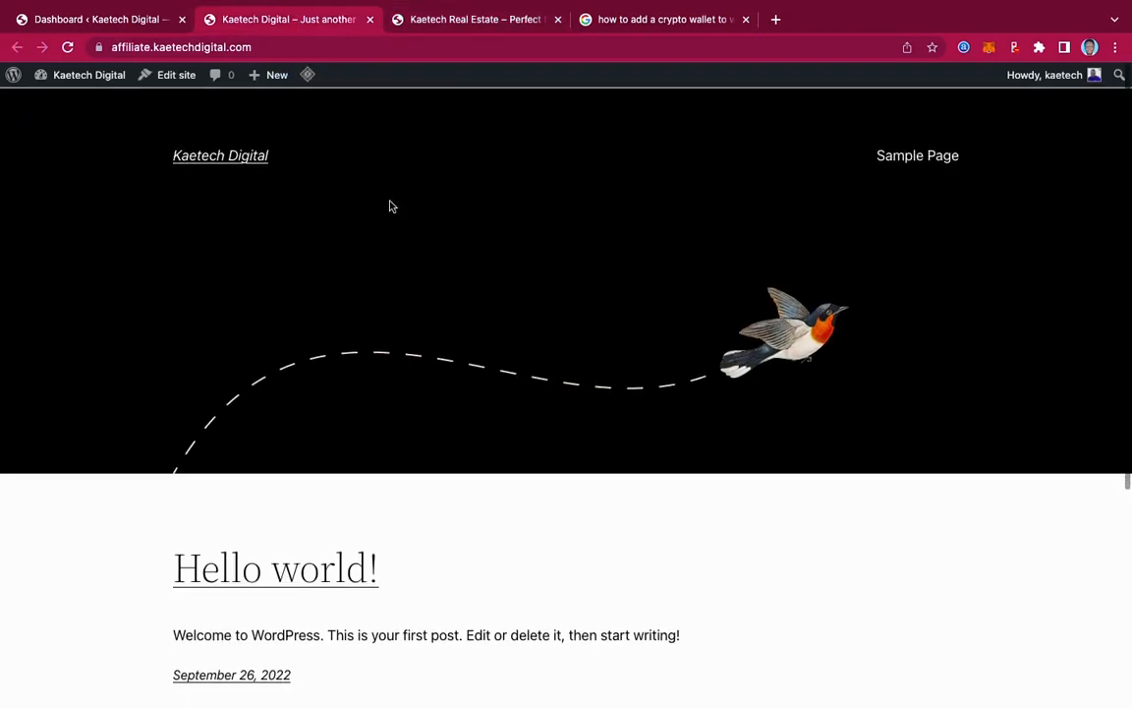
{"action": "scroll", "coordinate": [855, 473], "scroll_direction": "down", "scroll_amount": 5}
{"action": "scroll", "coordinate": [855, 473], "scroll_direction": "up", "scroll_amount": 5}
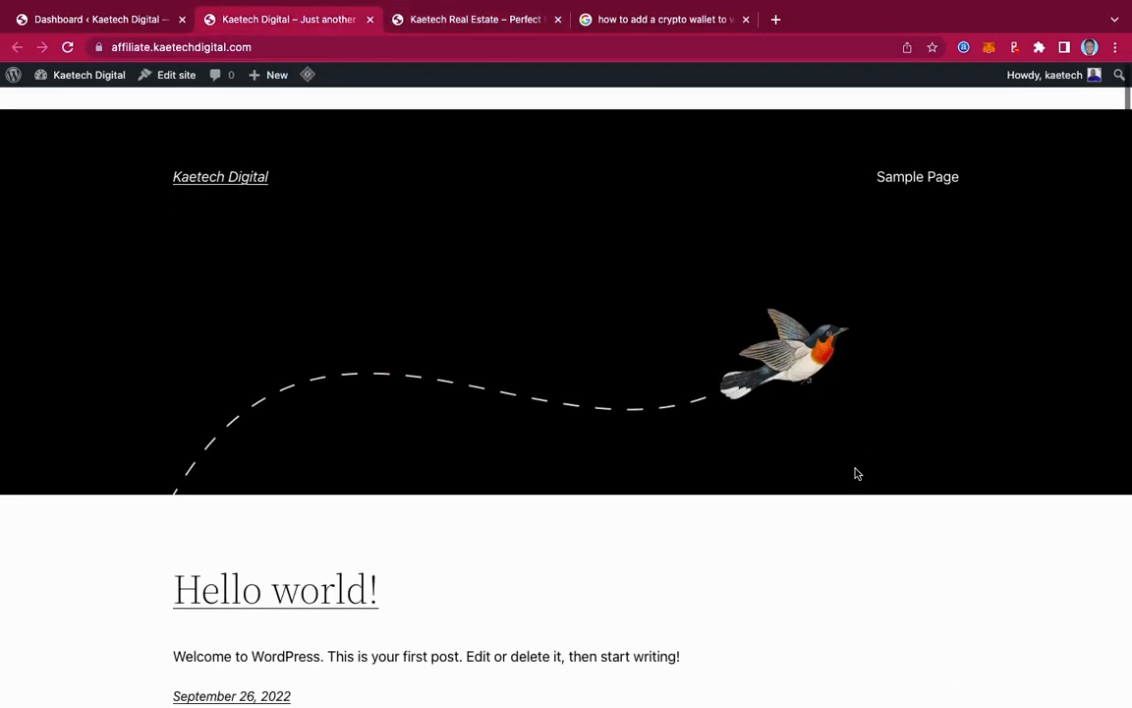
- Return to the demo.kaetechdigital.com homepage and review its location and Latest Properties sections
{"action": "left_click", "coordinate": [499, 24]}
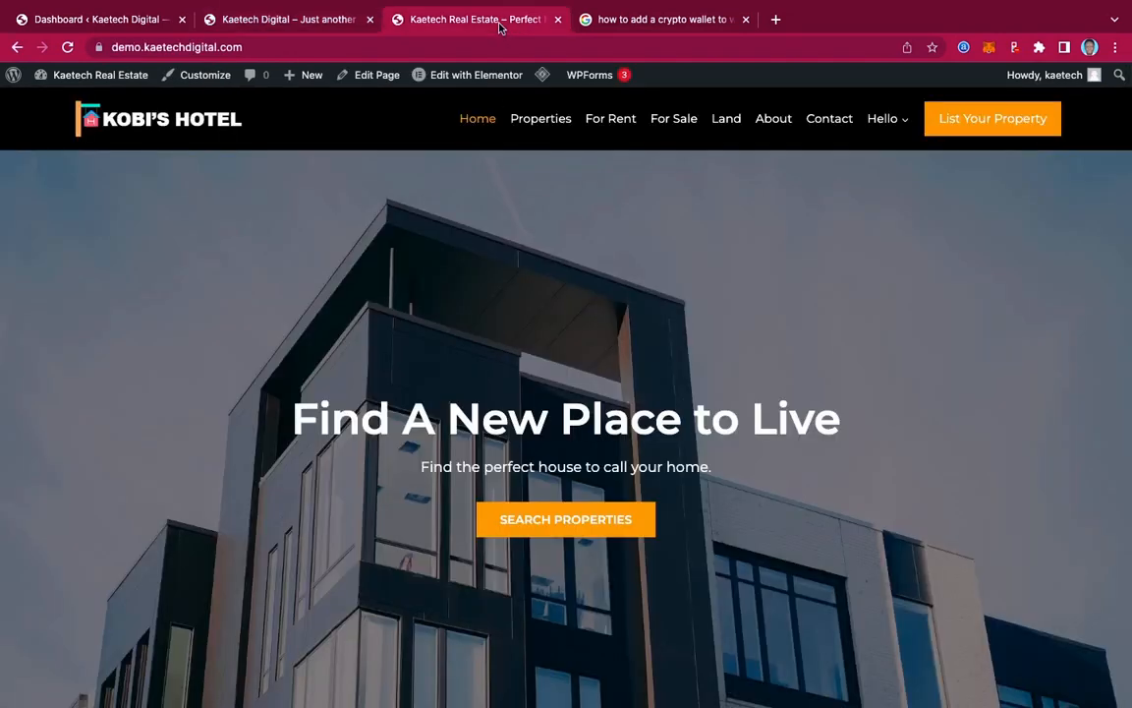
{"action": "scroll", "coordinate": [917, 481], "scroll_direction": "down", "scroll_amount": 10}
{"action": "scroll", "coordinate": [919, 483], "scroll_direction": "up", "scroll_amount": 10}
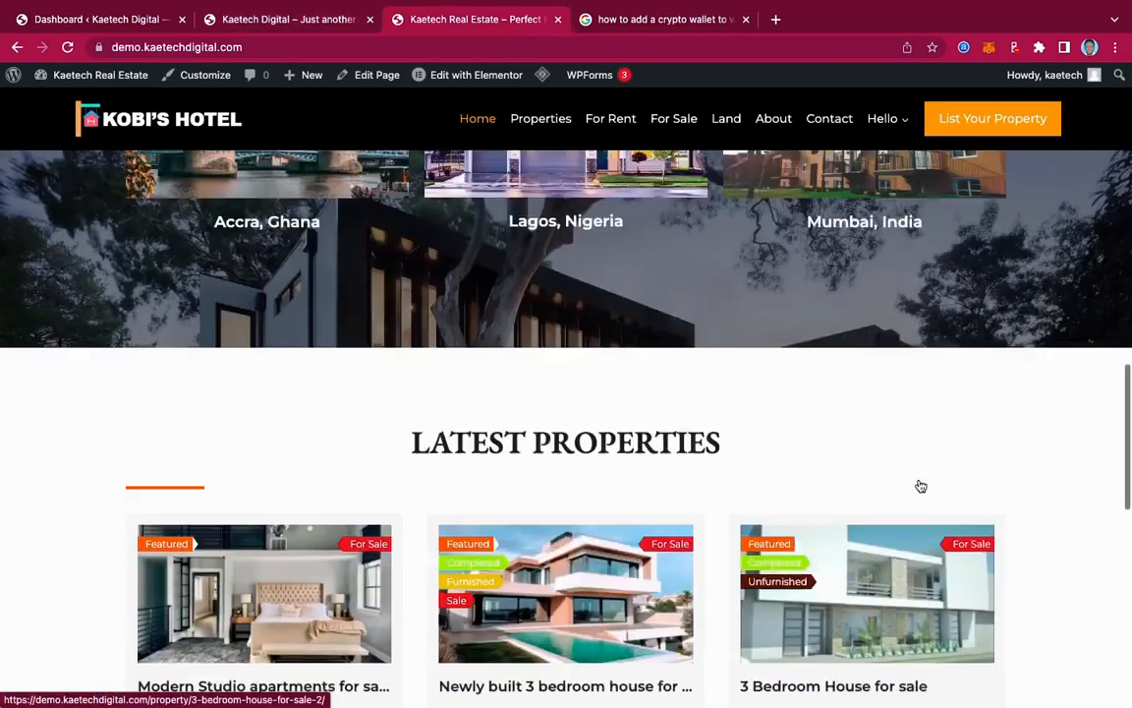
{"action": "scroll", "coordinate": [920, 483], "scroll_direction": "up", "scroll_amount": 3}
{"action": "scroll", "coordinate": [919, 483], "scroll_direction": "up", "scroll_amount": 5}
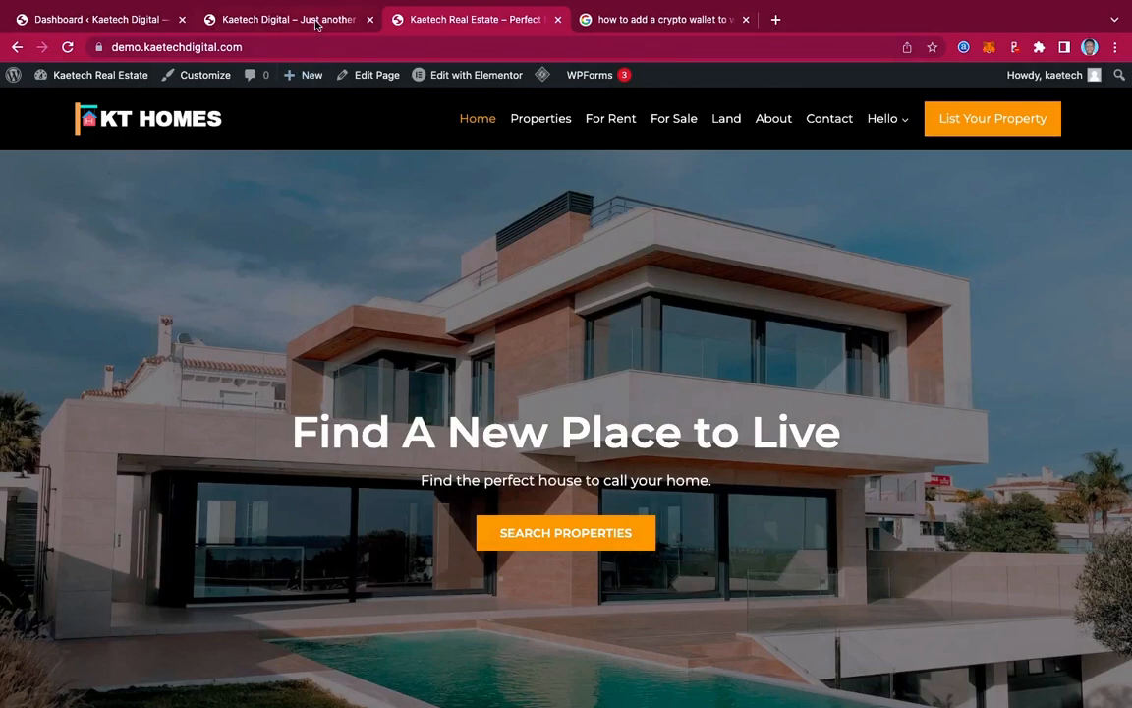
- Compare the default affiliate site with the finished real estate demo site, ending on the demo homepage
{"action": "left_click", "coordinate": [285, 19]}
{"action": "scroll", "coordinate": [665, 464], "scroll_direction": "down", "scroll_amount": 1}
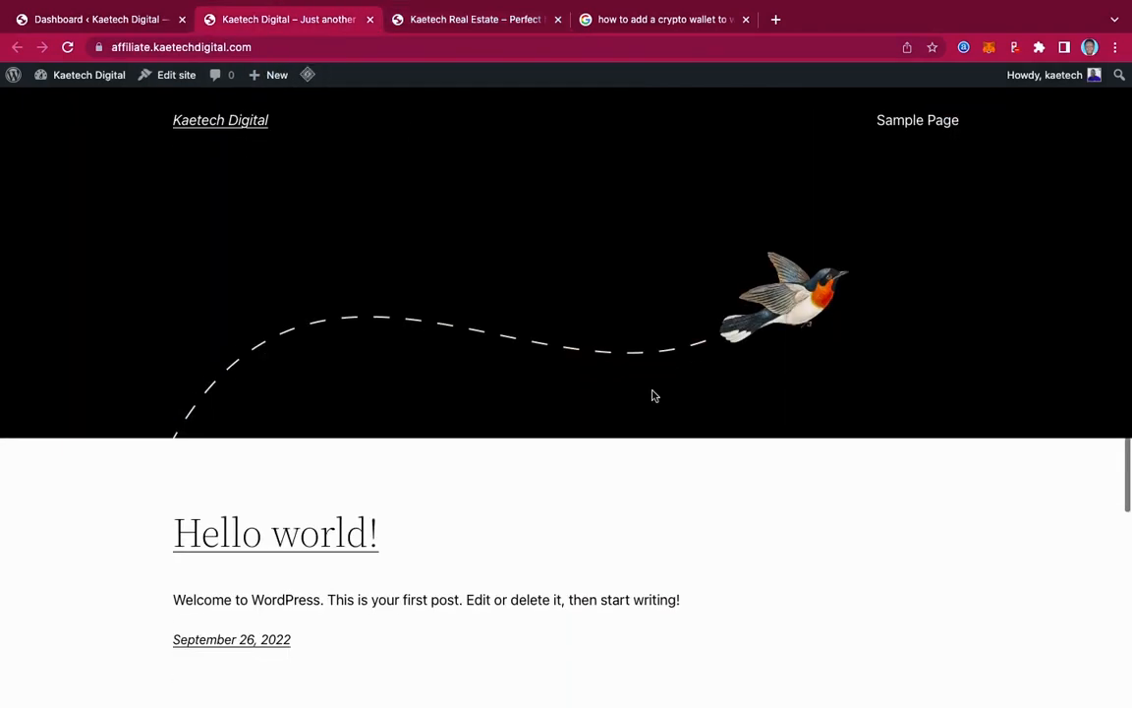
{"action": "left_click", "coordinate": [478, 21]}
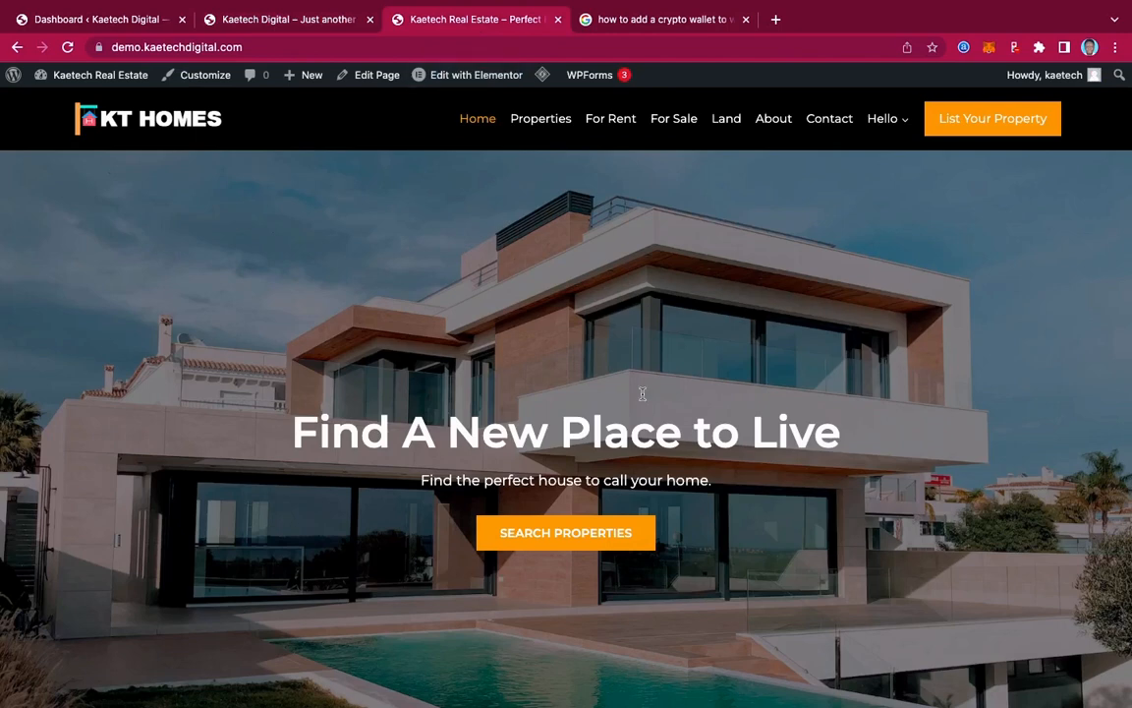
{"action": "left_click", "coordinate": [279, 35]}
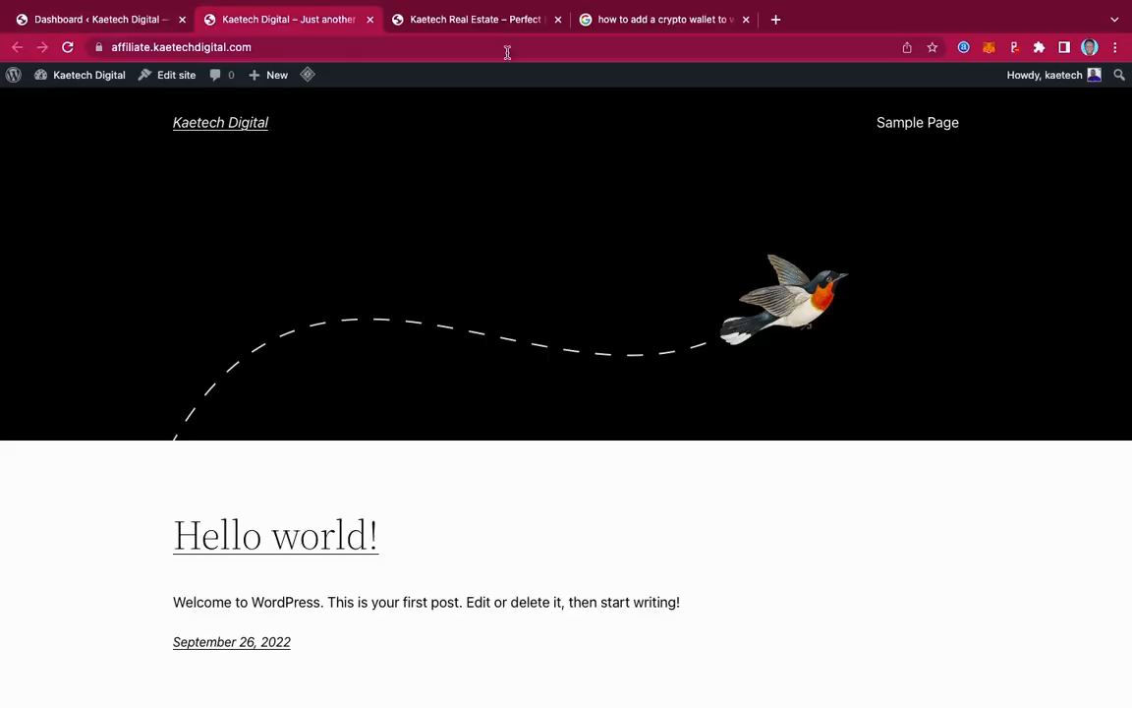
{"action": "left_click", "coordinate": [445, 19]}
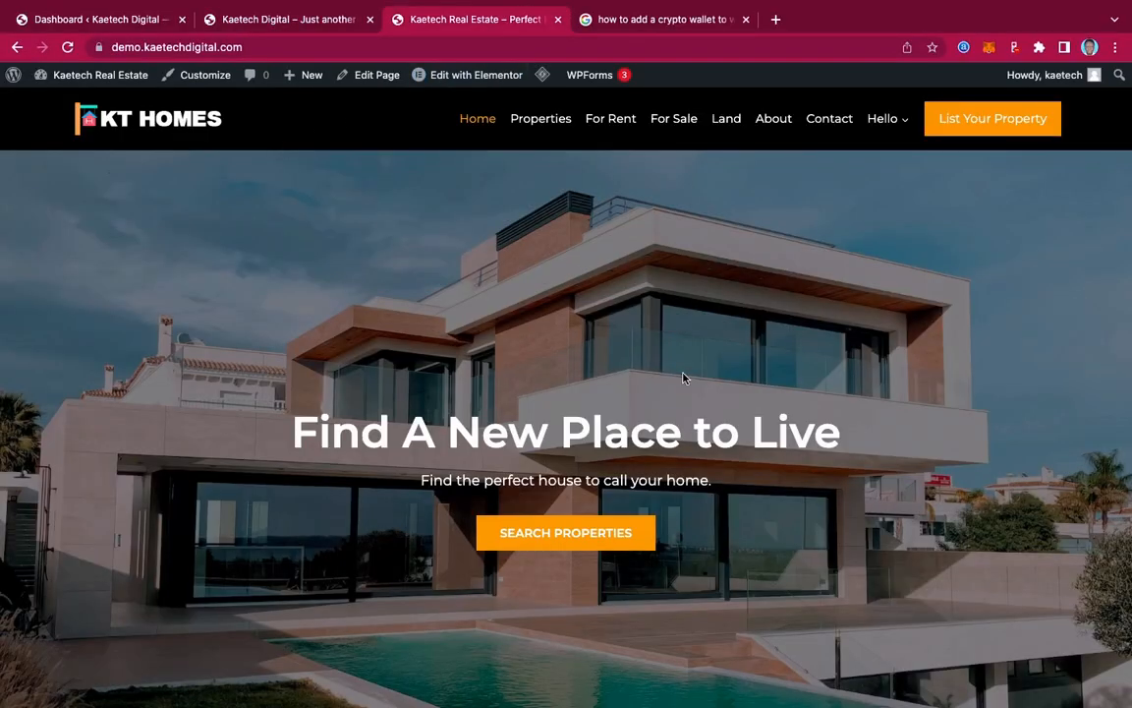
- Close the crypto wallet search page and review the real estate demo homepage down to its footer
{"action": "scroll", "coordinate": [960, 455], "scroll_direction": "down", "scroll_amount": 10}
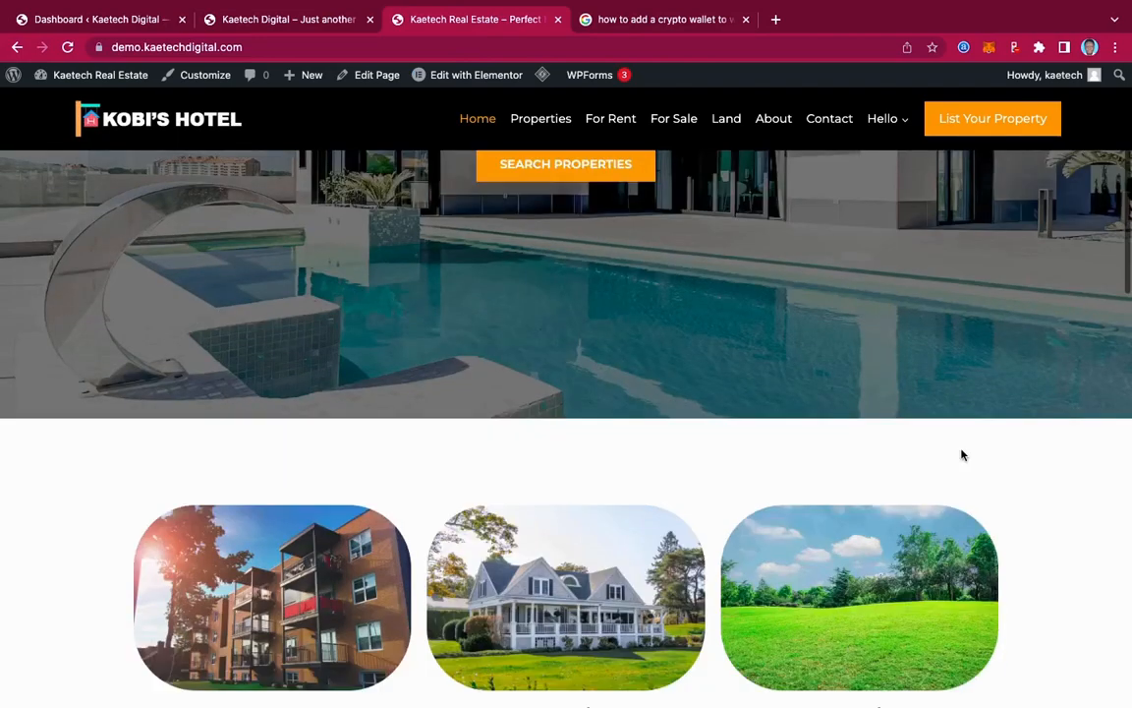
{"action": "scroll", "coordinate": [960, 455], "scroll_direction": "down", "scroll_amount": 5}
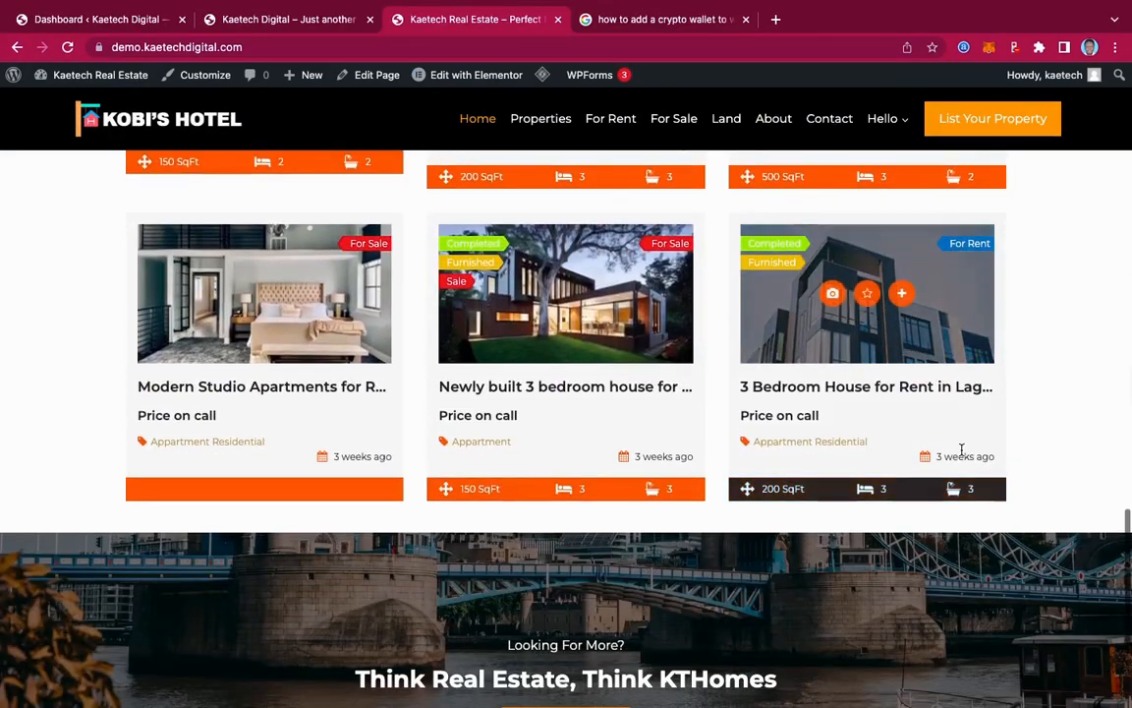
{"action": "left_click", "coordinate": [747, 19]}
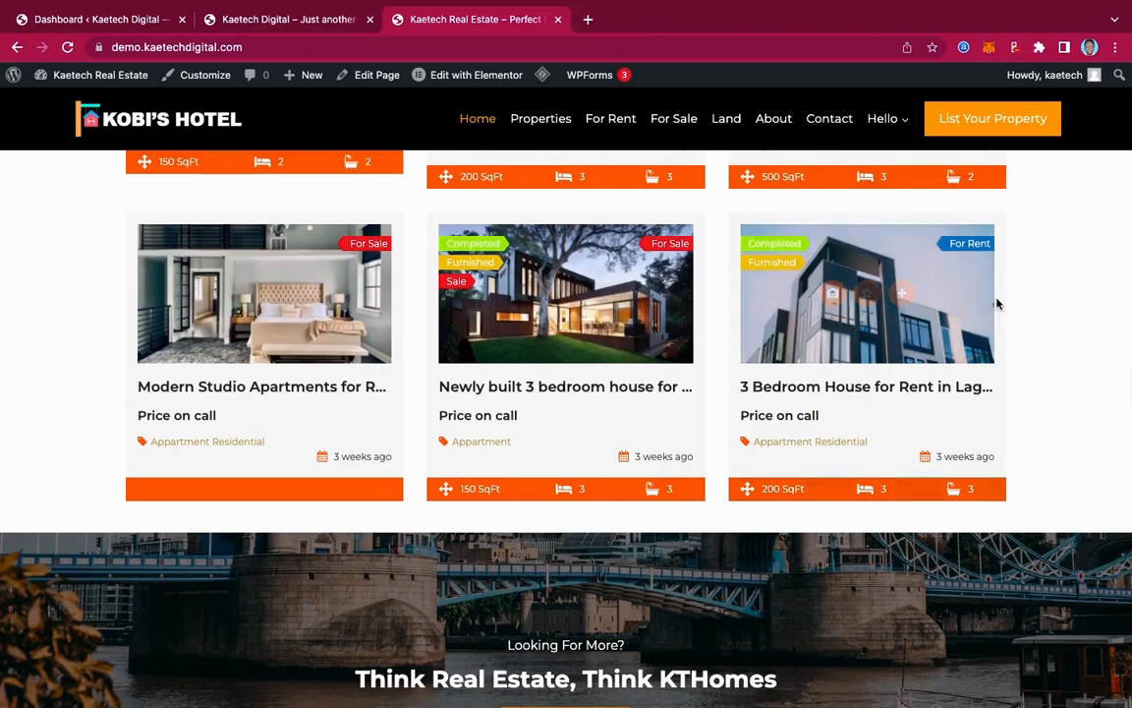
{"action": "scroll", "coordinate": [1069, 459], "scroll_direction": "down", "scroll_amount": 5}
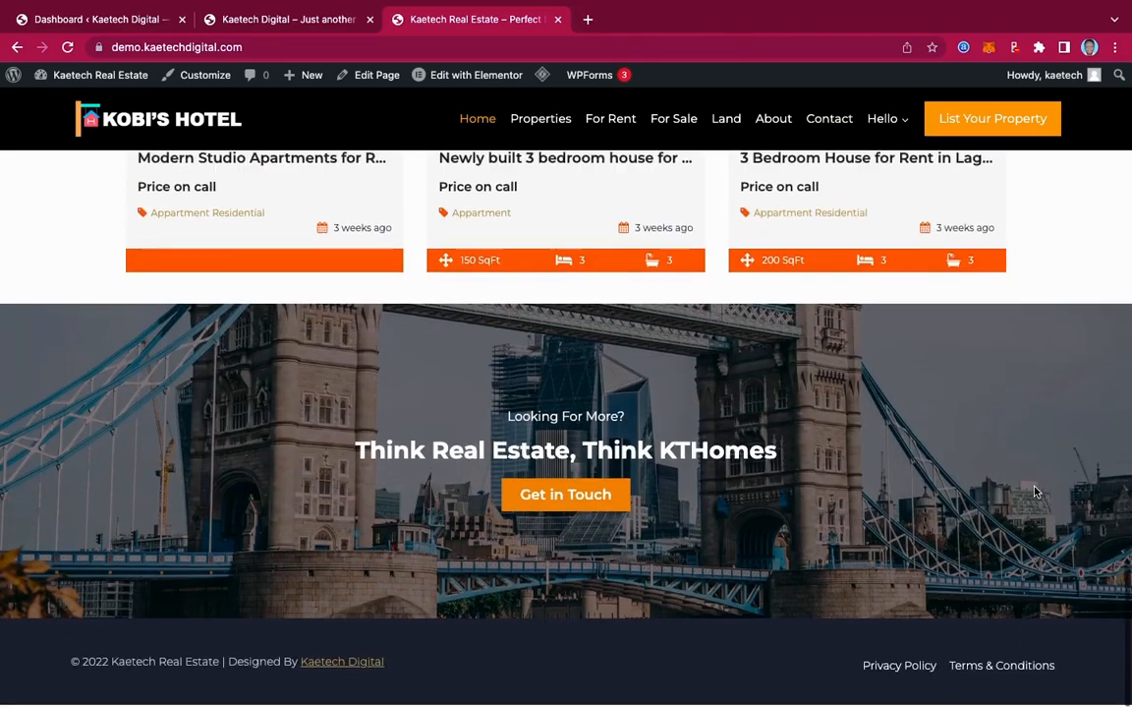
{"action": "scroll", "coordinate": [1034, 491], "scroll_direction": "up", "scroll_amount": 10}
{"action": "scroll", "coordinate": [1034, 490], "scroll_direction": "up", "scroll_amount": 5}
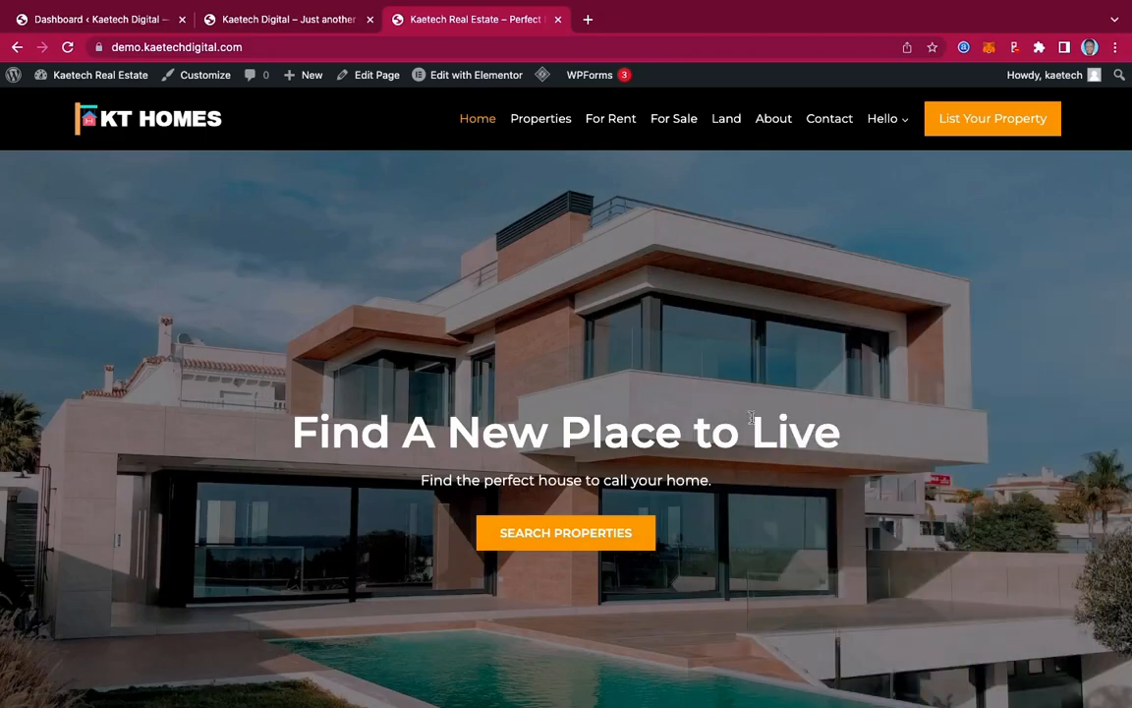
- Examine the demo homepage's property listings and its For Rent, For Sale and Land categories again
{"action": "scroll", "coordinate": [610, 326], "scroll_direction": "down", "scroll_amount": 15}
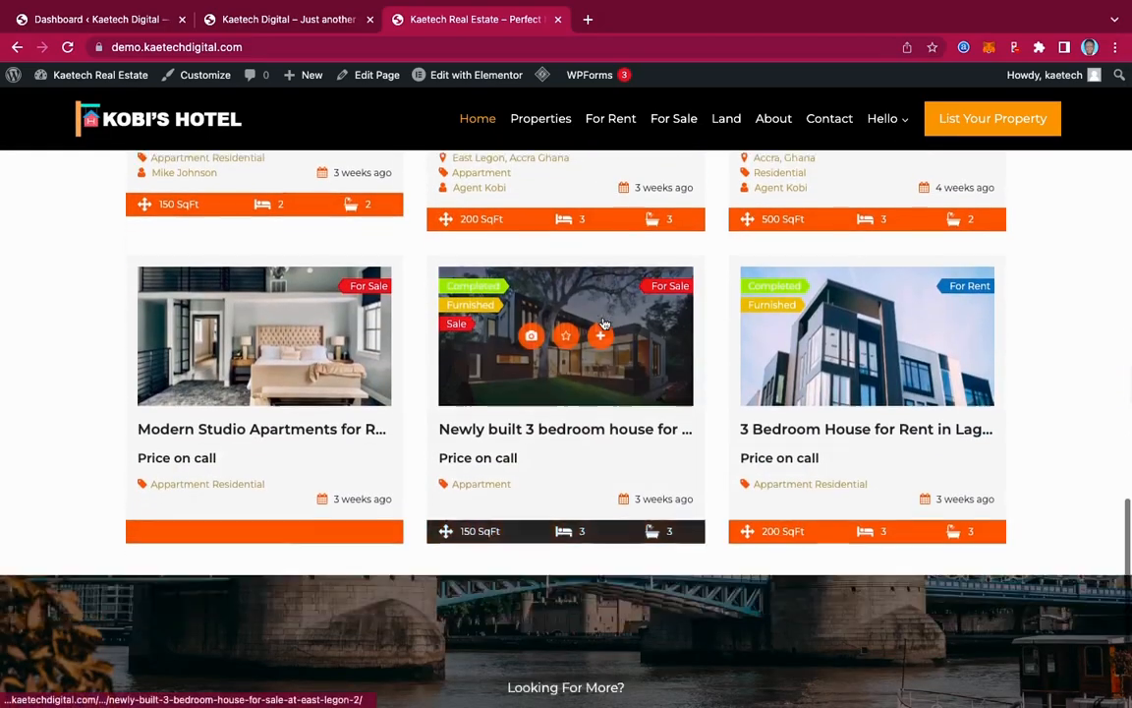
{"action": "scroll", "coordinate": [604, 323], "scroll_direction": "up", "scroll_amount": 3}
{"action": "key", "text": "super+r"}
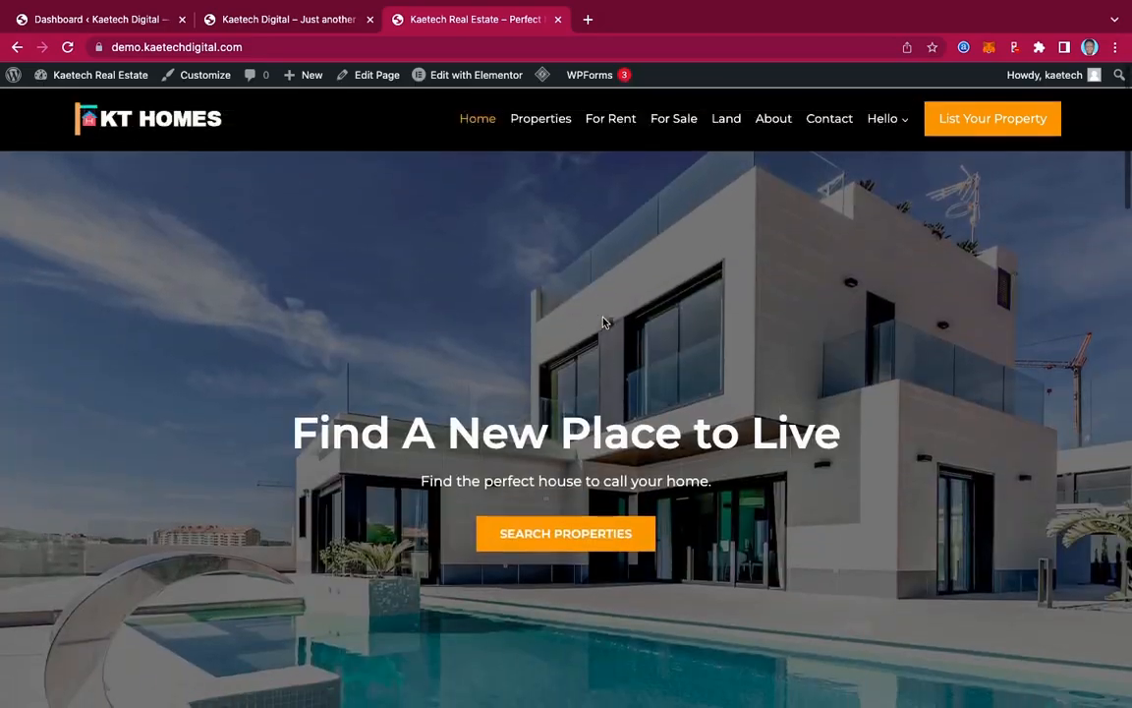
{"action": "mouse_move", "coordinate": [108, 83]}
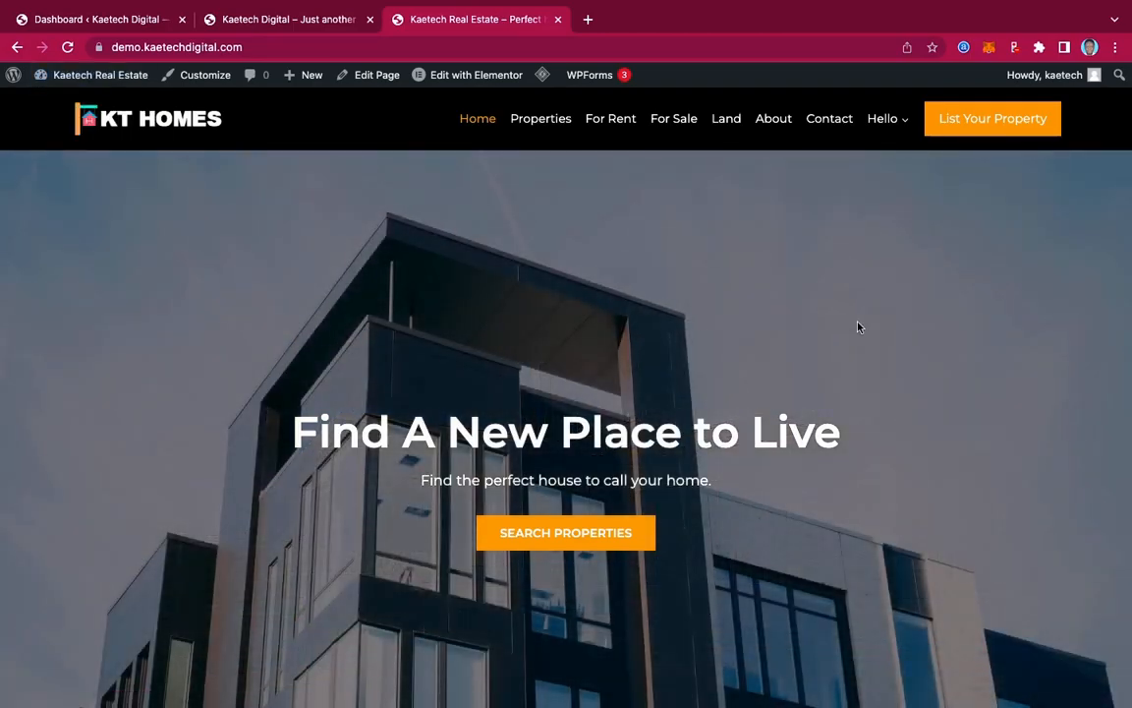
{"action": "scroll", "coordinate": [857, 324], "scroll_direction": "down", "scroll_amount": 15}
{"action": "scroll", "coordinate": [857, 326], "scroll_direction": "up", "scroll_amount": 10}
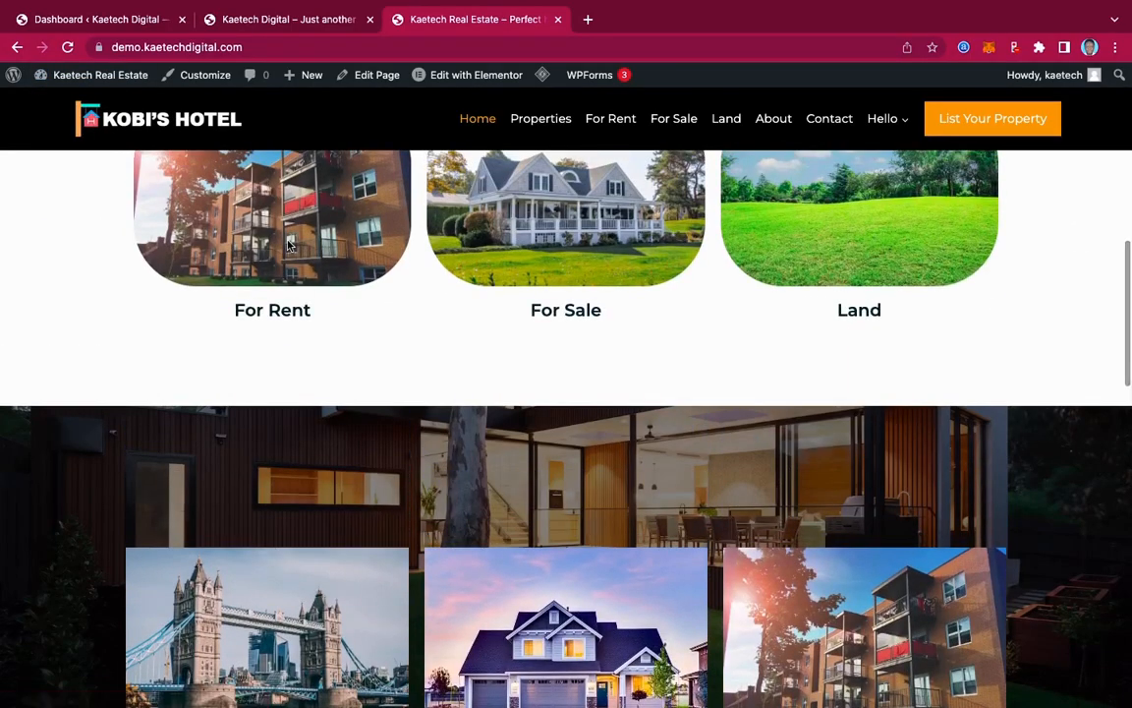
- Open the WordPress admin dashboard of the Kaetech Real Estate demo site
{"action": "scroll", "coordinate": [288, 244], "scroll_direction": "up", "scroll_amount": 5}
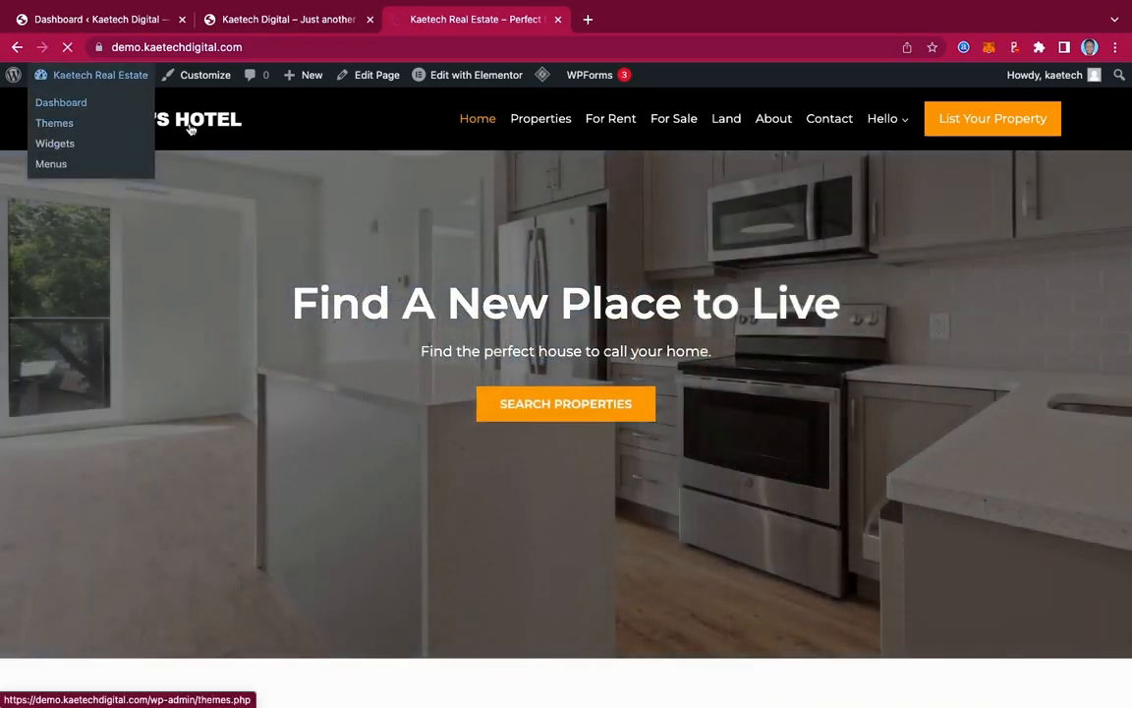
{"action": "left_click", "coordinate": [55, 123]}
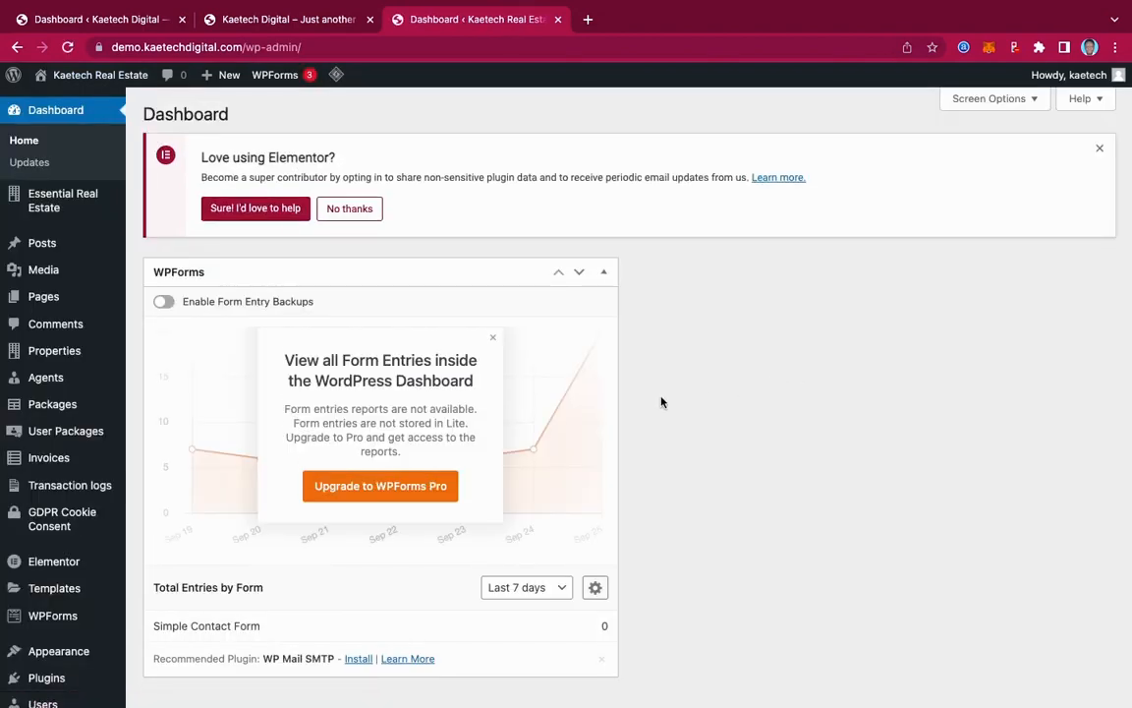
{"action": "scroll", "coordinate": [661, 402], "scroll_direction": "down", "scroll_amount": 3}
{"action": "scroll", "coordinate": [661, 402], "scroll_direction": "up", "scroll_amount": 3}
- Open the Elementor settings of the demo site and show the Experiments section
{"action": "mouse_move", "coordinate": [96, 528]}
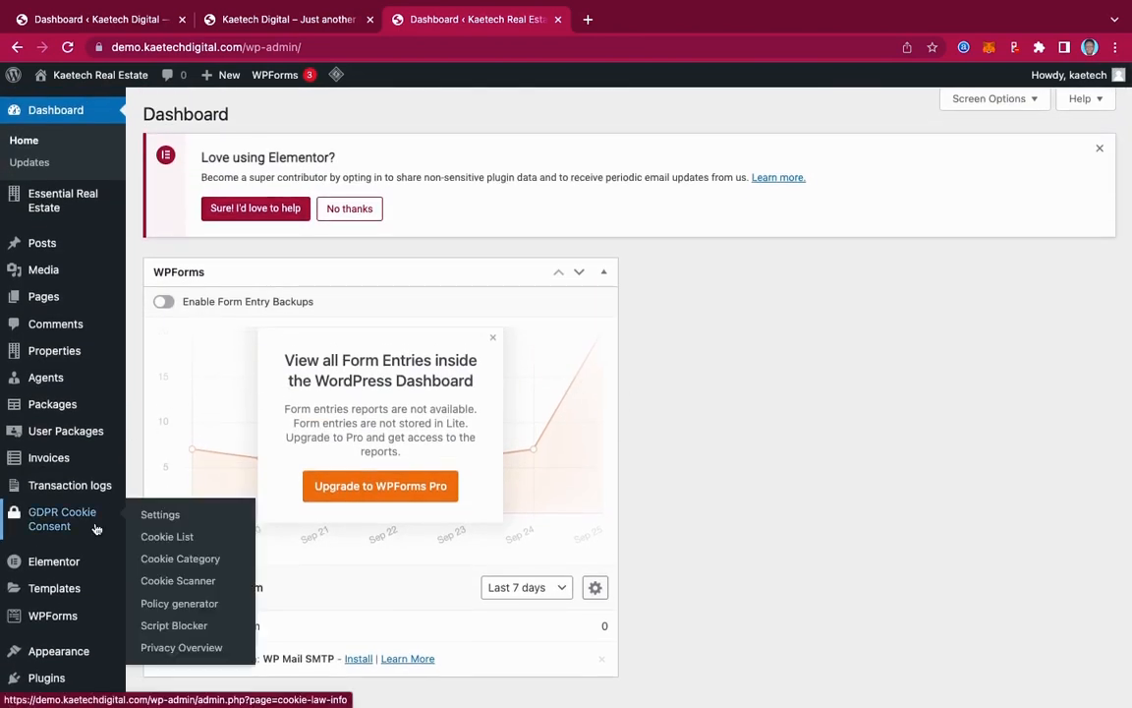
{"action": "scroll", "coordinate": [95, 528], "scroll_direction": "down", "scroll_amount": 3}
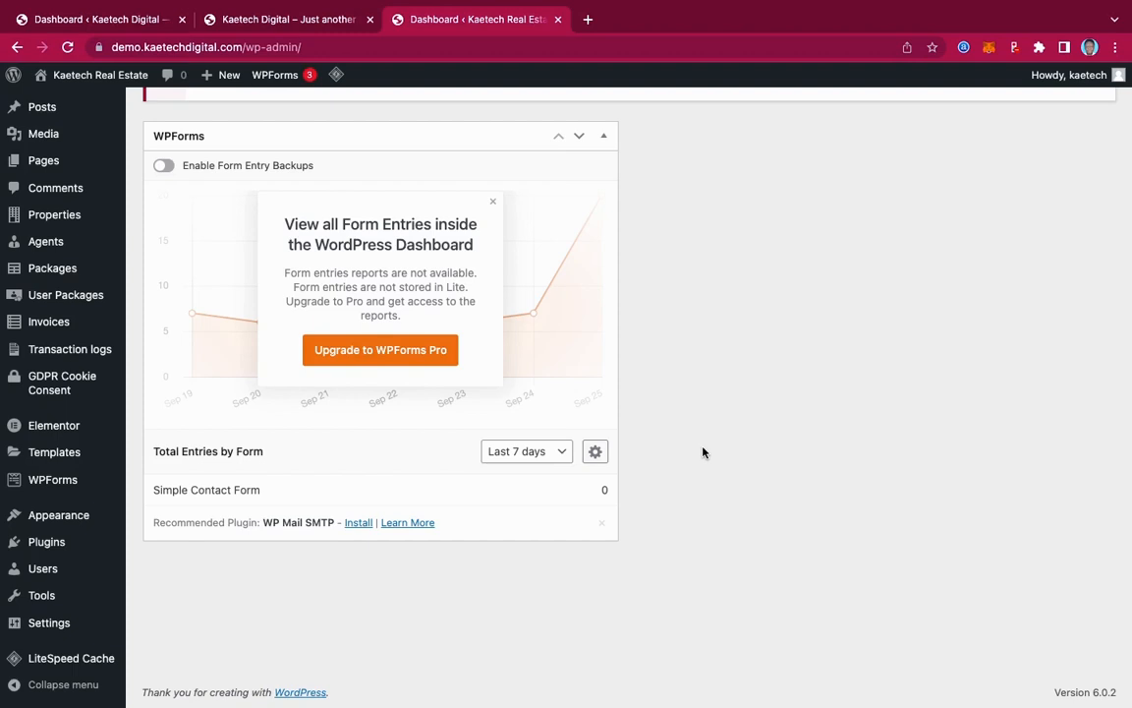
{"action": "mouse_move", "coordinate": [77, 437]}
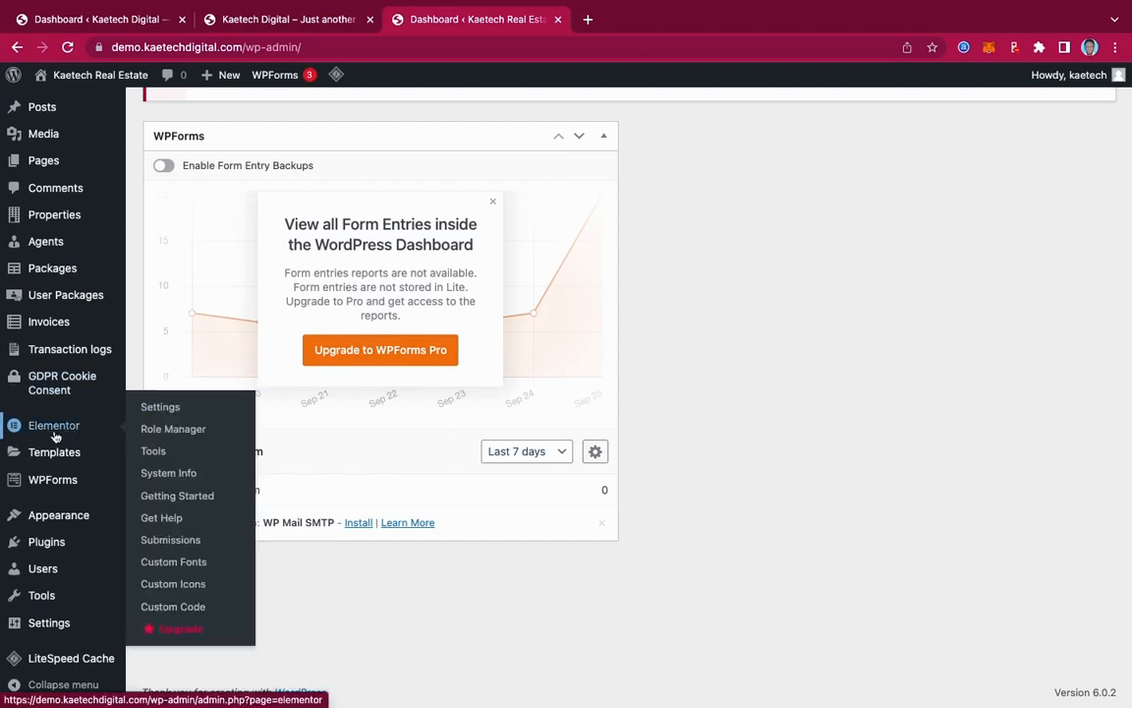
{"action": "left_click", "coordinate": [167, 408]}
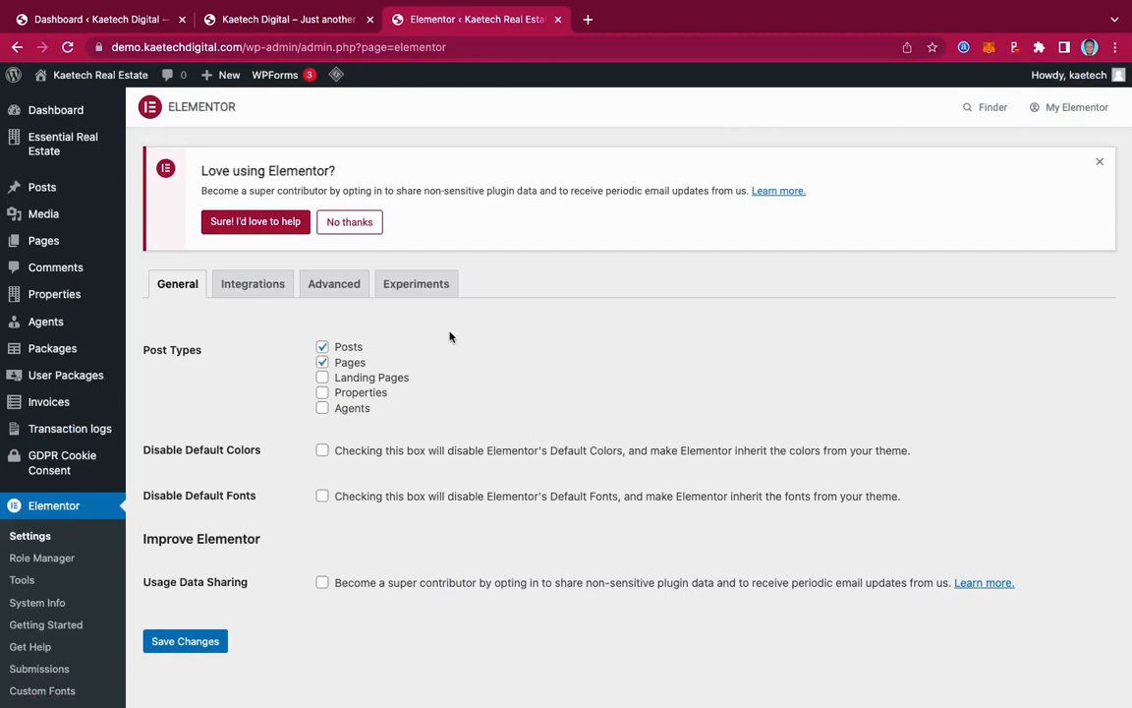
{"action": "left_click", "coordinate": [417, 286]}
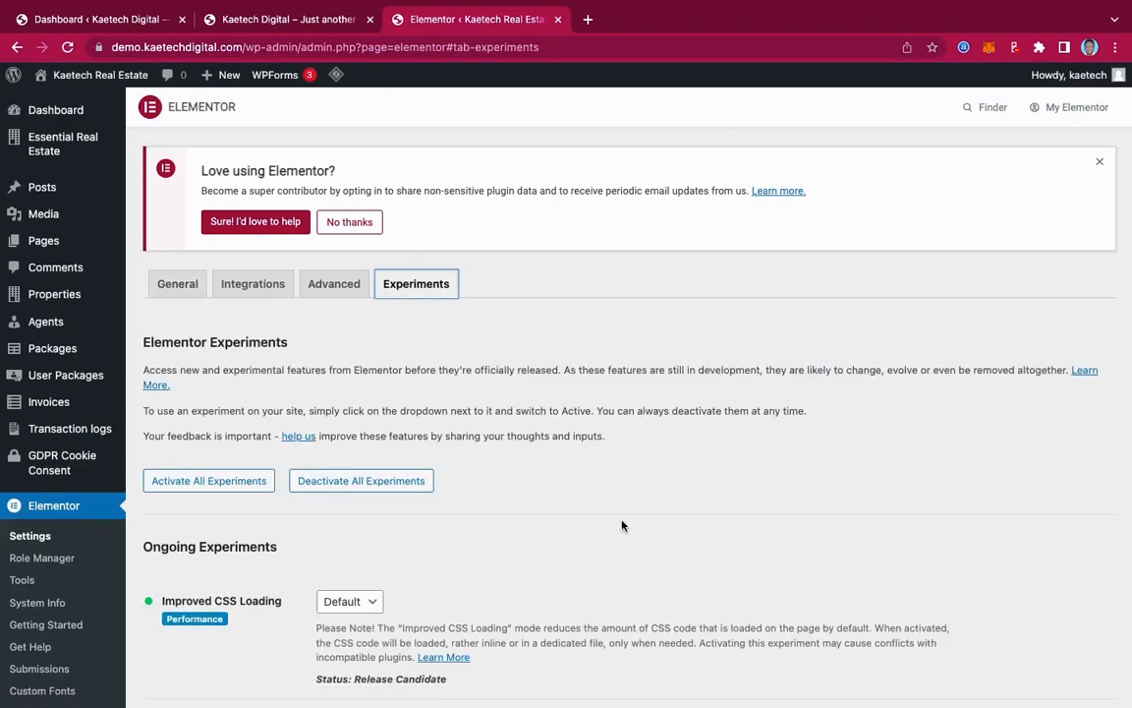
- Look through Elementor's Ongoing Experiments and Stable Features to find the Import Export Template Kit feature
{"action": "scroll", "coordinate": [621, 526], "scroll_direction": "down", "scroll_amount": 5}
{"action": "scroll", "coordinate": [622, 526], "scroll_direction": "up", "scroll_amount": 2}
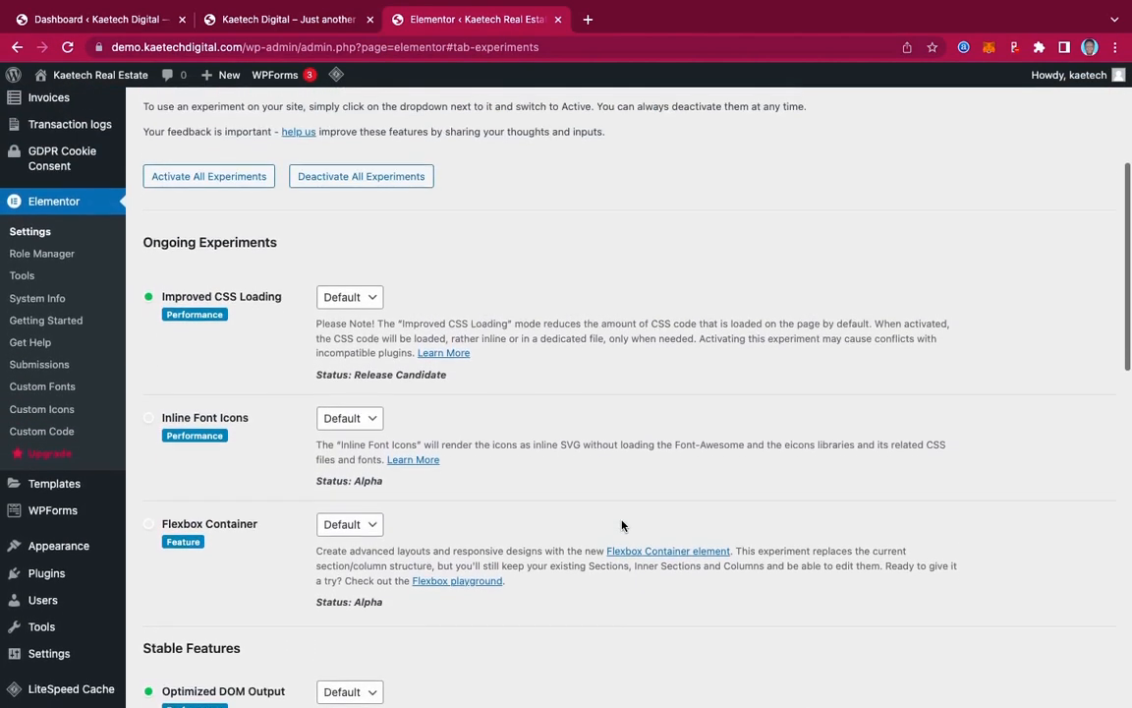
{"action": "scroll", "coordinate": [621, 526], "scroll_direction": "down", "scroll_amount": 3}
{"action": "scroll", "coordinate": [622, 526], "scroll_direction": "down", "scroll_amount": 3}
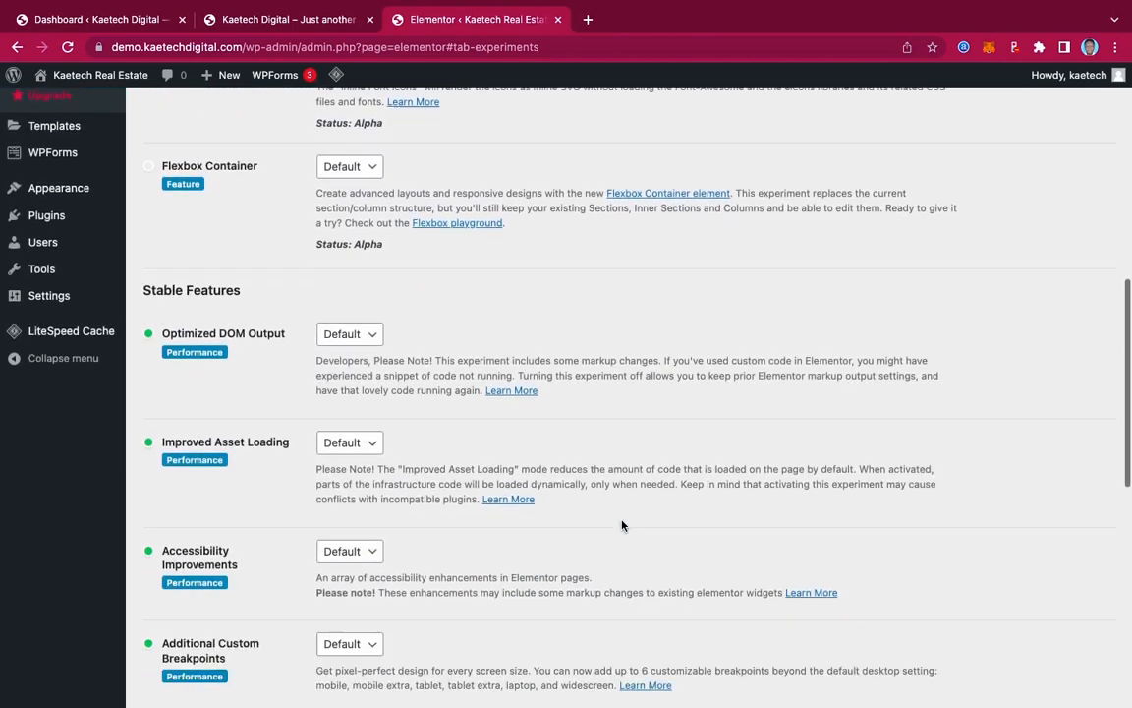
{"action": "scroll", "coordinate": [621, 526], "scroll_direction": "down", "scroll_amount": 1}
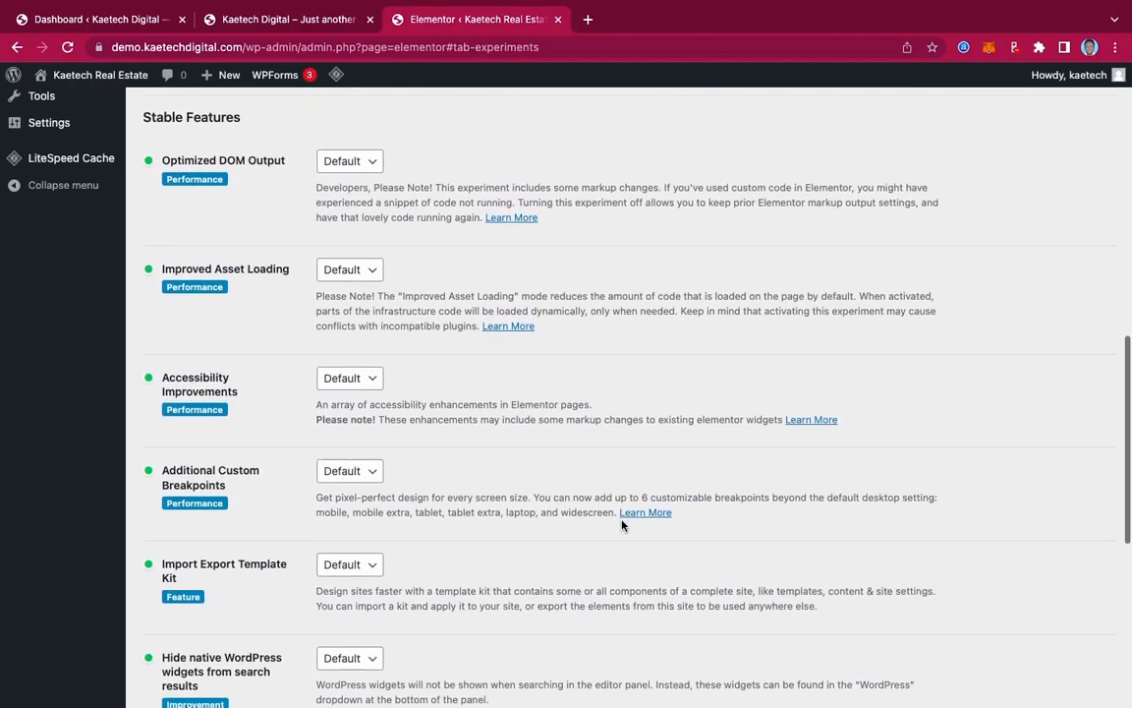
{"action": "scroll", "coordinate": [621, 526], "scroll_direction": "up", "scroll_amount": 1}
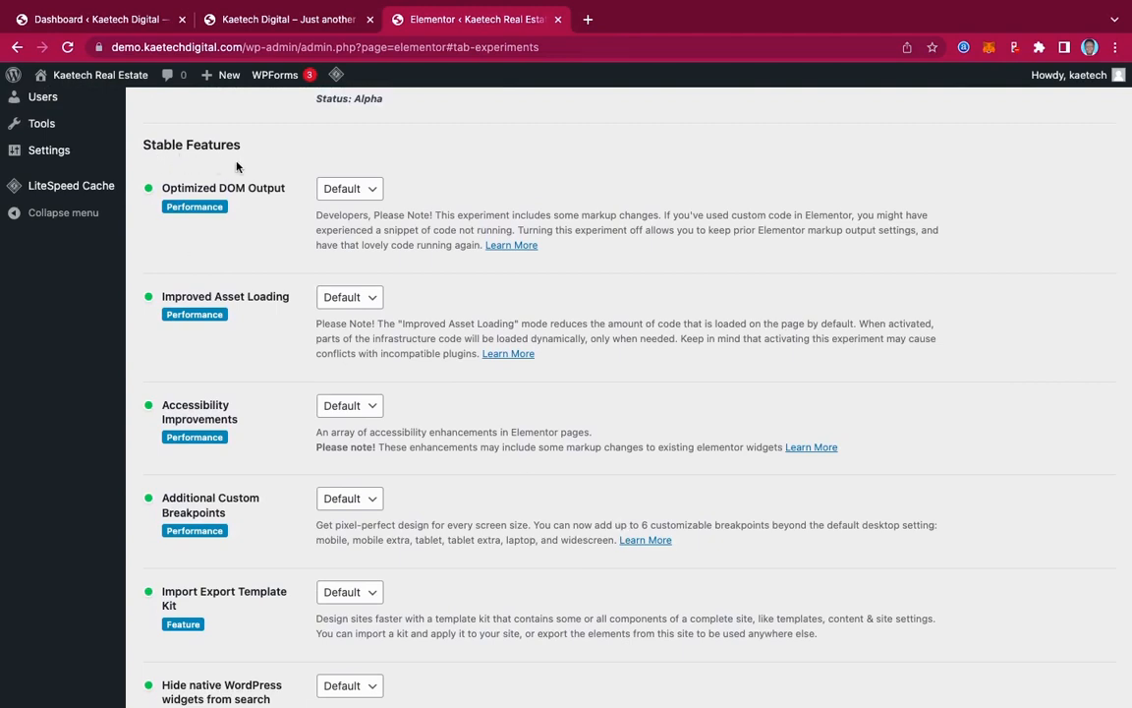
{"action": "scroll", "coordinate": [426, 424], "scroll_direction": "down", "scroll_amount": 3}
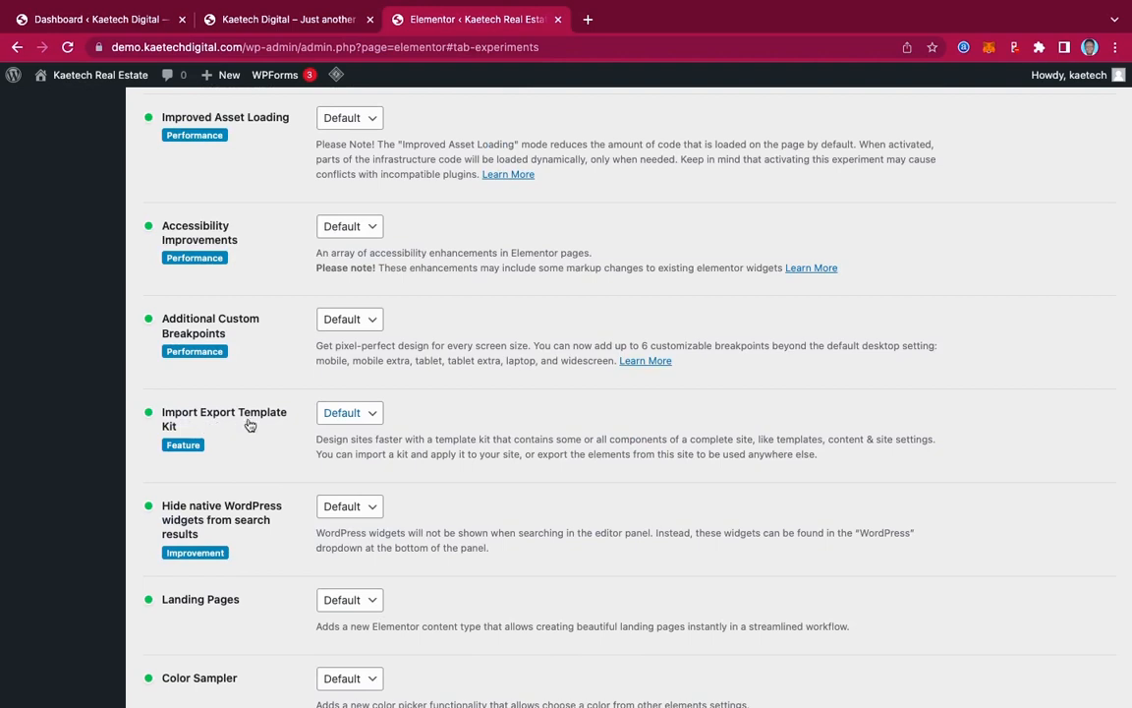
- Set Elementor's Import Export Template Kit feature to Active and save the settings
{"action": "left_click", "coordinate": [364, 417]}
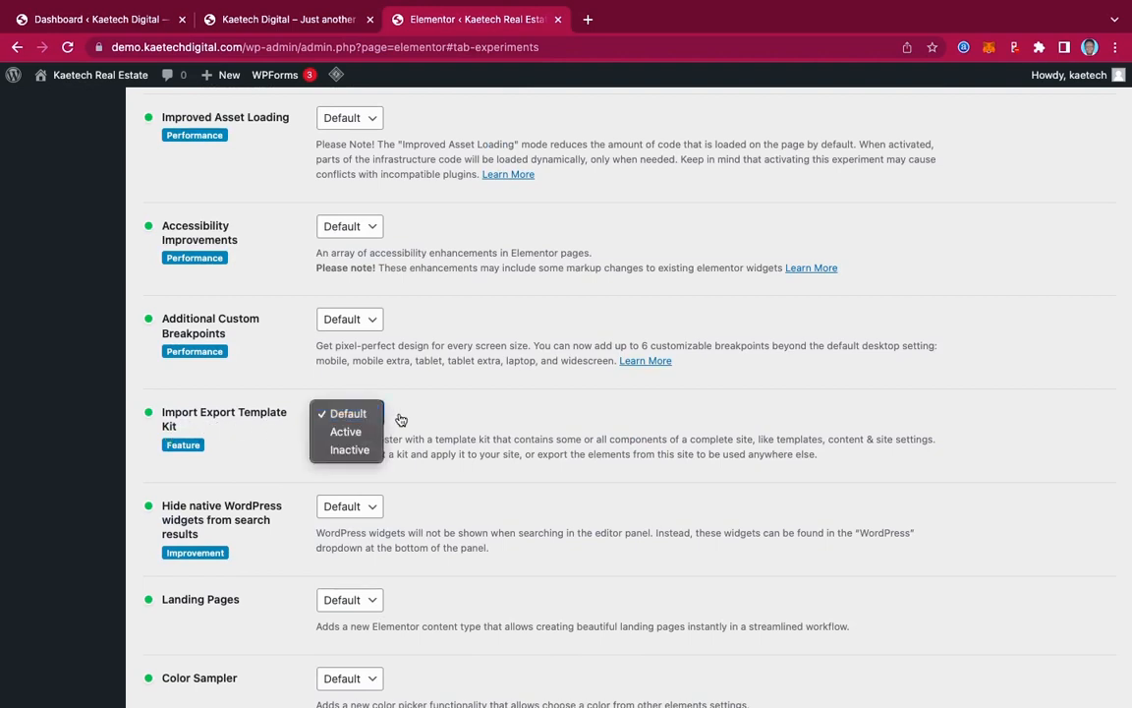
{"action": "left_click", "coordinate": [397, 419]}
{"action": "left_click", "coordinate": [367, 417]}
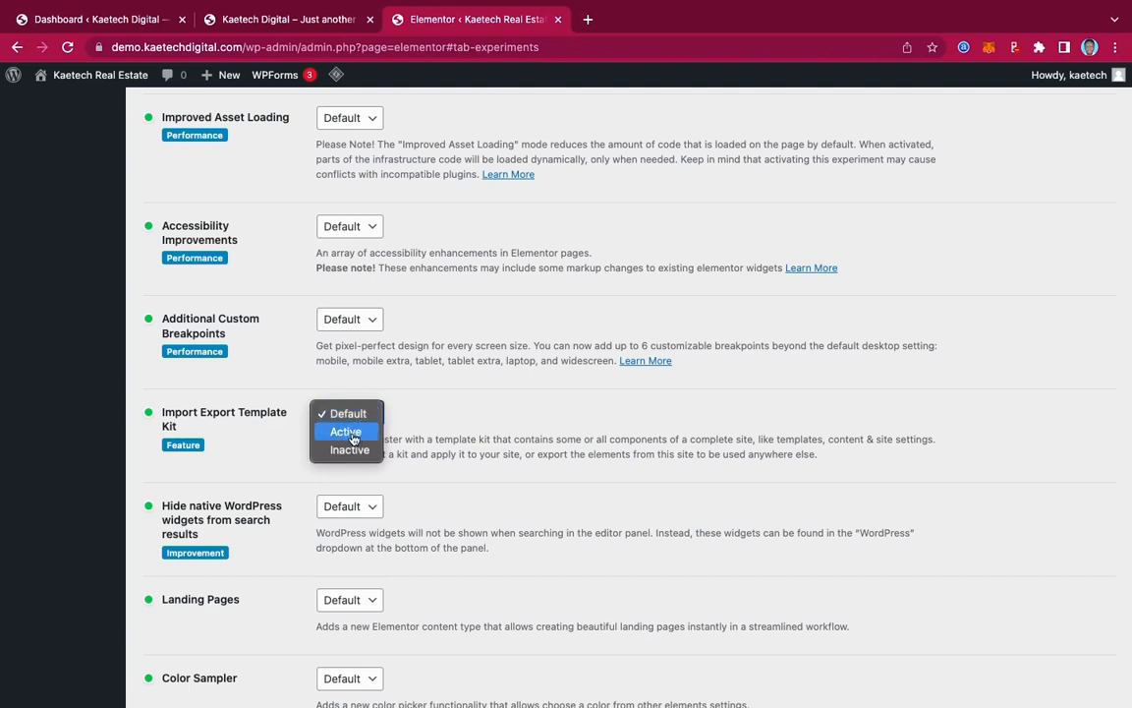
{"action": "left_click", "coordinate": [355, 434]}
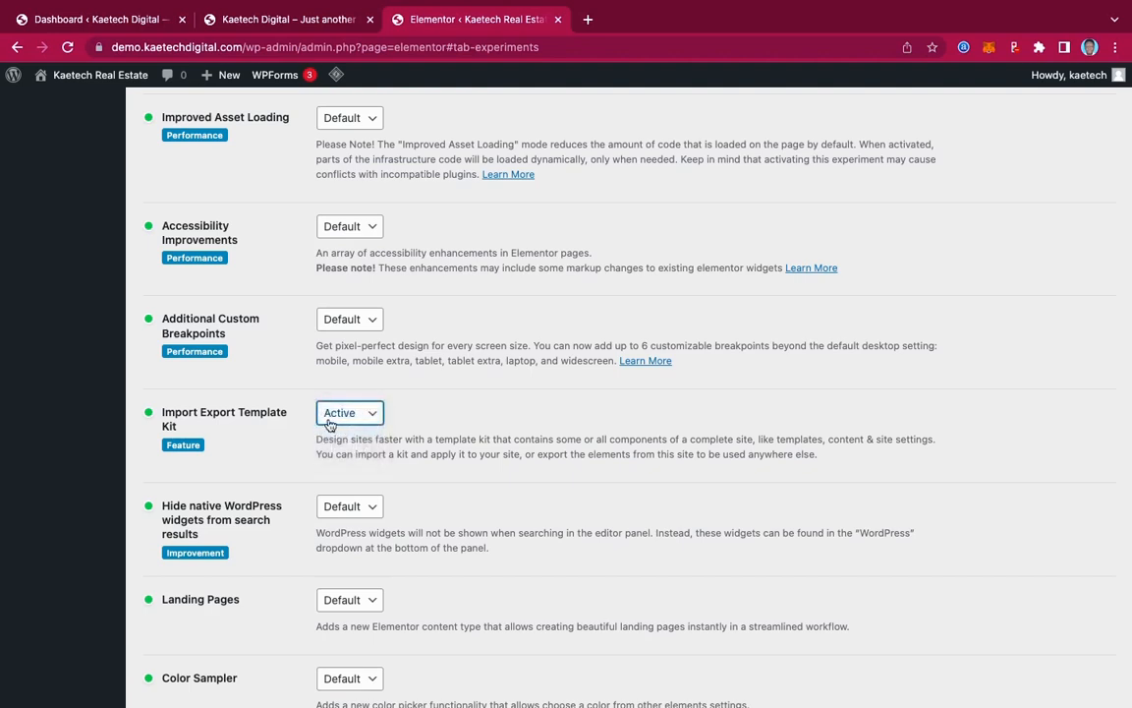
{"action": "scroll", "coordinate": [459, 408], "scroll_direction": "down", "scroll_amount": 5}
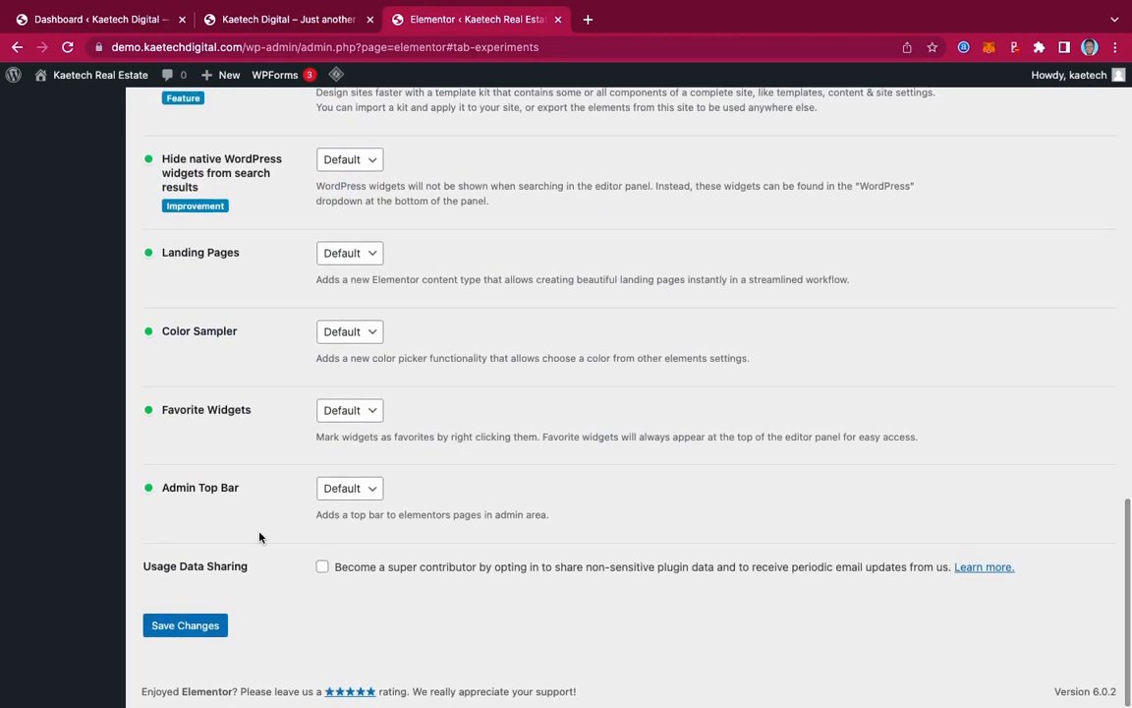
{"action": "left_click", "coordinate": [162, 625]}
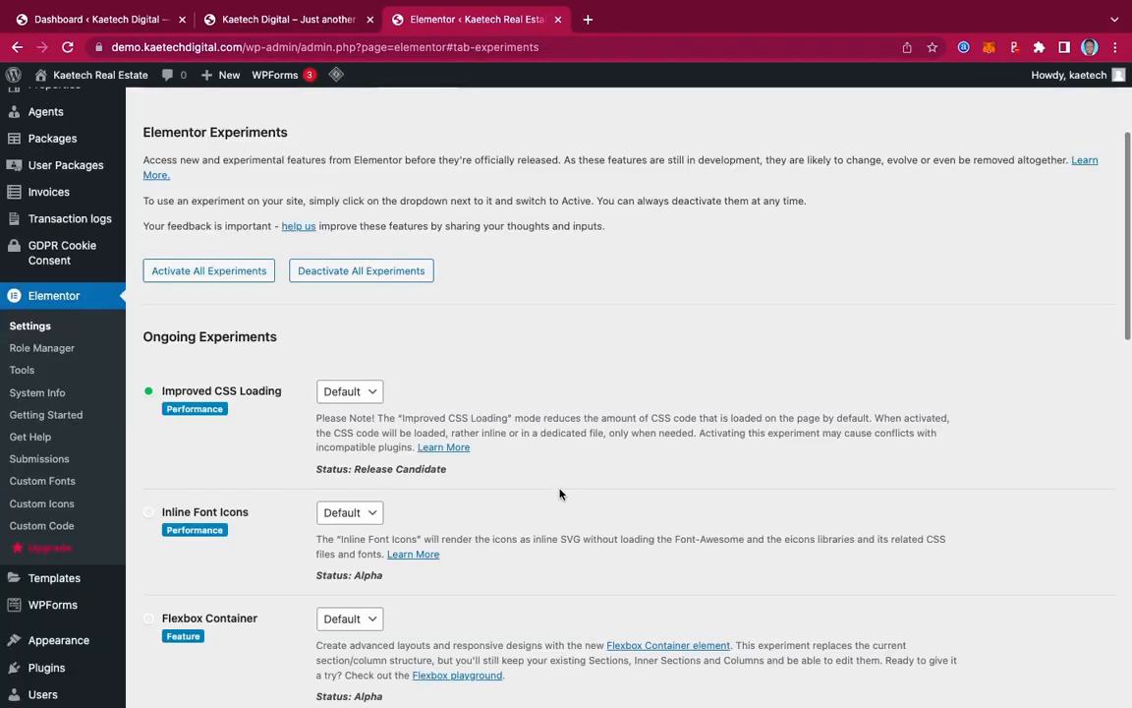
- Open the Import / Export Kit section of Elementor's tools and start exporting a template kit
{"action": "scroll", "coordinate": [561, 494], "scroll_direction": "down", "scroll_amount": 10}
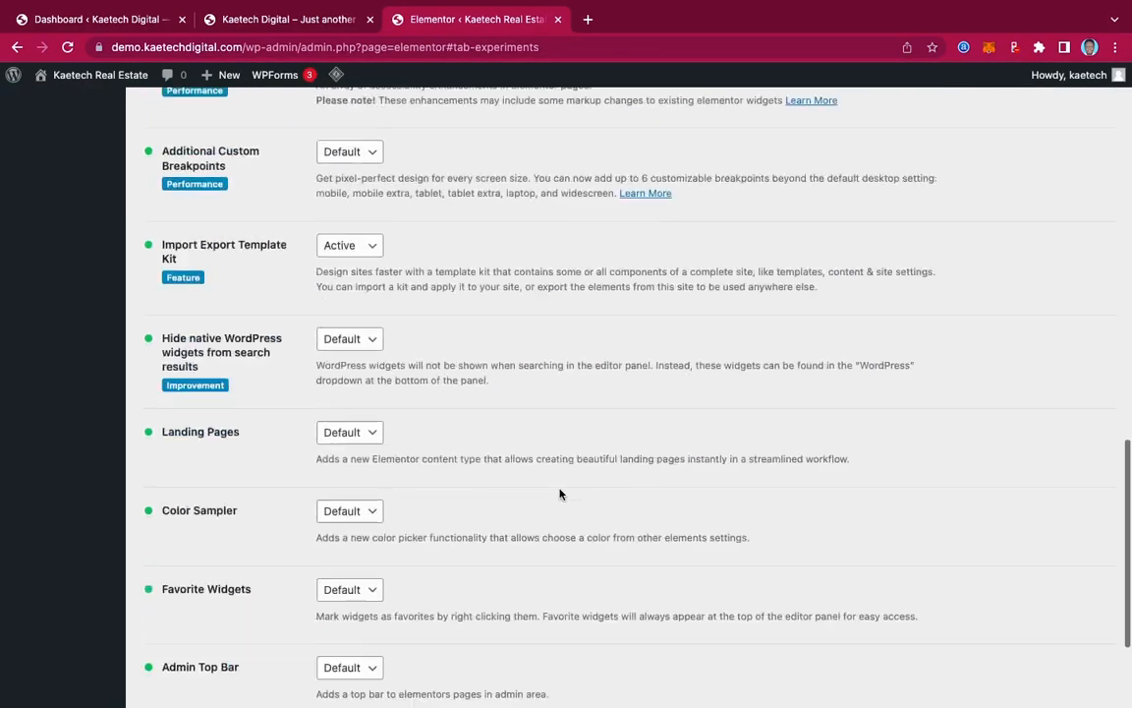
{"action": "scroll", "coordinate": [561, 494], "scroll_direction": "up", "scroll_amount": 11}
{"action": "scroll", "coordinate": [561, 495], "scroll_direction": "down", "scroll_amount": 5}
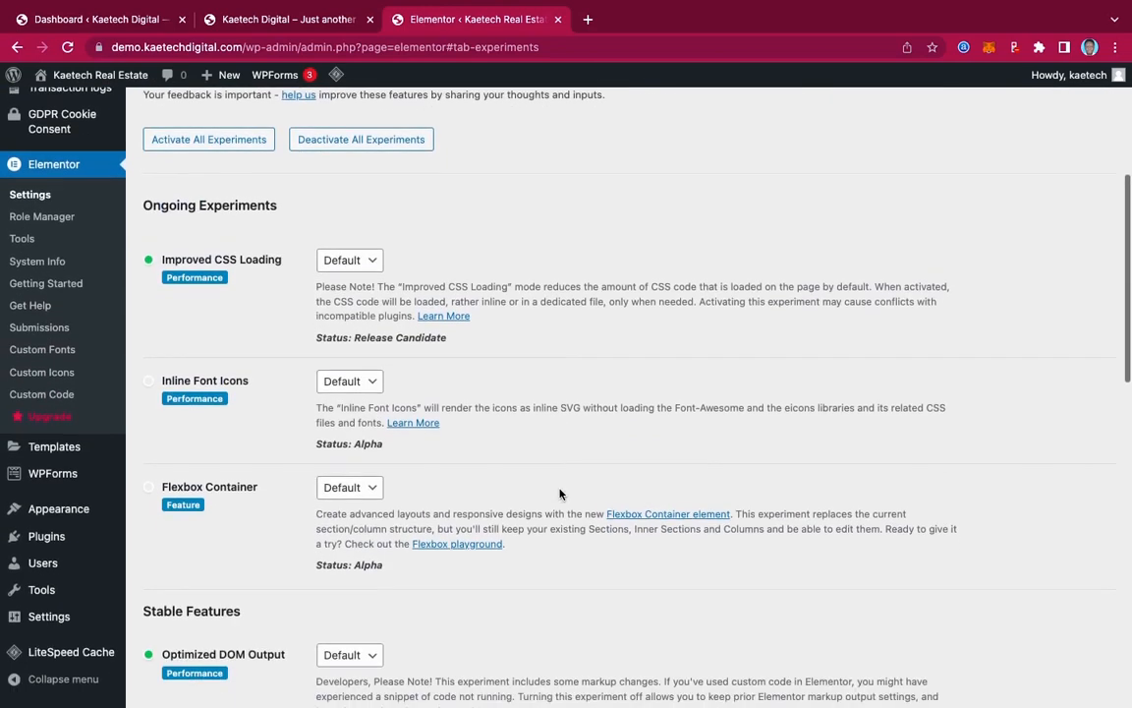
{"action": "scroll", "coordinate": [561, 495], "scroll_direction": "up", "scroll_amount": 1}
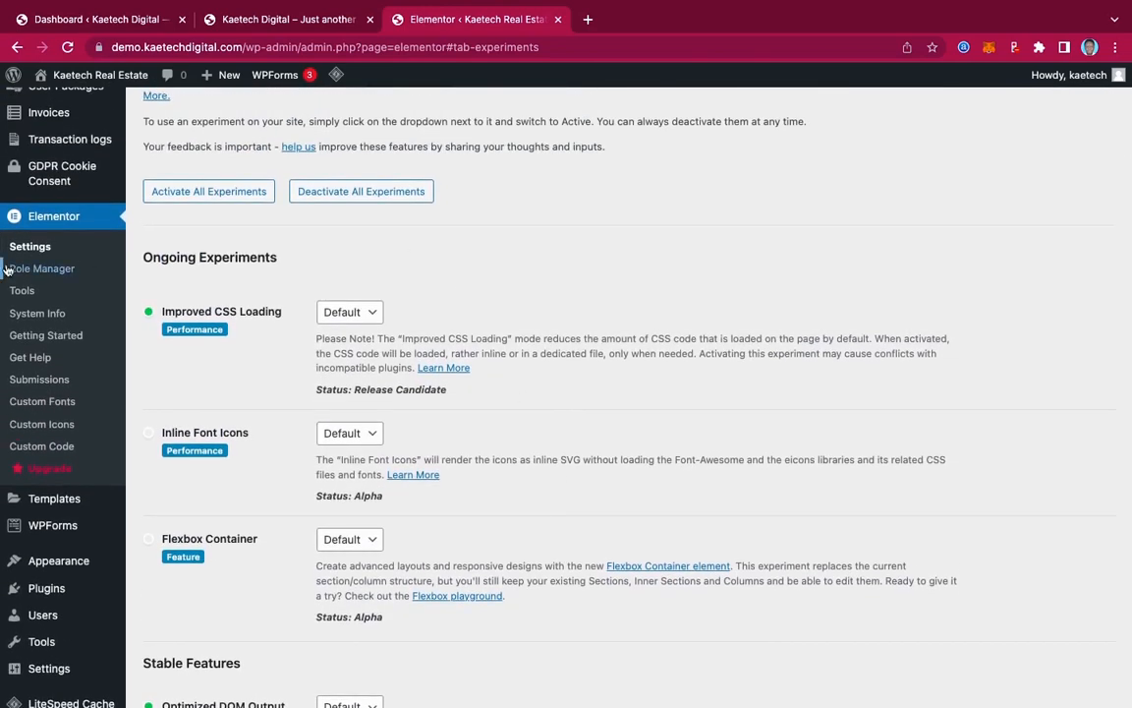
{"action": "left_click", "coordinate": [27, 293]}
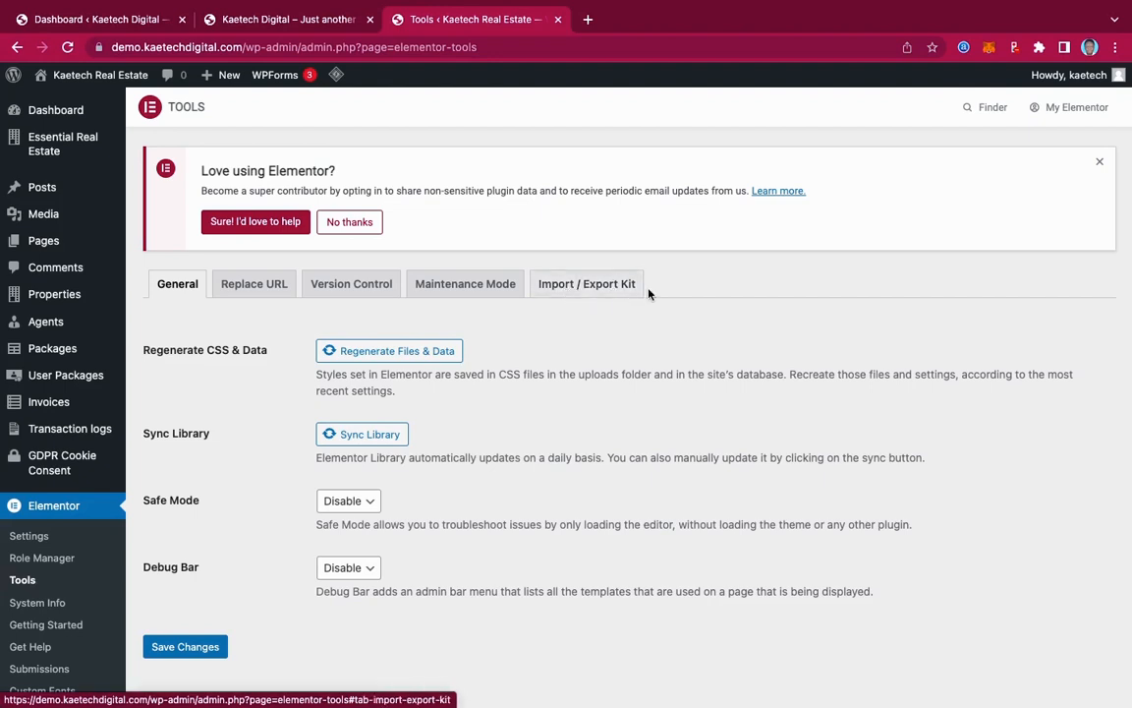
{"action": "left_click", "coordinate": [615, 291]}
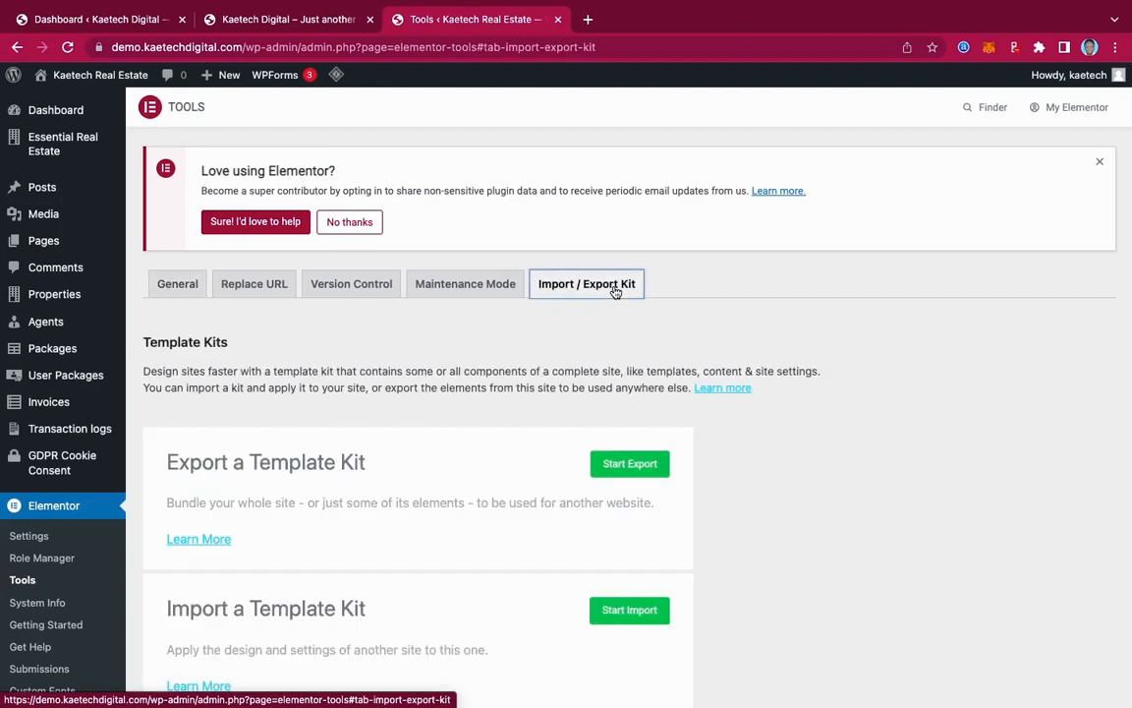
{"action": "scroll", "coordinate": [766, 433], "scroll_direction": "down", "scroll_amount": 3}
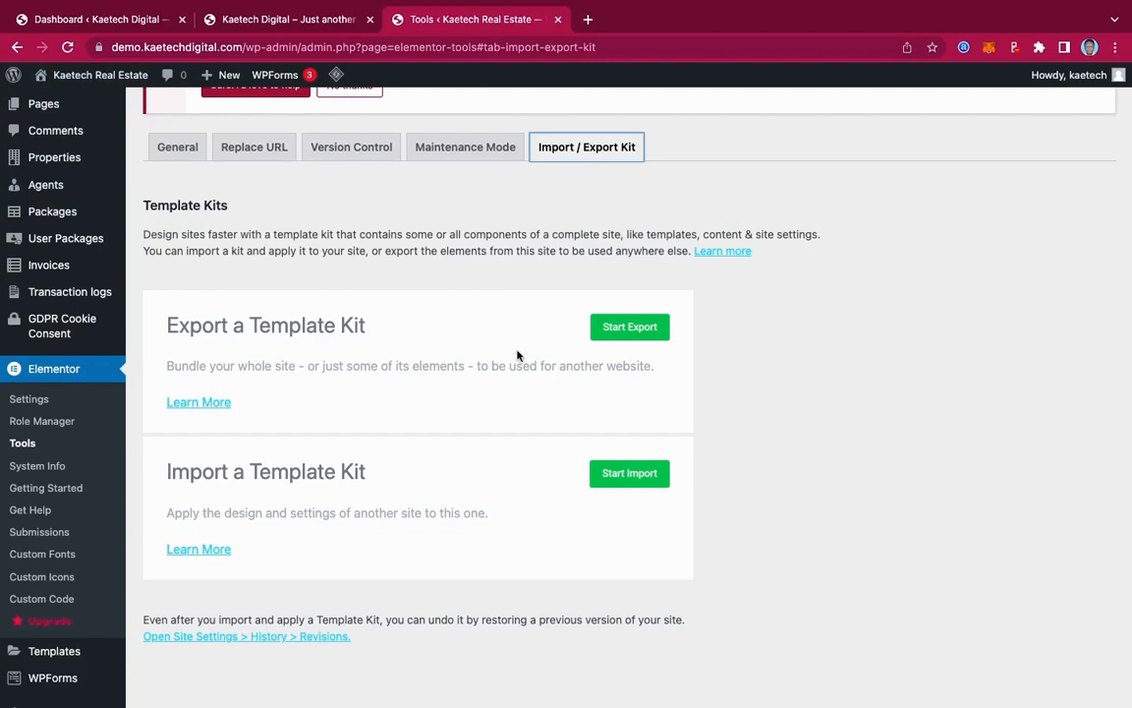
{"action": "left_click", "coordinate": [631, 331]}
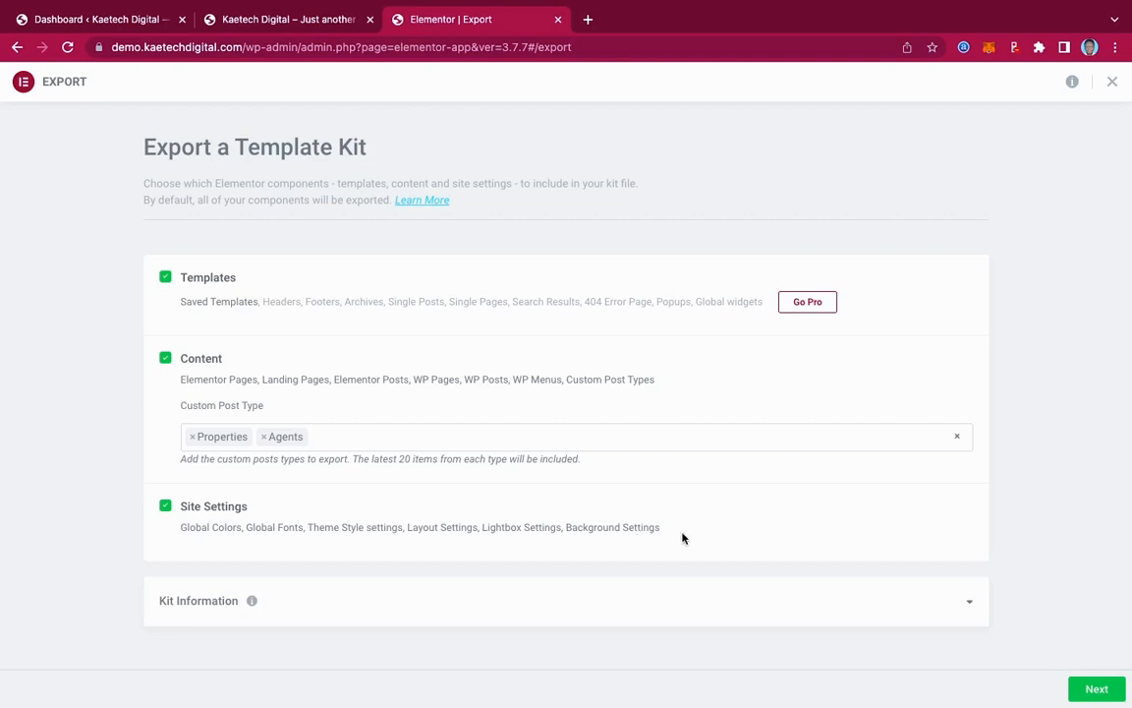
- Name the kit "KT Homes", describe it as "Real Estate Website by Kaetech Digital", and proceed to the plugin selection
{"action": "left_click", "coordinate": [935, 606]}
{"action": "scroll", "coordinate": [637, 567], "scroll_direction": "down", "scroll_amount": 1}
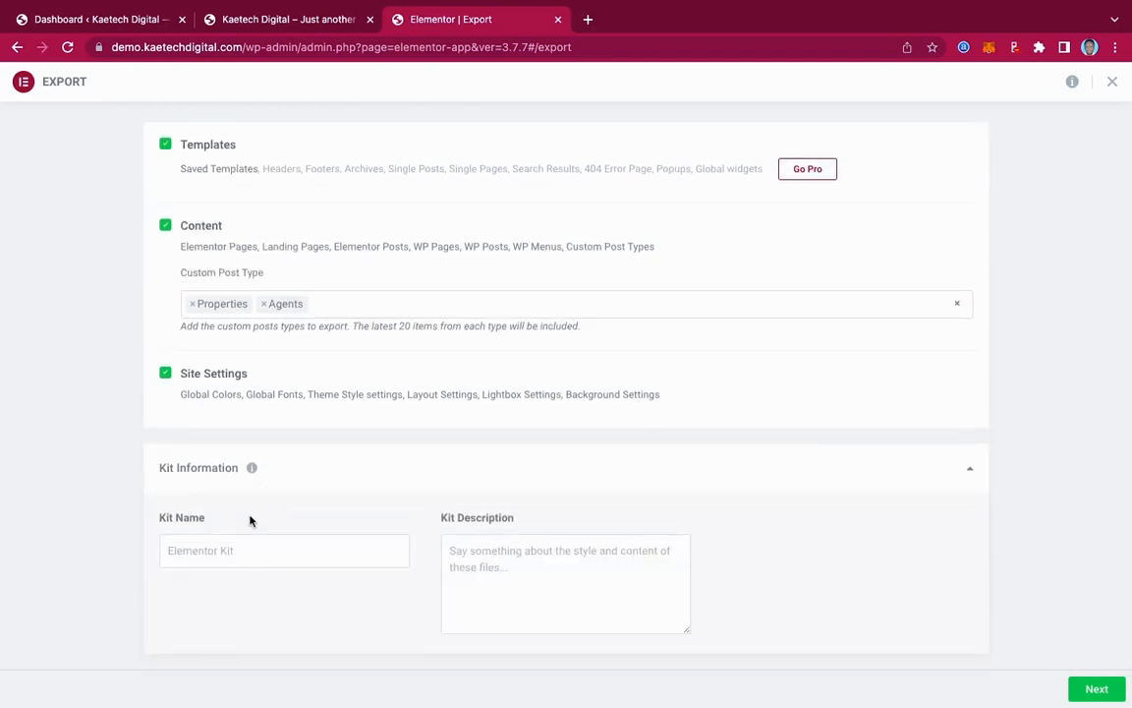
{"action": "left_click", "coordinate": [194, 550]}
{"action": "type", "text": "KT Homes"}
{"action": "left_click", "coordinate": [457, 555]}
{"action": "type", "text": "Rea"}
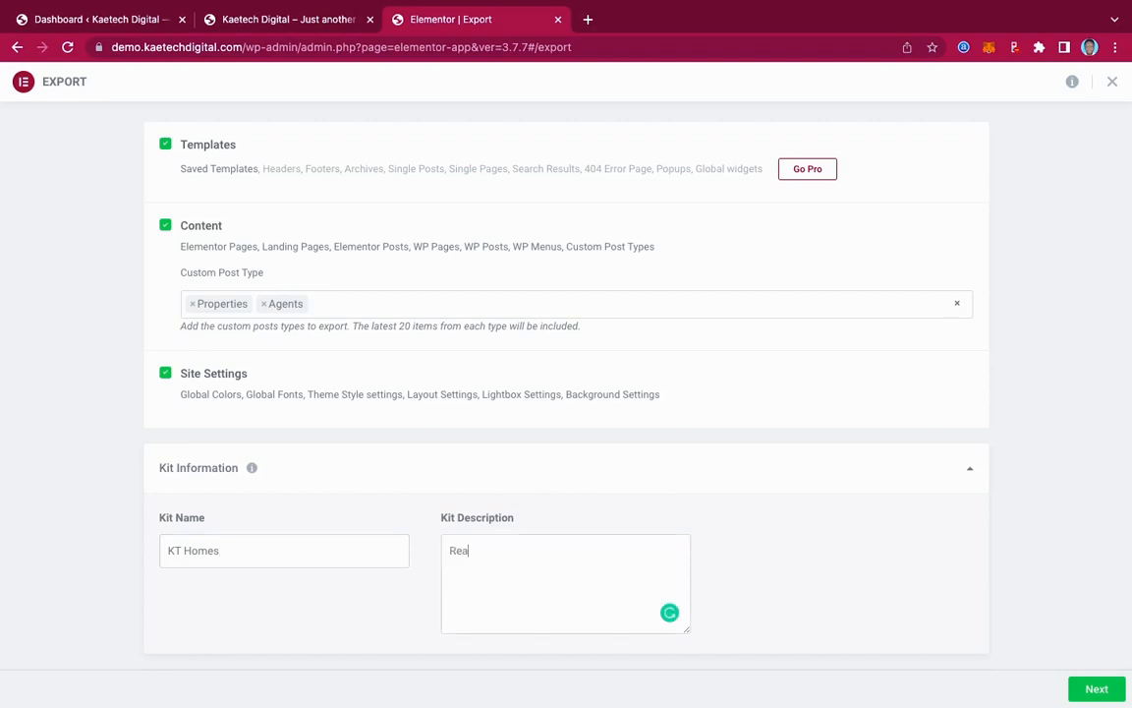
{"action": "type", "text": "l Estate Website by Kaetech D"}
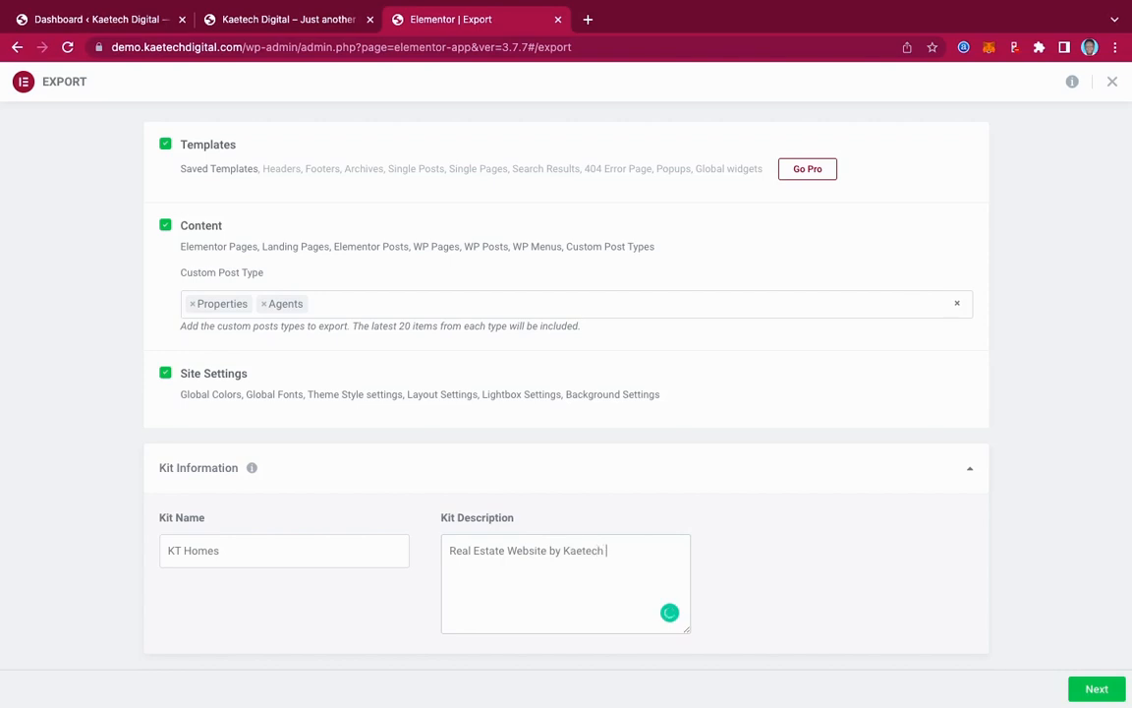
{"action": "type", "text": "igital"}
{"action": "left_click", "coordinate": [1093, 688]}
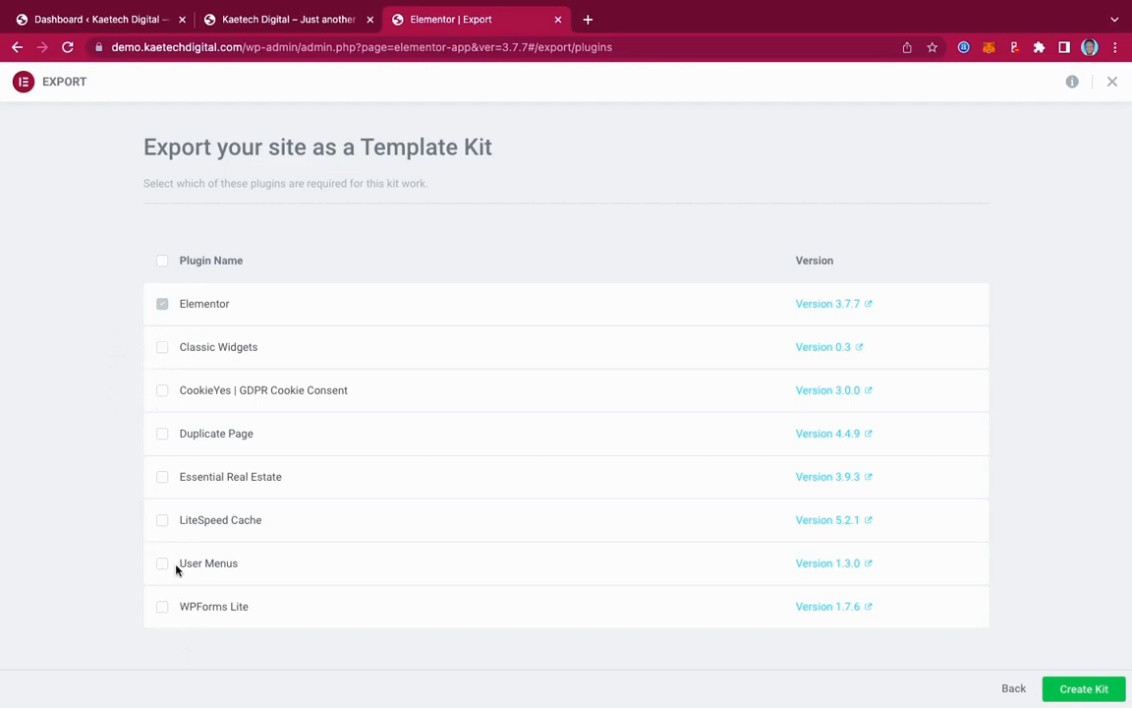
- Include every plugin except Duplicate Page, create the kit, review the export summary and close the export
{"action": "left_click", "coordinate": [162, 262]}
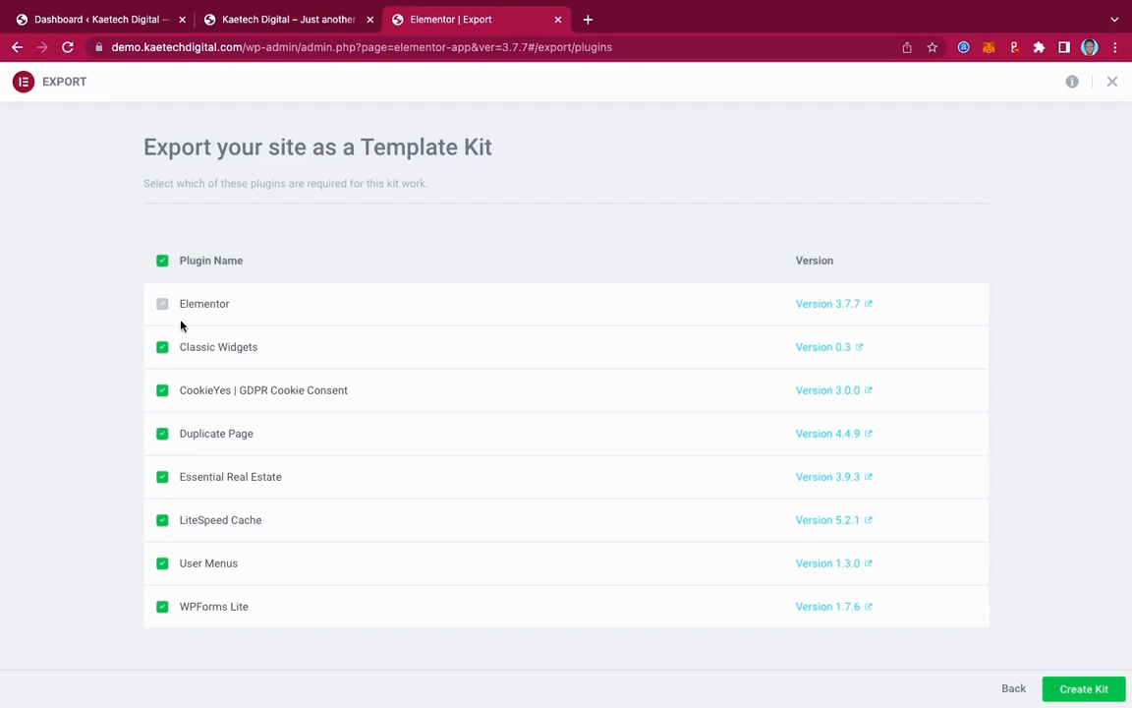
{"action": "left_click", "coordinate": [162, 433]}
{"action": "left_click", "coordinate": [1087, 693]}
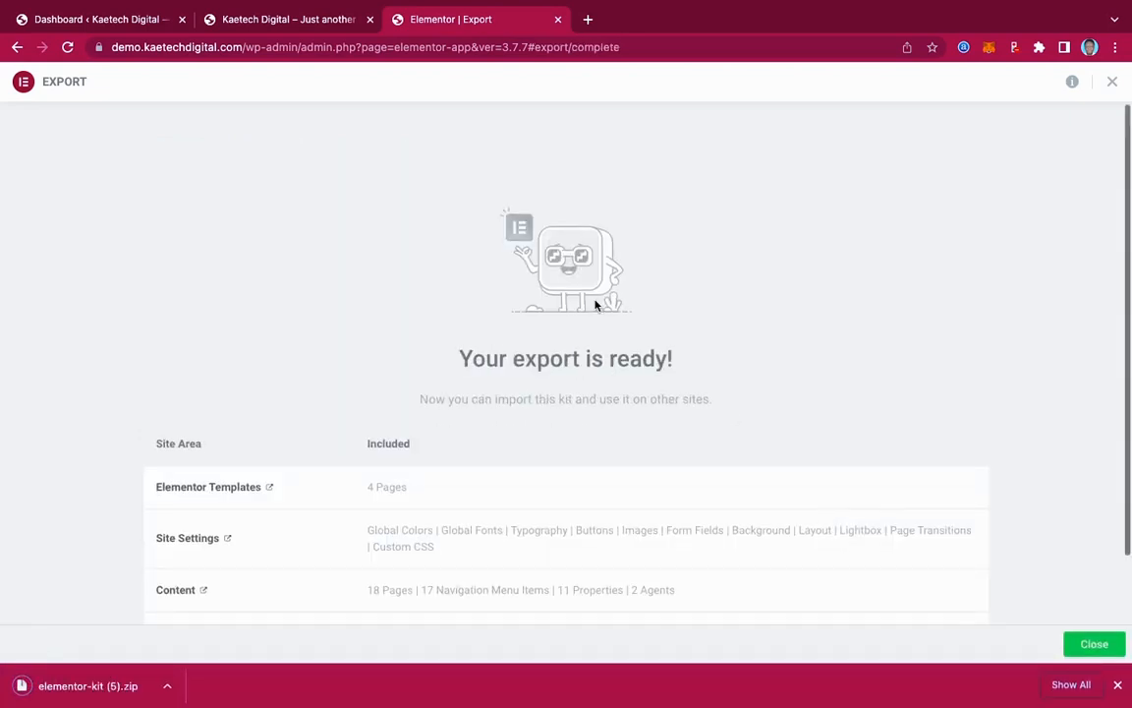
{"action": "scroll", "coordinate": [595, 306], "scroll_direction": "down", "scroll_amount": 2}
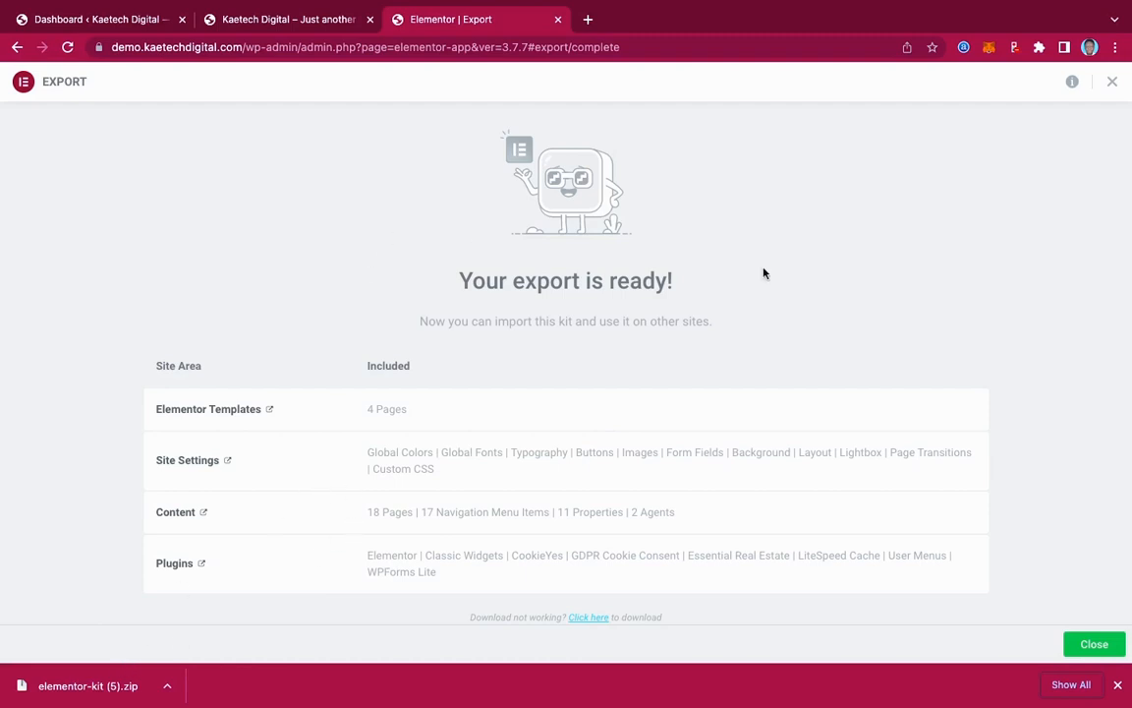
{"action": "left_click", "coordinate": [1113, 82]}
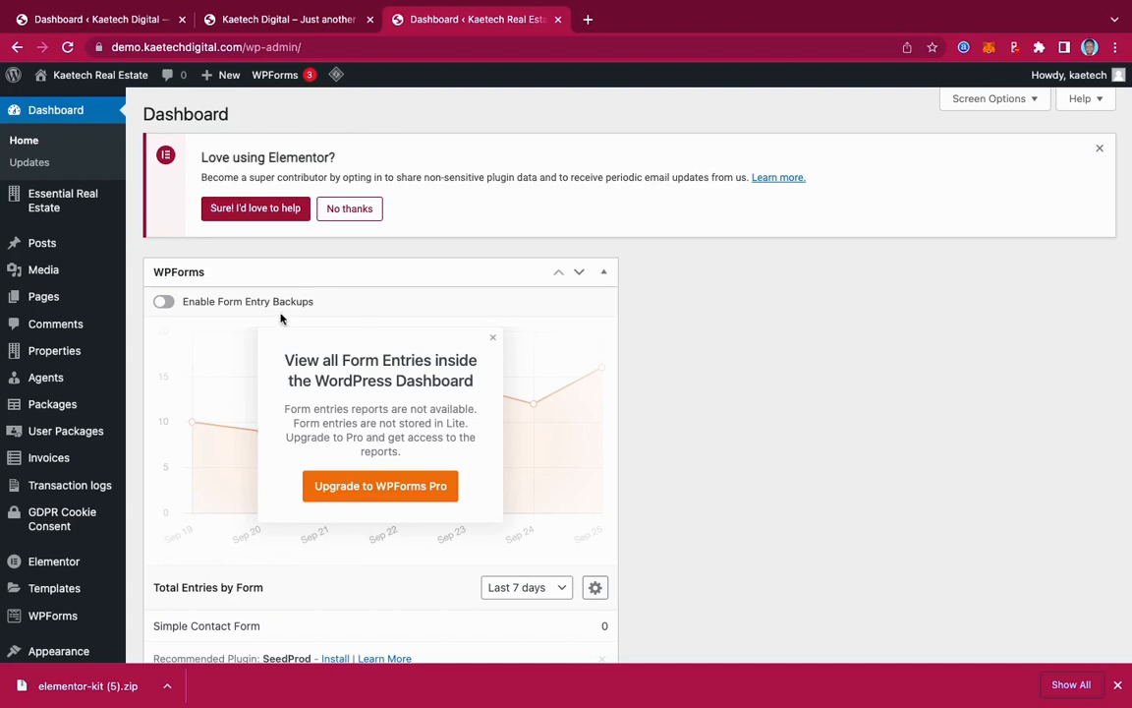
- Examine the demo site's list of all pages to compare the Elementor-built, plugin and draft pages
{"action": "mouse_move", "coordinate": [49, 298]}
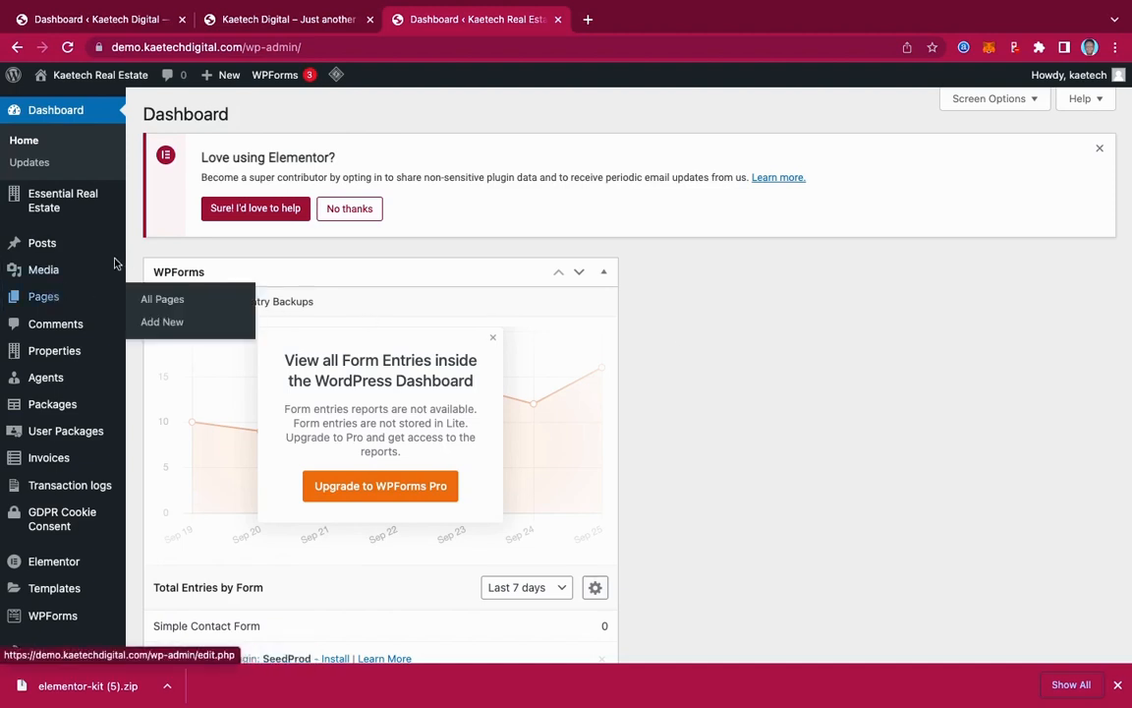
{"action": "left_click", "coordinate": [164, 300]}
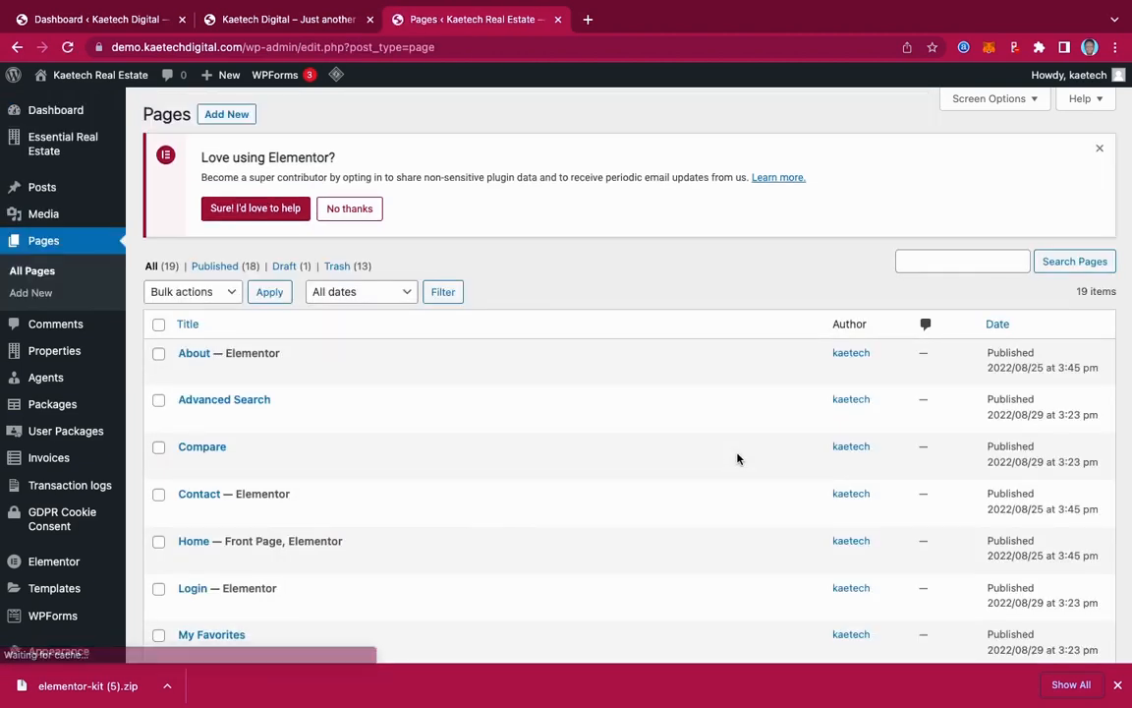
{"action": "scroll", "coordinate": [419, 409], "scroll_direction": "down", "scroll_amount": 5}
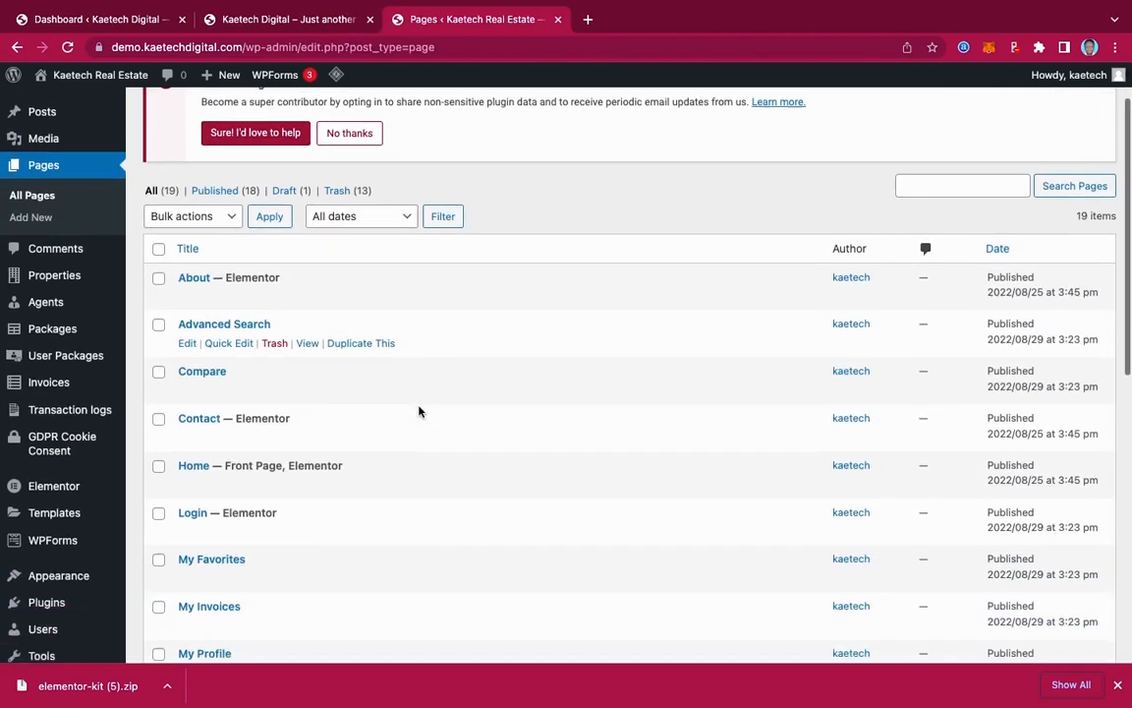
{"action": "scroll", "coordinate": [419, 410], "scroll_direction": "up", "scroll_amount": 1}
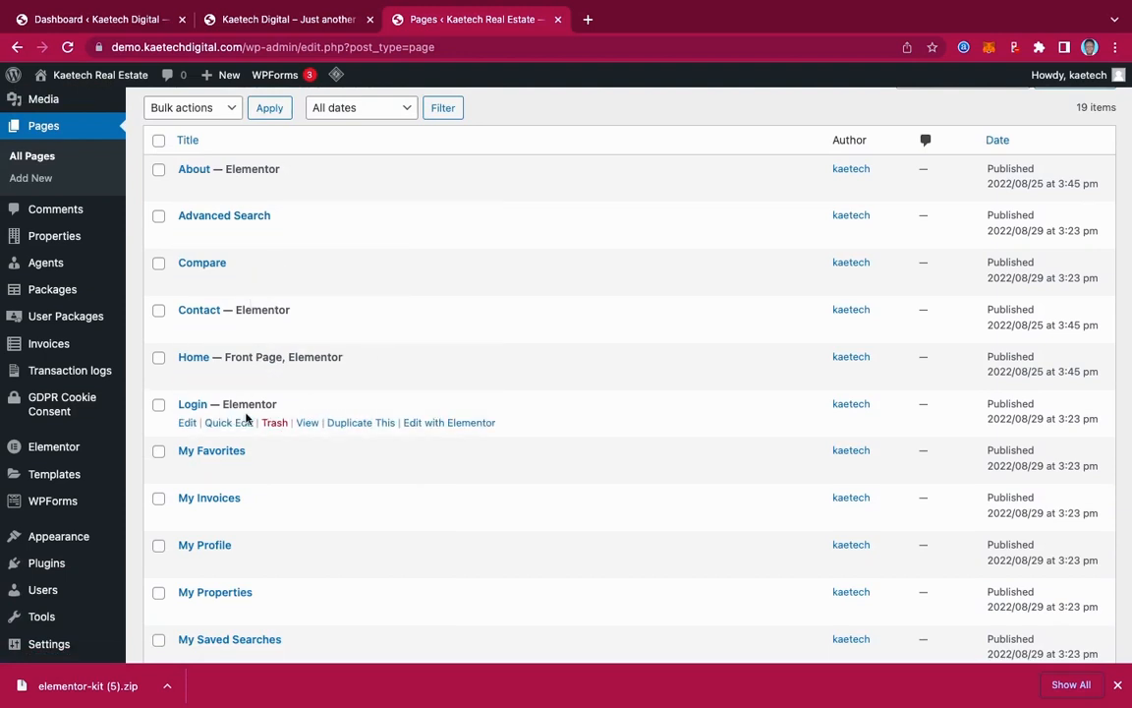
{"action": "scroll", "coordinate": [329, 421], "scroll_direction": "down", "scroll_amount": 5}
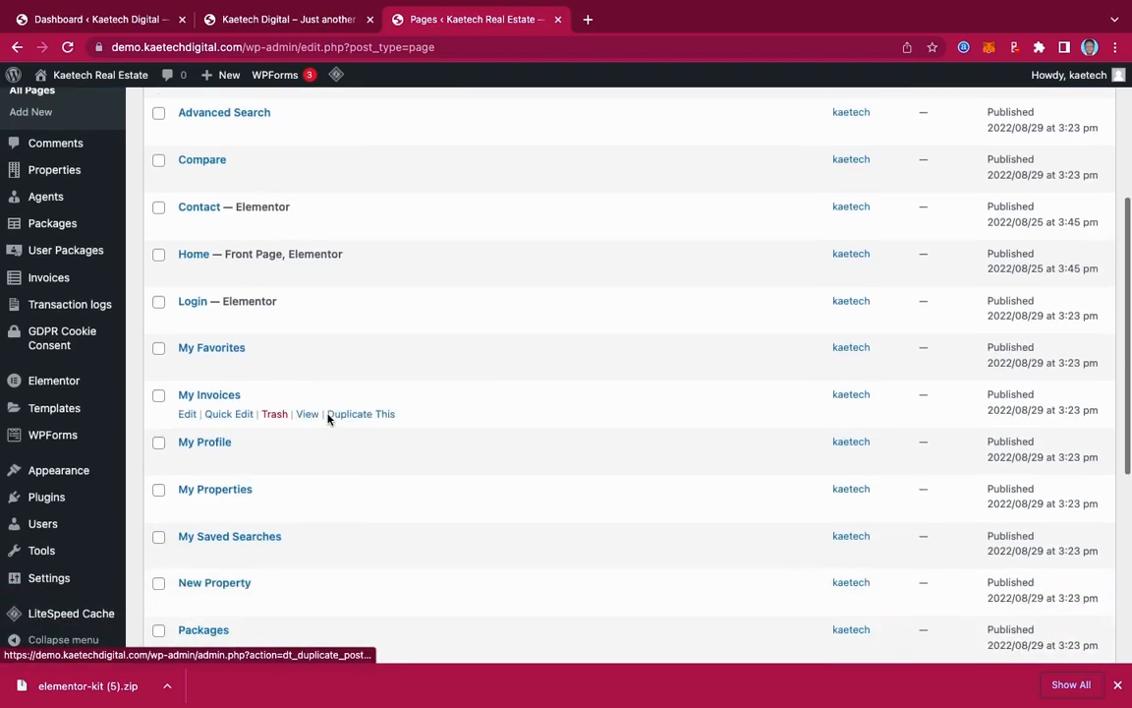
{"action": "scroll", "coordinate": [328, 419], "scroll_direction": "down", "scroll_amount": 2}
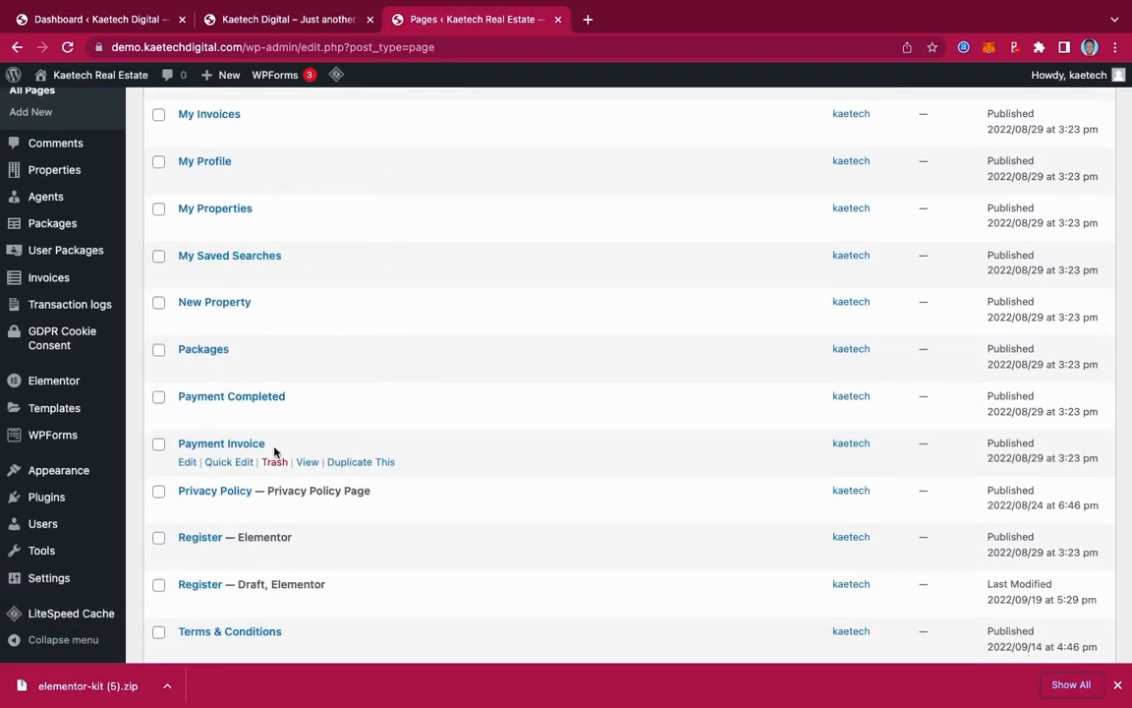
{"action": "scroll", "coordinate": [274, 453], "scroll_direction": "down", "scroll_amount": 2}
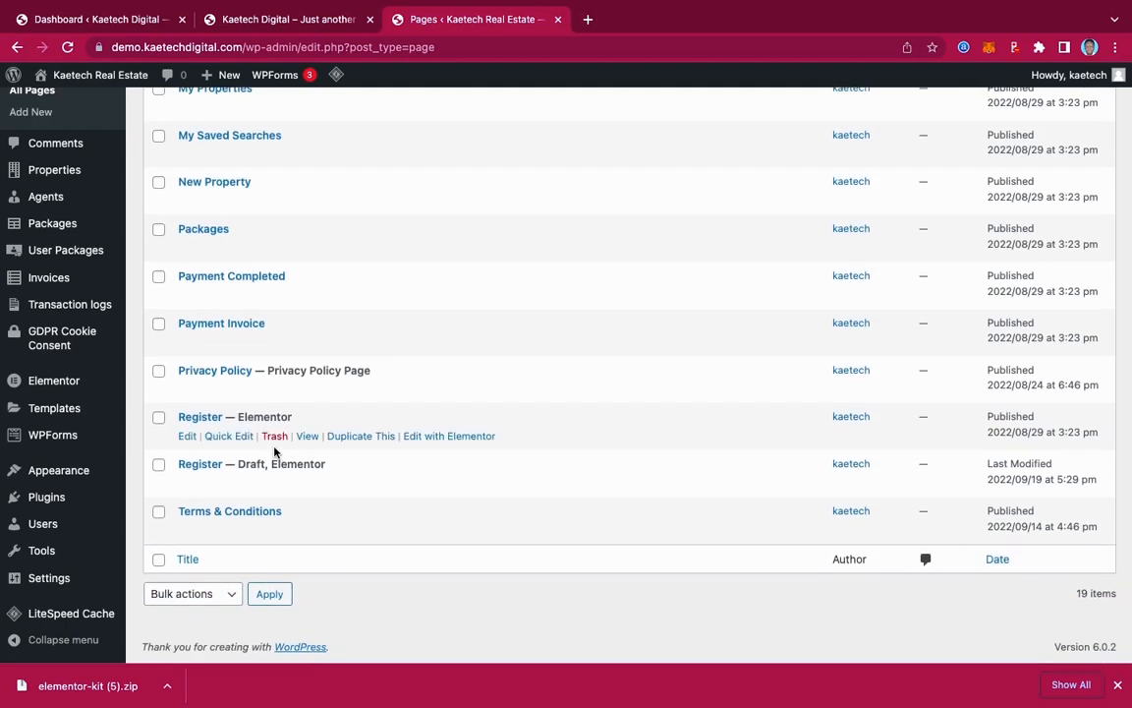
{"action": "scroll", "coordinate": [275, 452], "scroll_direction": "up", "scroll_amount": 7}
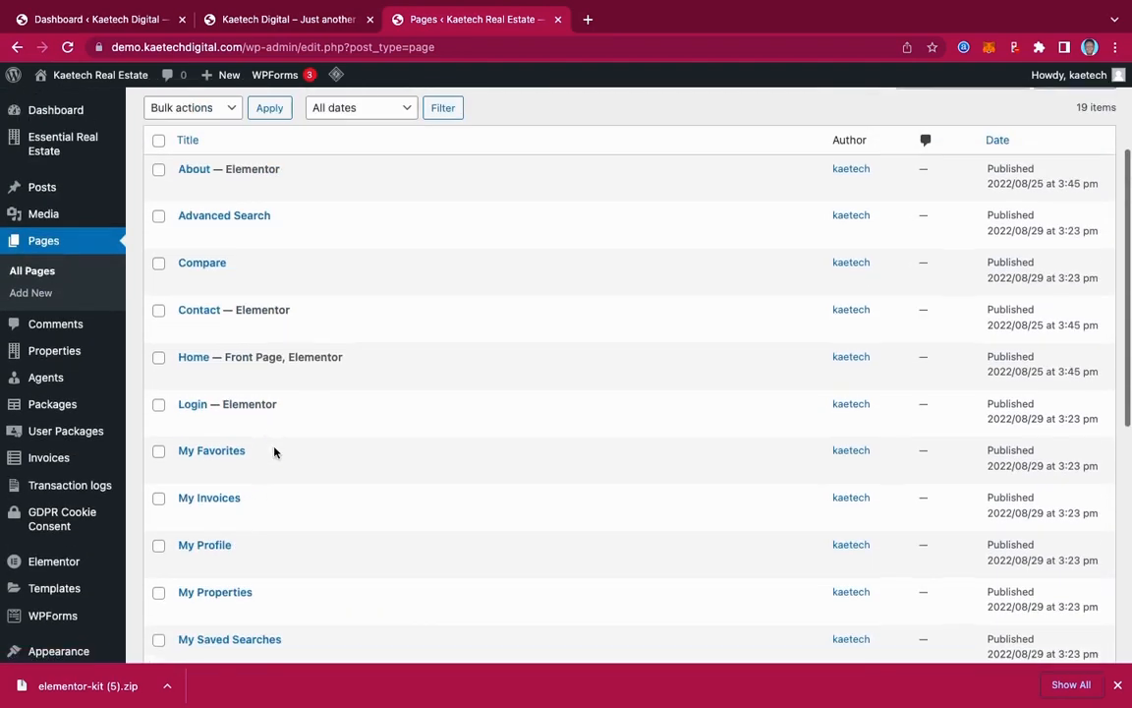
{"action": "scroll", "coordinate": [274, 452], "scroll_direction": "down", "scroll_amount": 3}
{"action": "scroll", "coordinate": [275, 452], "scroll_direction": "down", "scroll_amount": 1}
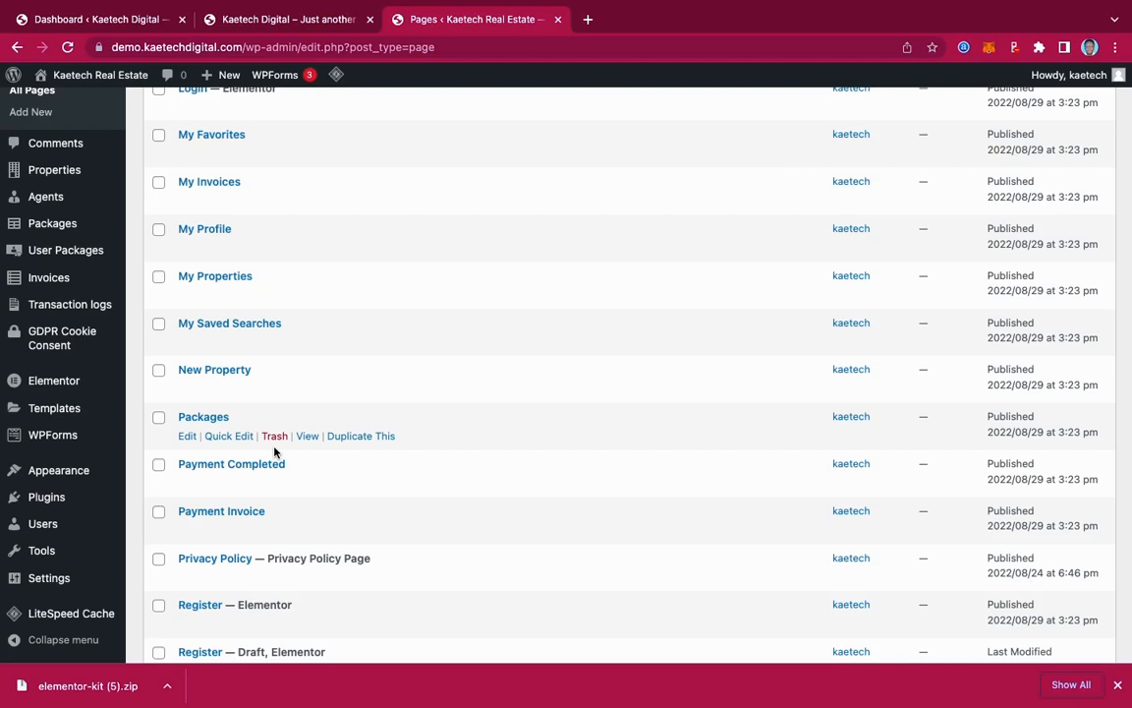
{"action": "scroll", "coordinate": [274, 451], "scroll_direction": "up", "scroll_amount": 10}
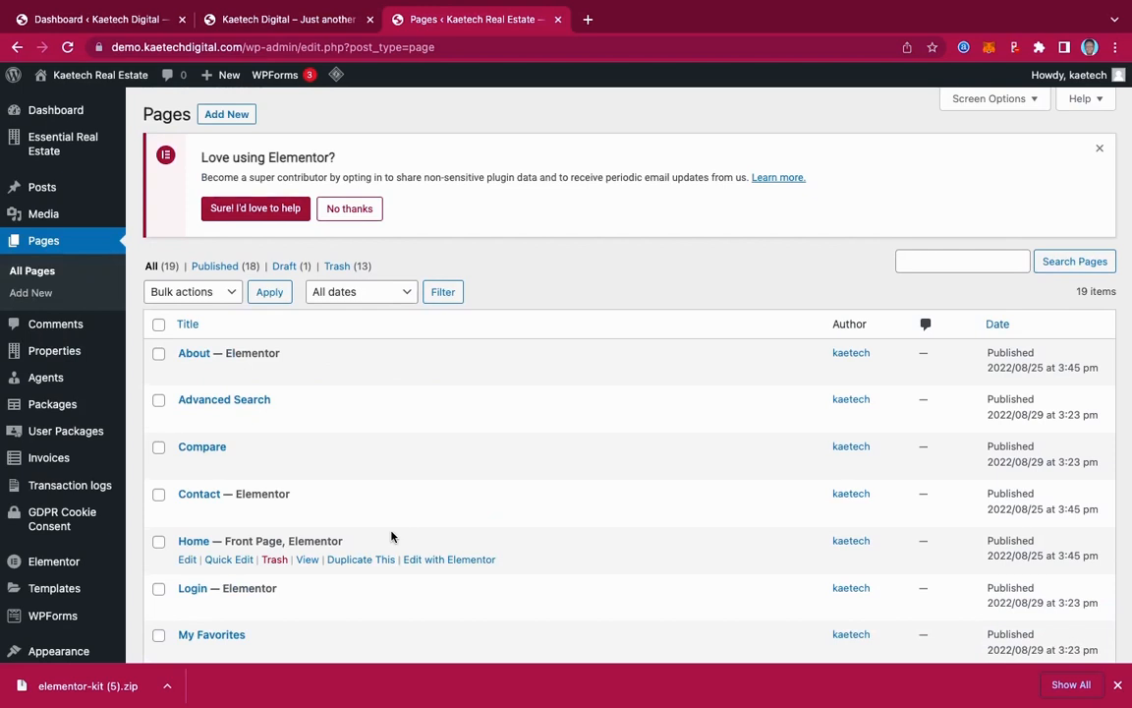
{"action": "scroll", "coordinate": [392, 536], "scroll_direction": "down", "scroll_amount": 3}
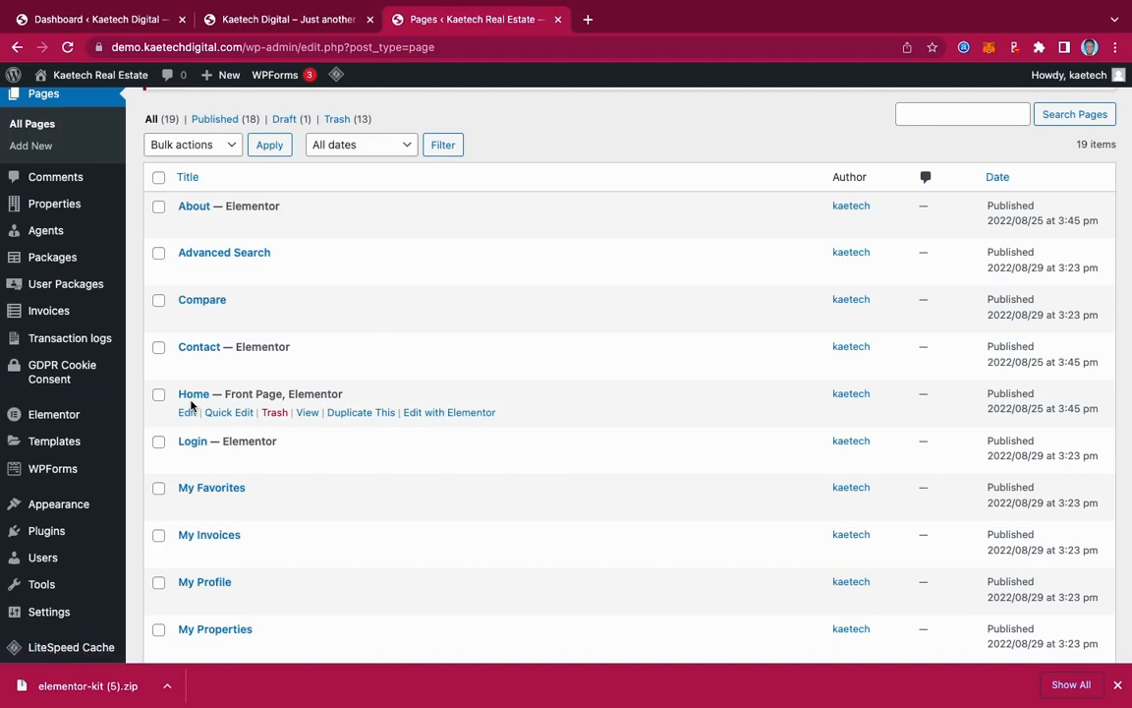
{"action": "scroll", "coordinate": [374, 396], "scroll_direction": "down", "scroll_amount": 5}
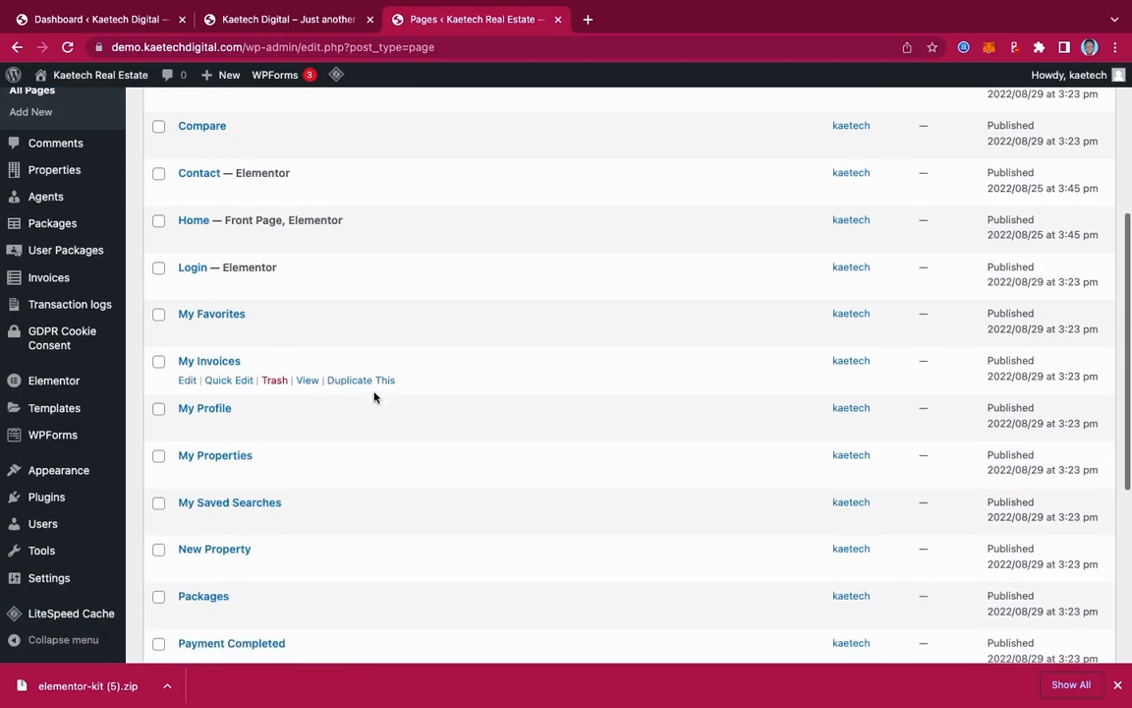
{"action": "scroll", "coordinate": [375, 397], "scroll_direction": "up", "scroll_amount": 3}
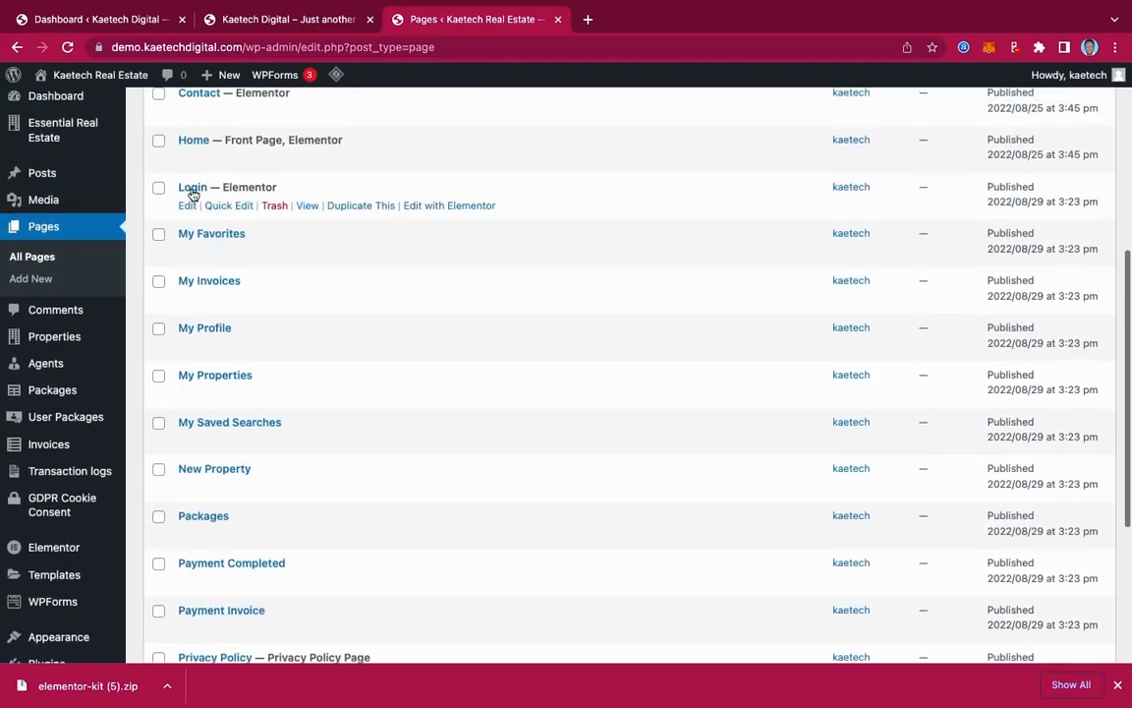
{"action": "scroll", "coordinate": [394, 435], "scroll_direction": "down", "scroll_amount": 3}
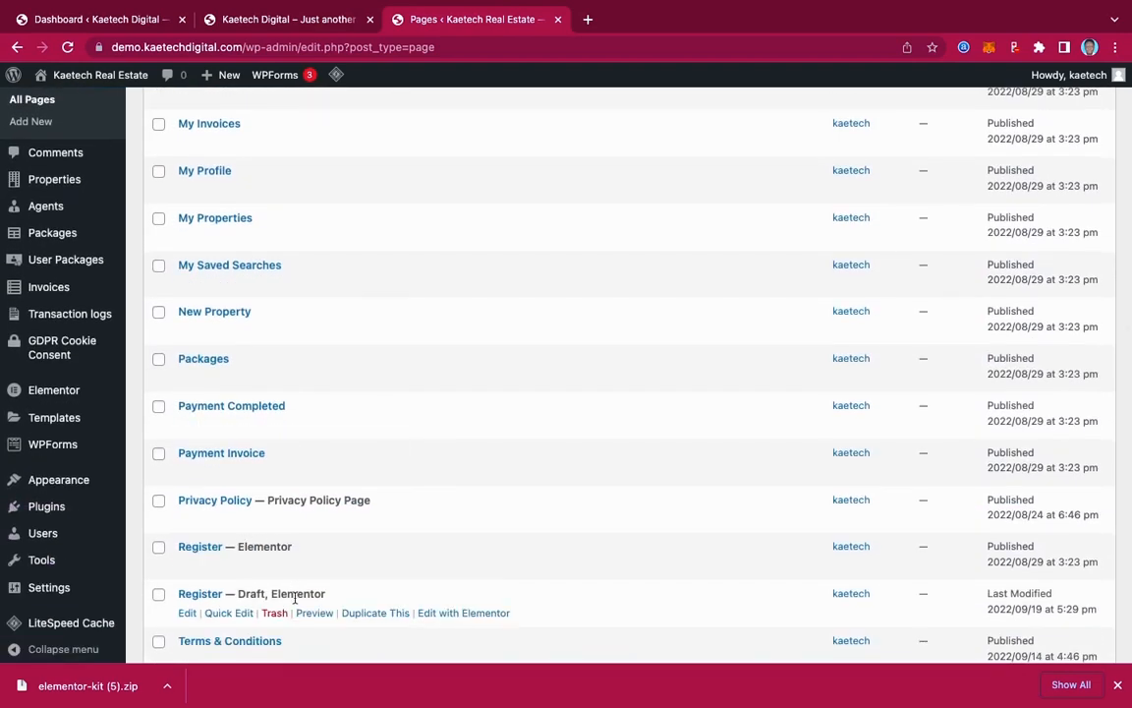
{"action": "scroll", "coordinate": [405, 412], "scroll_direction": "up", "scroll_amount": 10}
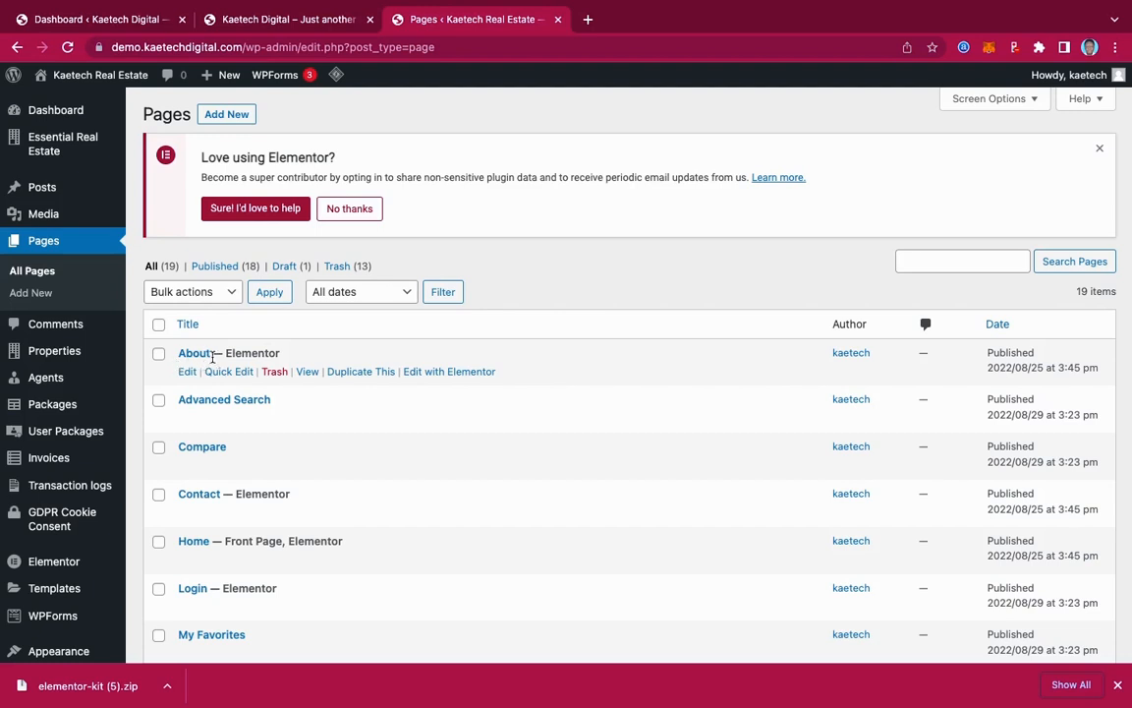
- Open the demo site's About page in the Elementor editor and look through its sections
{"action": "left_click", "coordinate": [448, 374]}
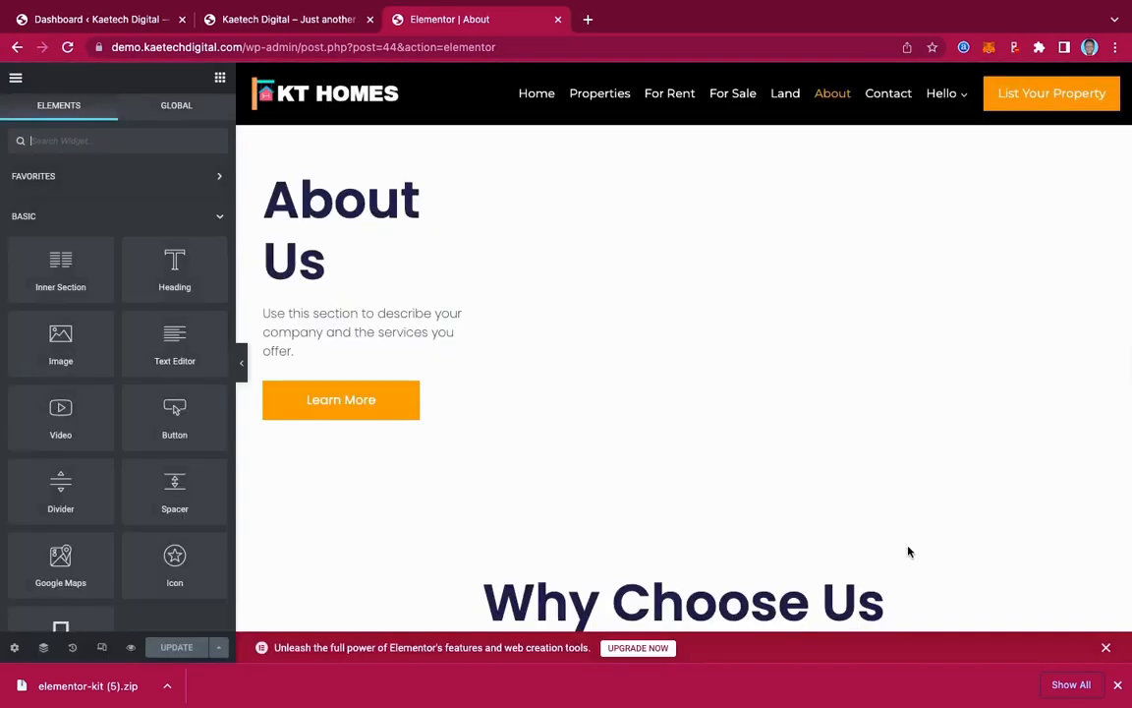
{"action": "scroll", "coordinate": [908, 548], "scroll_direction": "down", "scroll_amount": 15}
{"action": "scroll", "coordinate": [907, 550], "scroll_direction": "down", "scroll_amount": 5}
{"action": "scroll", "coordinate": [908, 551], "scroll_direction": "up", "scroll_amount": 20}
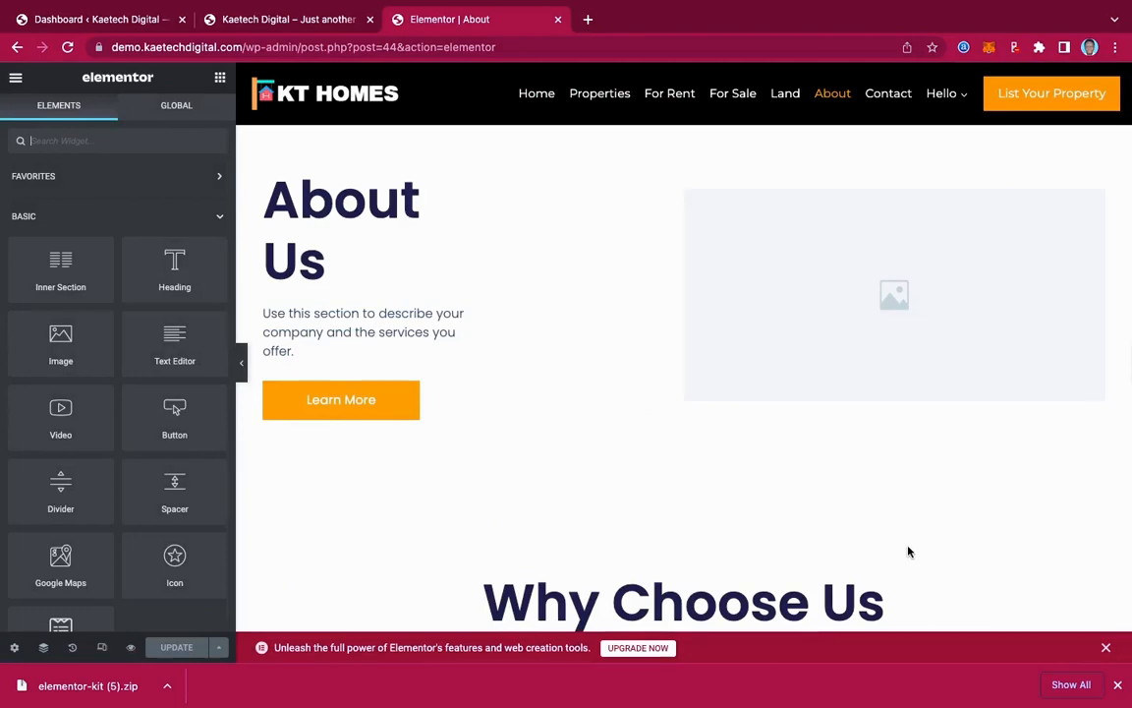
{"action": "scroll", "coordinate": [909, 551], "scroll_direction": "down", "scroll_amount": 20}
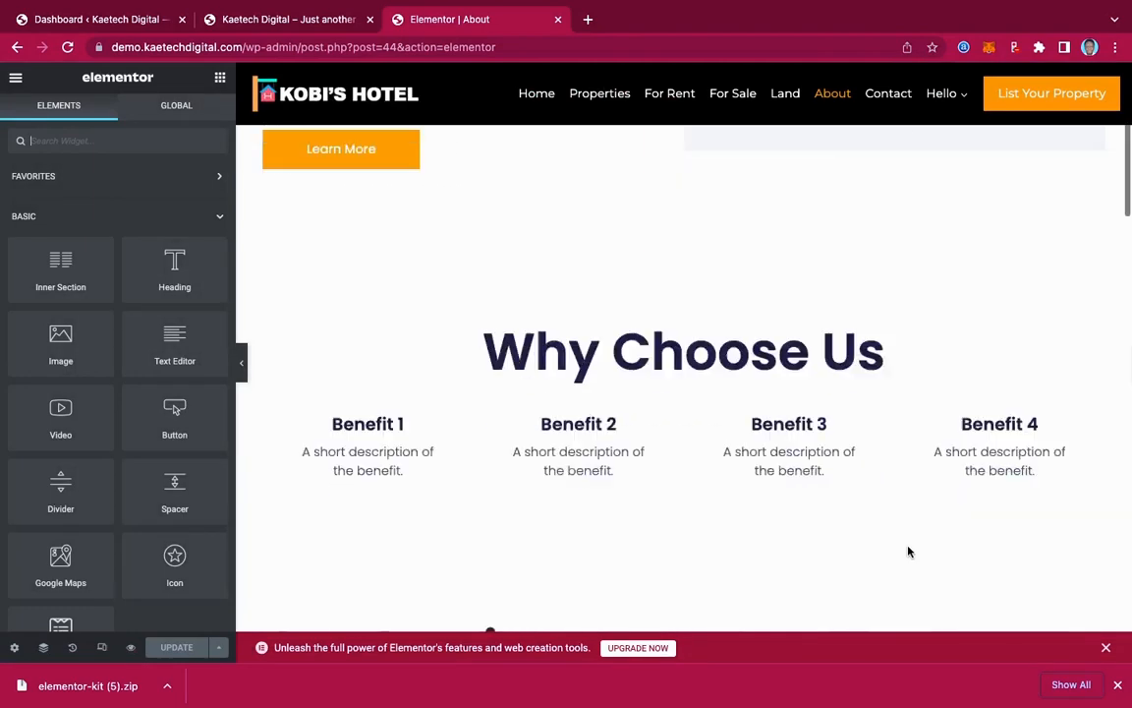
{"action": "scroll", "coordinate": [908, 551], "scroll_direction": "down", "scroll_amount": 3}
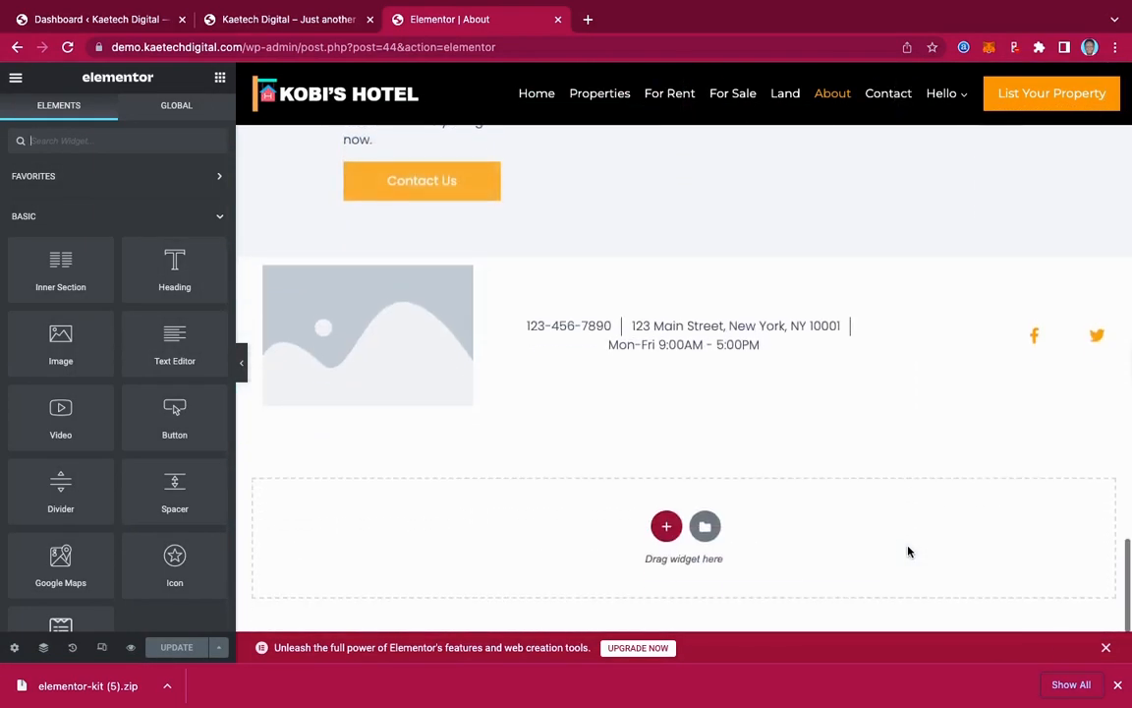
{"action": "scroll", "coordinate": [908, 552], "scroll_direction": "up", "scroll_amount": 10}
{"action": "scroll", "coordinate": [909, 552], "scroll_direction": "up", "scroll_amount": 3}
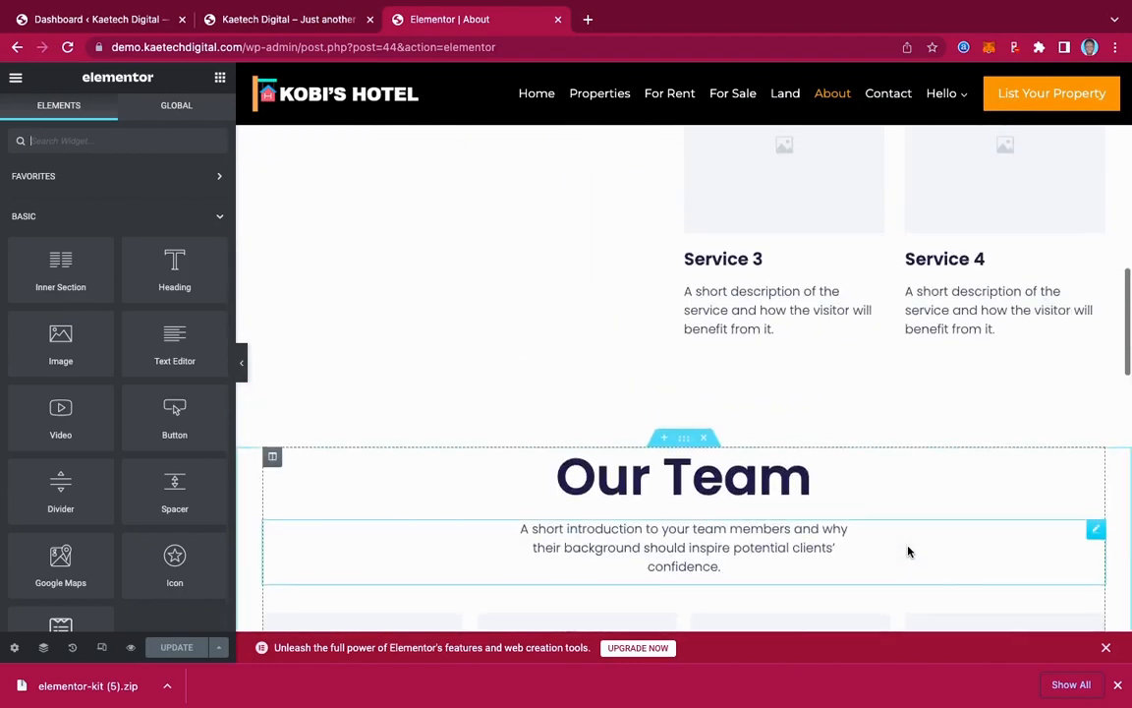
{"action": "scroll", "coordinate": [908, 551], "scroll_direction": "down", "scroll_amount": 8}
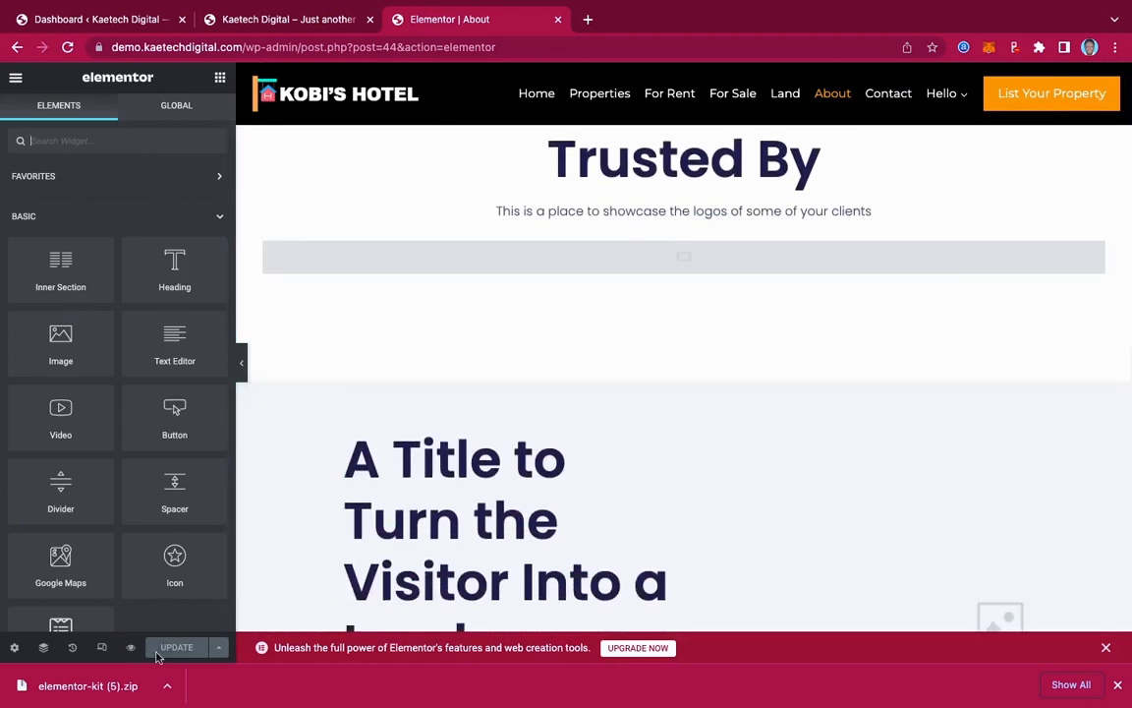
- Save the About page to the Elementor library as a template named "About Us Page"
{"action": "left_click", "coordinate": [219, 647]}
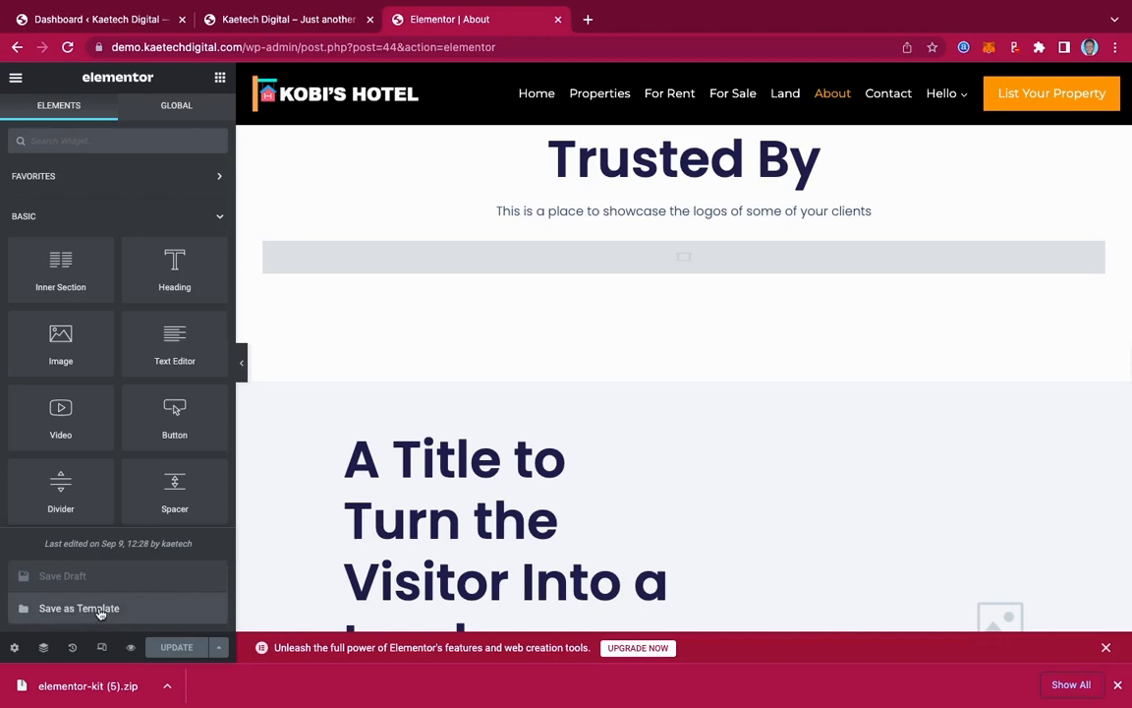
{"action": "left_click", "coordinate": [99, 610]}
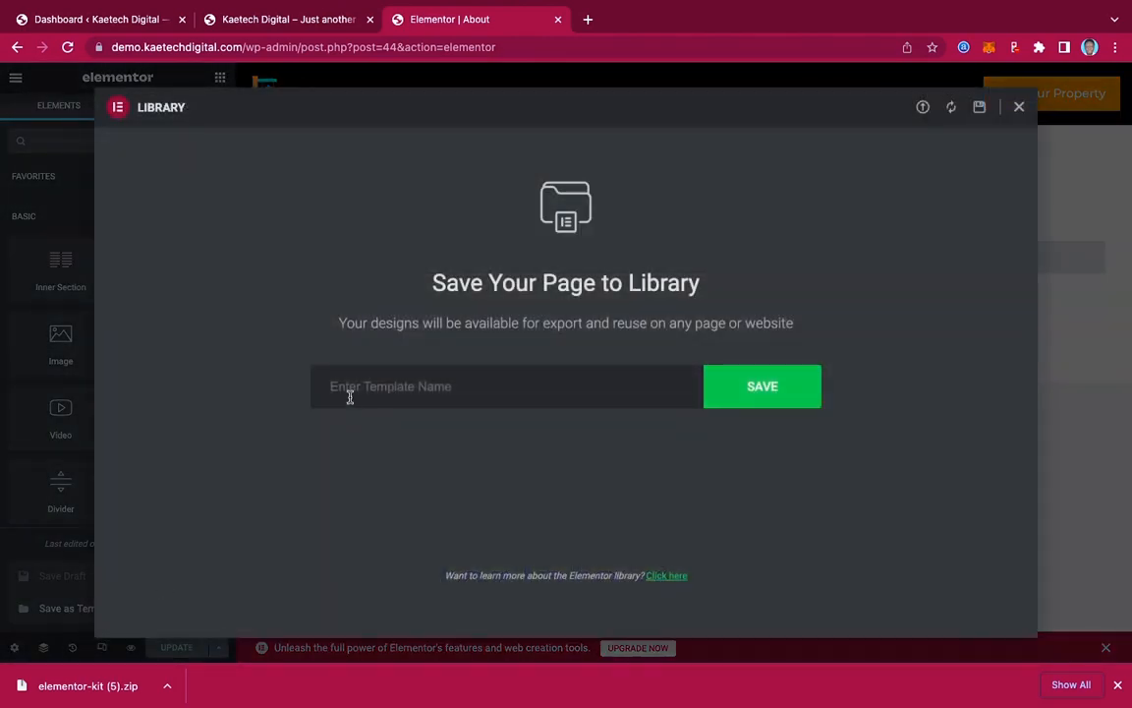
{"action": "left_click", "coordinate": [430, 386]}
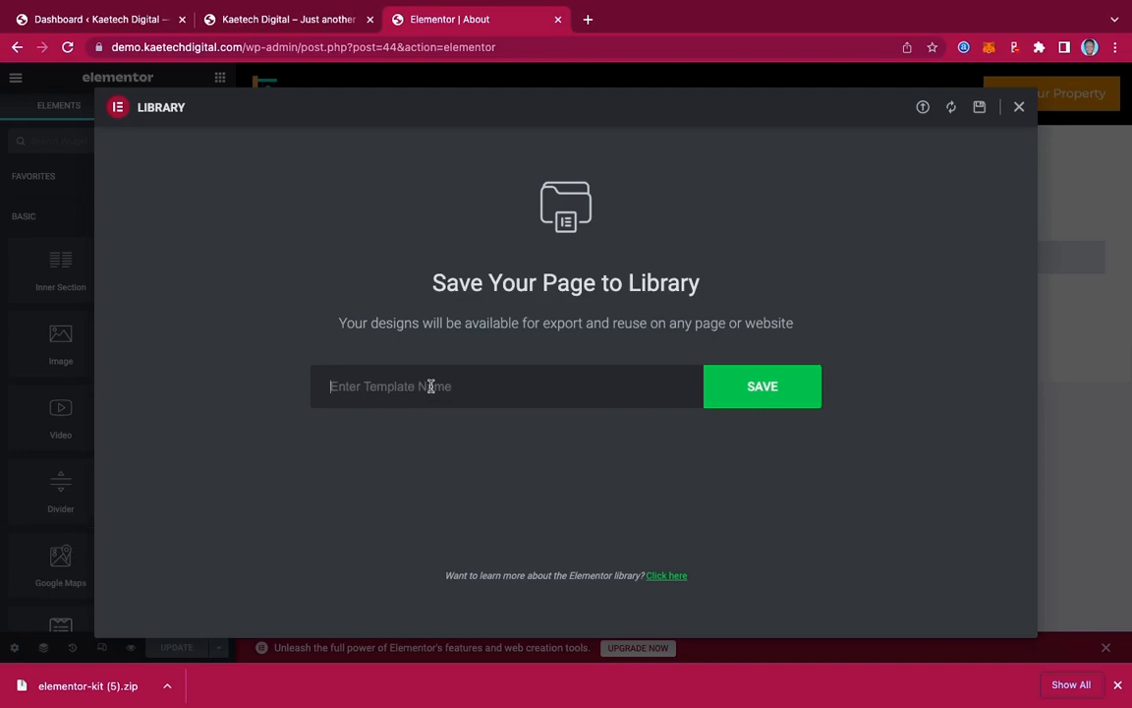
{"action": "type", "text": "Ab"}
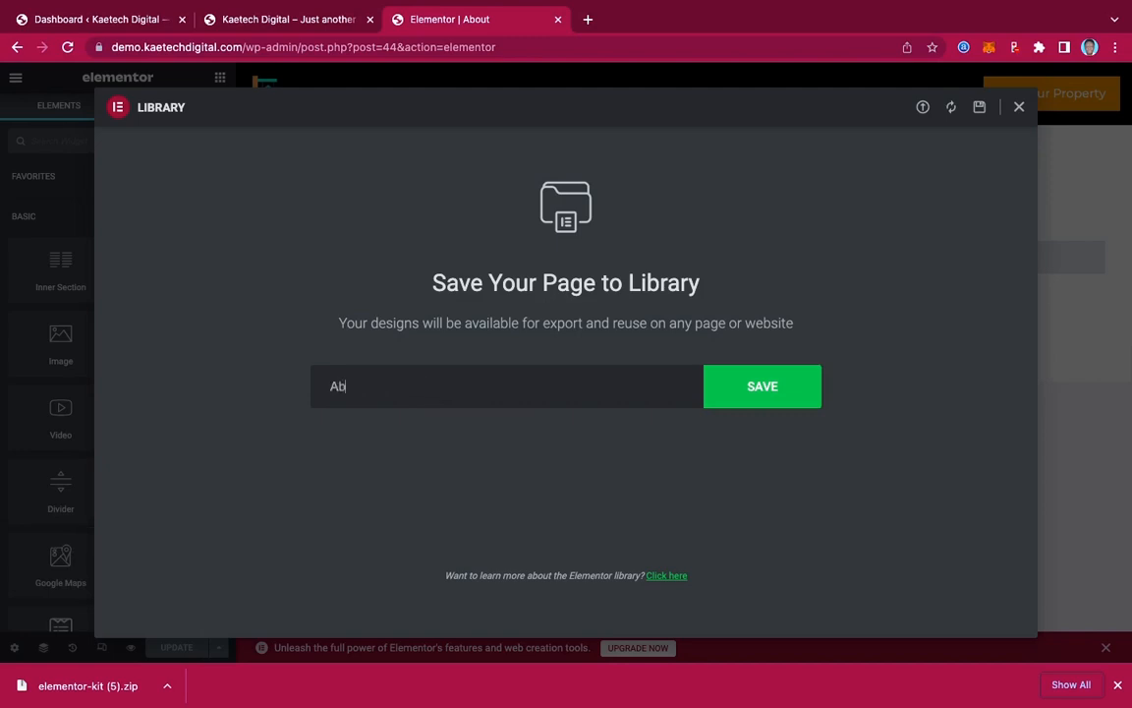
{"action": "type", "text": "out Us Page"}
{"action": "left_click", "coordinate": [765, 391]}
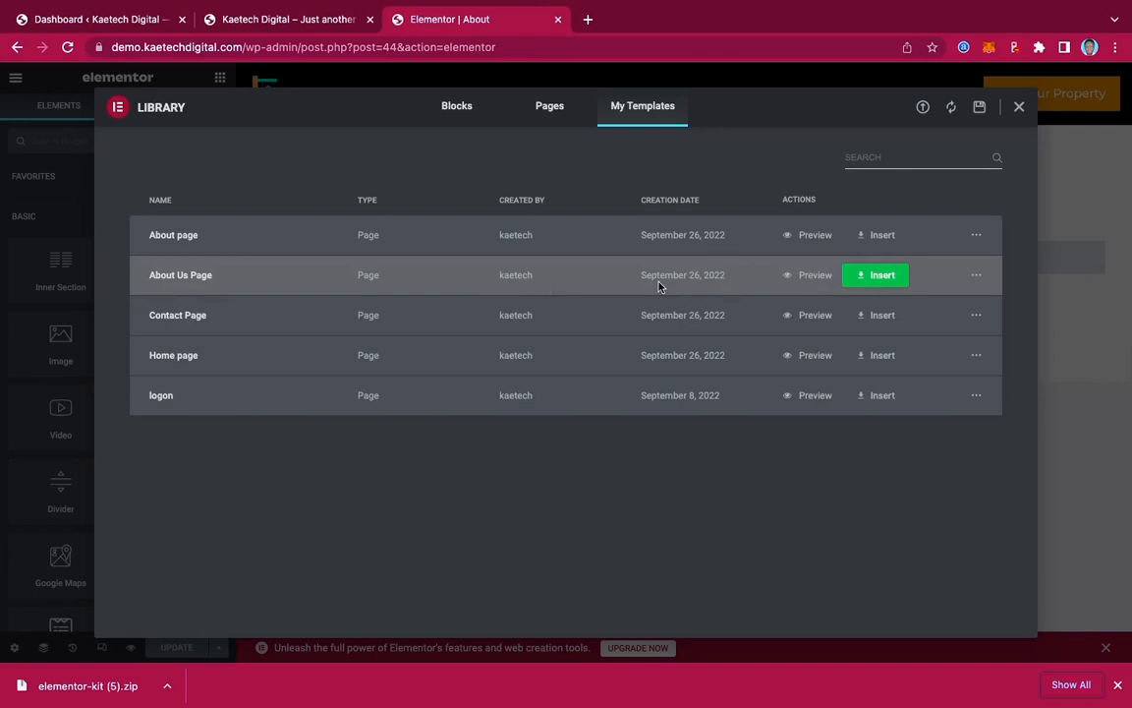
- Export the "About Us Page" template from the library, close the library and return to the demo site's pages list
{"action": "left_click", "coordinate": [978, 278]}
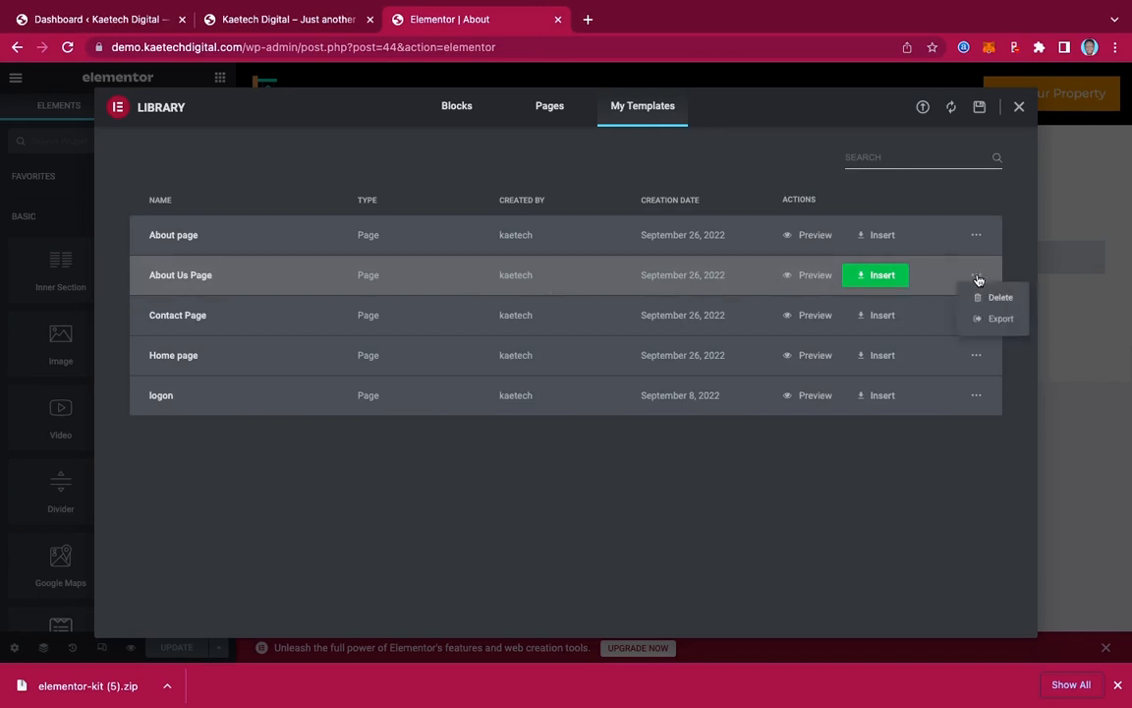
{"action": "left_click", "coordinate": [999, 321]}
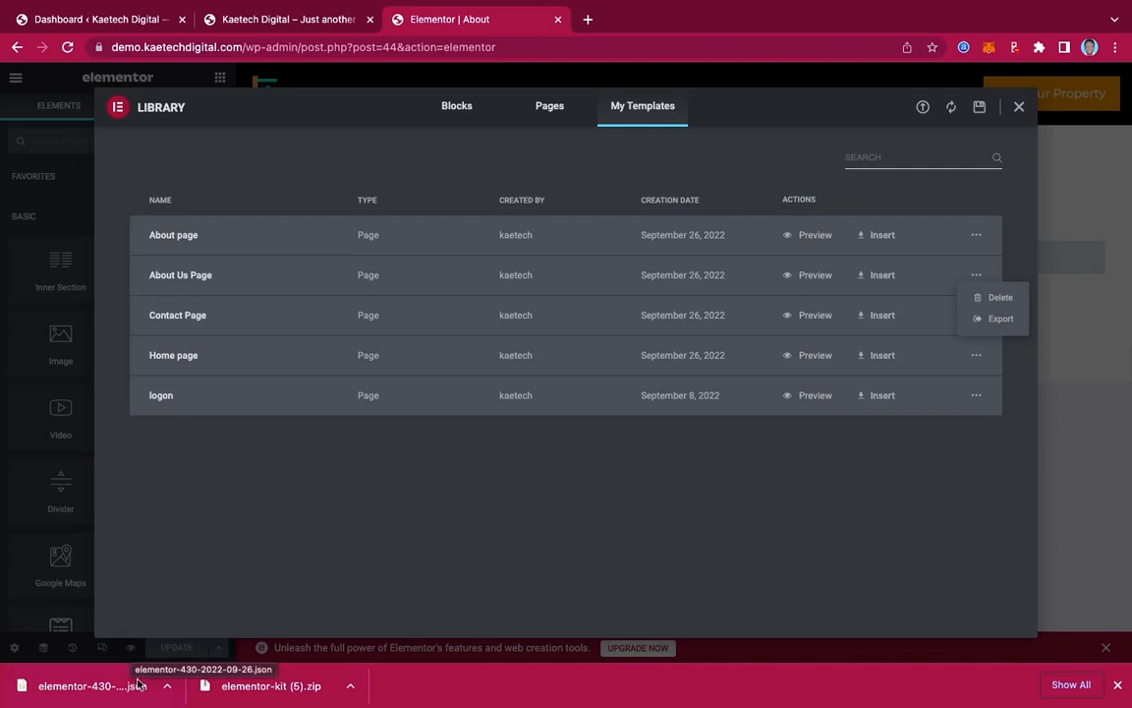
{"action": "left_click", "coordinate": [439, 531]}
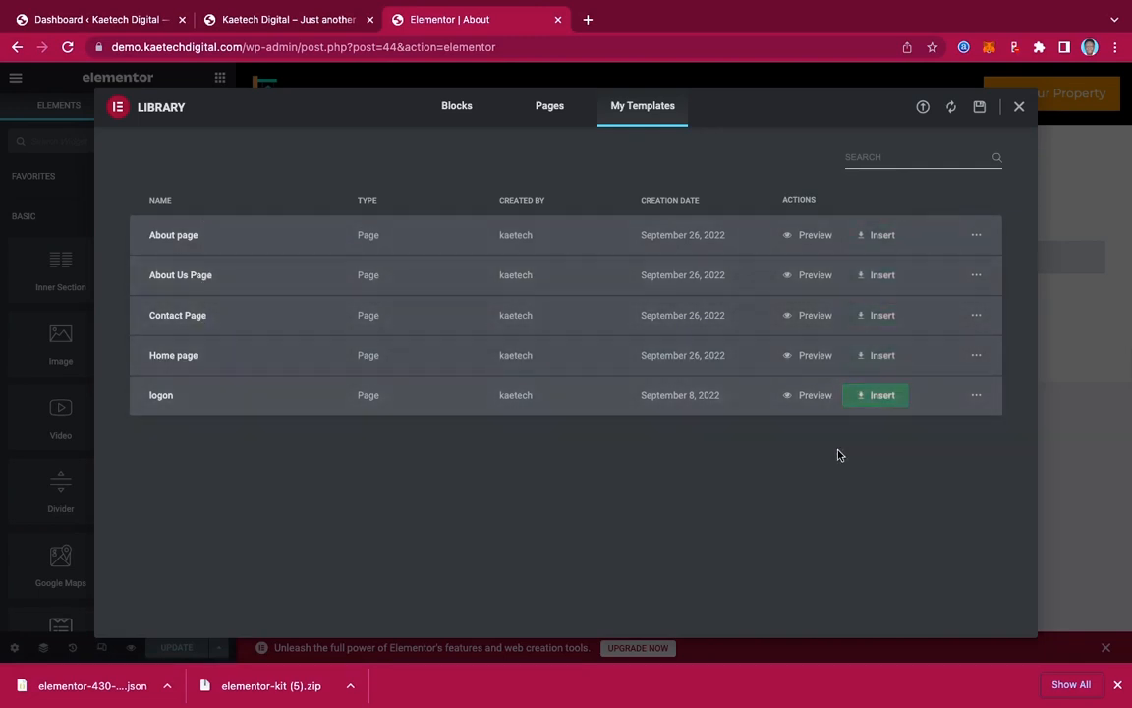
{"action": "left_click", "coordinate": [1020, 107]}
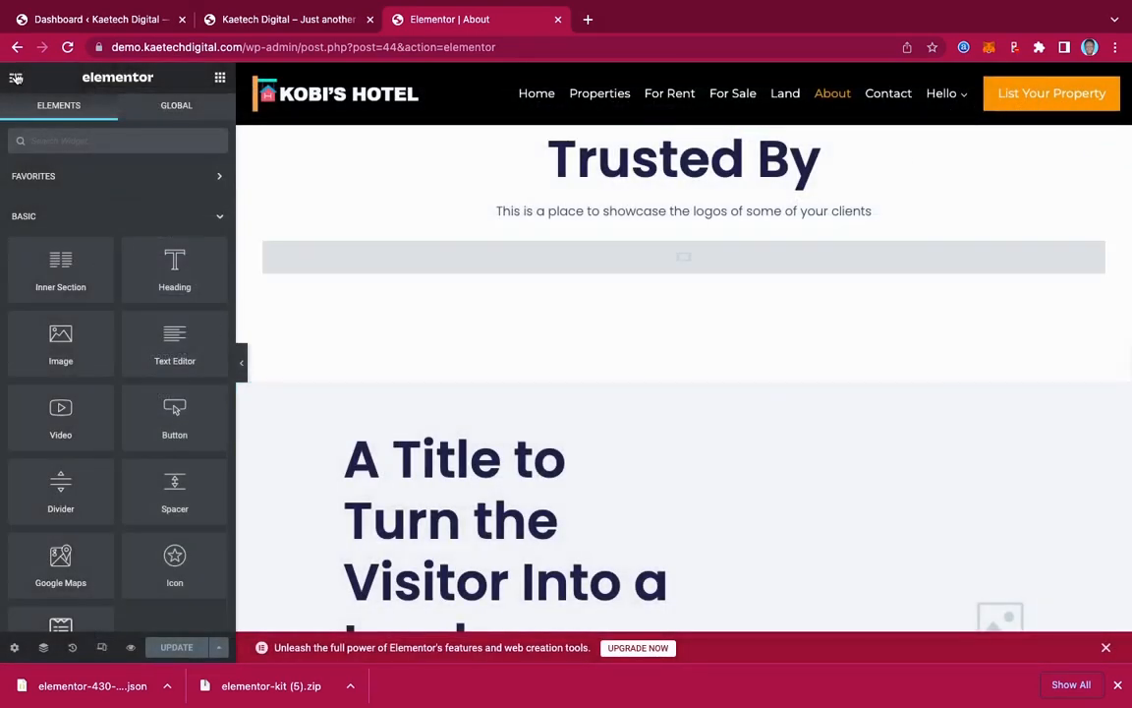
{"action": "left_click", "coordinate": [17, 49]}
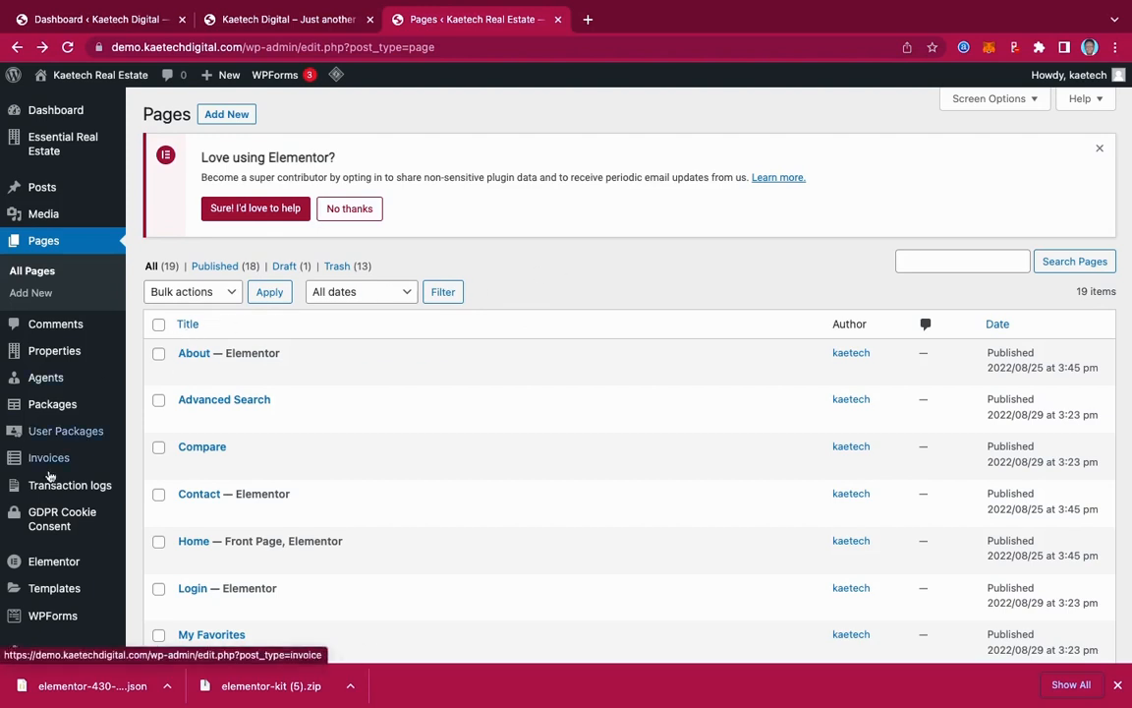
- Open the demo site's built-in WordPress content export tool
{"action": "mouse_move", "coordinate": [20, 562]}
{"action": "scroll", "coordinate": [56, 566], "scroll_direction": "down", "scroll_amount": 2}
{"action": "mouse_move", "coordinate": [84, 515]}
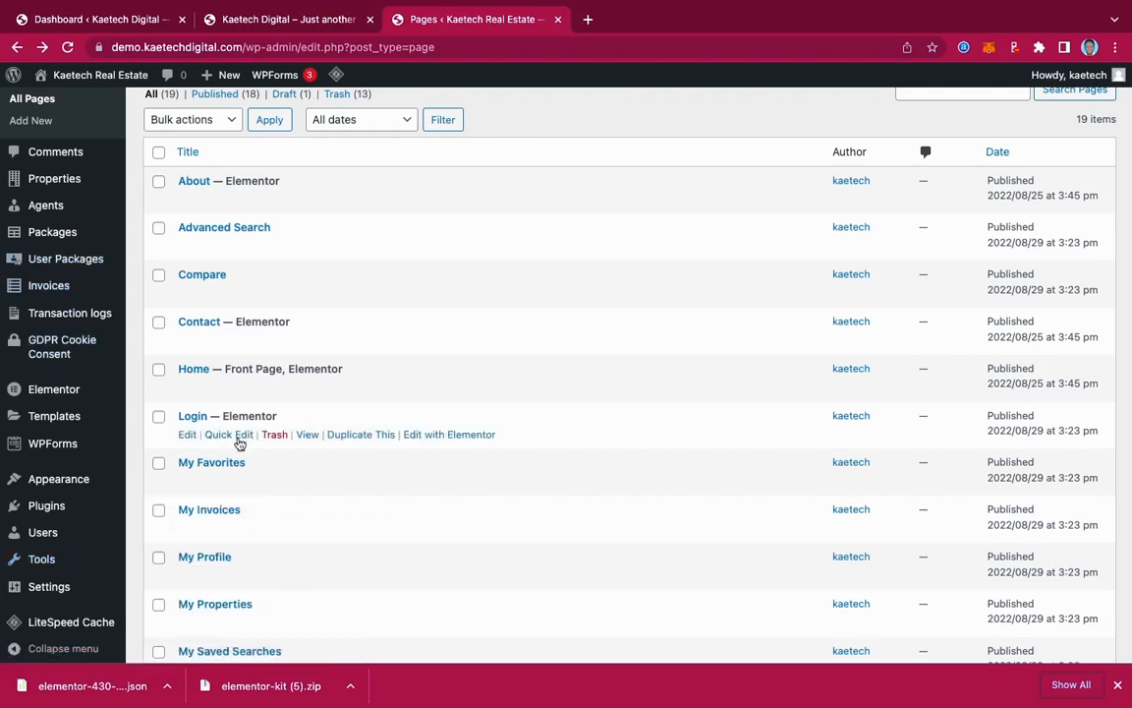
{"action": "scroll", "coordinate": [239, 443], "scroll_direction": "down", "scroll_amount": 1}
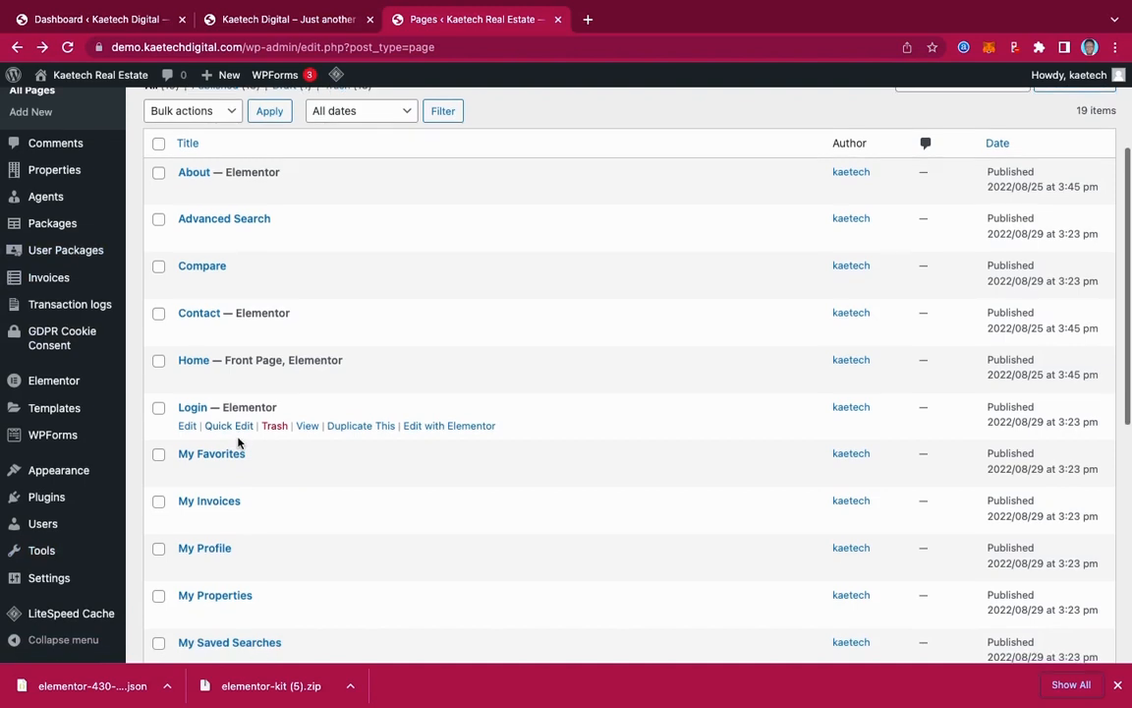
{"action": "scroll", "coordinate": [239, 443], "scroll_direction": "down", "scroll_amount": 3}
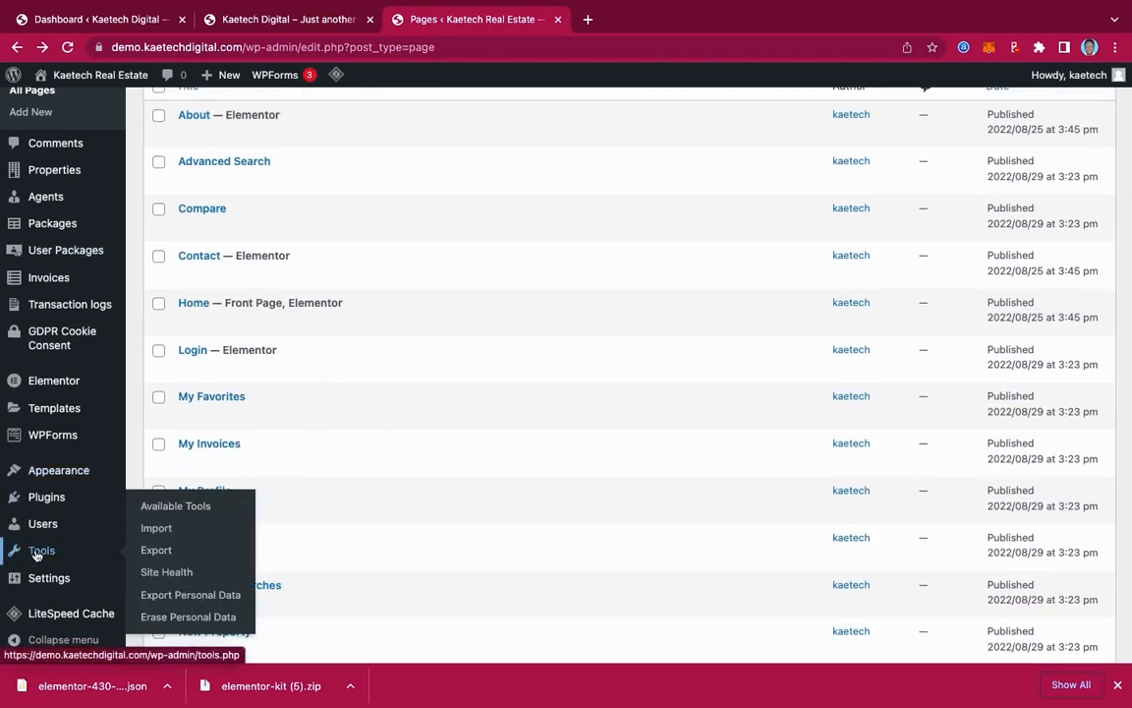
{"action": "left_click", "coordinate": [157, 553]}
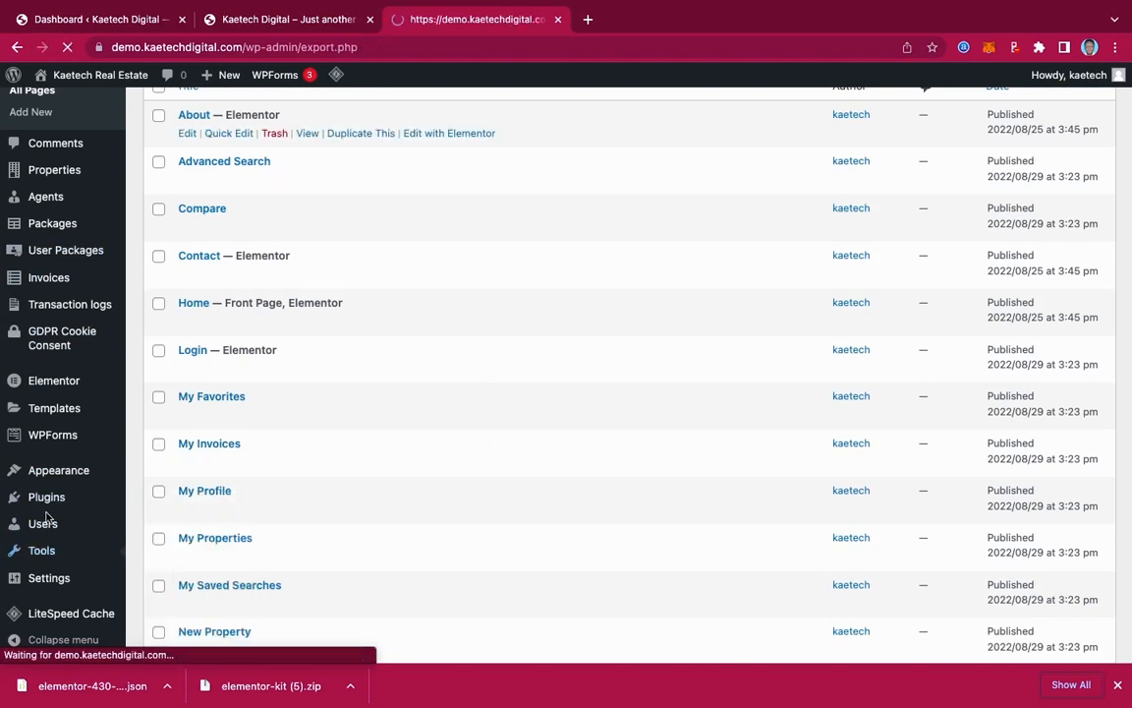
- Review the content types available for export and download the export file with All content selected
{"action": "scroll", "coordinate": [54, 506], "scroll_direction": "down", "scroll_amount": 5}
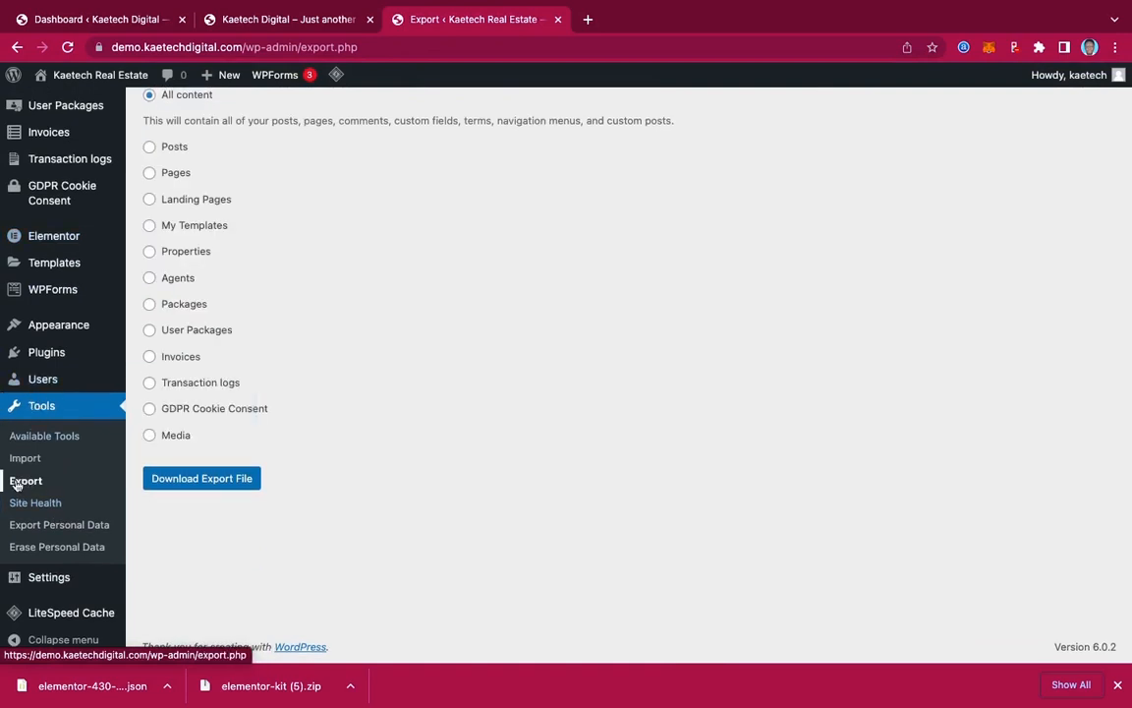
{"action": "scroll", "coordinate": [474, 265], "scroll_direction": "up", "scroll_amount": 4}
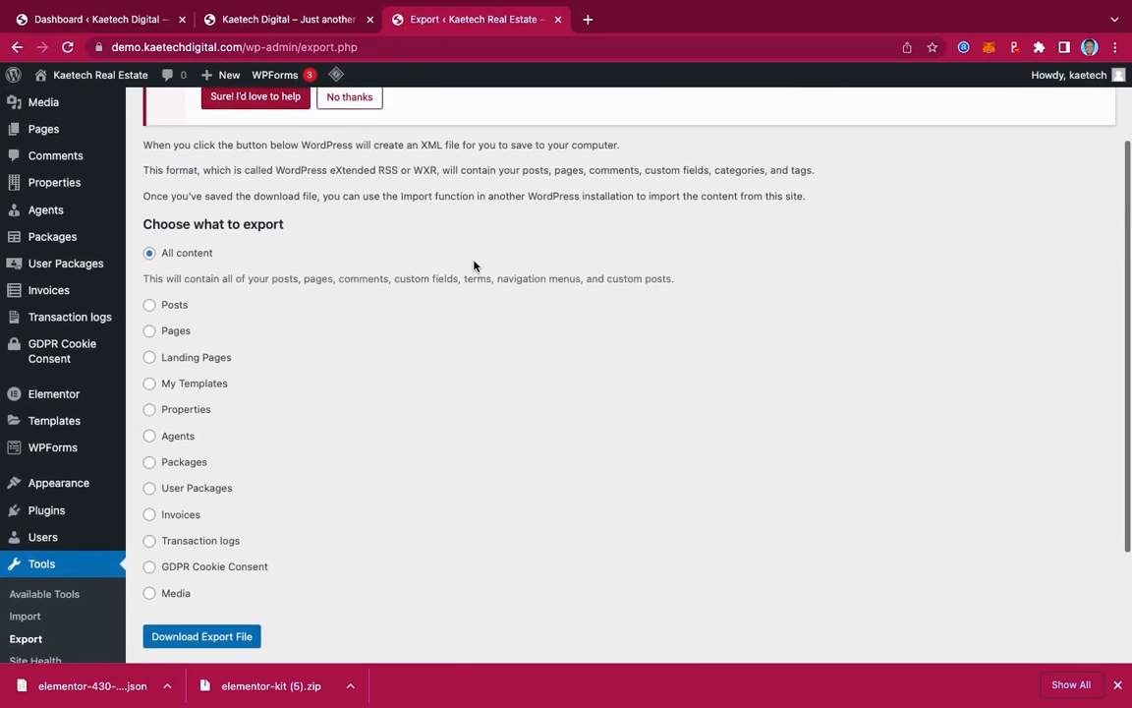
{"action": "scroll", "coordinate": [474, 266], "scroll_direction": "down", "scroll_amount": 2}
{"action": "scroll", "coordinate": [474, 265], "scroll_direction": "up", "scroll_amount": 3}
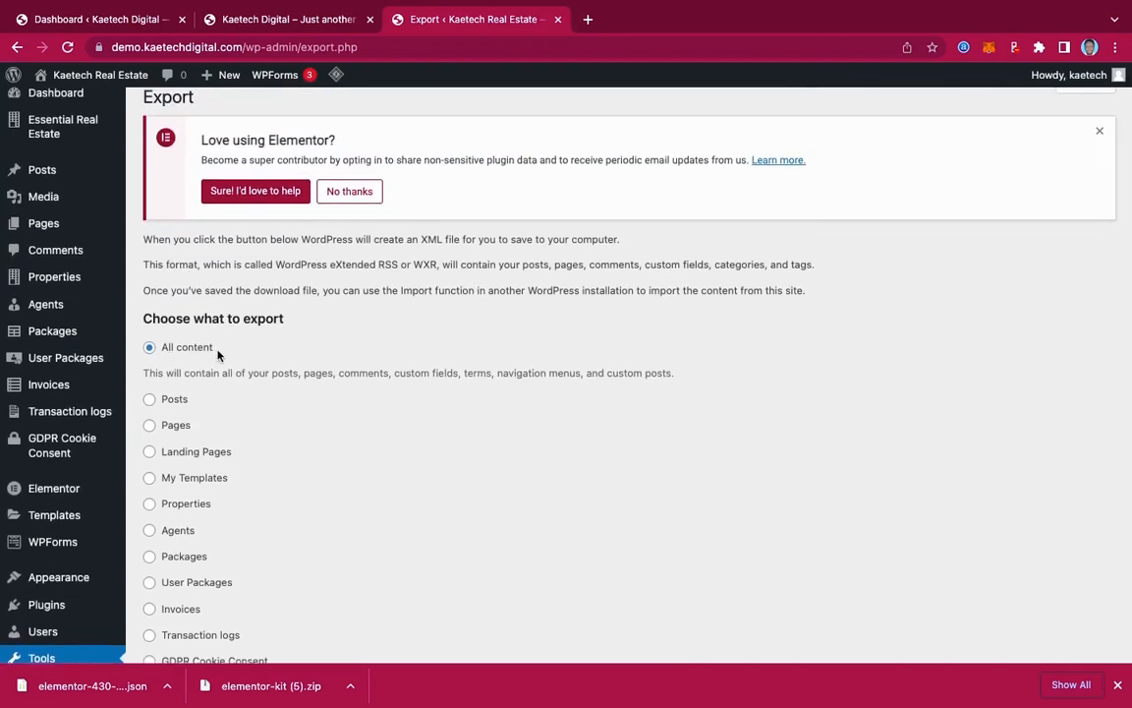
{"action": "scroll", "coordinate": [261, 447], "scroll_direction": "down", "scroll_amount": 3}
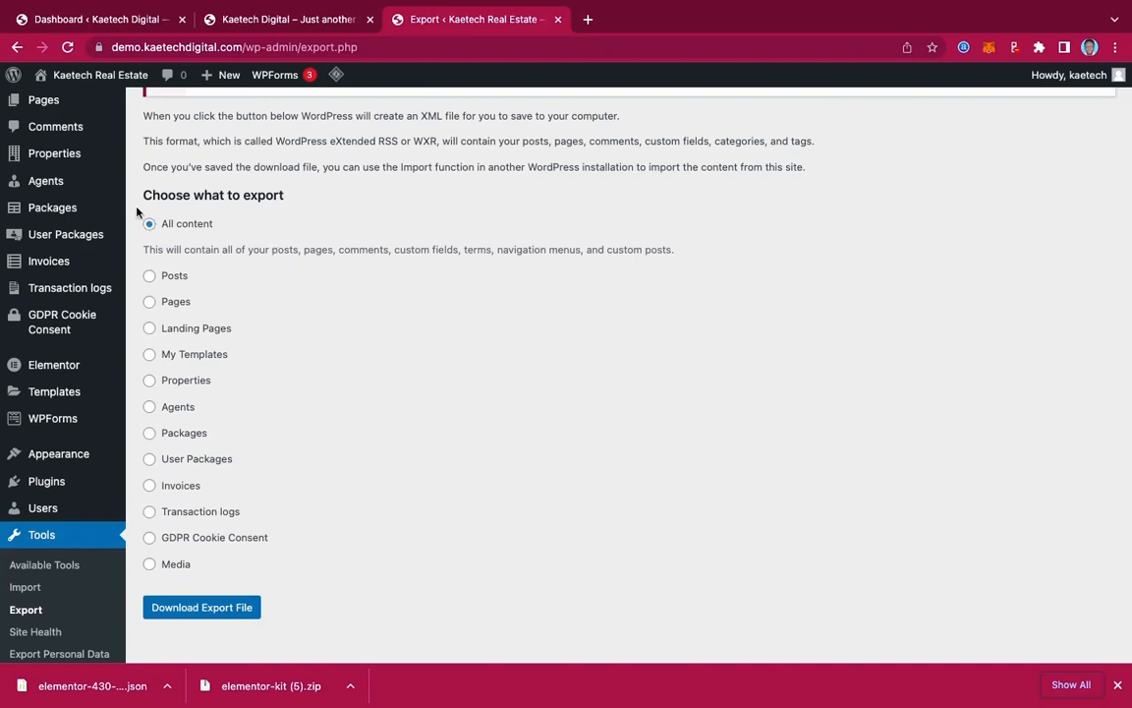
{"action": "scroll", "coordinate": [291, 409], "scroll_direction": "down", "scroll_amount": 1}
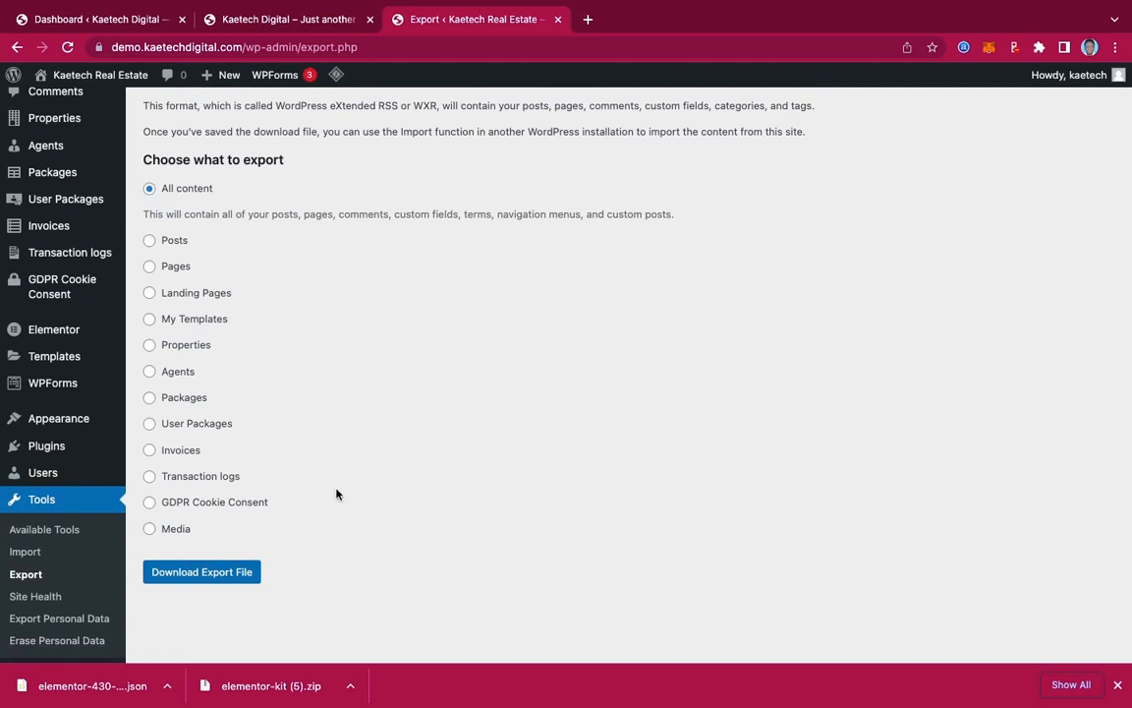
{"action": "left_click", "coordinate": [220, 576]}
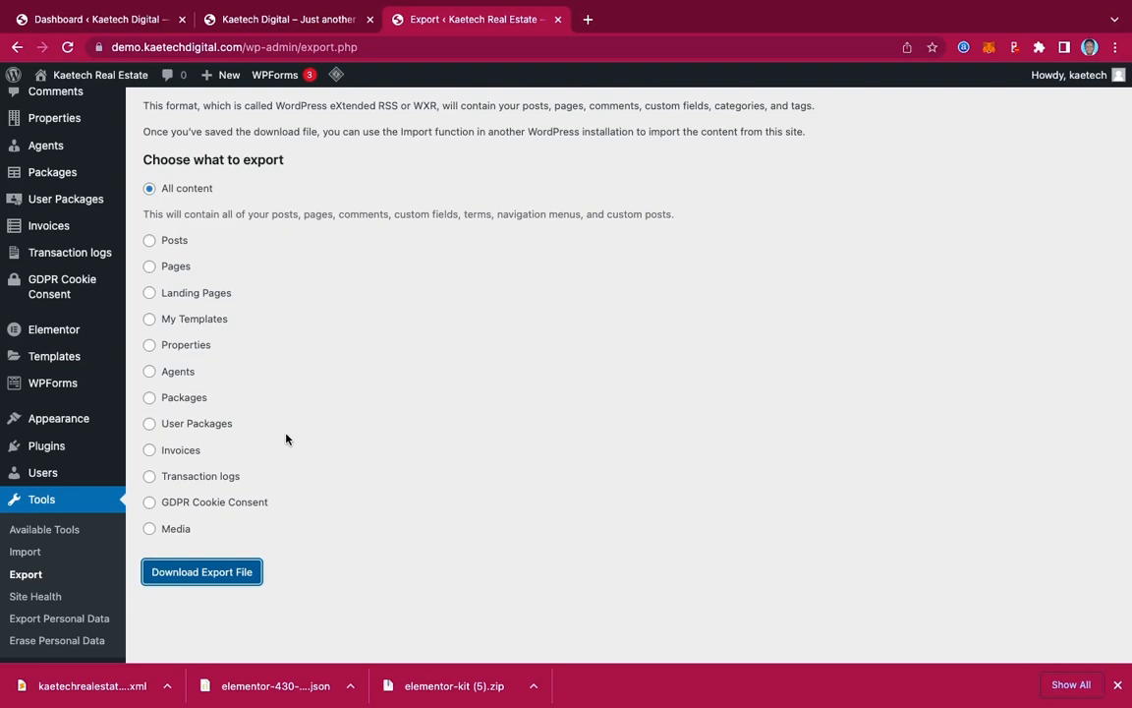
- Search the plugin directory for "widget importer" and install the Widget Importer & Exporter plugin on the demo site
{"action": "mouse_move", "coordinate": [41, 450]}
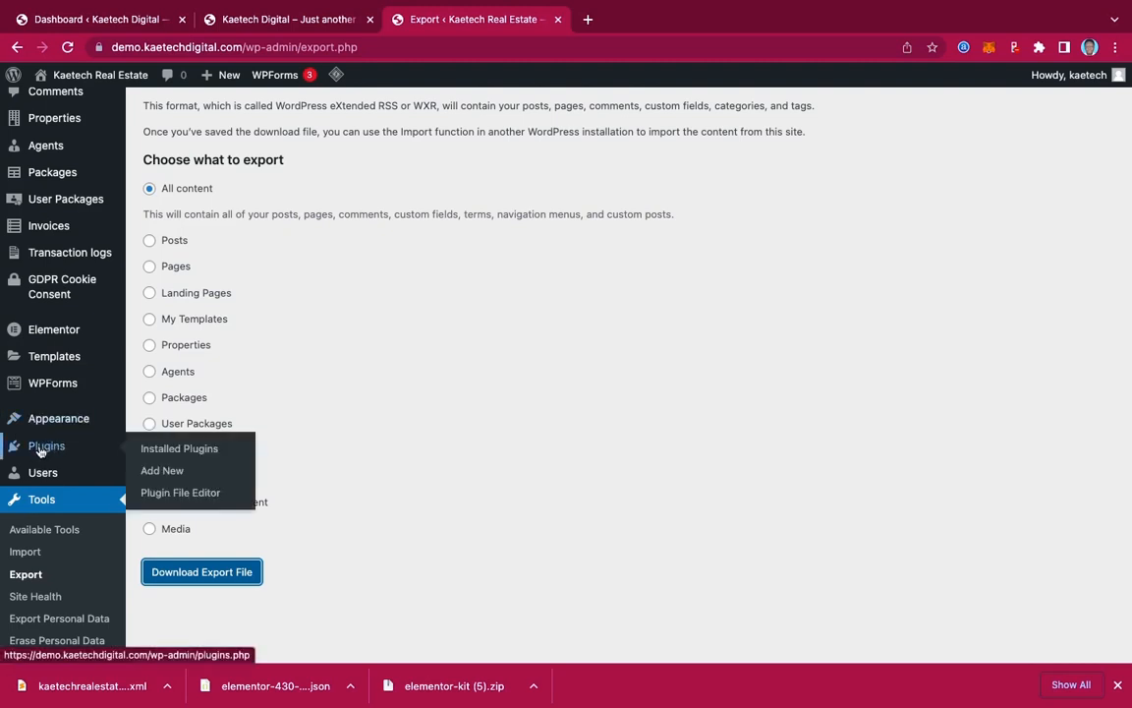
{"action": "left_click", "coordinate": [157, 470]}
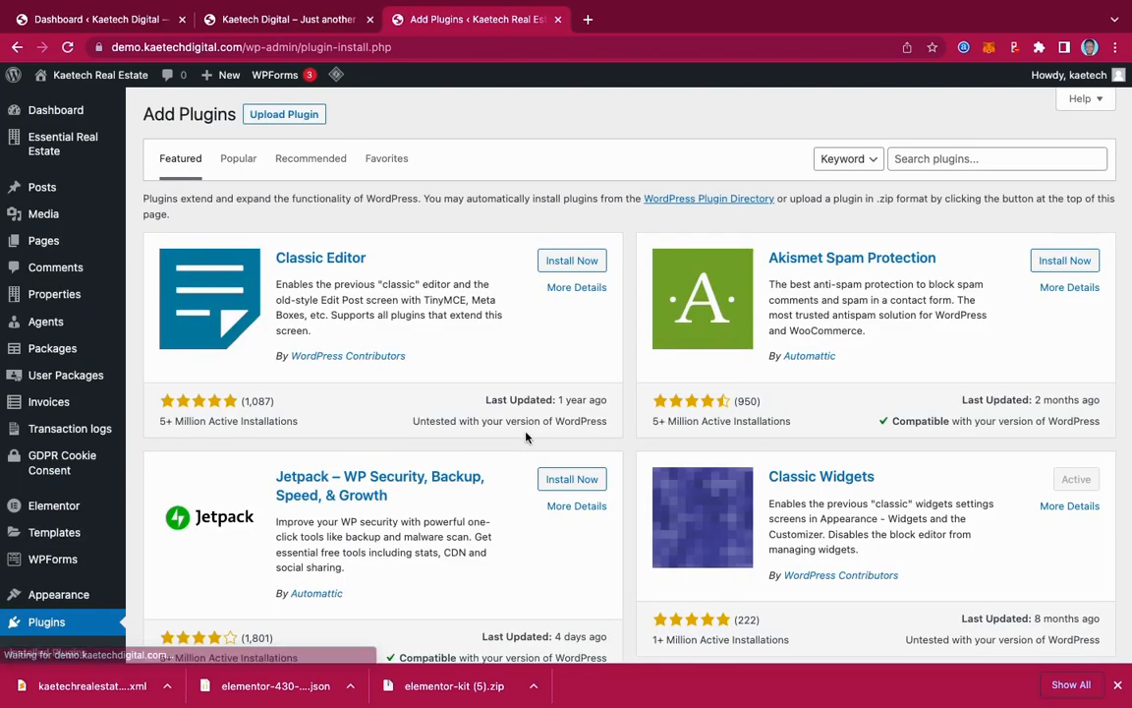
{"action": "left_click", "coordinate": [954, 160]}
{"action": "type", "text": "widget "}
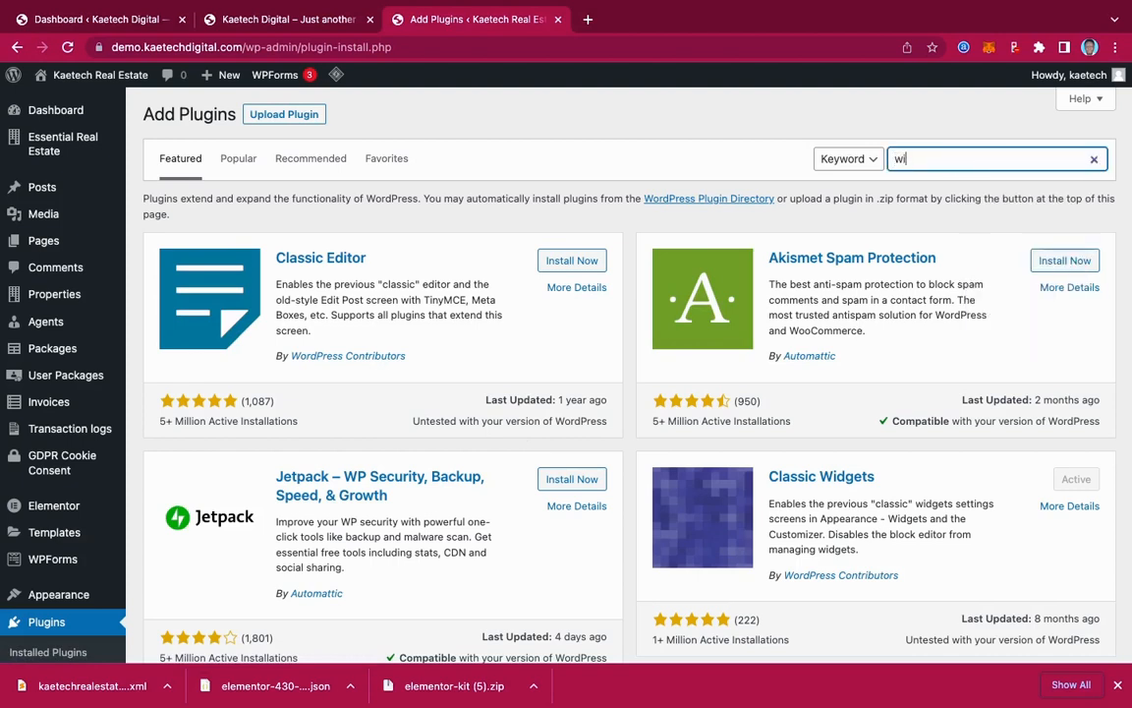
{"action": "type", "text": "importer"}
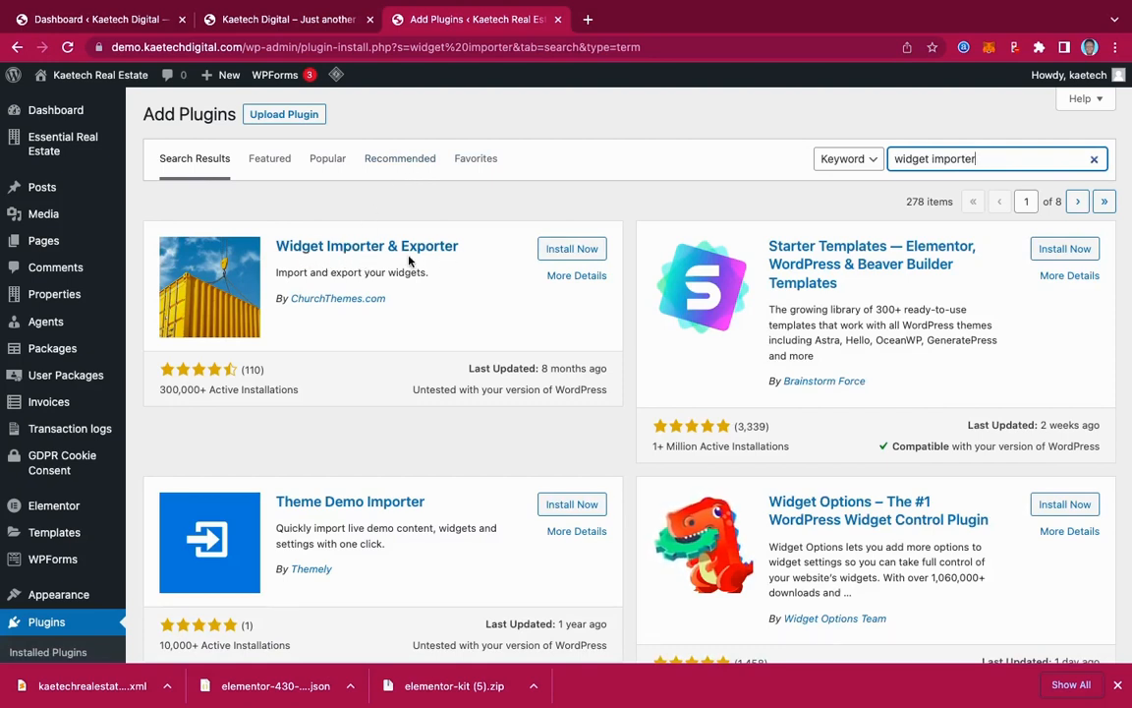
{"action": "left_click", "coordinate": [585, 250]}
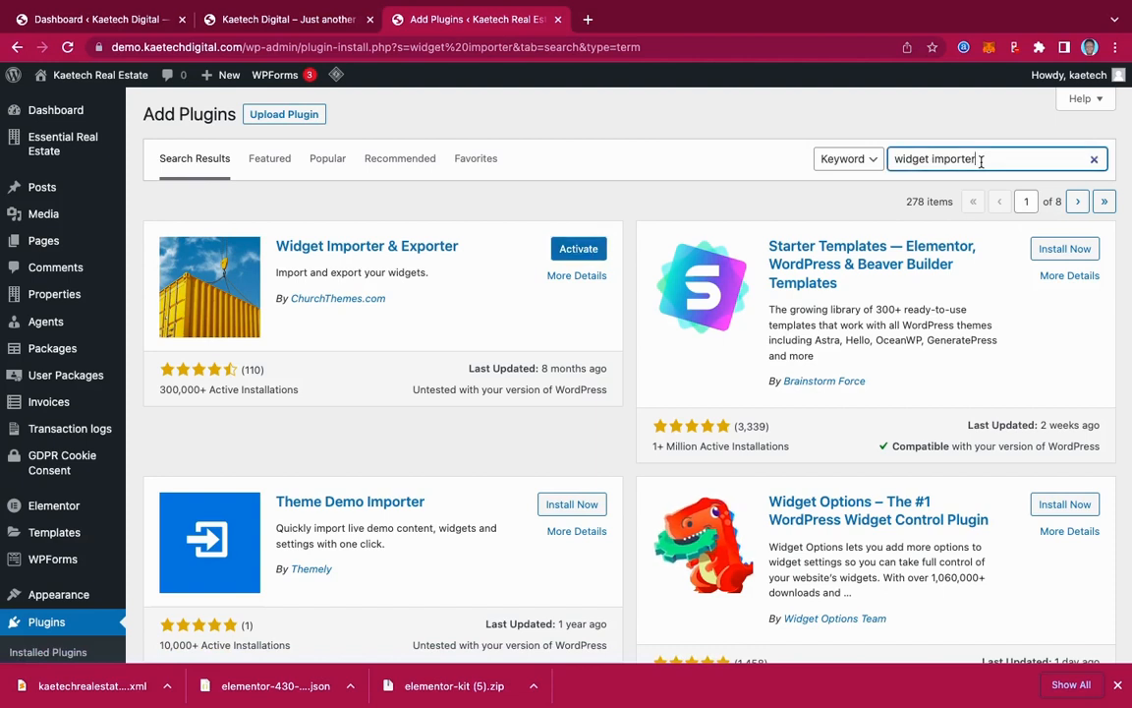
- Search the plugin directory for "Customizer Export/Import" and install the Customizer Export/Import plugin on the demo site
{"action": "left_click_drag", "start_coordinate": [981, 158], "coordinate": [890, 158]}
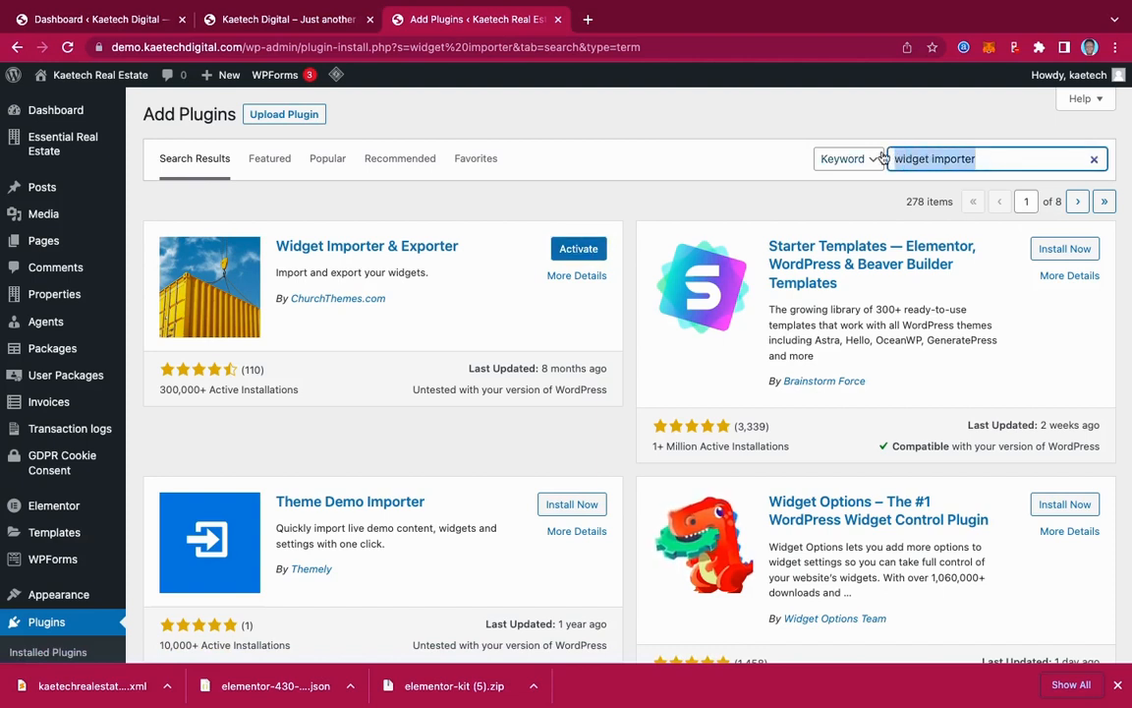
{"action": "type", "text": "cust"}
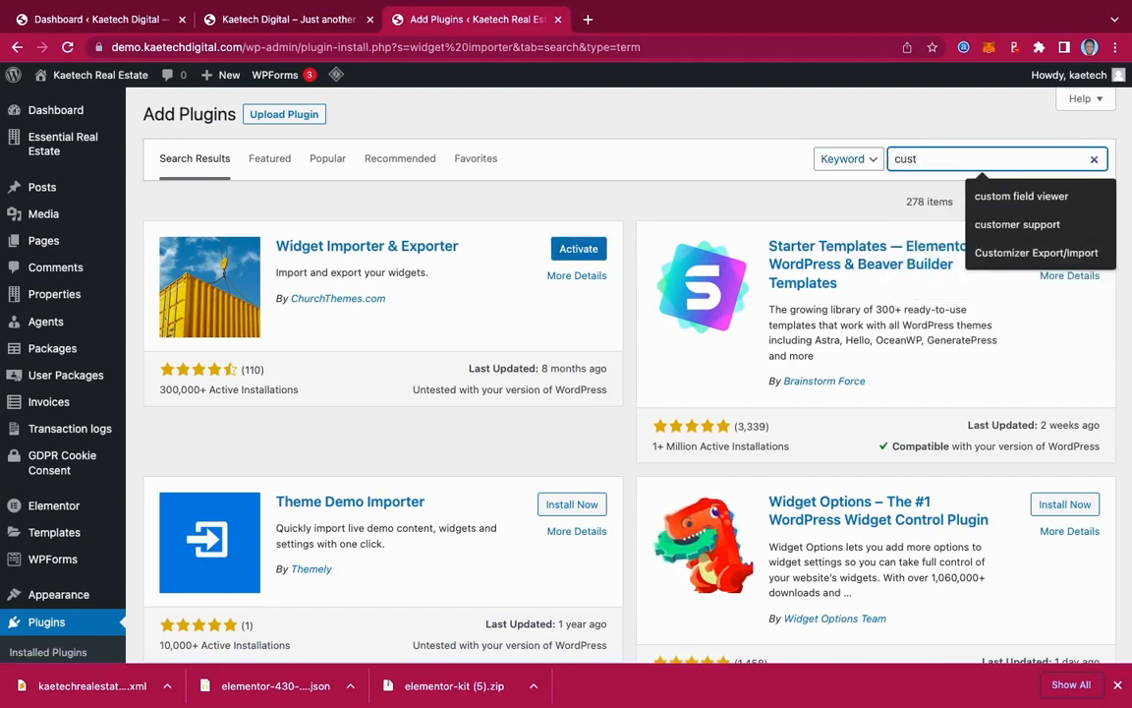
{"action": "type", "text": "om"}
{"action": "key", "text": "Return"}
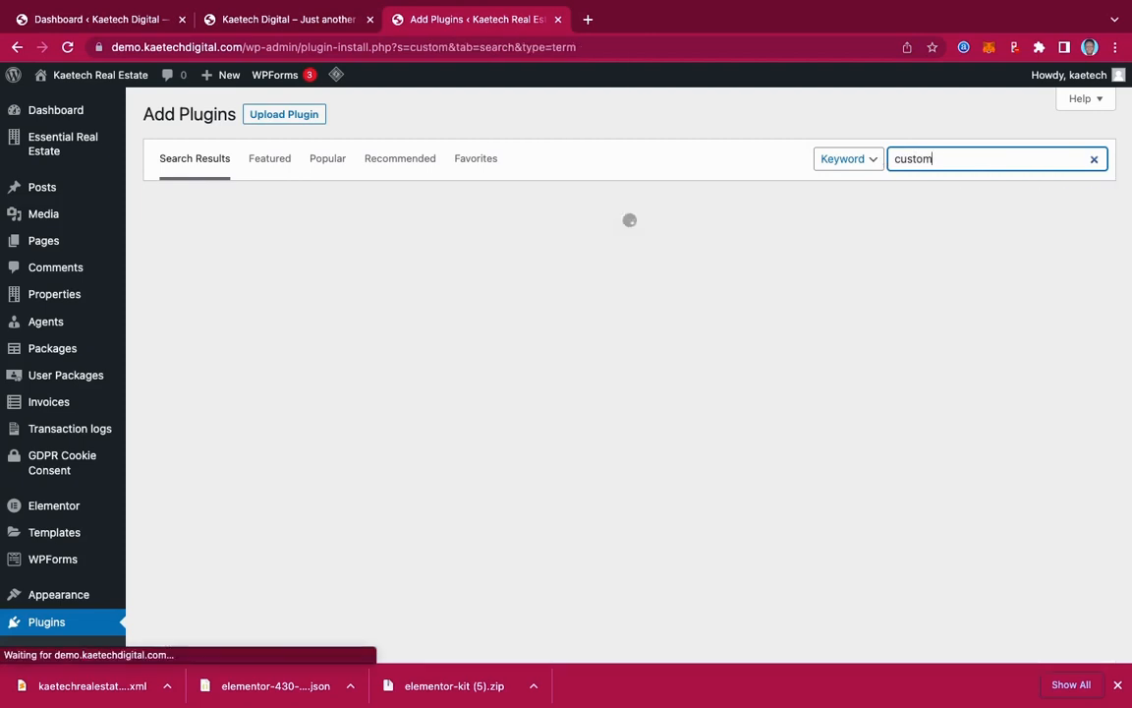
{"action": "type", "text": "izer Export/Import"}
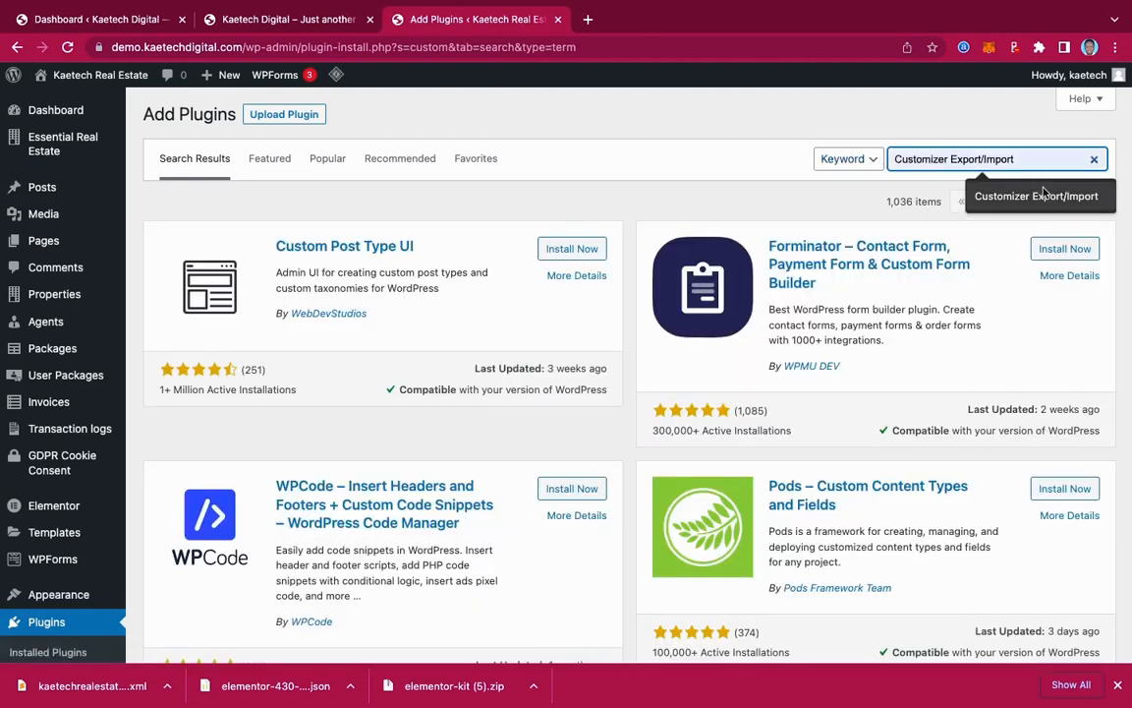
{"action": "left_click", "coordinate": [1011, 194]}
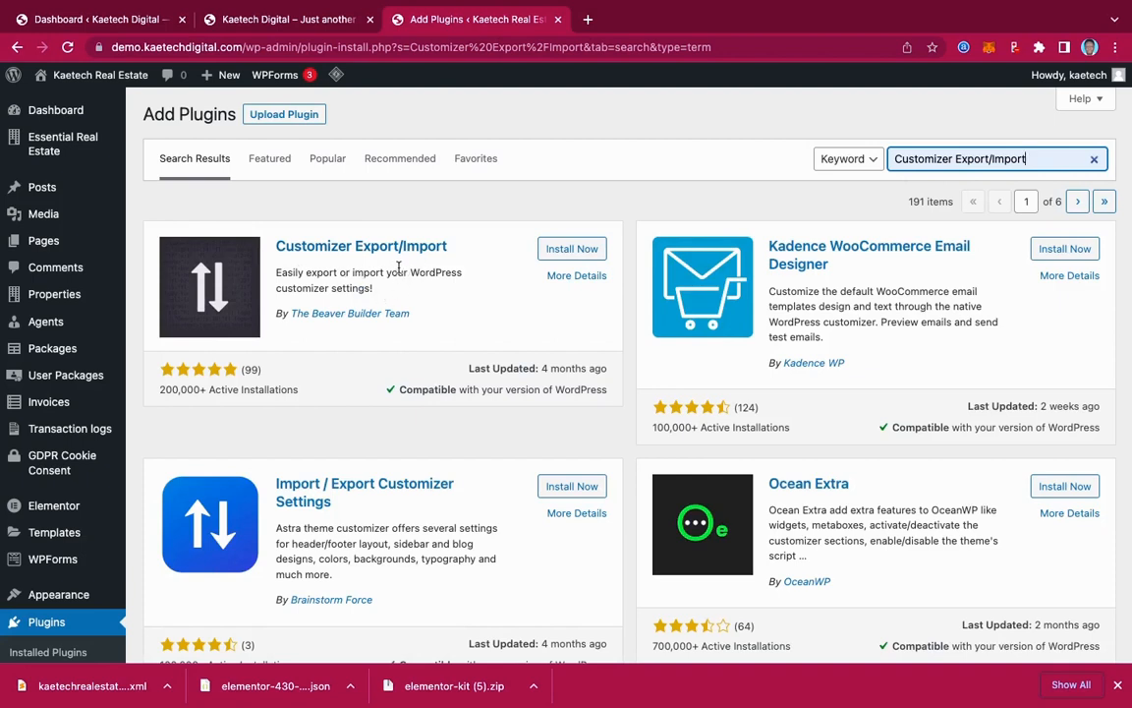
{"action": "left_click", "coordinate": [579, 248]}
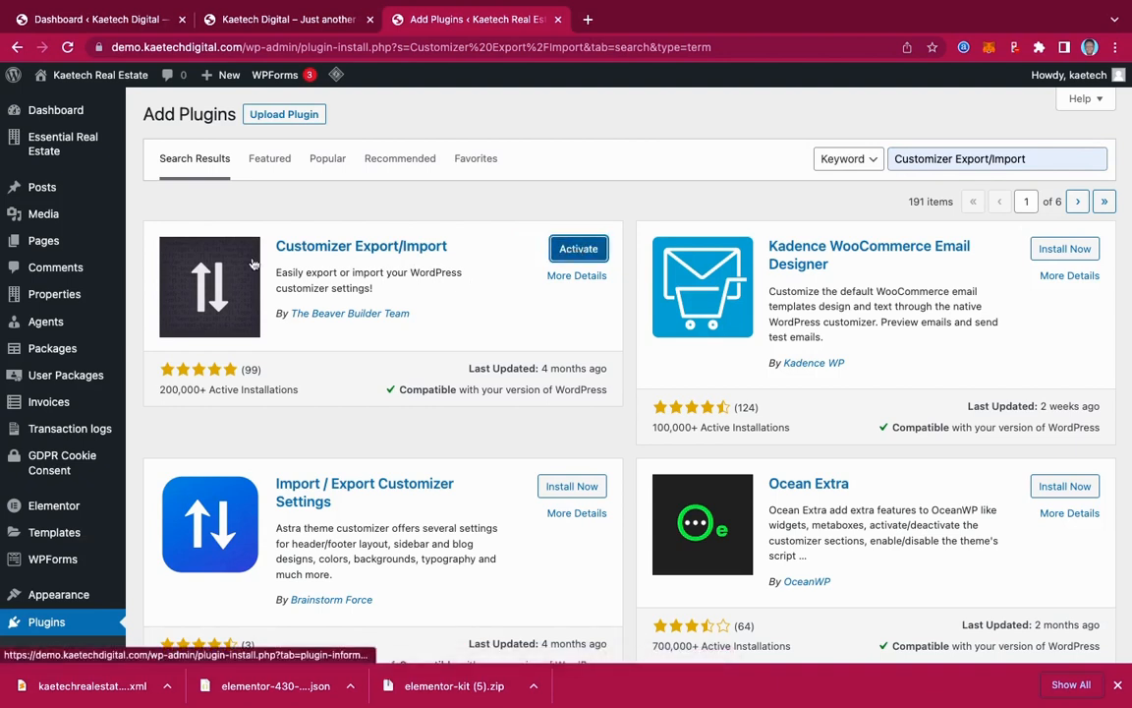
- Open the demo site's installed plugins list and filter it to show only the inactive plugins
{"action": "scroll", "coordinate": [91, 511], "scroll_direction": "down", "scroll_amount": 5}
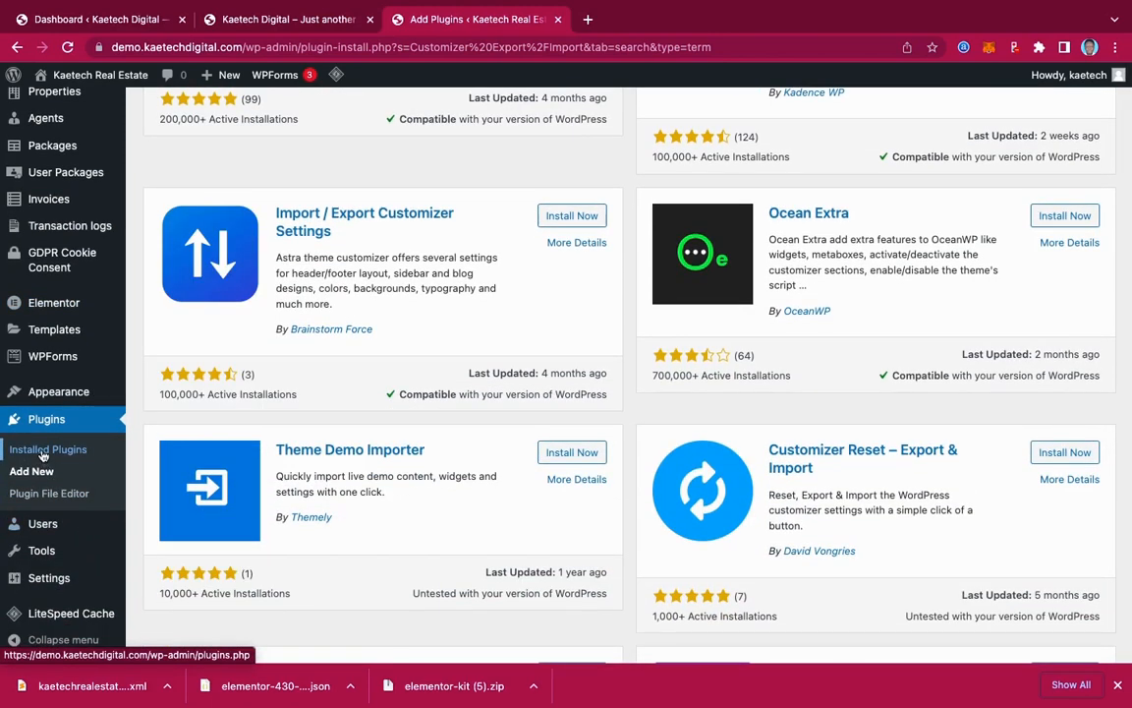
{"action": "left_click", "coordinate": [42, 452]}
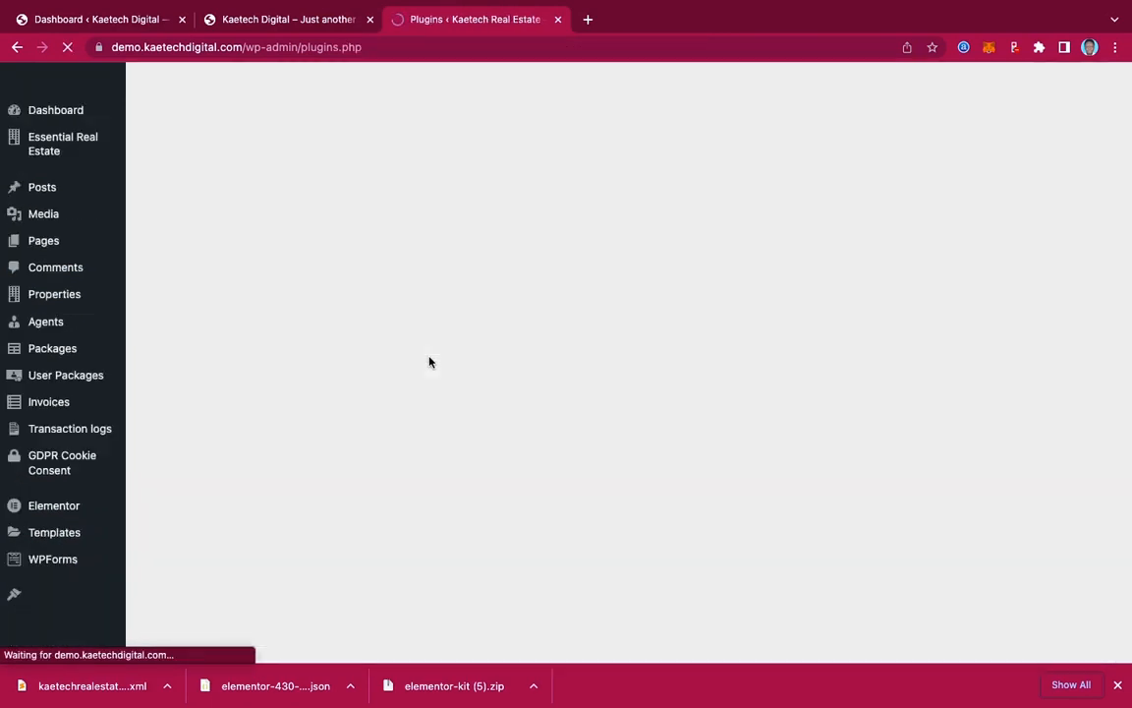
{"action": "scroll", "coordinate": [429, 362], "scroll_direction": "down", "scroll_amount": 3}
{"action": "scroll", "coordinate": [428, 361], "scroll_direction": "down", "scroll_amount": 1}
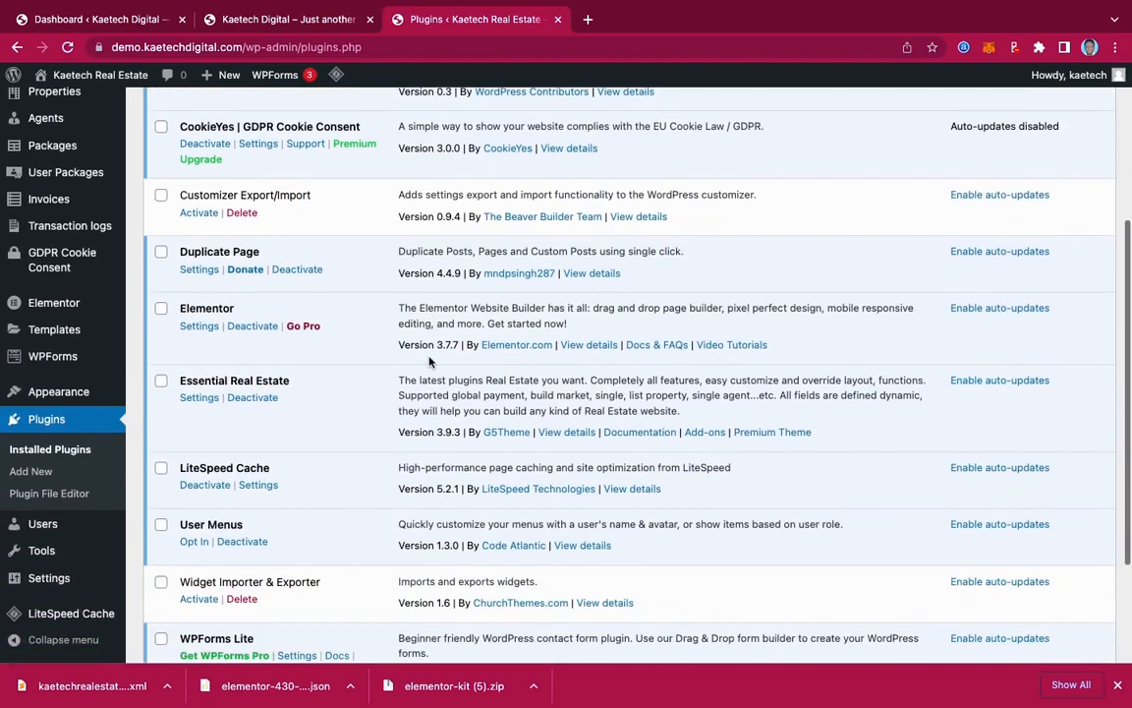
{"action": "scroll", "coordinate": [278, 318], "scroll_direction": "up", "scroll_amount": 3}
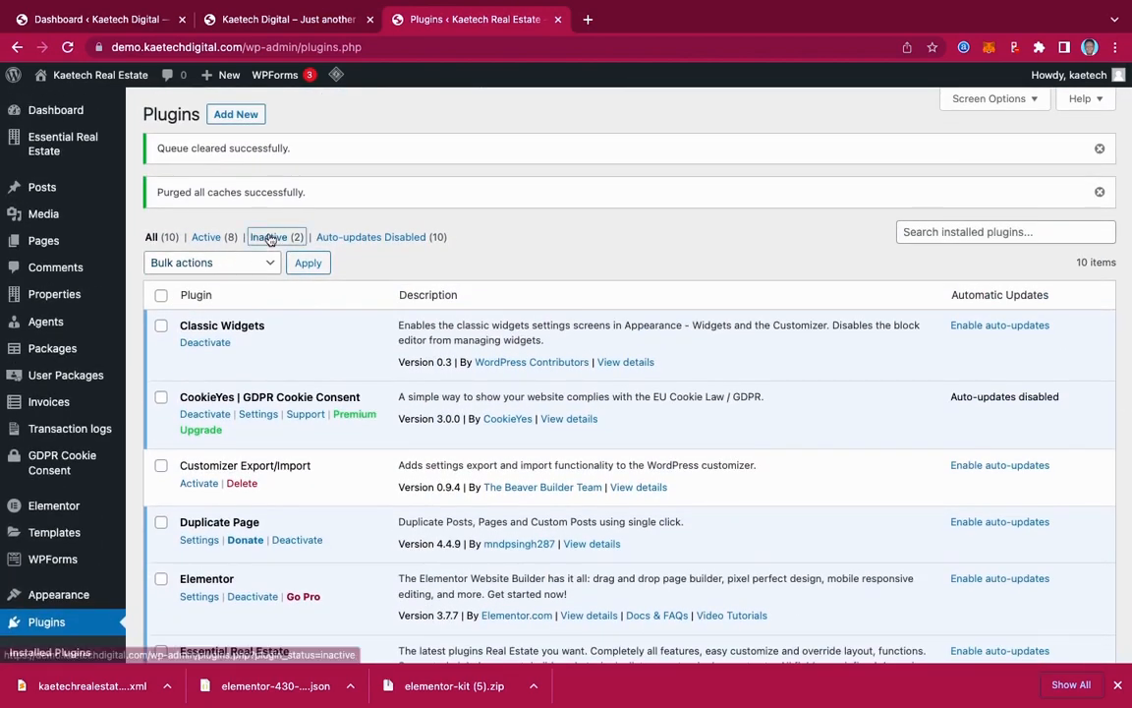
{"action": "left_click", "coordinate": [268, 237]}
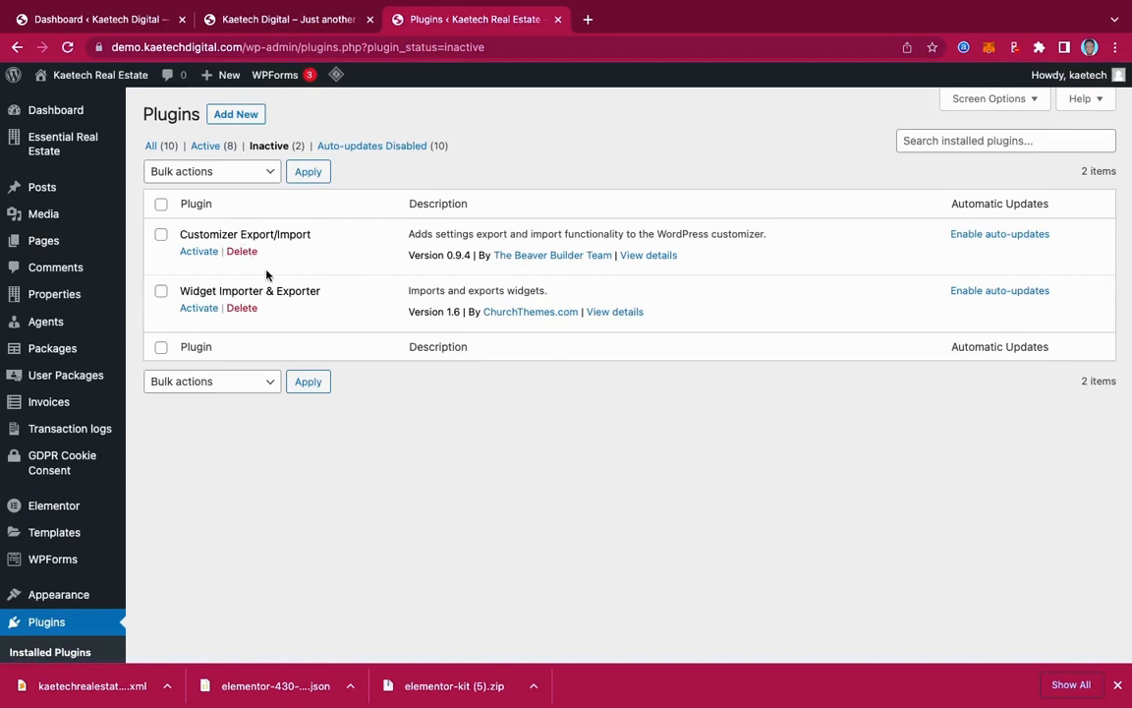
- Bulk-activate the Customizer Export/Import and Widget Importer & Exporter plugins, and check them in the plugins list
{"action": "left_click", "coordinate": [161, 204]}
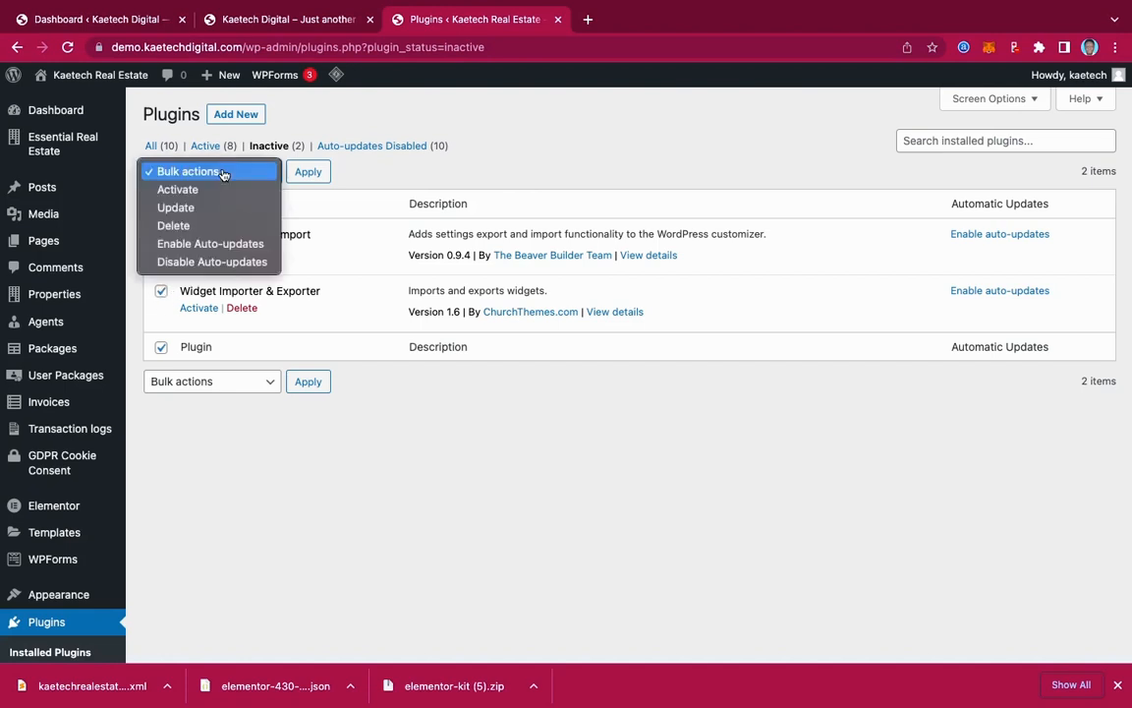
{"action": "left_click", "coordinate": [202, 165]}
{"action": "left_click", "coordinate": [193, 194]}
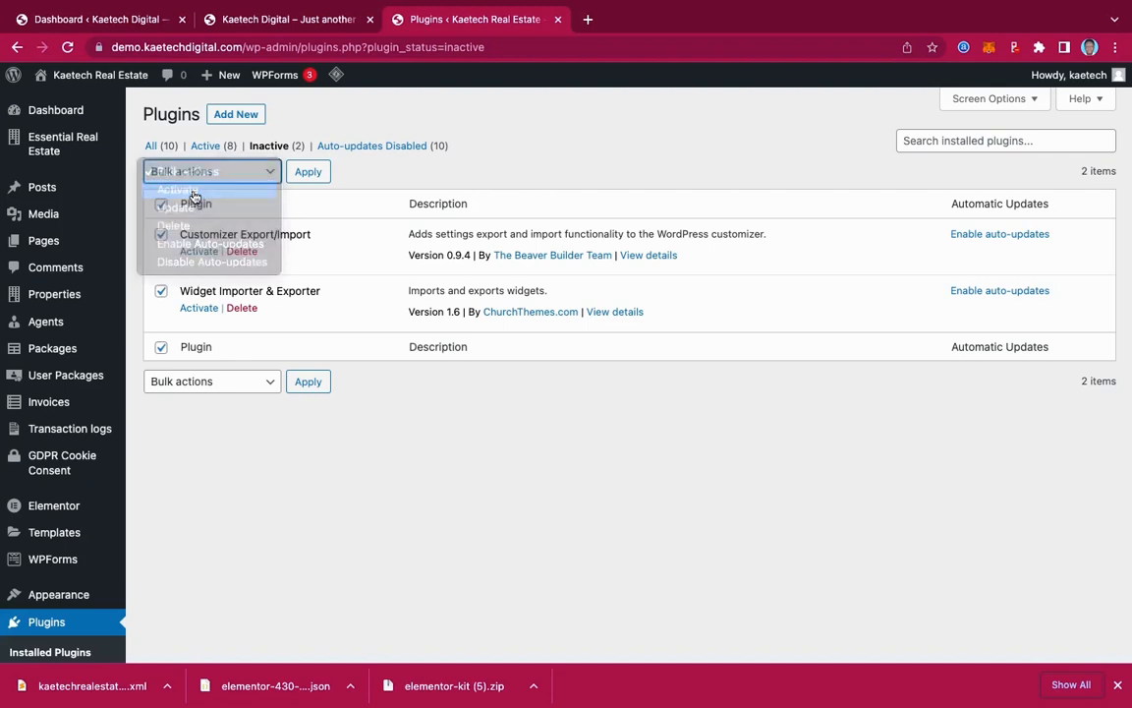
{"action": "left_click", "coordinate": [309, 173]}
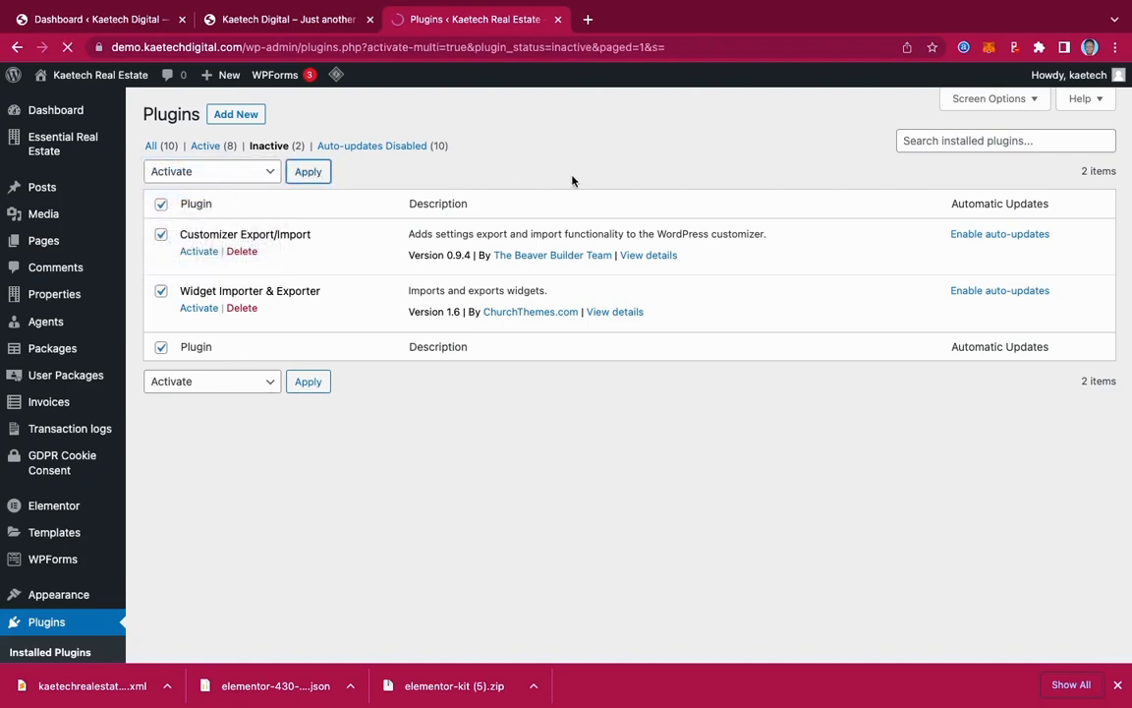
{"action": "scroll", "coordinate": [459, 464], "scroll_direction": "down", "scroll_amount": 3}
{"action": "scroll", "coordinate": [460, 464], "scroll_direction": "down", "scroll_amount": 3}
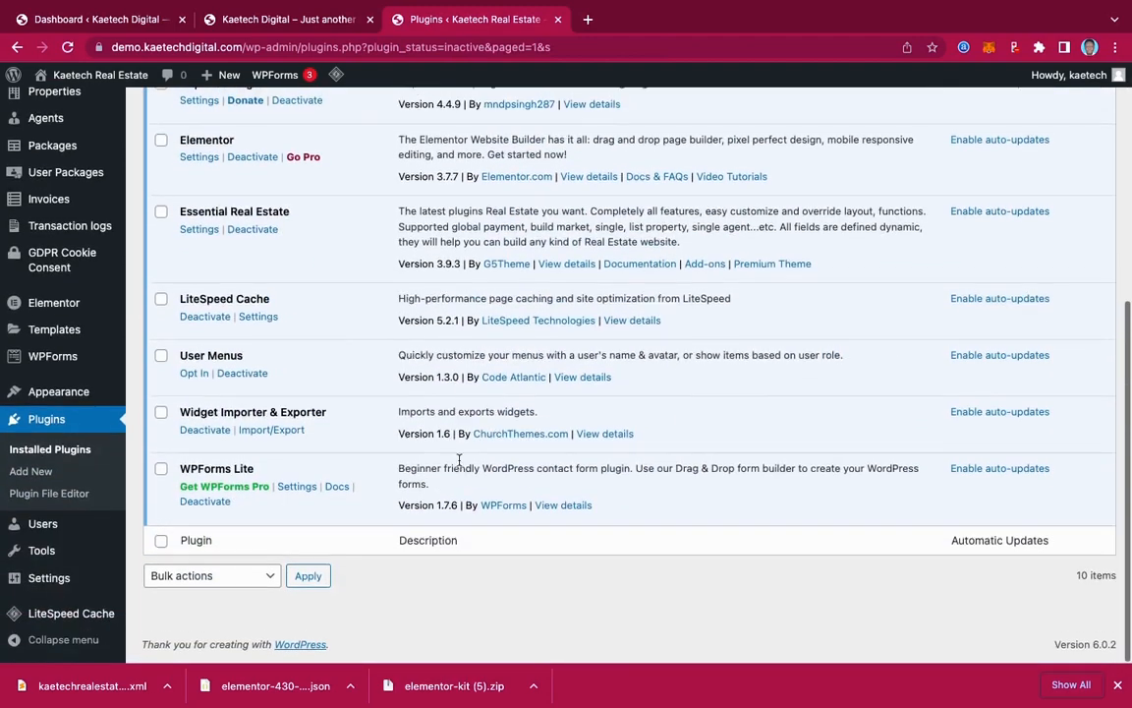
{"action": "scroll", "coordinate": [459, 464], "scroll_direction": "up", "scroll_amount": 5}
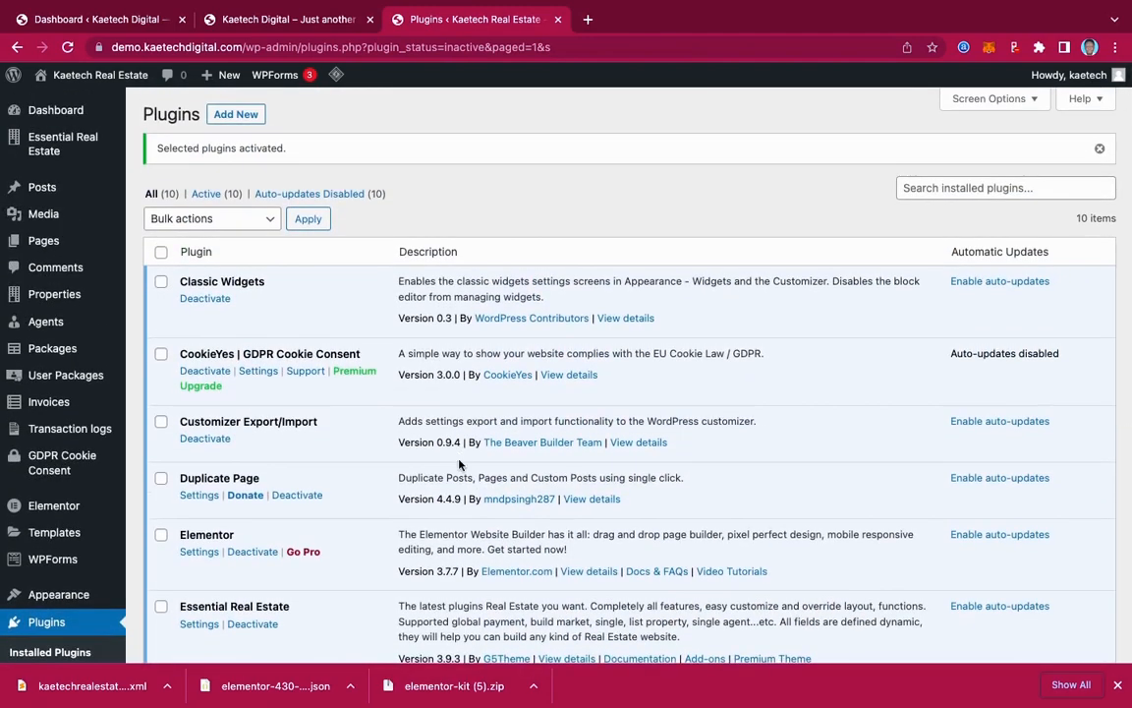
{"action": "scroll", "coordinate": [459, 464], "scroll_direction": "down", "scroll_amount": 1}
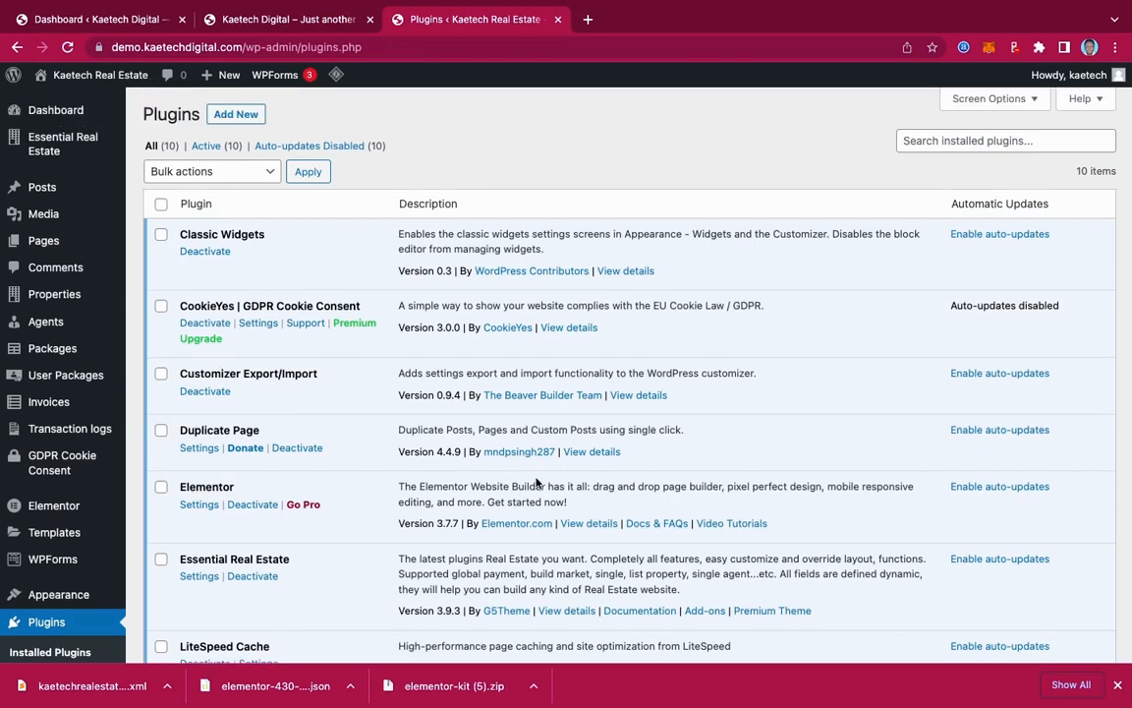
- Open the Widget Importer & Exporter tool and export all active widgets of the demo site as a .wie file
{"action": "scroll", "coordinate": [189, 481], "scroll_direction": "down", "scroll_amount": 5}
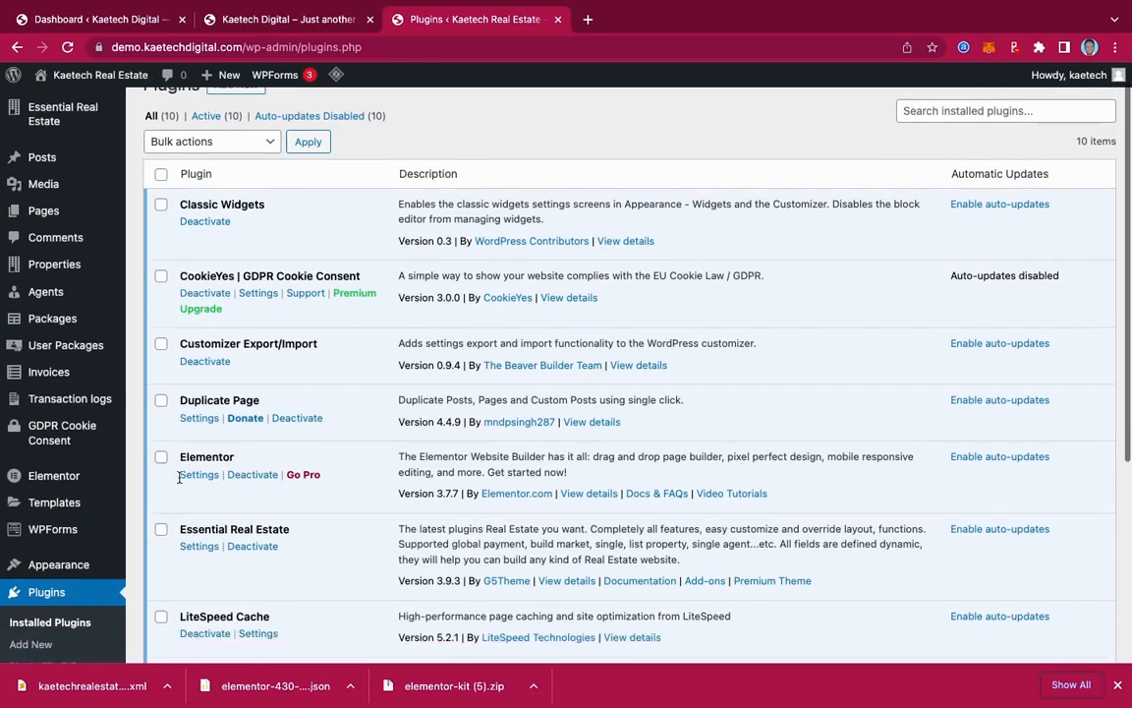
{"action": "mouse_move", "coordinate": [38, 553]}
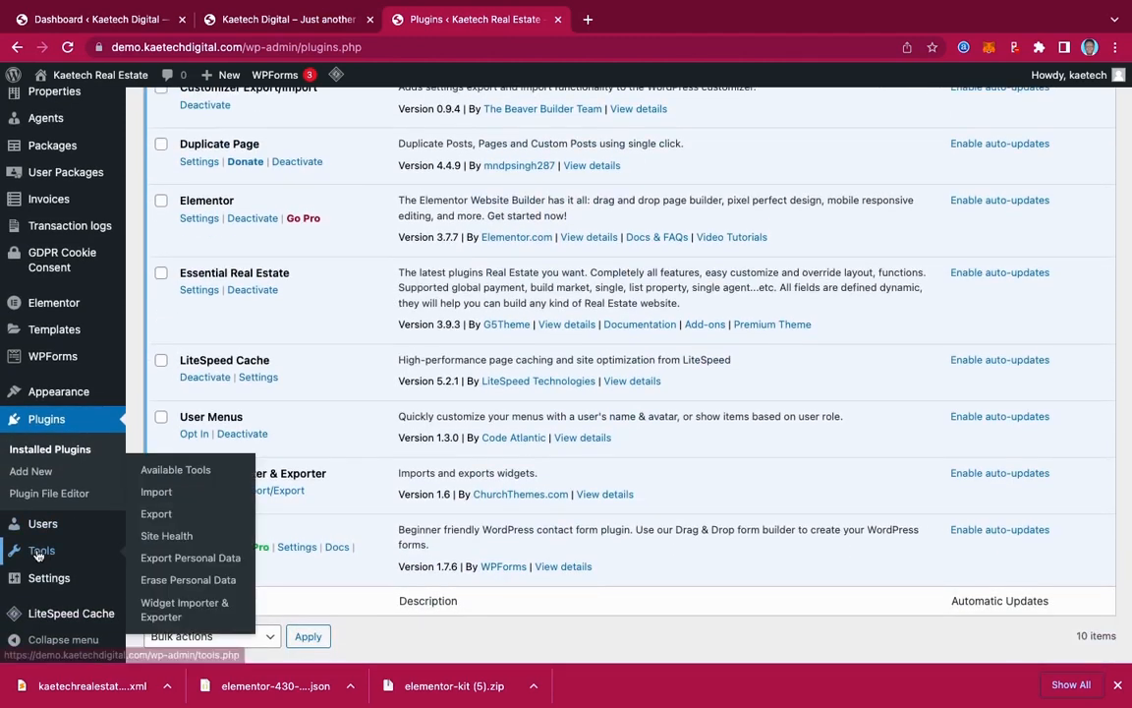
{"action": "left_click", "coordinate": [180, 612]}
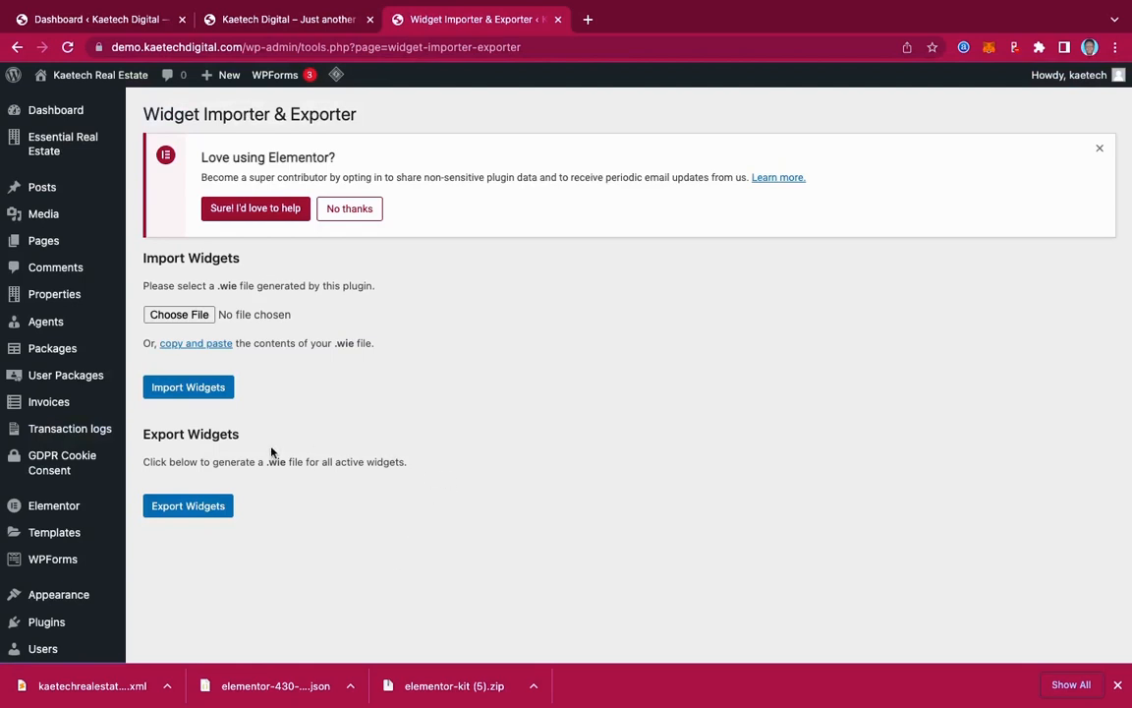
{"action": "left_click", "coordinate": [195, 512]}
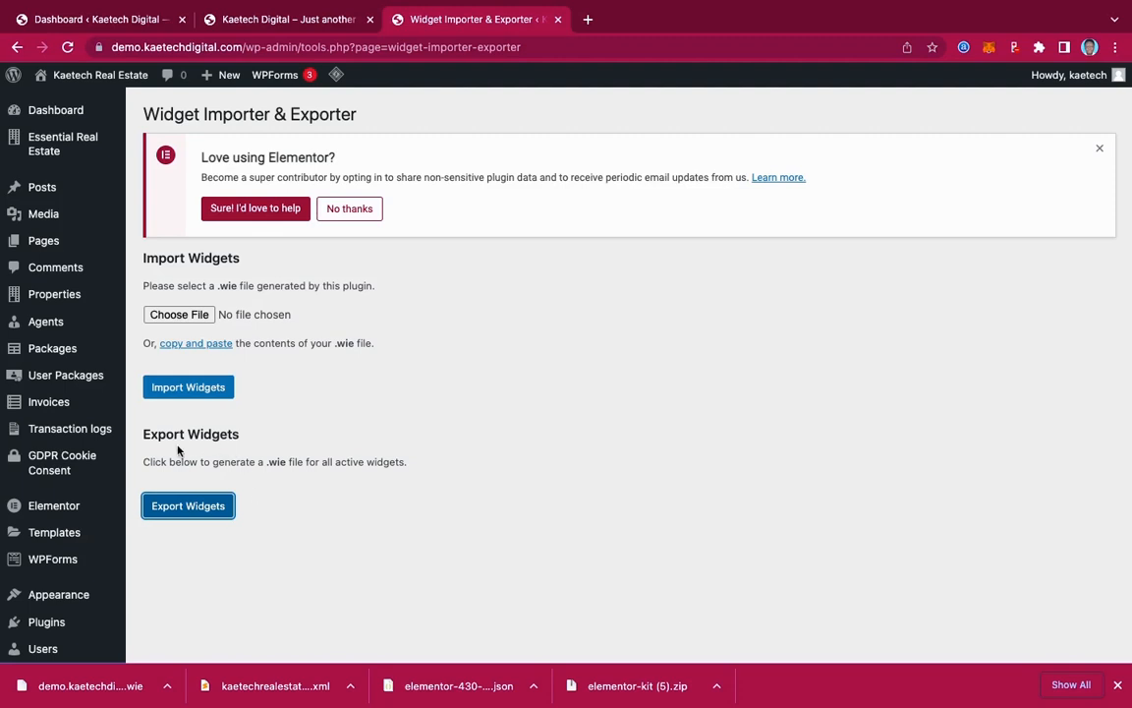
- Export the demo site's Kadence theme customization settings from the Customizer, close it and return to the demo site's dashboard
{"action": "scroll", "coordinate": [157, 450], "scroll_direction": "down", "scroll_amount": 3}
{"action": "mouse_move", "coordinate": [22, 477]}
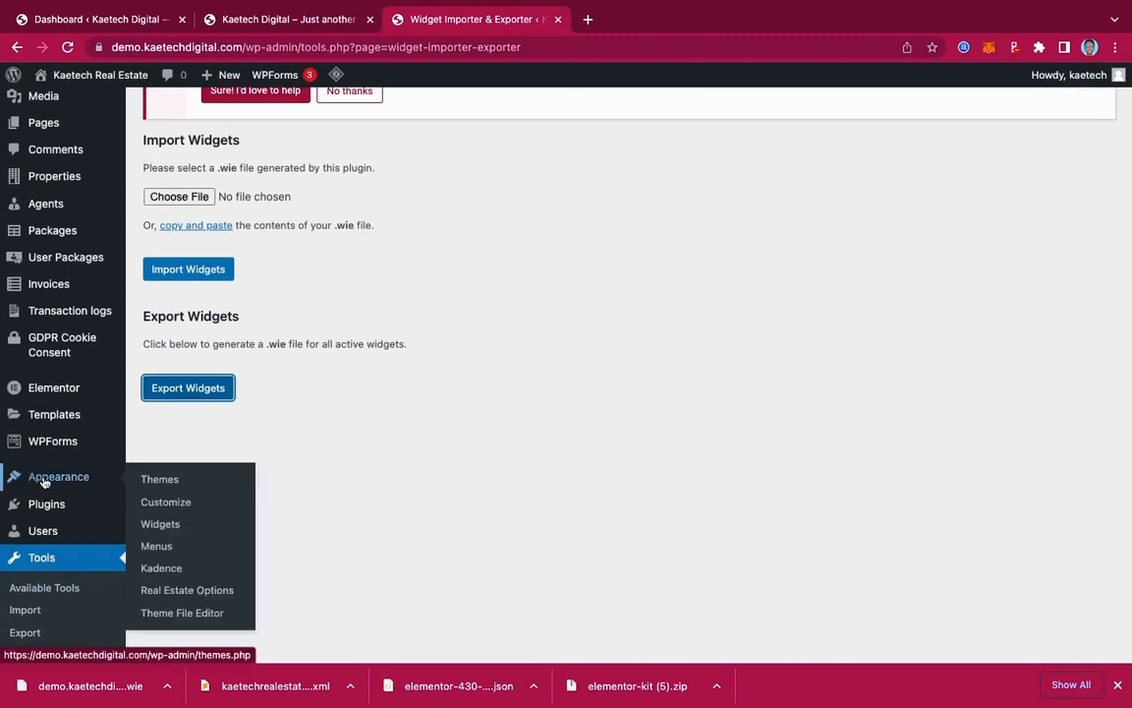
{"action": "left_click", "coordinate": [157, 504]}
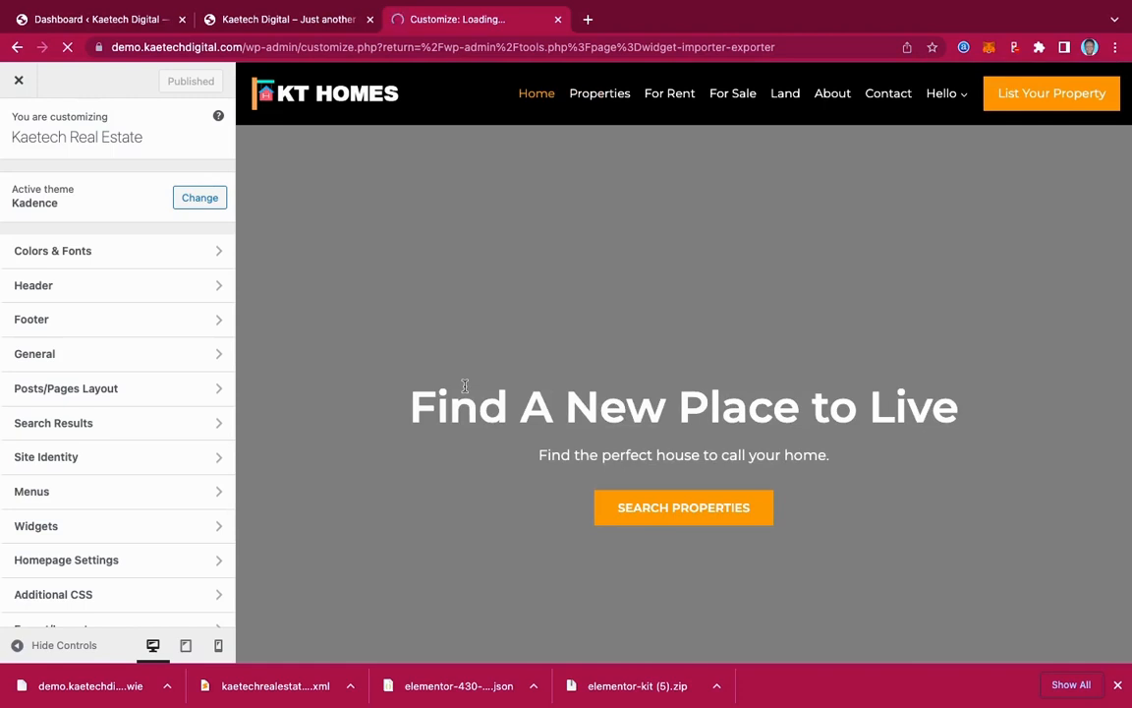
{"action": "scroll", "coordinate": [110, 614], "scroll_direction": "down", "scroll_amount": 1}
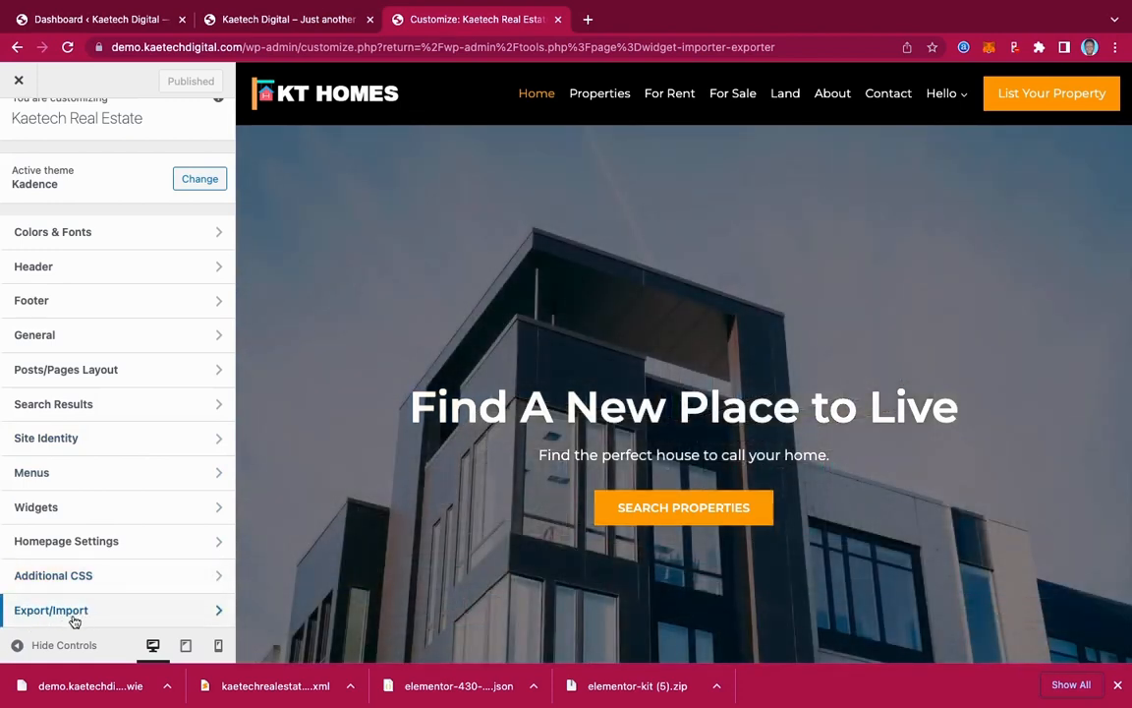
{"action": "left_click", "coordinate": [102, 615]}
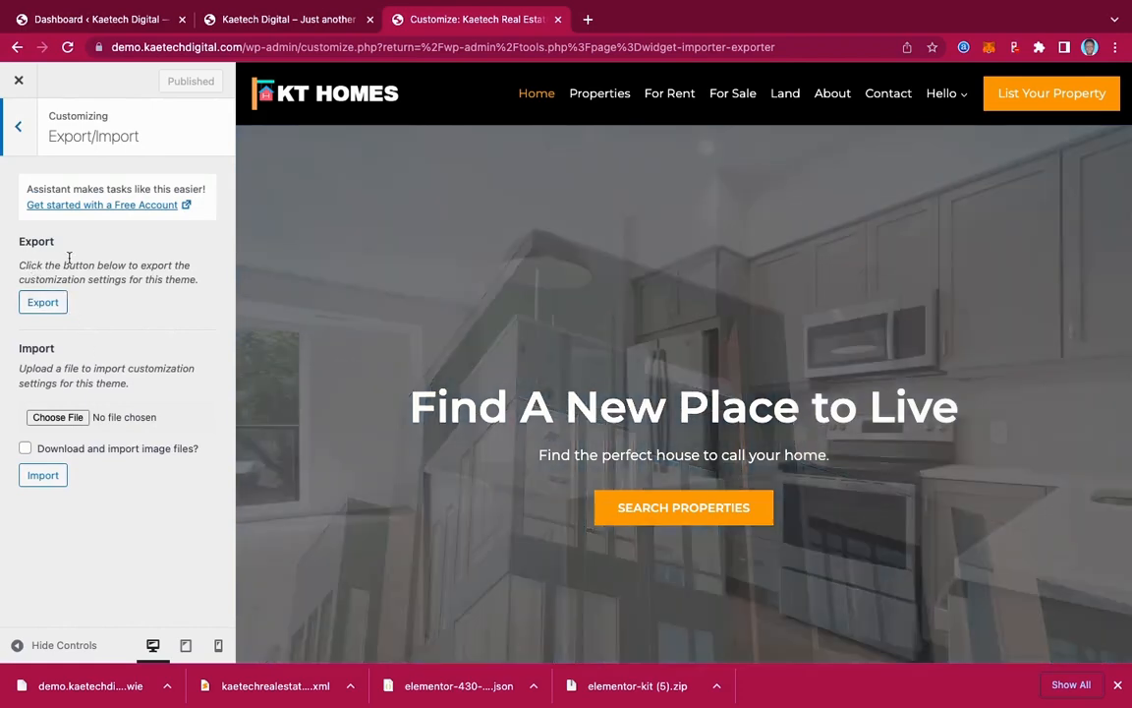
{"action": "left_click", "coordinate": [39, 305]}
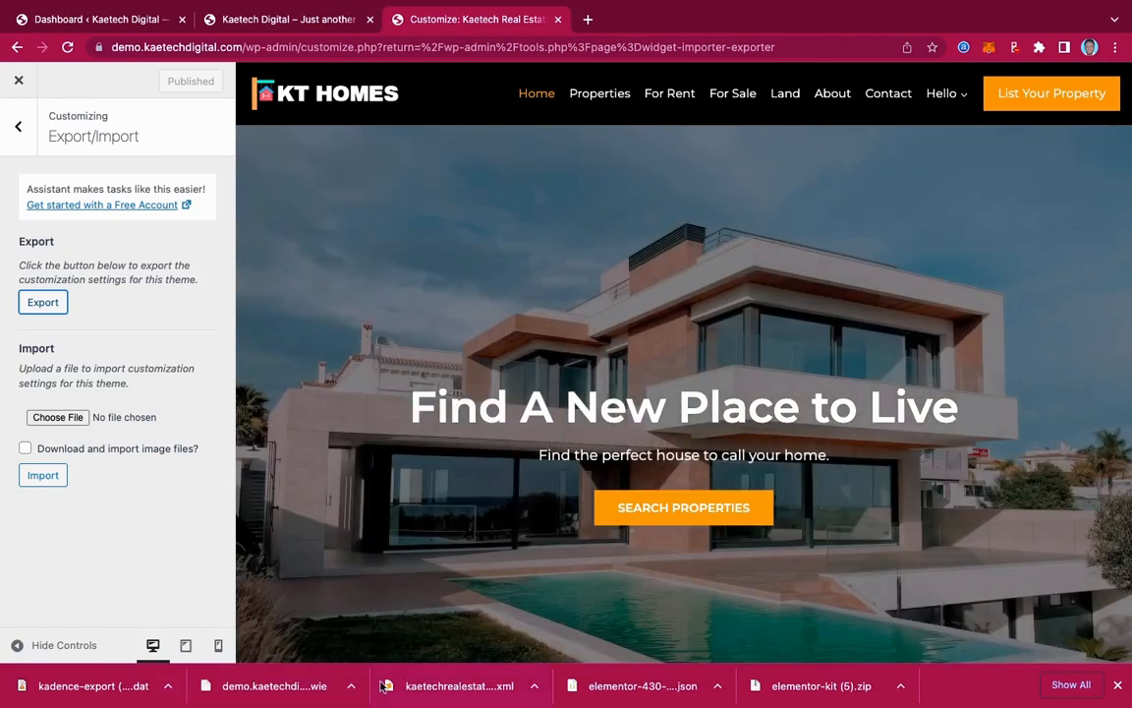
{"action": "left_click", "coordinate": [15, 85]}
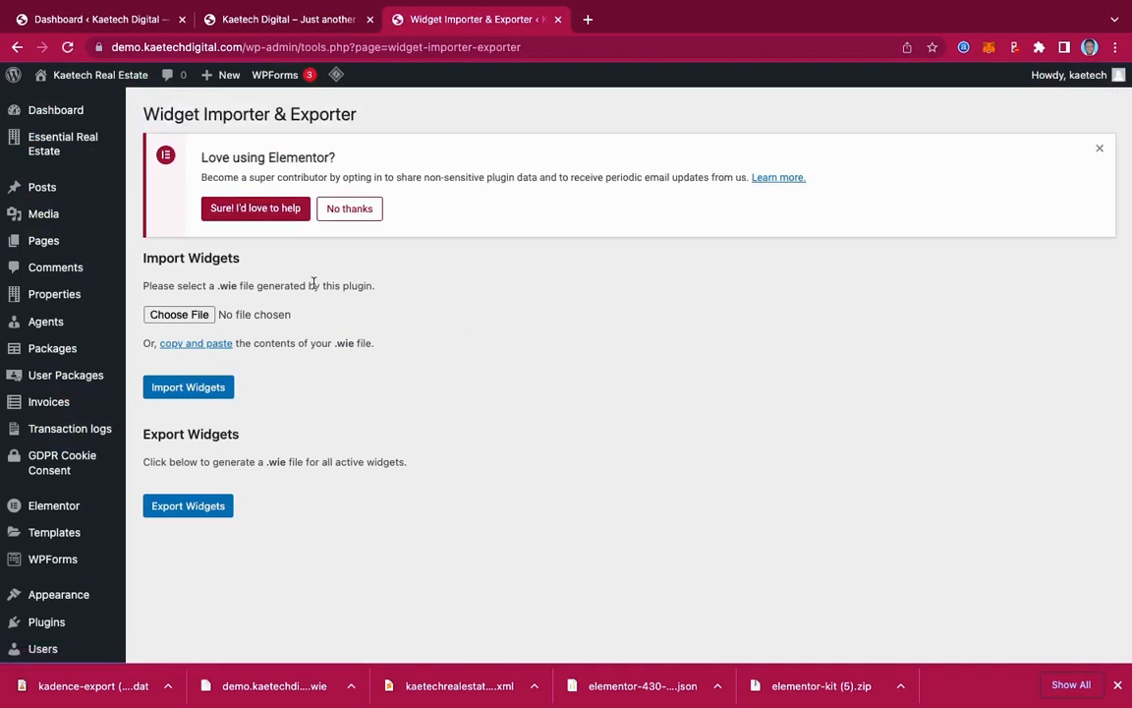
{"action": "scroll", "coordinate": [518, 384], "scroll_direction": "up", "scroll_amount": 2}
{"action": "left_click", "coordinate": [71, 110]}
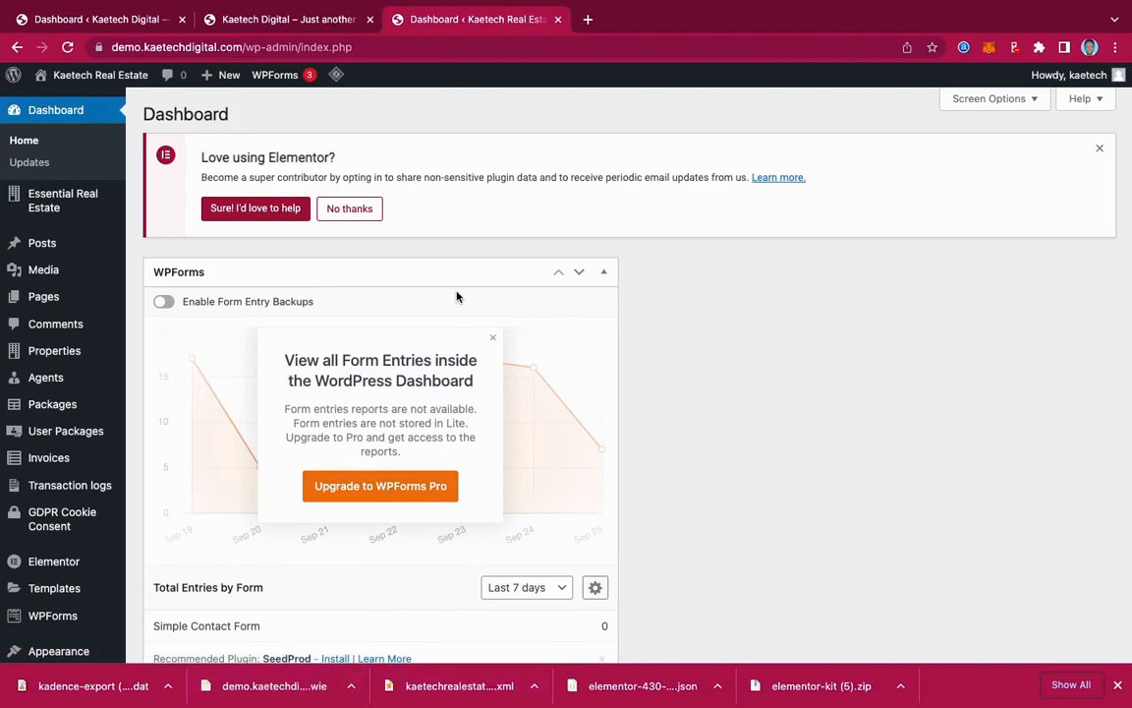
- Switch to the affiliate site's home page and look over its default content
{"action": "left_click", "coordinate": [232, 23]}
{"action": "scroll", "coordinate": [480, 298], "scroll_direction": "down", "scroll_amount": 5}
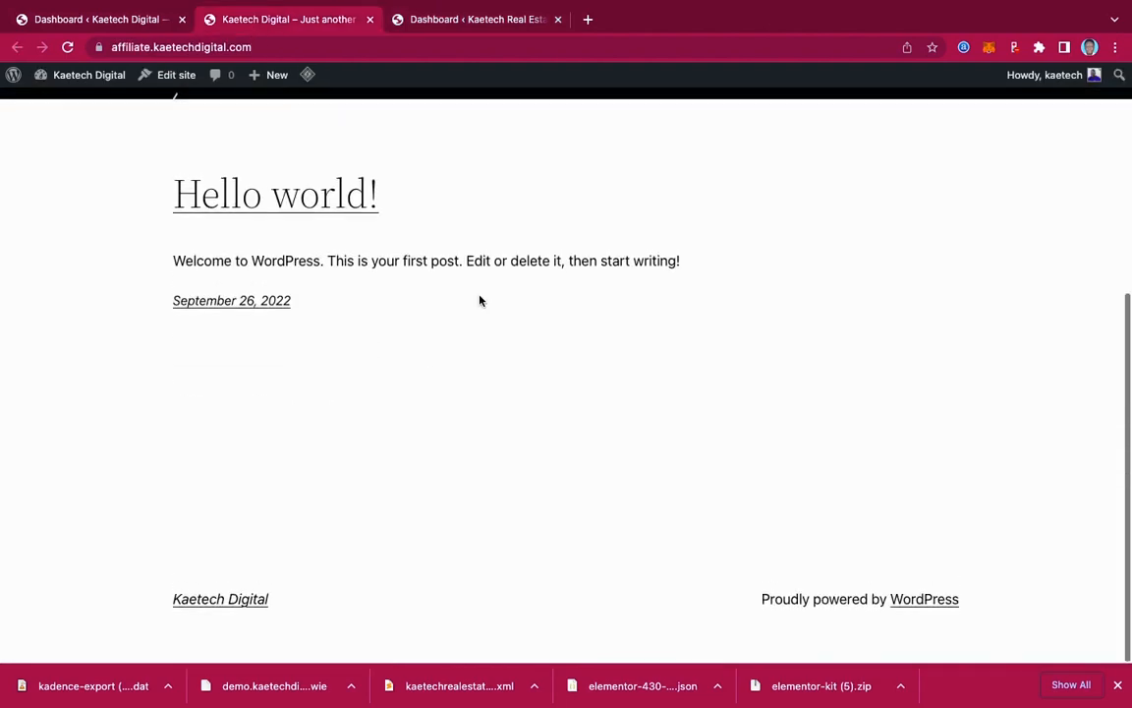
{"action": "scroll", "coordinate": [479, 300], "scroll_direction": "up", "scroll_amount": 5}
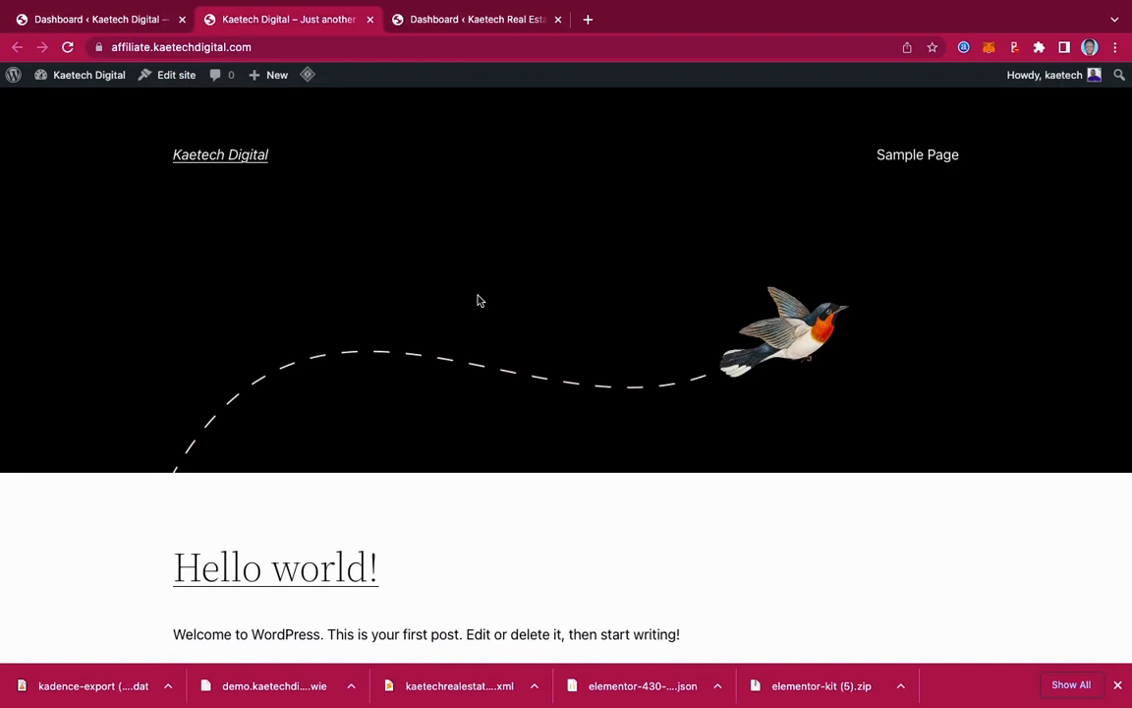
- Open the affiliate site's plugin installer from its dashboard and search for "elementor"
{"action": "left_click", "coordinate": [88, 20]}
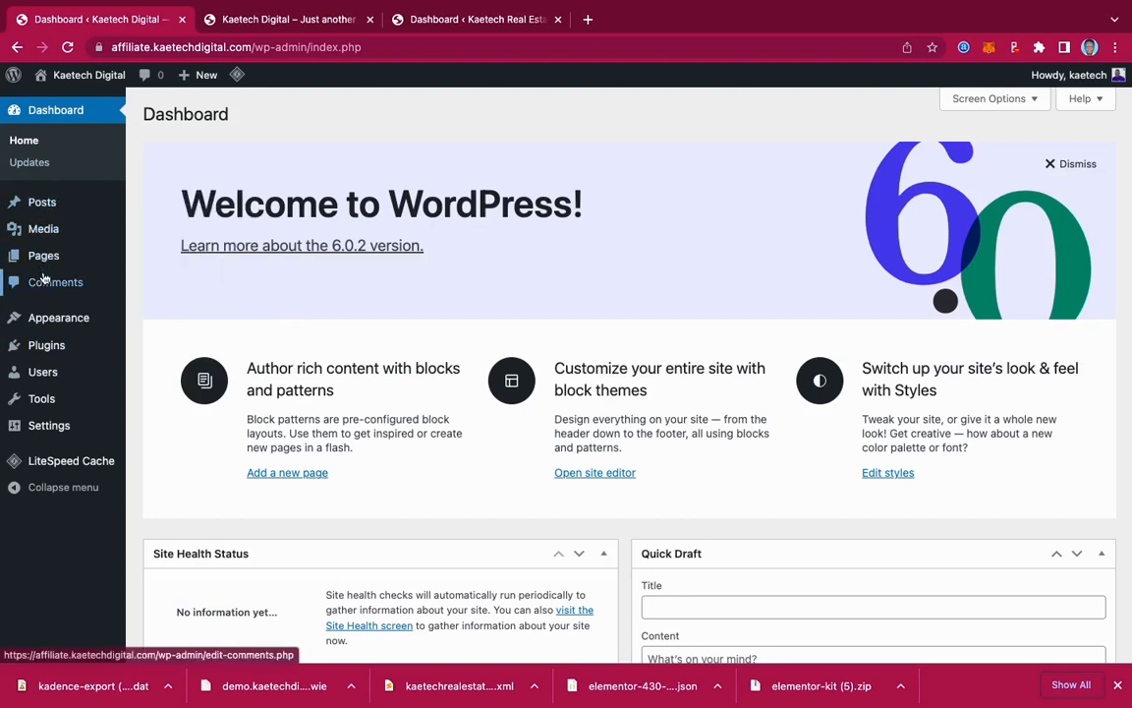
{"action": "mouse_move", "coordinate": [42, 357]}
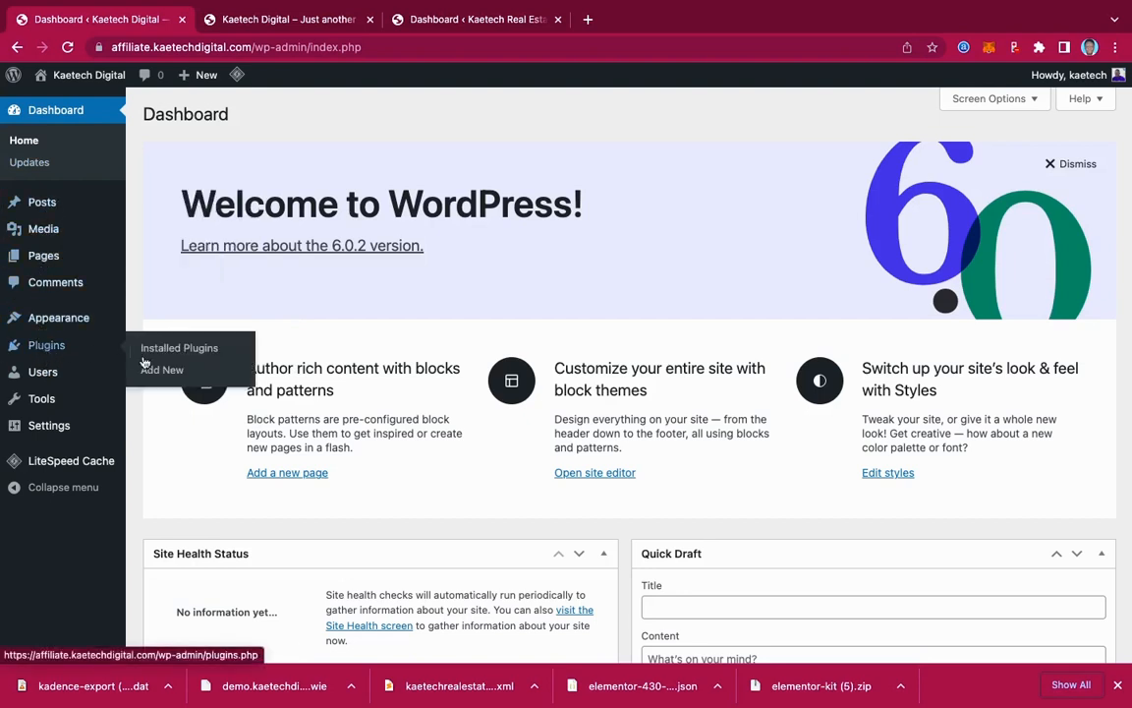
{"action": "left_click", "coordinate": [150, 349]}
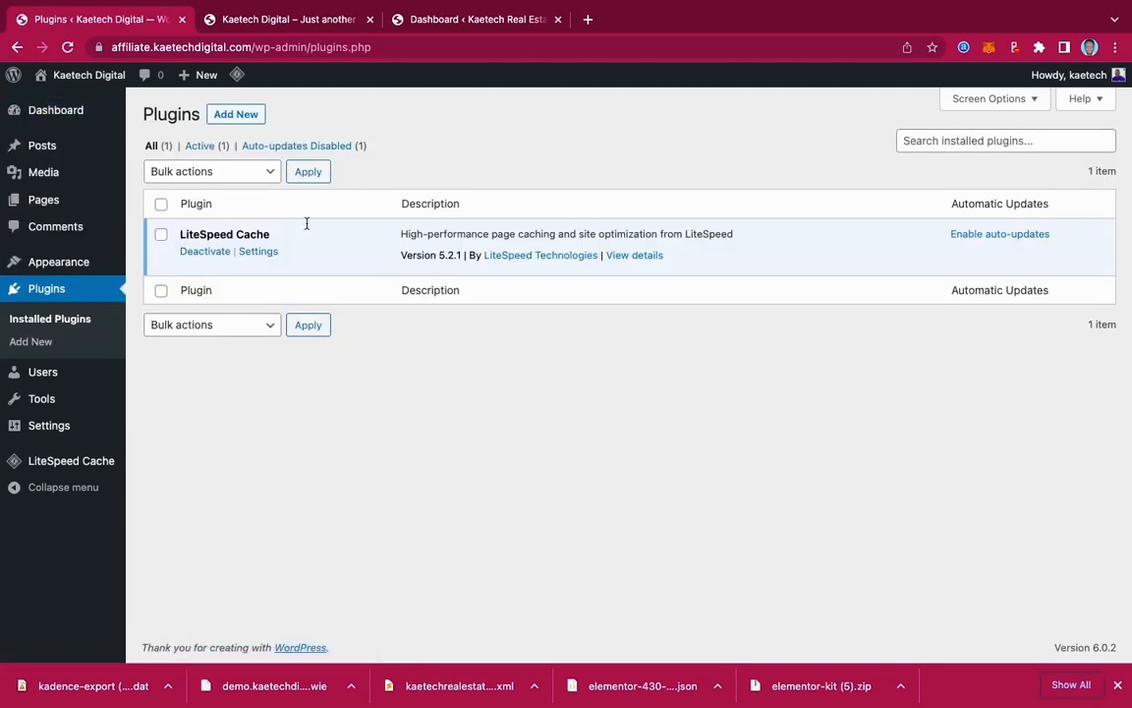
{"action": "left_click", "coordinate": [243, 115]}
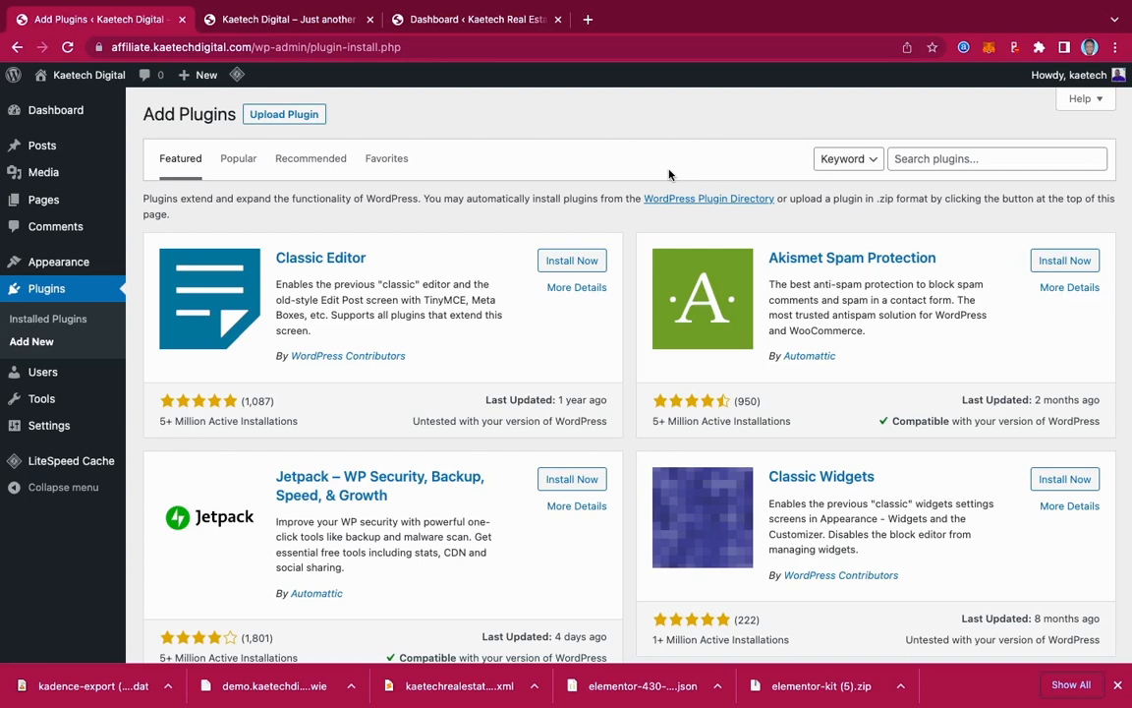
{"action": "left_click", "coordinate": [941, 158]}
{"action": "type", "text": "e"}
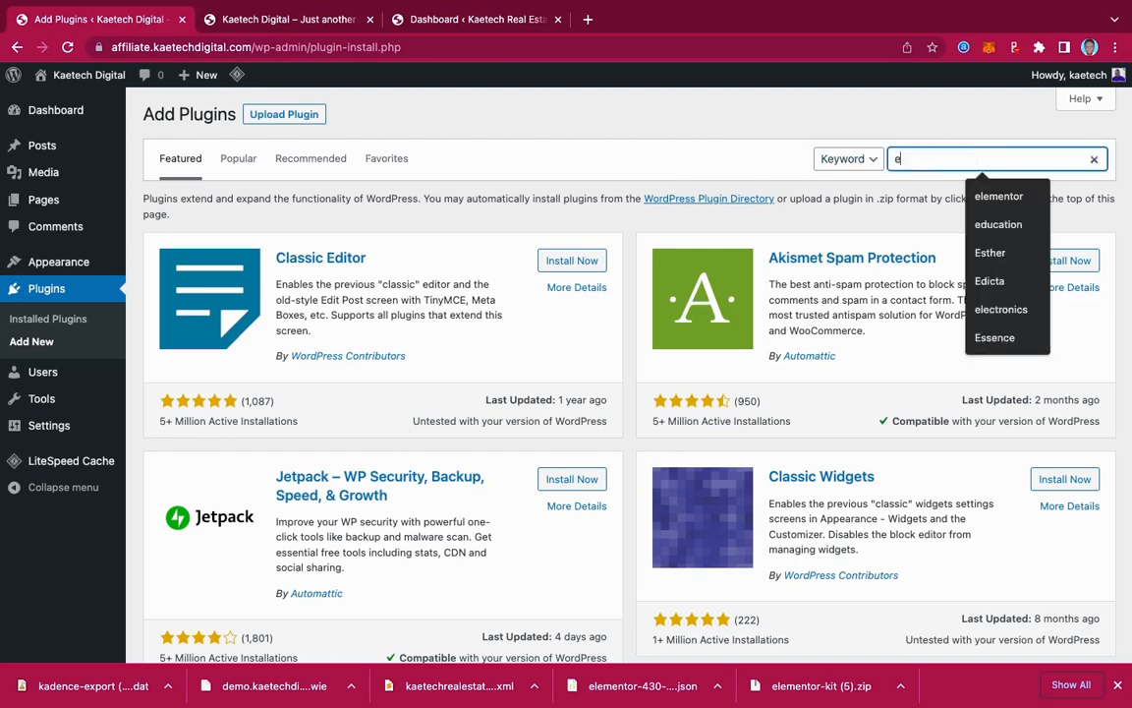
{"action": "type", "text": "lemento"}
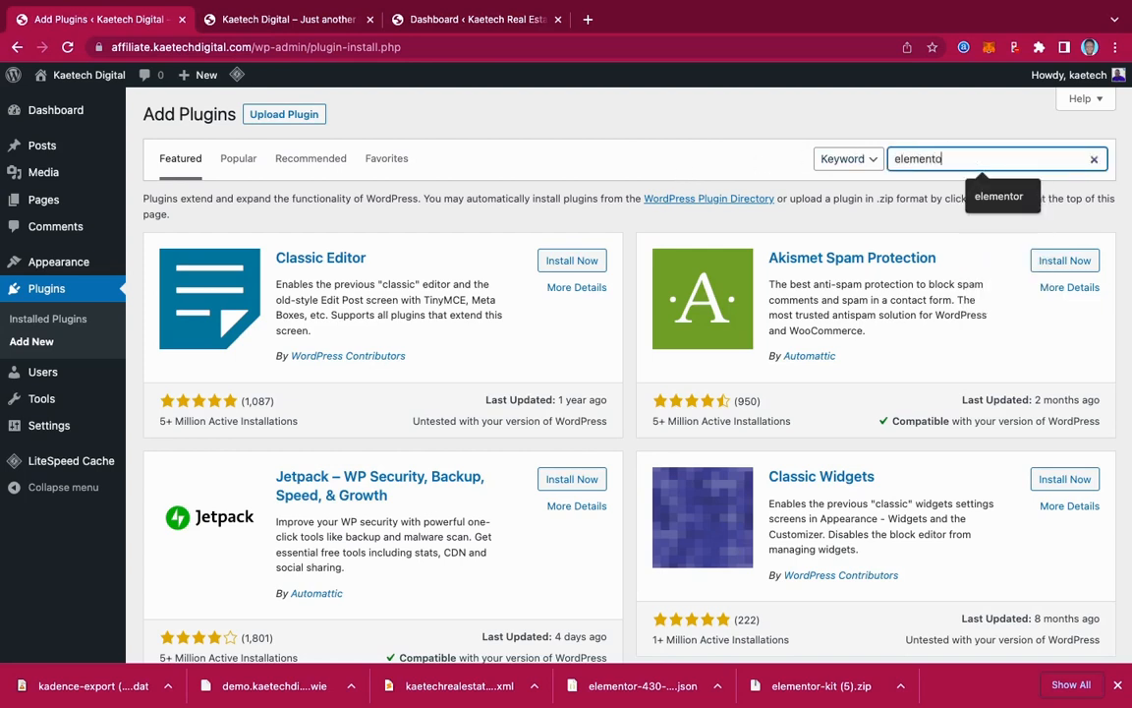
{"action": "type", "text": "r"}
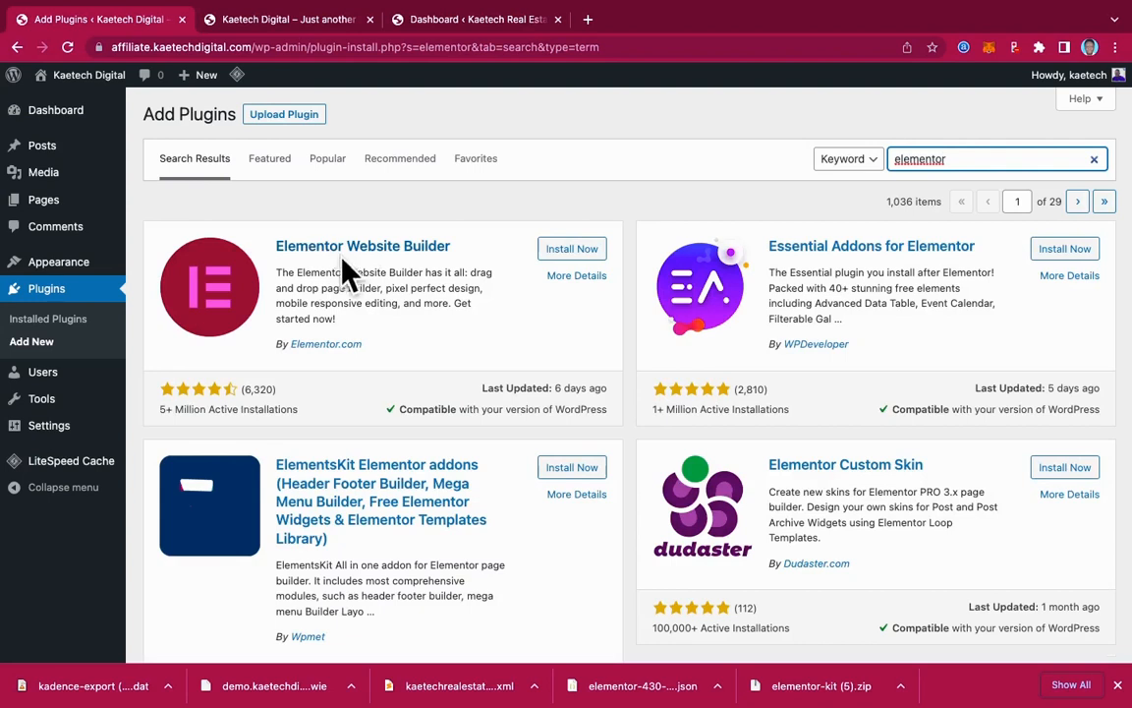
- Install and activate Elementor Website Builder, and close its onboarding wizard without creating an account
{"action": "left_click", "coordinate": [594, 254]}
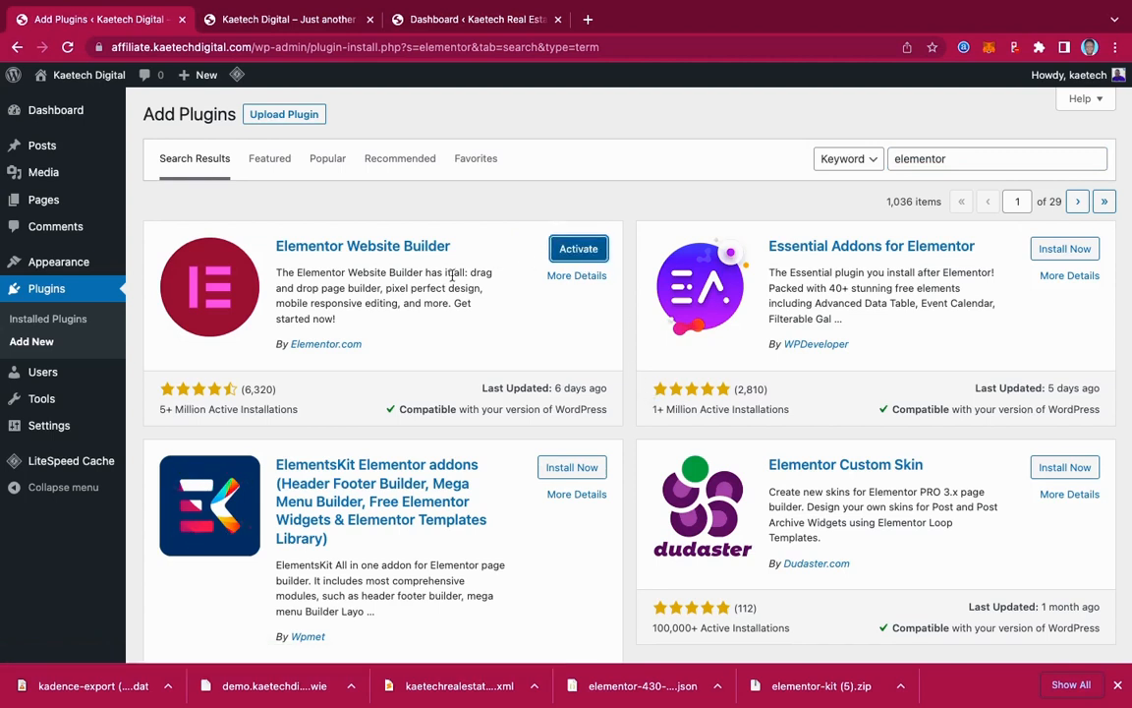
{"action": "left_click", "coordinate": [578, 248]}
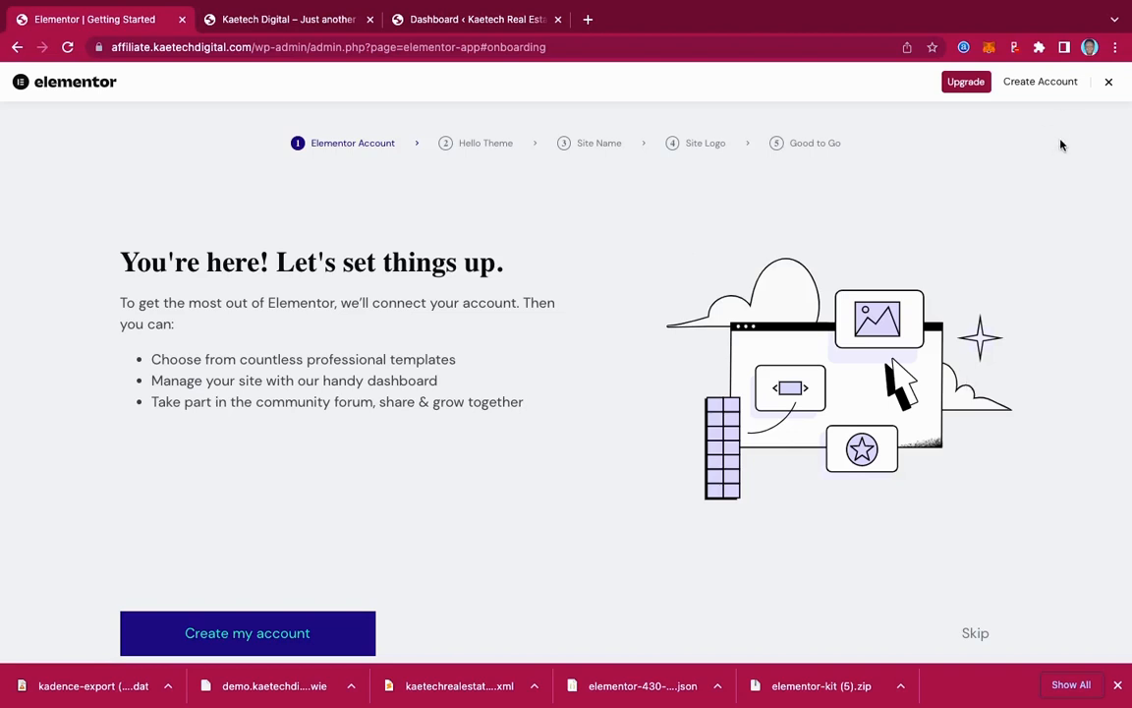
{"action": "left_click", "coordinate": [1108, 82]}
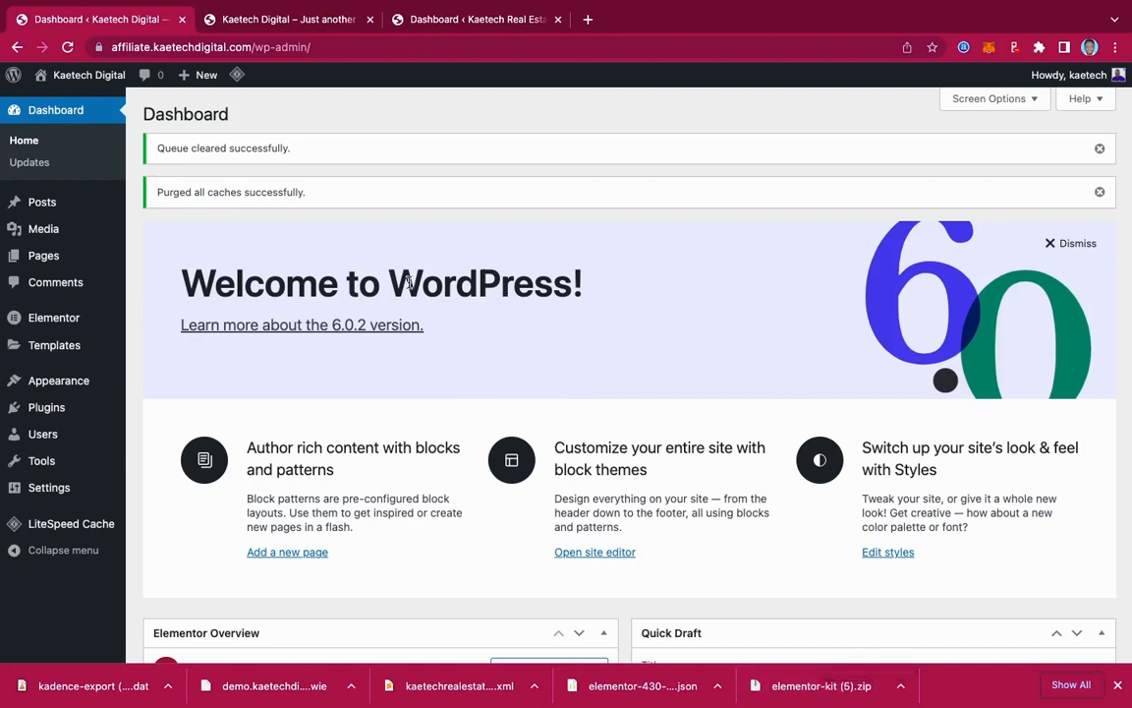
- Set the Import Export Template Kit experiment to Active in Elementor's settings and save the changes
{"action": "mouse_move", "coordinate": [48, 317]}
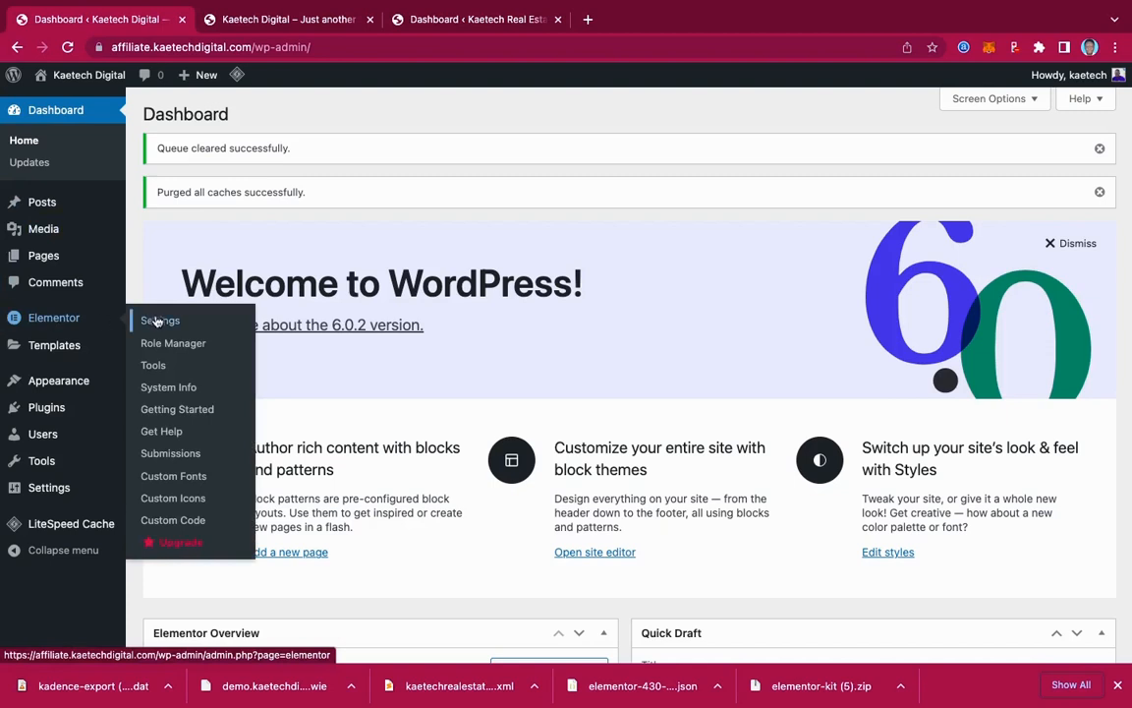
{"action": "left_click", "coordinate": [157, 320]}
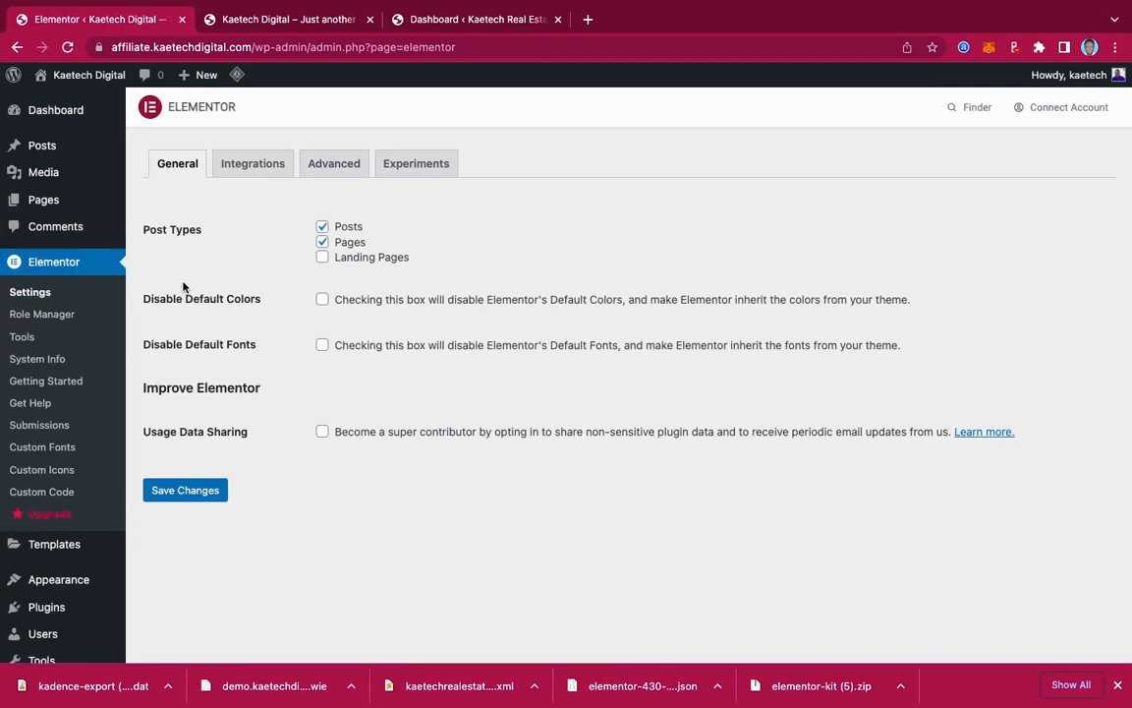
{"action": "left_click", "coordinate": [411, 171]}
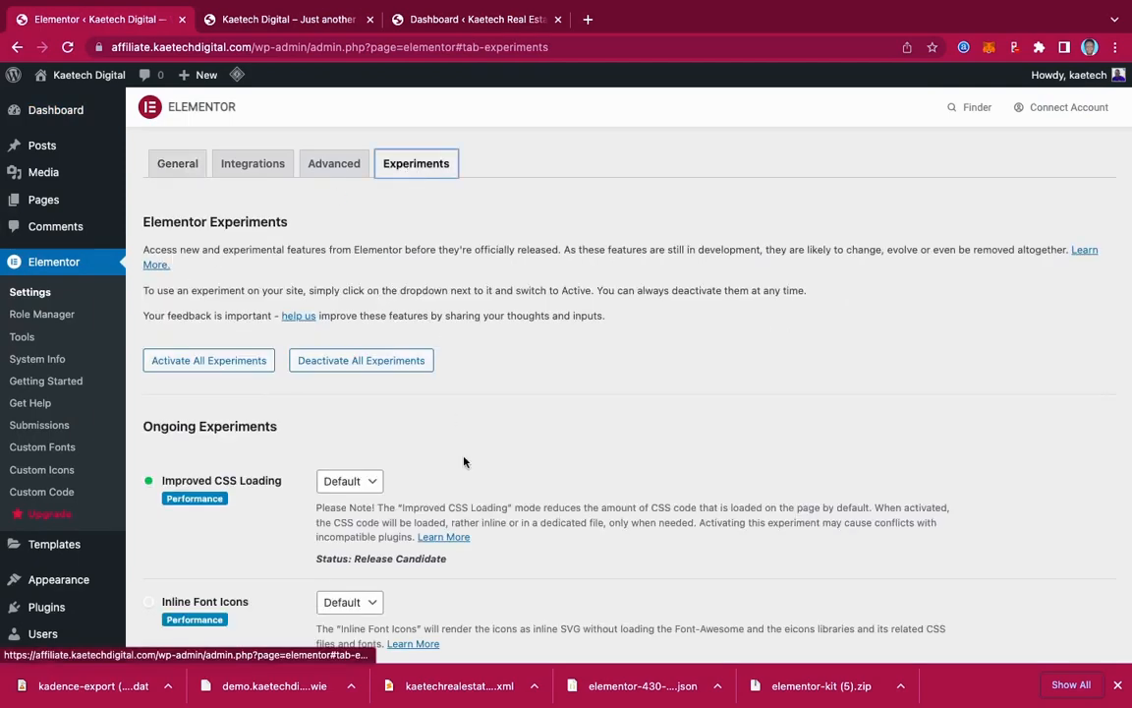
{"action": "scroll", "coordinate": [460, 491], "scroll_direction": "down", "scroll_amount": 10}
{"action": "scroll", "coordinate": [458, 499], "scroll_direction": "down", "scroll_amount": 3}
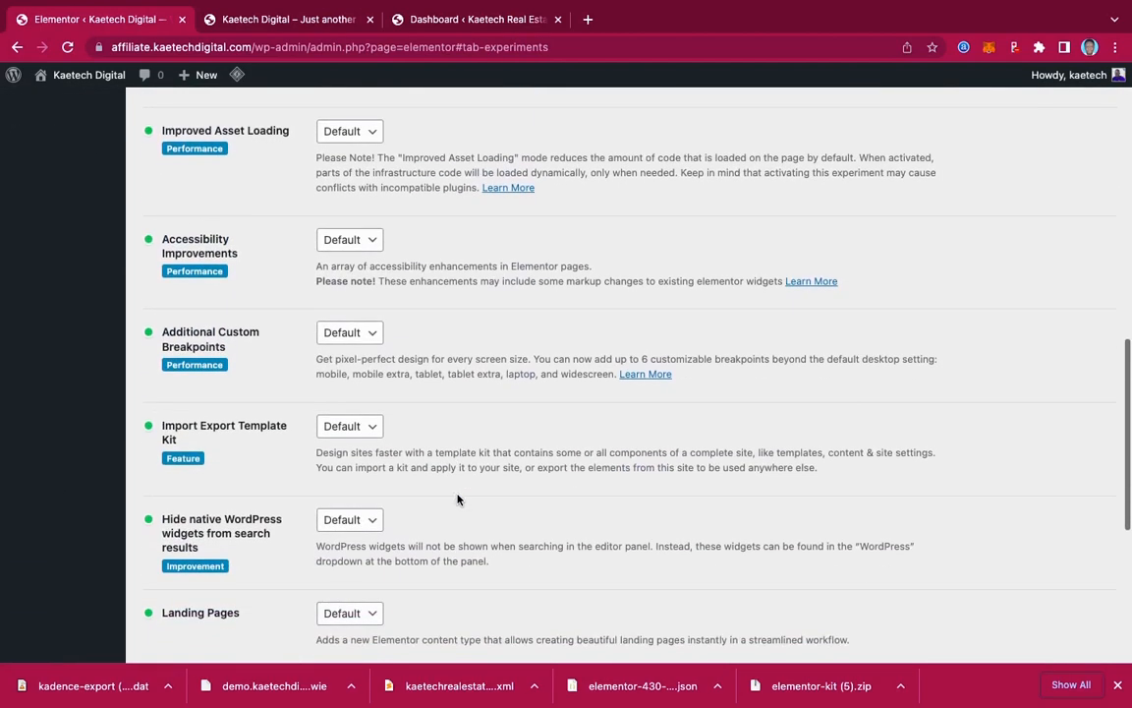
{"action": "scroll", "coordinate": [509, 404], "scroll_direction": "up", "scroll_amount": 4}
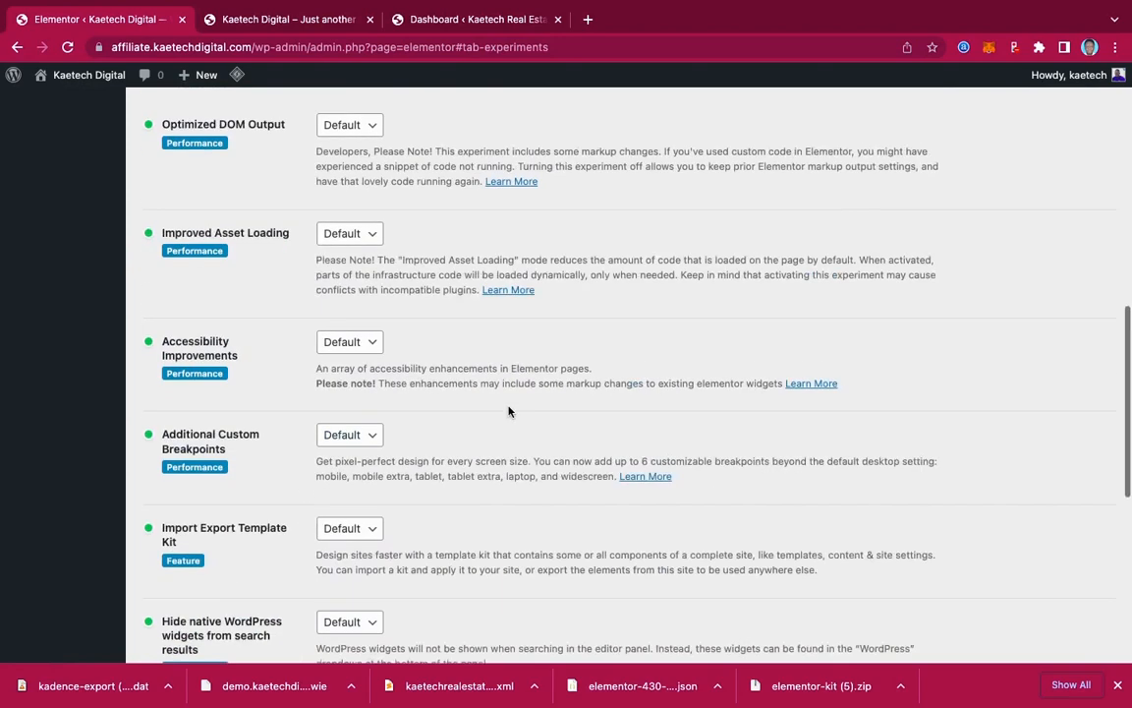
{"action": "scroll", "coordinate": [508, 411], "scroll_direction": "down", "scroll_amount": 1}
{"action": "scroll", "coordinate": [509, 411], "scroll_direction": "down", "scroll_amount": 4}
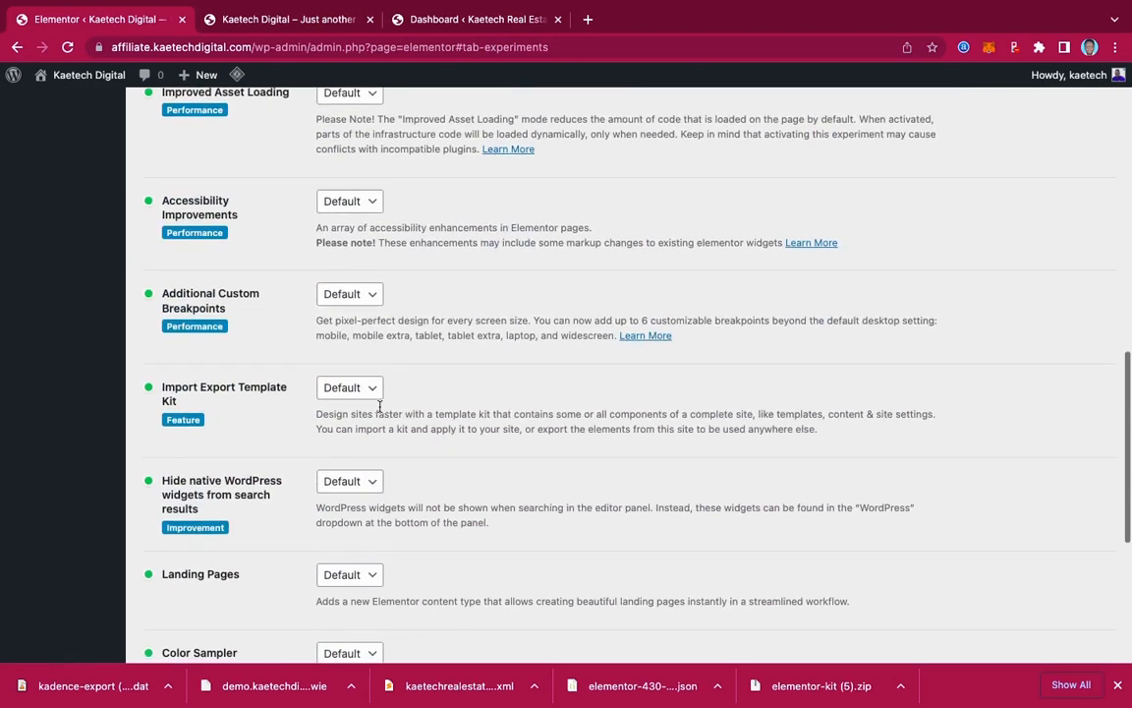
{"action": "left_click", "coordinate": [349, 389]}
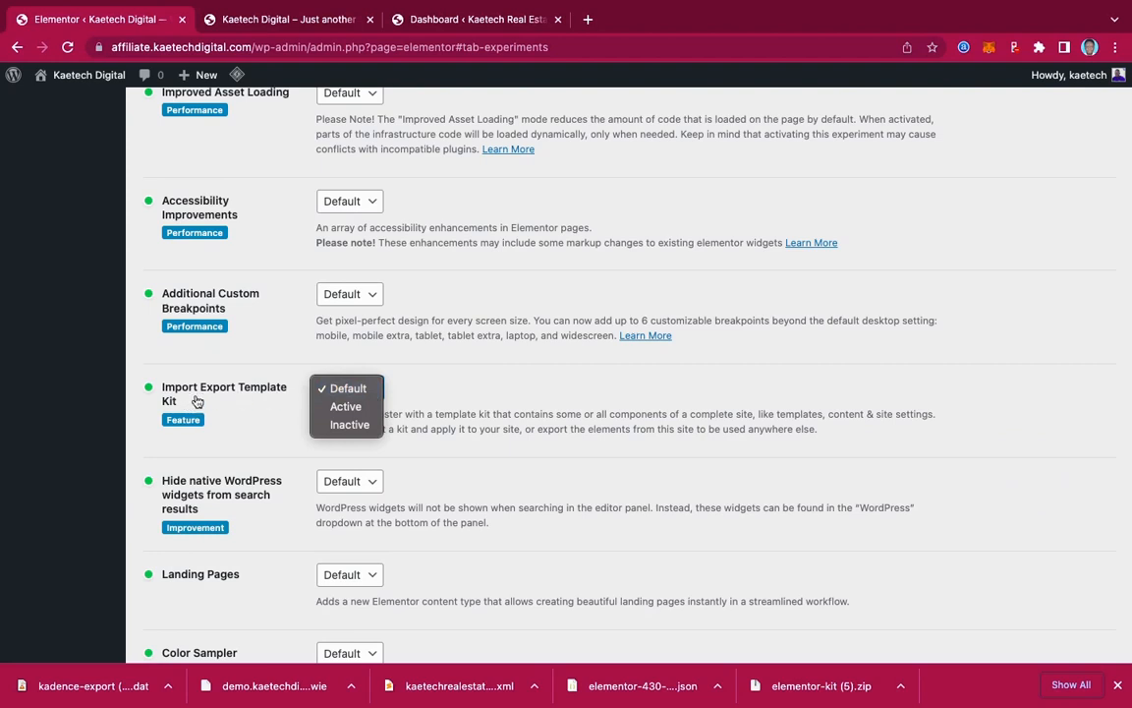
{"action": "left_click", "coordinate": [344, 406]}
{"action": "scroll", "coordinate": [506, 397], "scroll_direction": "down", "scroll_amount": 5}
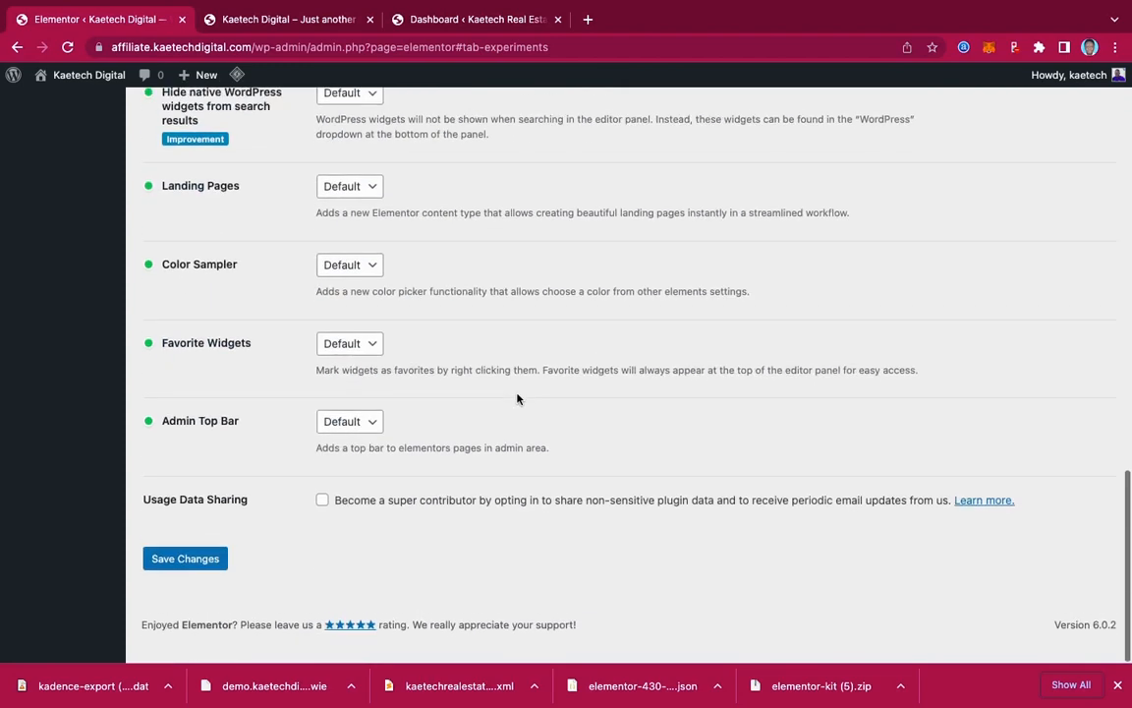
{"action": "left_click", "coordinate": [180, 582]}
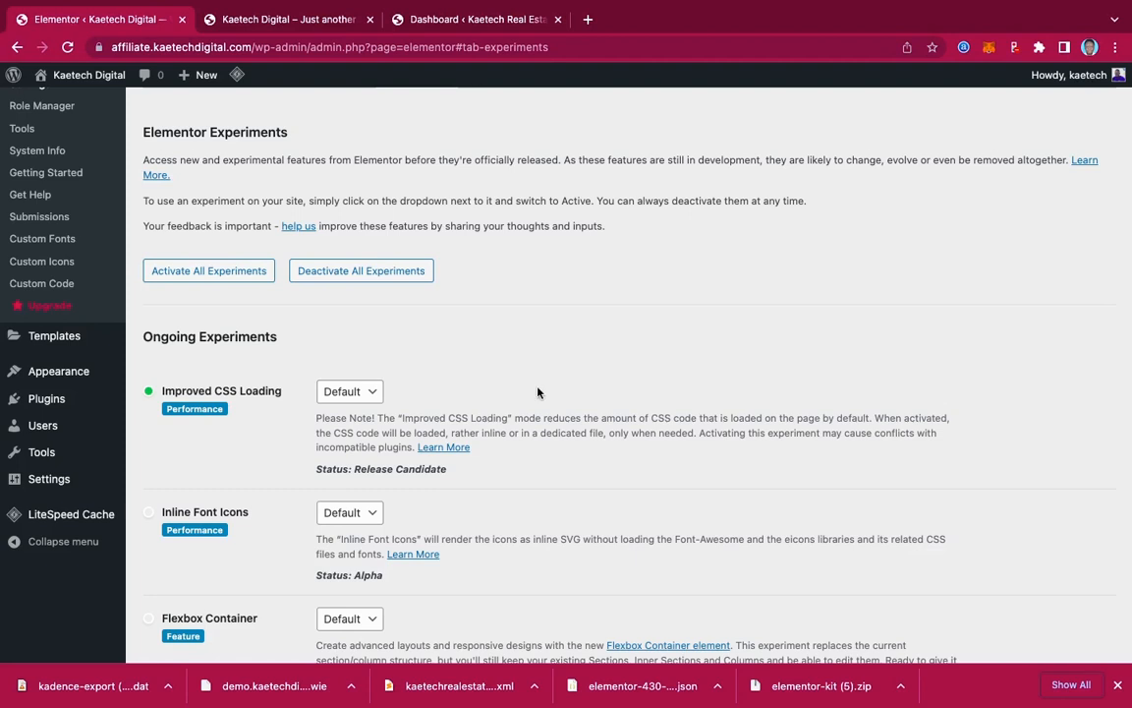
- Open the Import / Export Kit section of Elementor's tools and start importing a template kit
{"action": "mouse_move", "coordinate": [51, 382]}
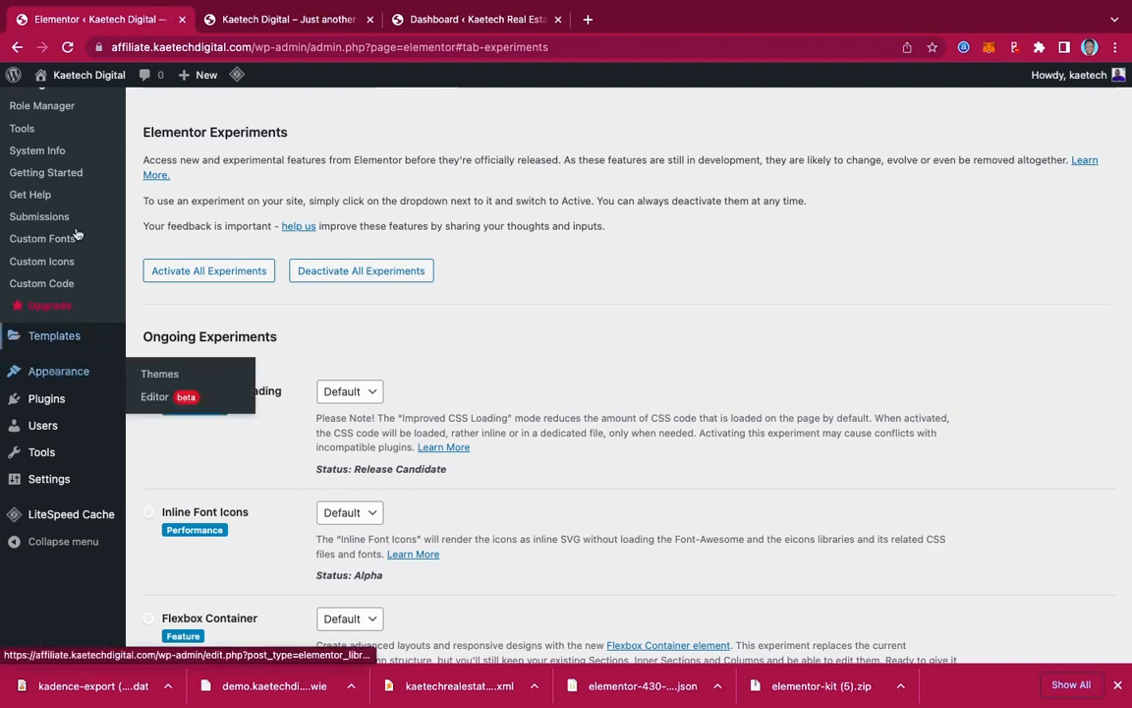
{"action": "scroll", "coordinate": [51, 373], "scroll_direction": "up", "scroll_amount": 3}
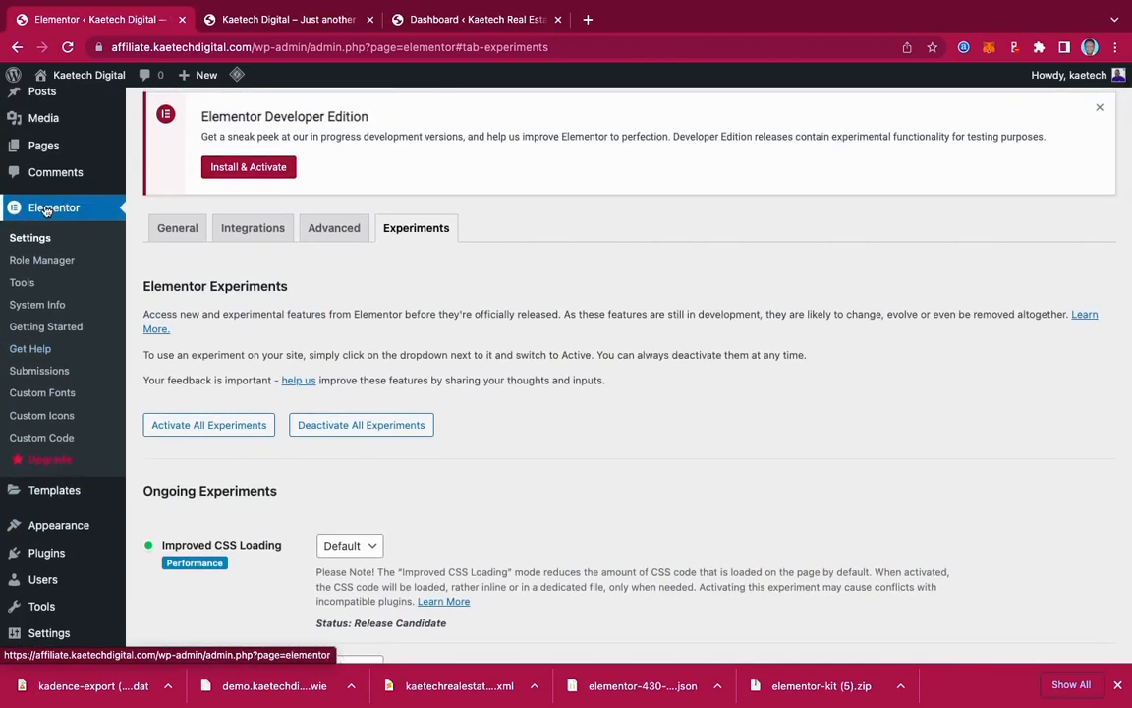
{"action": "left_click", "coordinate": [21, 284]}
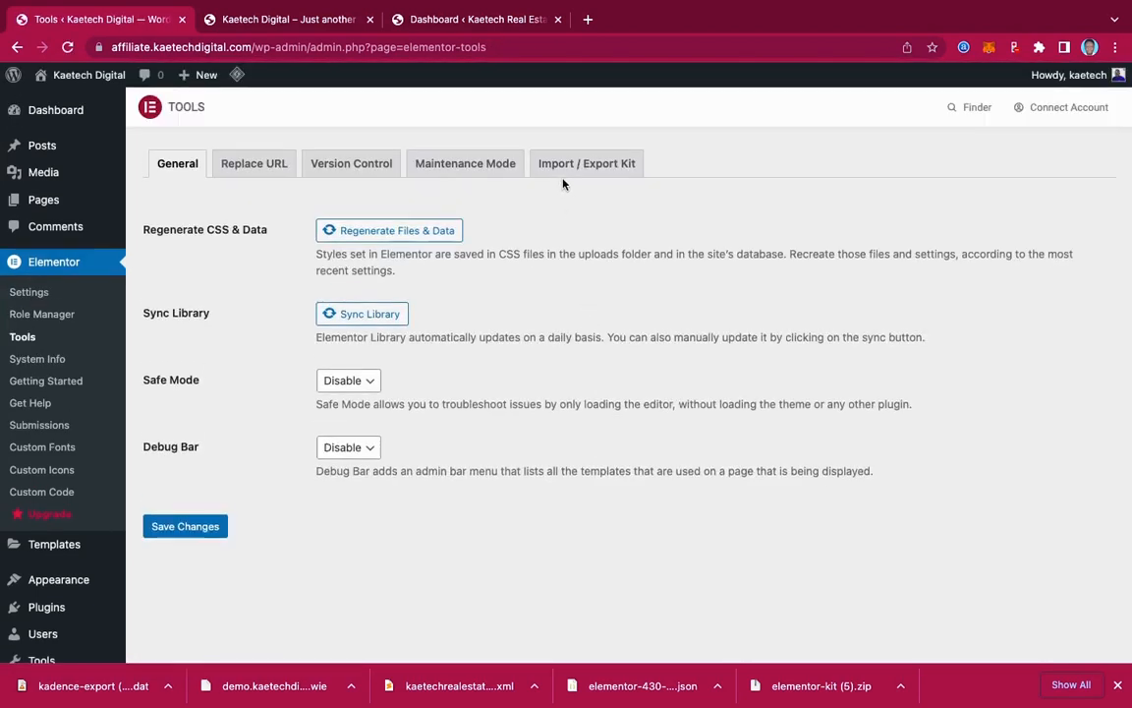
{"action": "left_click", "coordinate": [620, 172]}
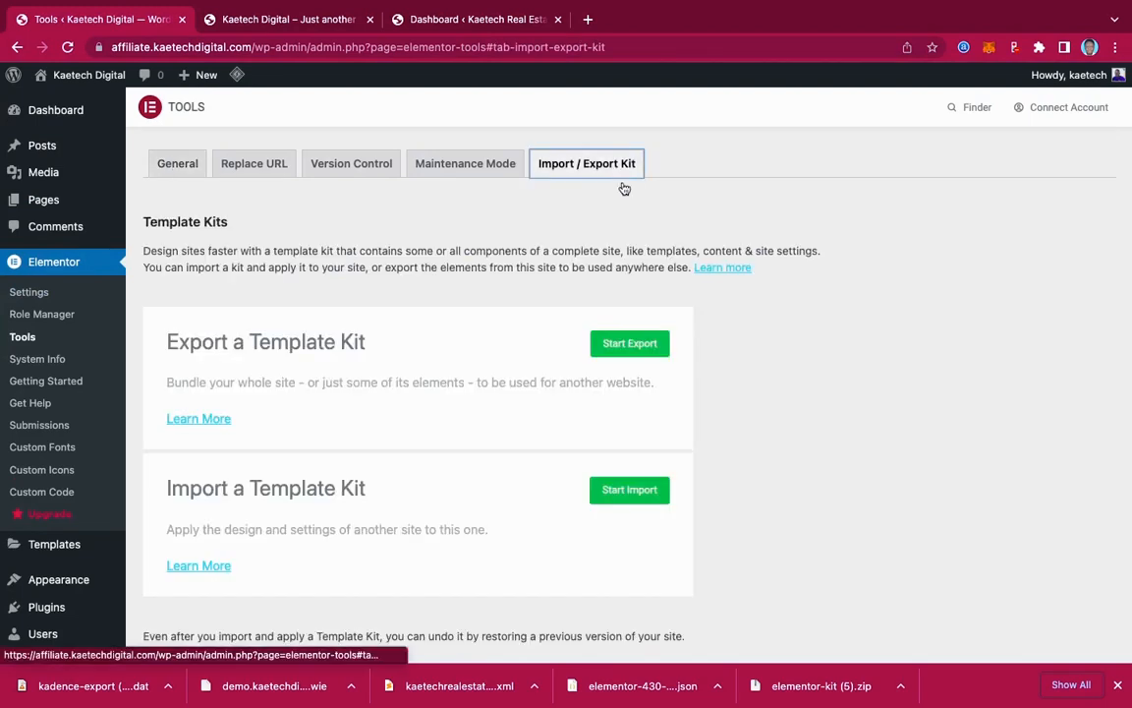
{"action": "scroll", "coordinate": [744, 411], "scroll_direction": "down", "scroll_amount": 2}
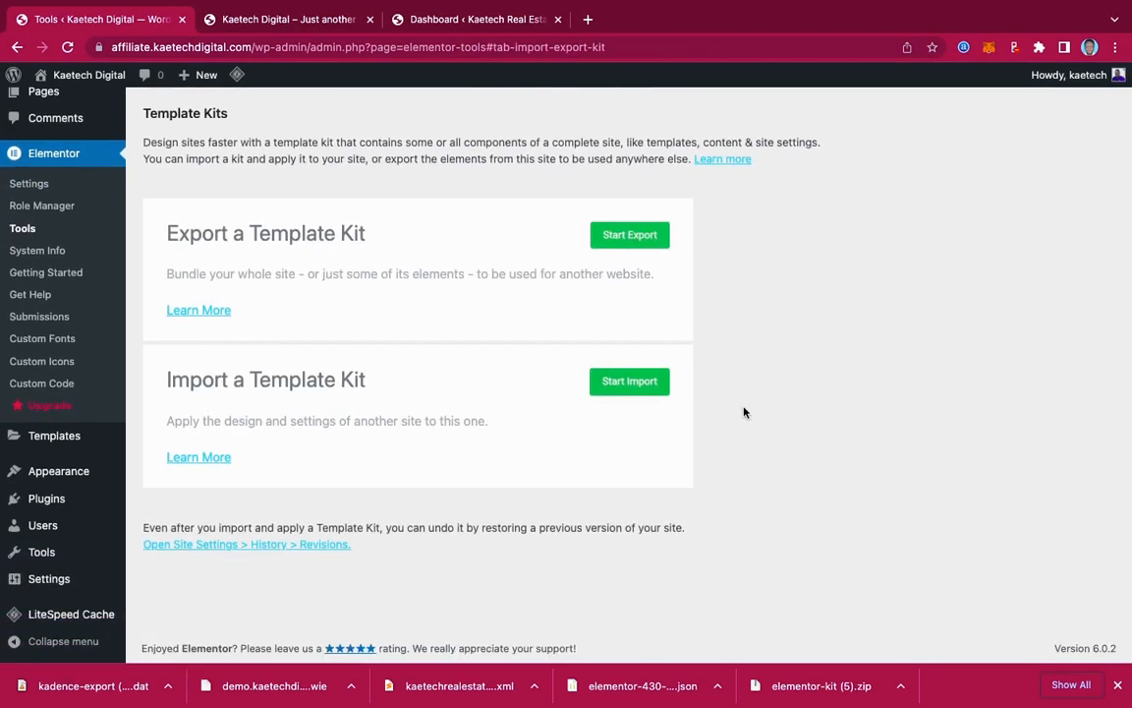
{"action": "left_click", "coordinate": [640, 381]}
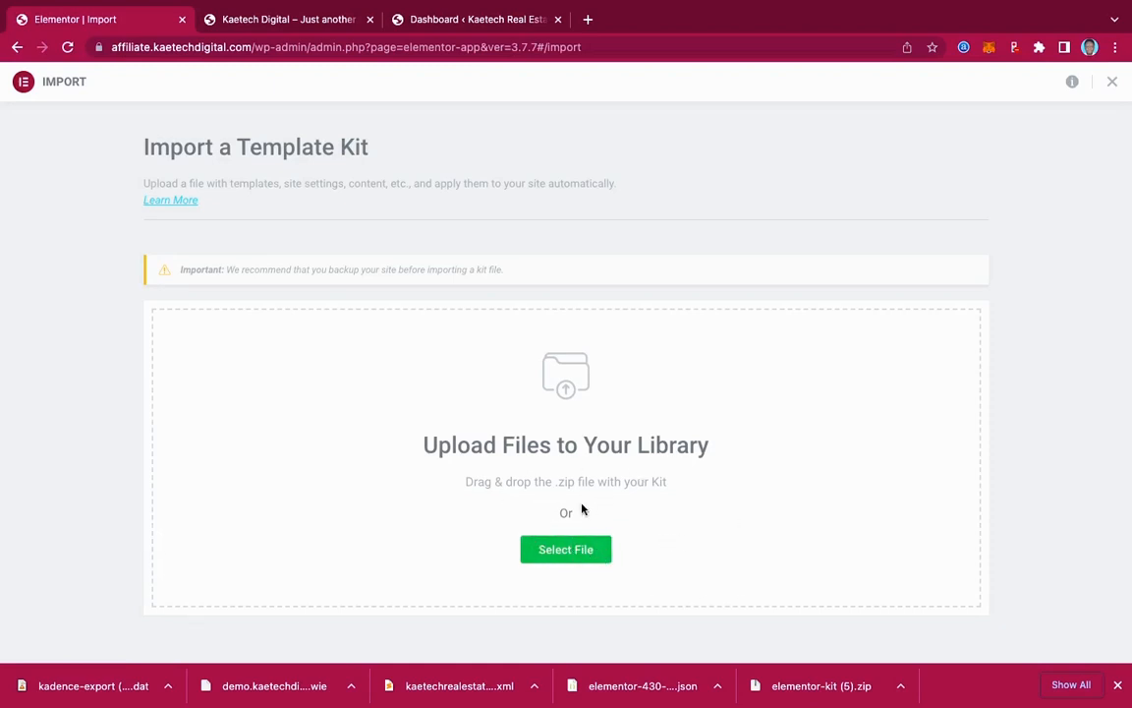
- Upload elementor-kit (5).zip as the template kit, review its plugins and continue with all of them selected
{"action": "left_click_drag", "start_coordinate": [845, 691], "coordinate": [635, 550]}
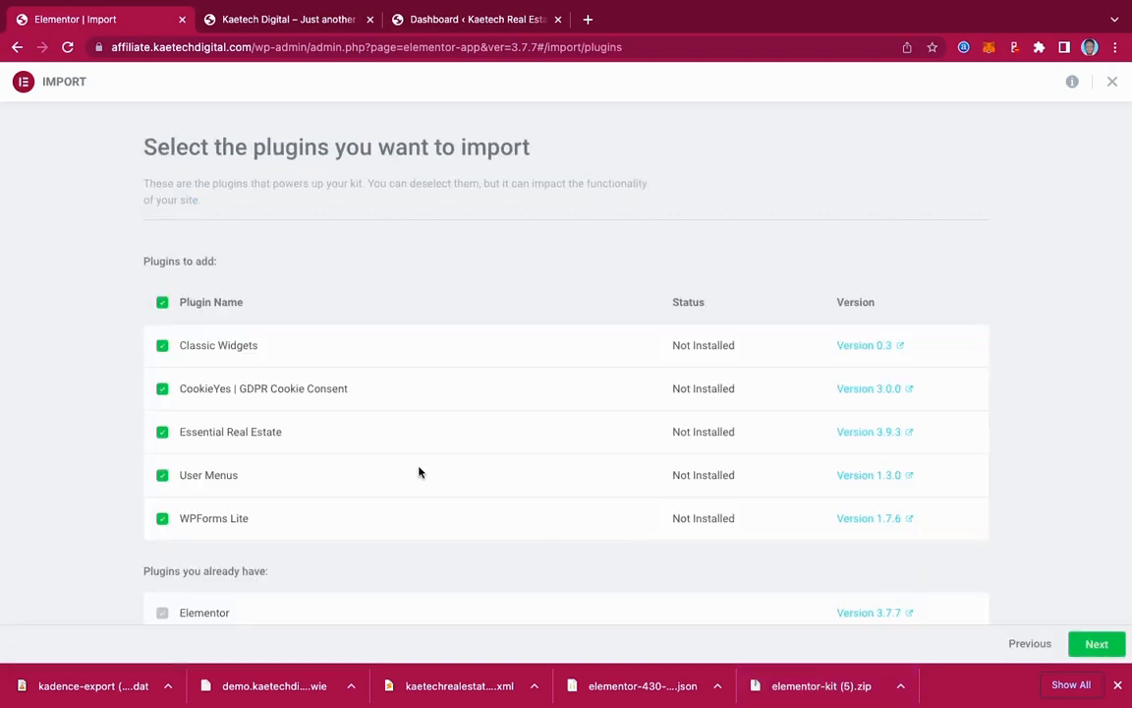
{"action": "scroll", "coordinate": [420, 473], "scroll_direction": "down", "scroll_amount": 2}
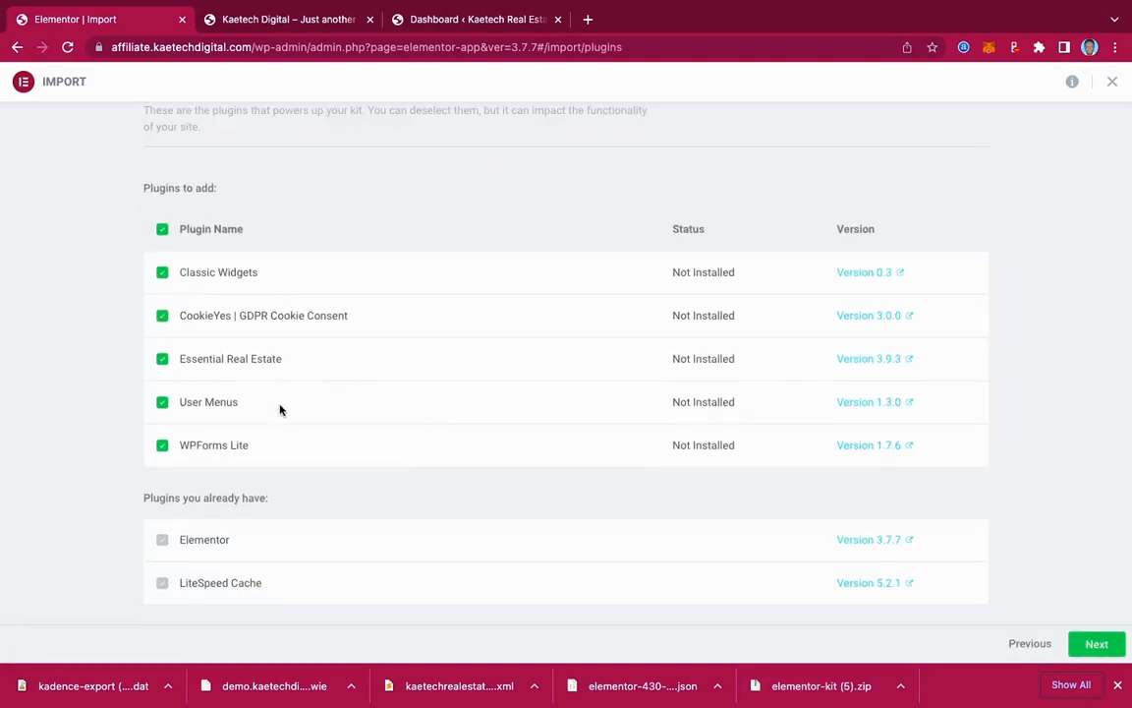
{"action": "scroll", "coordinate": [319, 343], "scroll_direction": "up", "scroll_amount": 2}
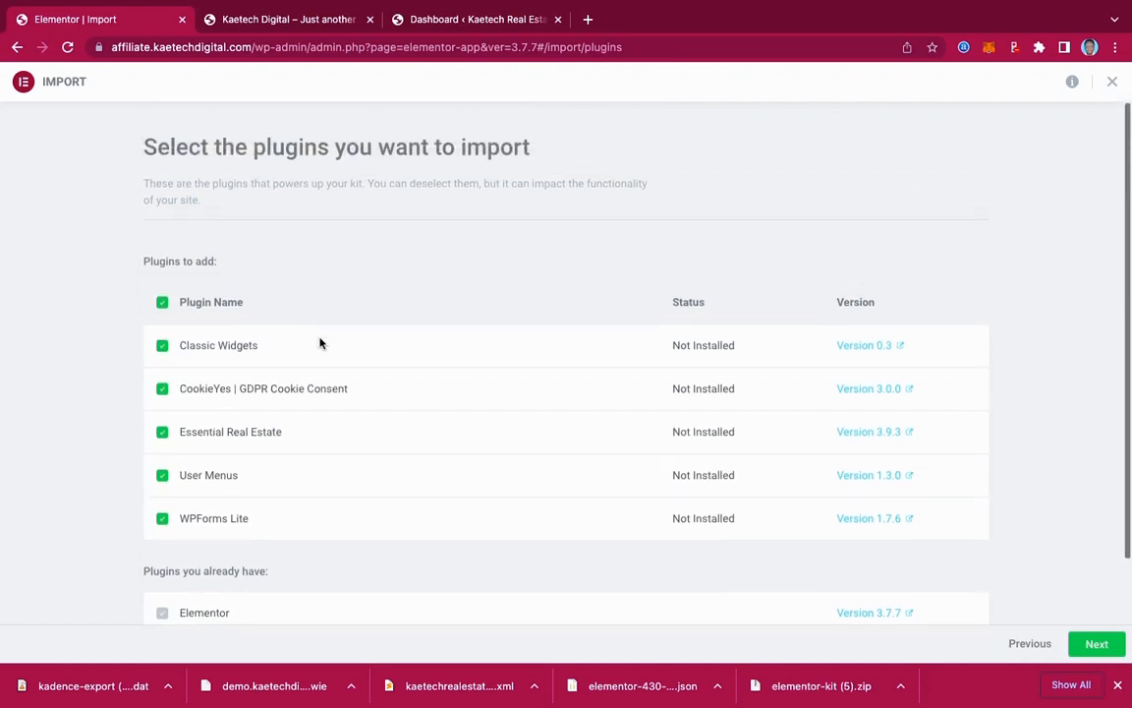
{"action": "scroll", "coordinate": [320, 343], "scroll_direction": "down", "scroll_amount": 1}
{"action": "scroll", "coordinate": [320, 343], "scroll_direction": "down", "scroll_amount": 1}
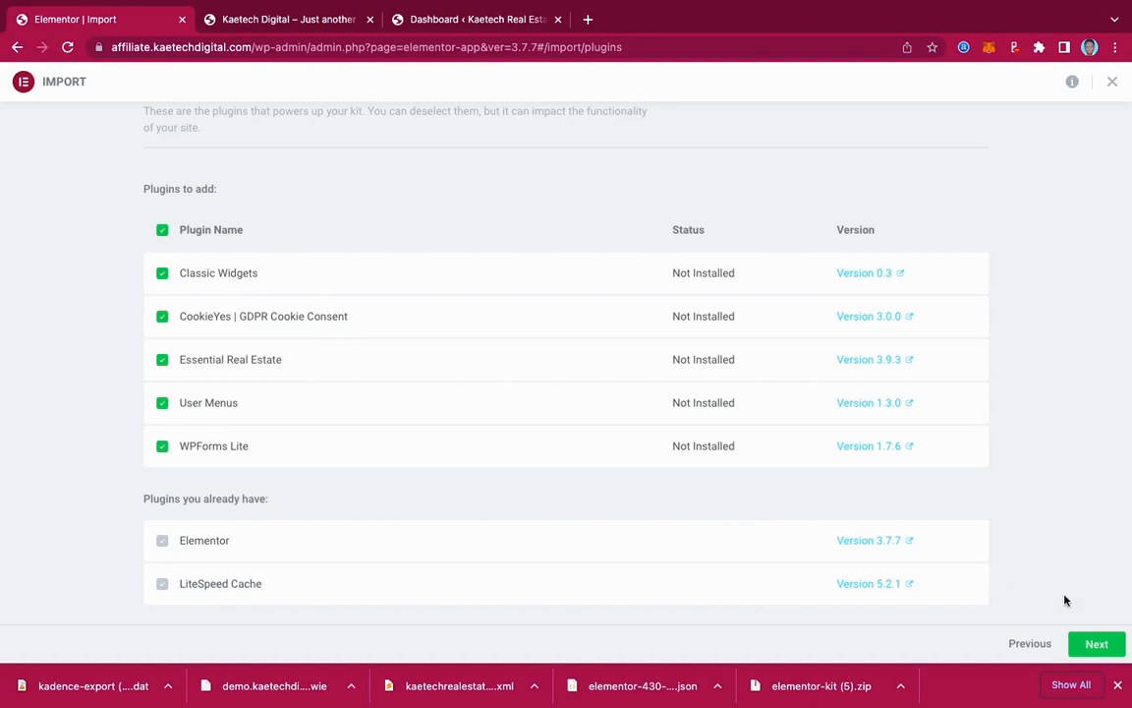
{"action": "left_click", "coordinate": [1096, 645]}
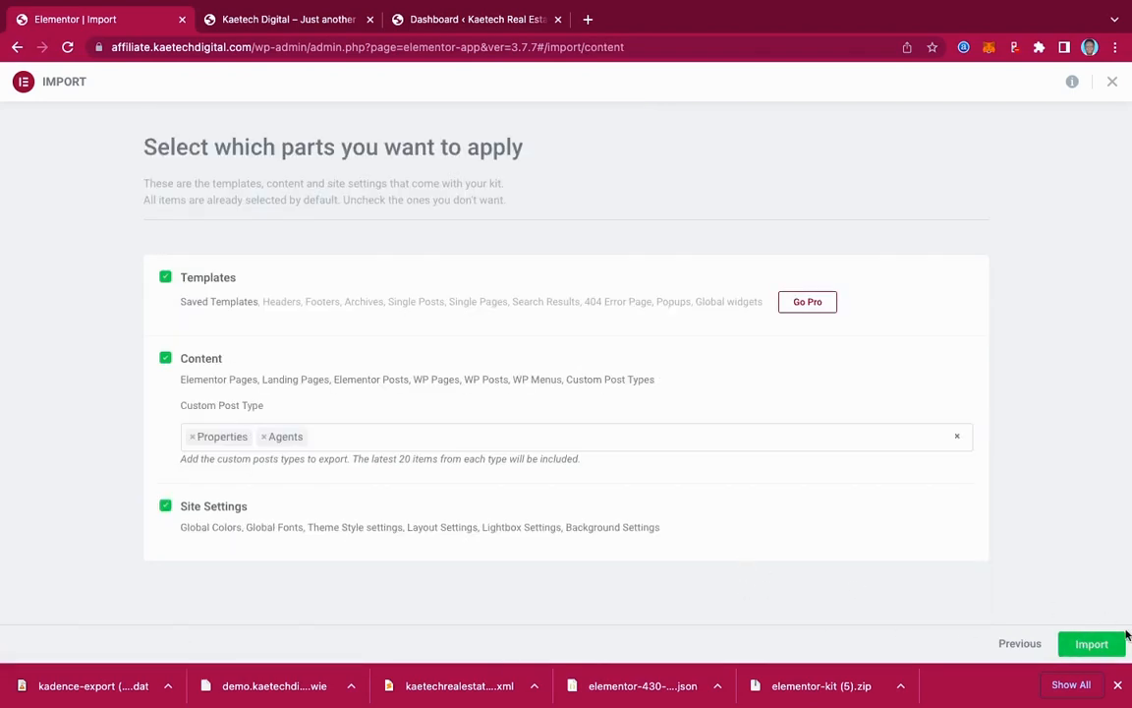
- Import the kit's templates, content and site settings, choosing to enable unfiltered uploads and then continue without SVGs, and review the import summary
{"action": "left_click", "coordinate": [1094, 645]}
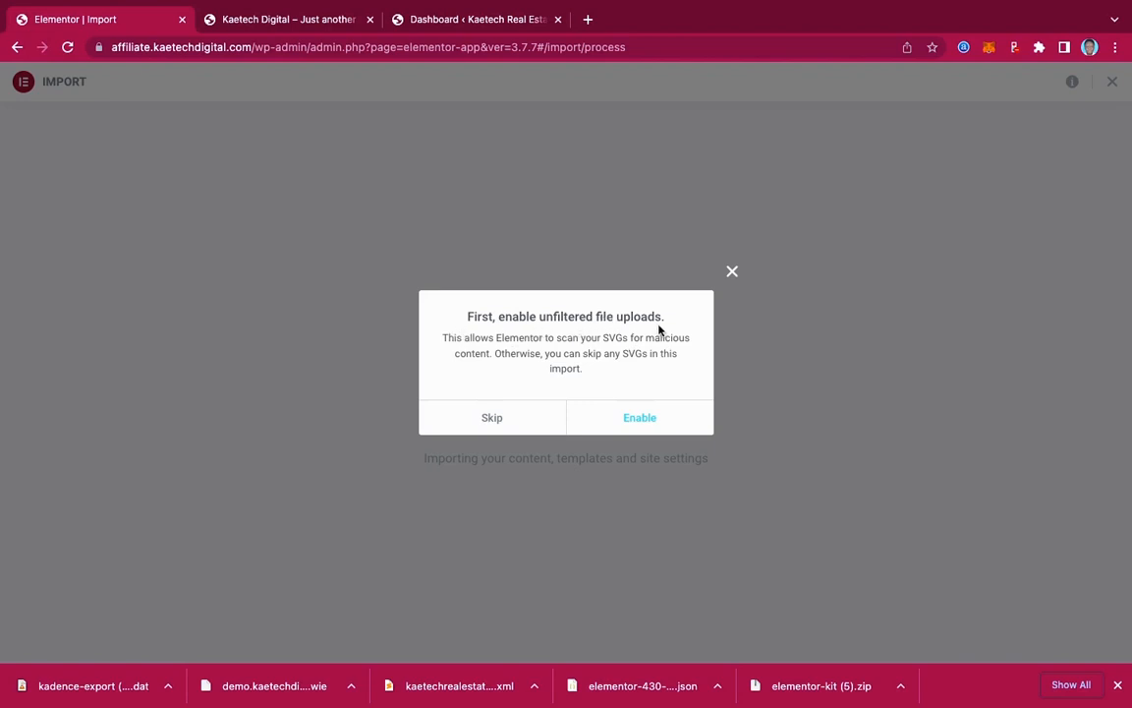
{"action": "left_click", "coordinate": [633, 419]}
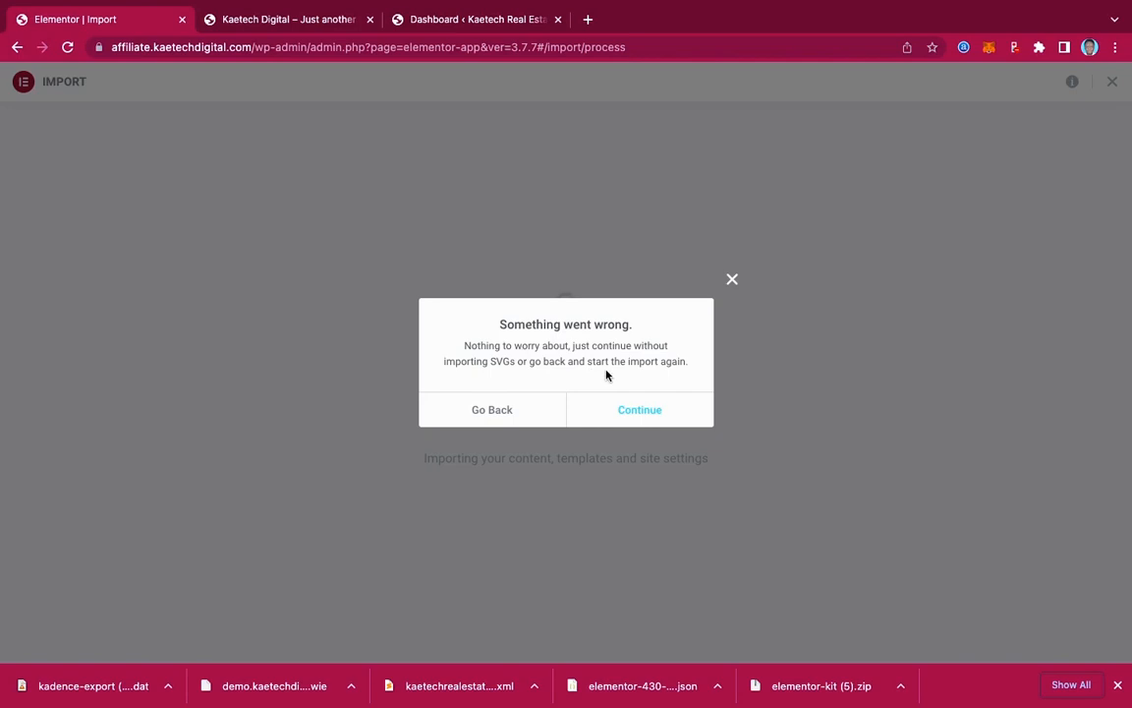
{"action": "left_click", "coordinate": [647, 411]}
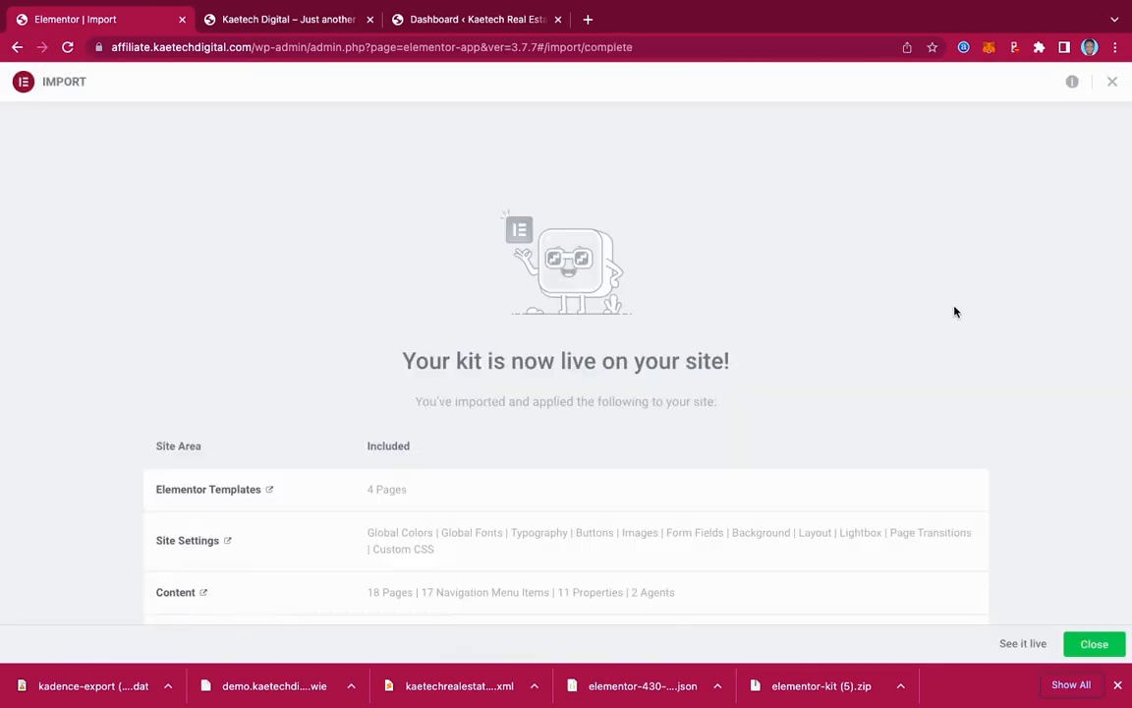
{"action": "scroll", "coordinate": [1048, 491], "scroll_direction": "down", "scroll_amount": 2}
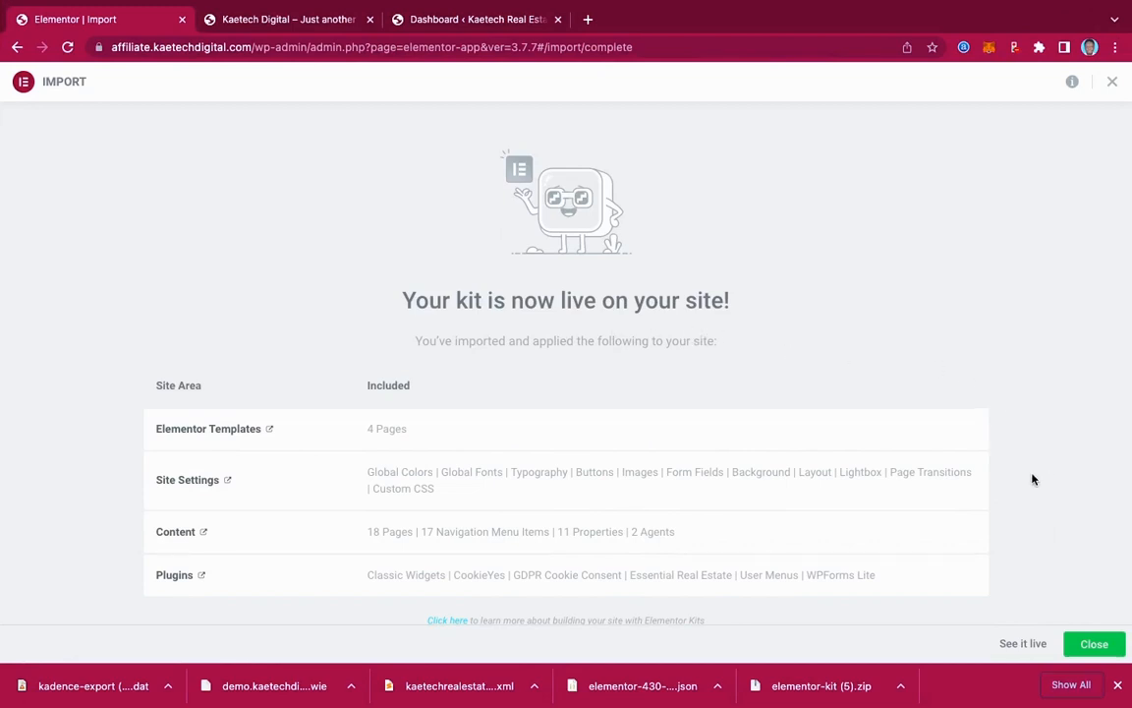
- Reload the affiliate site's front page and examine the imported home page from the hero section to the footer
{"action": "left_click", "coordinate": [304, 22]}
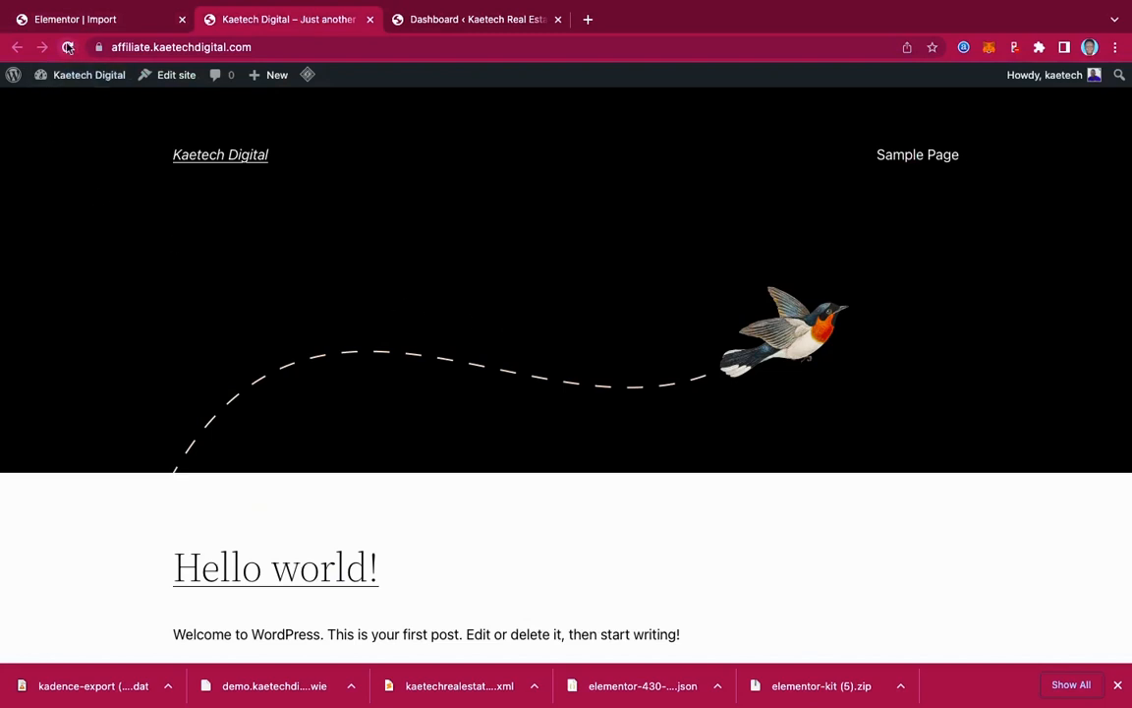
{"action": "left_click", "coordinate": [68, 47]}
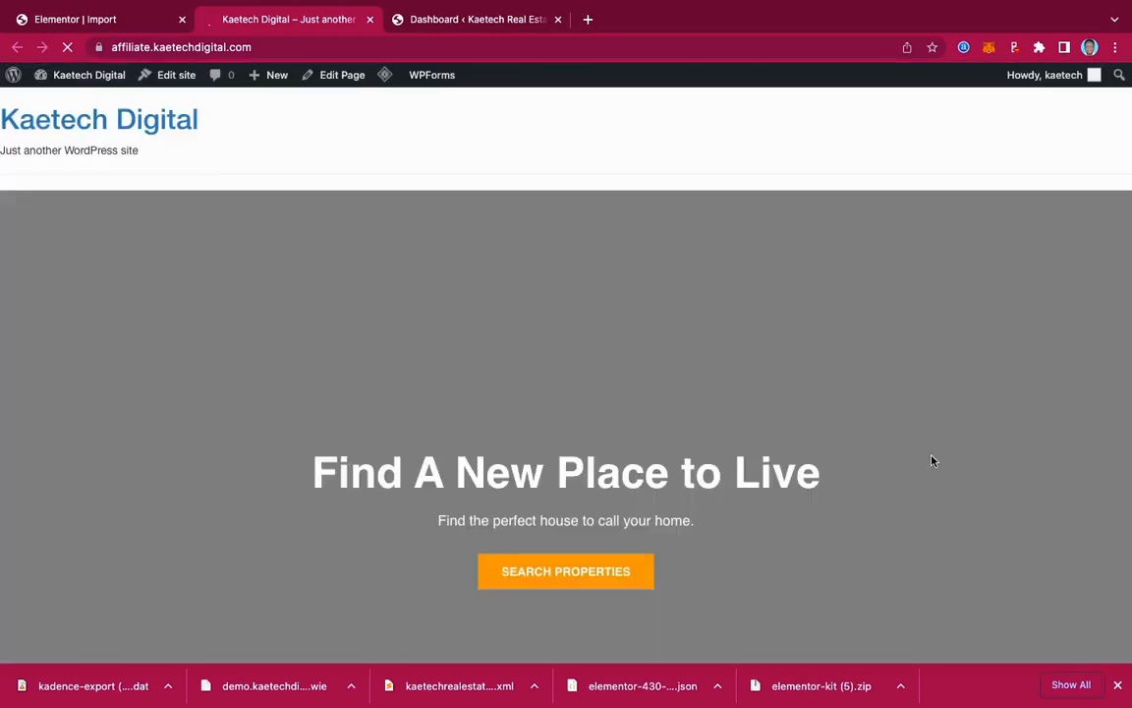
{"action": "scroll", "coordinate": [932, 460], "scroll_direction": "down", "scroll_amount": 15}
{"action": "scroll", "coordinate": [932, 460], "scroll_direction": "down", "scroll_amount": 8}
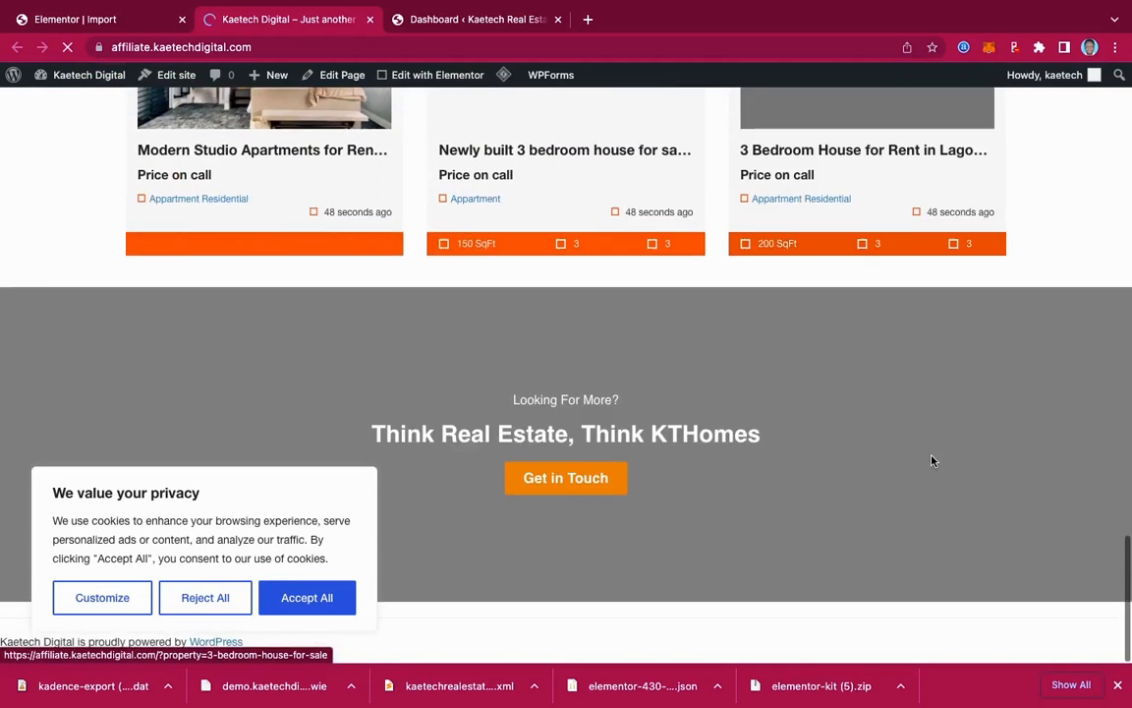
{"action": "scroll", "coordinate": [932, 460], "scroll_direction": "up", "scroll_amount": 5}
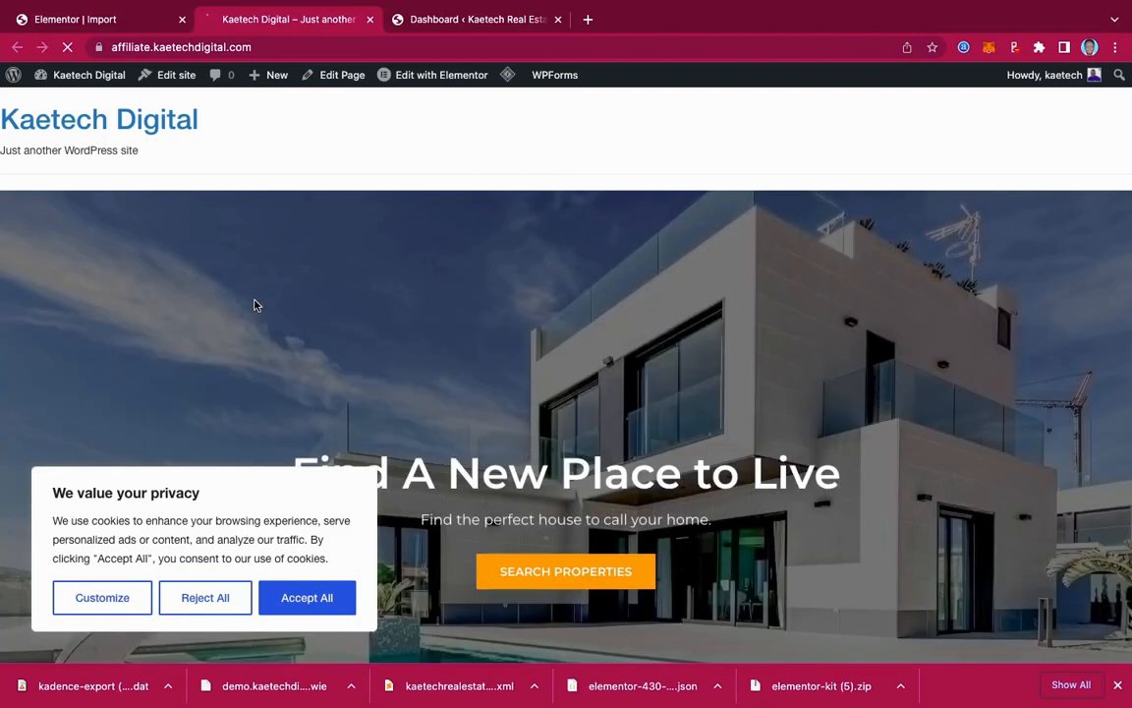
{"action": "scroll", "coordinate": [578, 419], "scroll_direction": "down", "scroll_amount": 5}
{"action": "scroll", "coordinate": [578, 419], "scroll_direction": "down", "scroll_amount": 10}
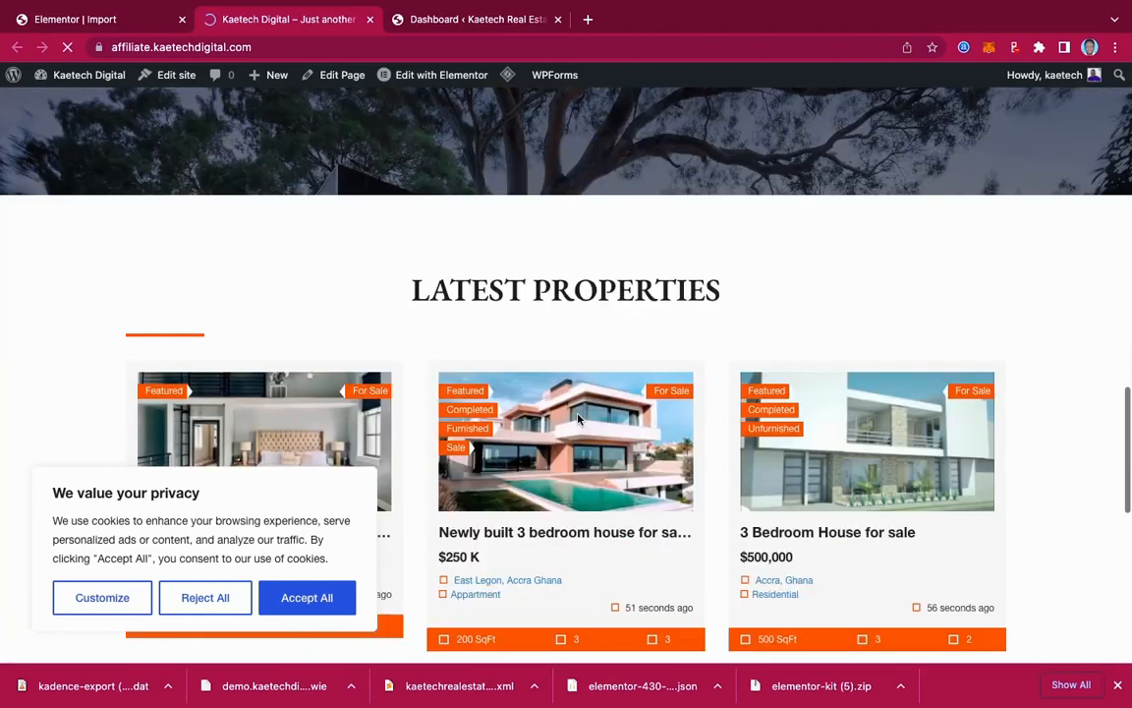
{"action": "scroll", "coordinate": [578, 419], "scroll_direction": "up", "scroll_amount": 20}
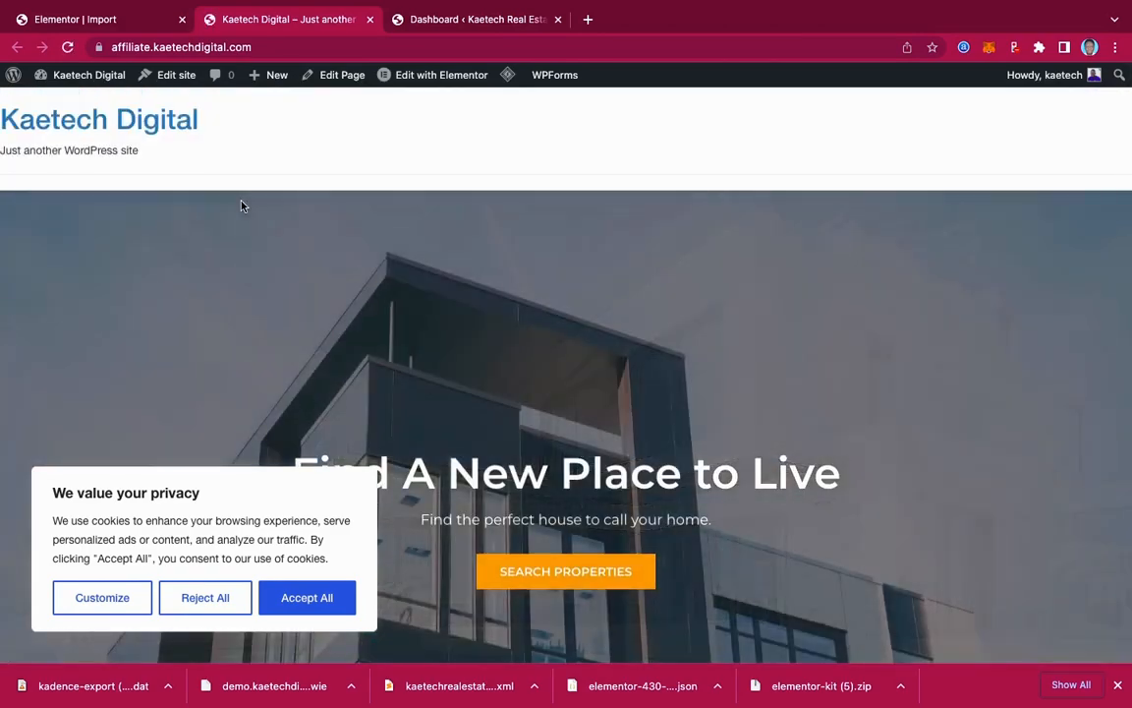
- Close the kit import screen on the affiliate site and check the Appearance options in the demo site's dashboard
{"action": "left_click", "coordinate": [132, 20]}
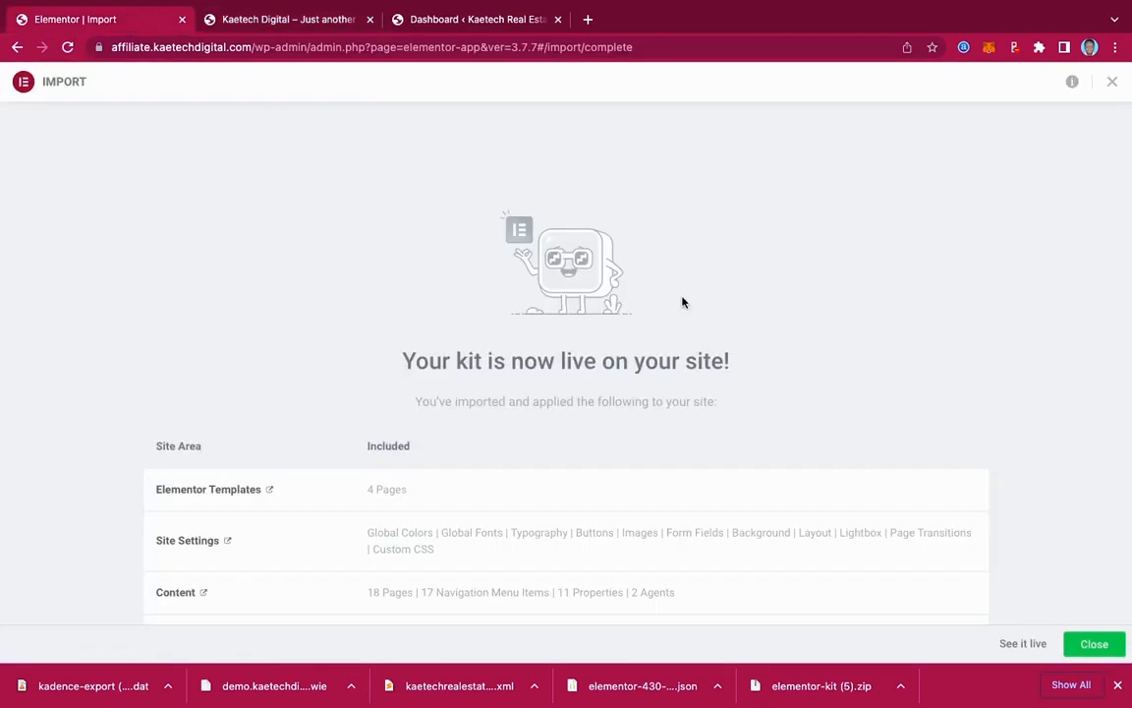
{"action": "left_click", "coordinate": [1113, 83]}
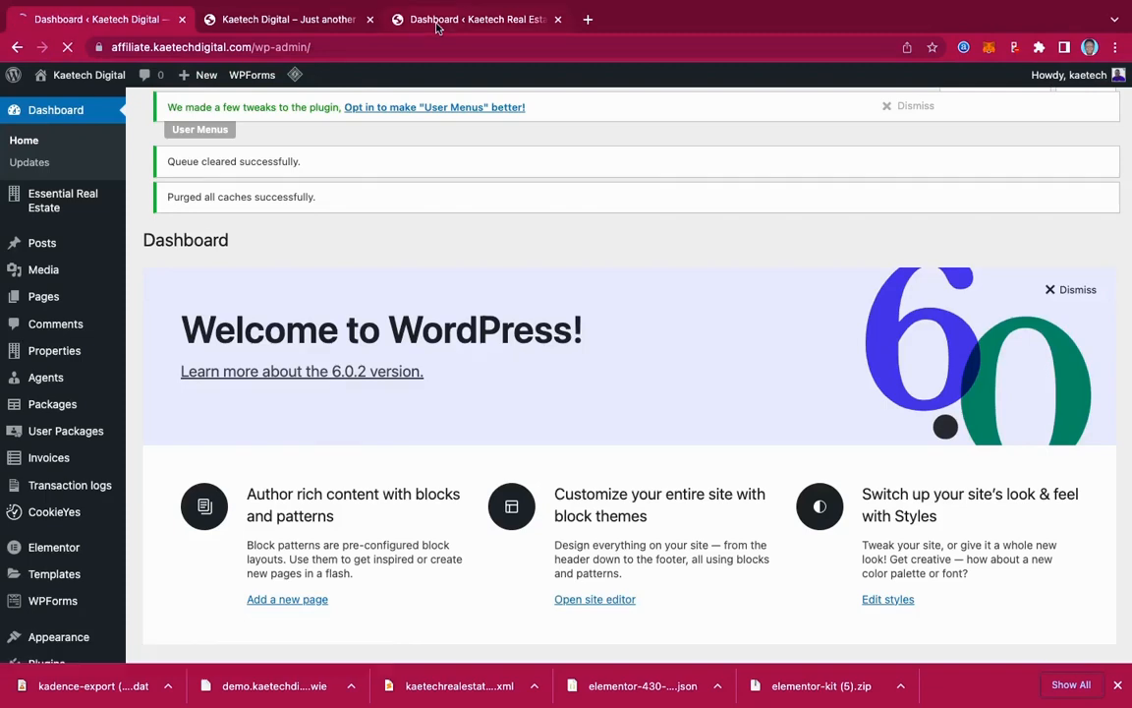
{"action": "left_click", "coordinate": [437, 19]}
{"action": "mouse_move", "coordinate": [49, 519]}
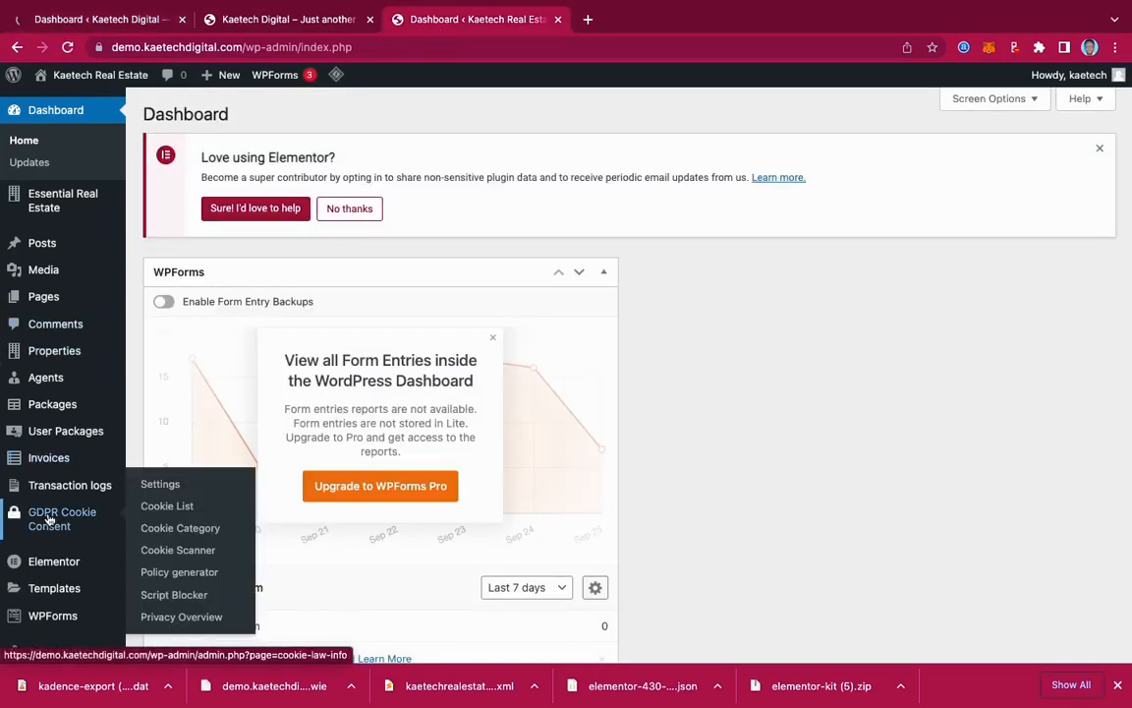
{"action": "scroll", "coordinate": [50, 519], "scroll_direction": "down", "scroll_amount": 3}
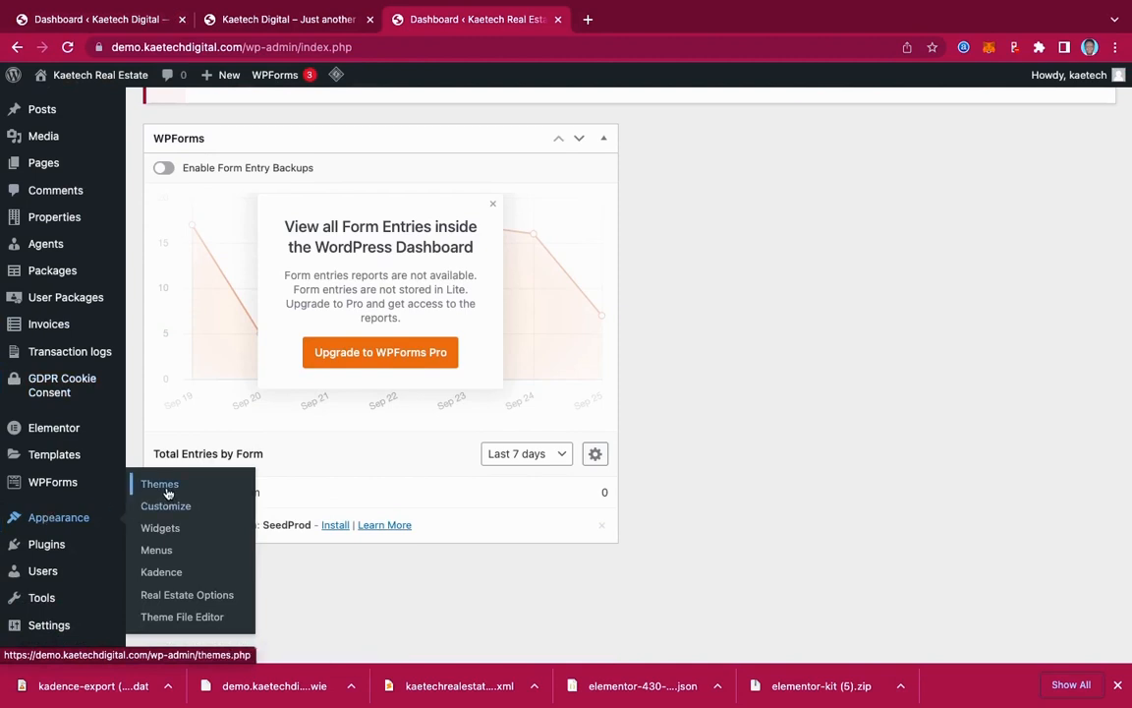
- Open the affiliate site's installed themes and go to adding a new theme
{"action": "left_click", "coordinate": [96, 20]}
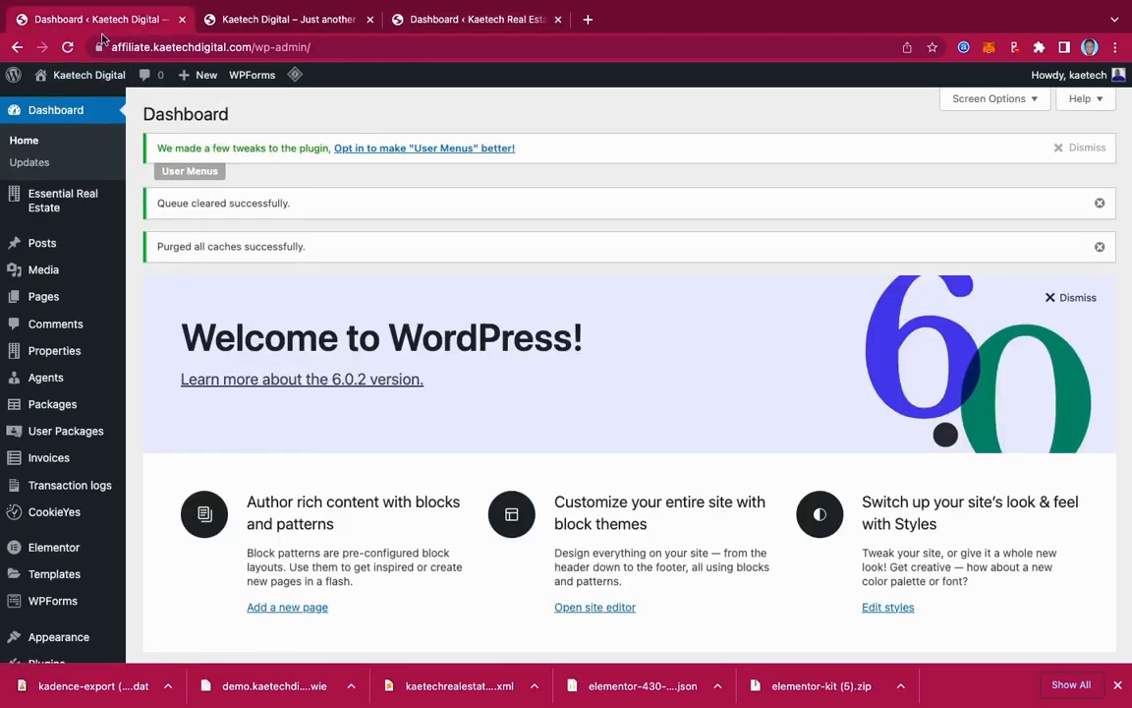
{"action": "scroll", "coordinate": [51, 496], "scroll_direction": "down", "scroll_amount": 3}
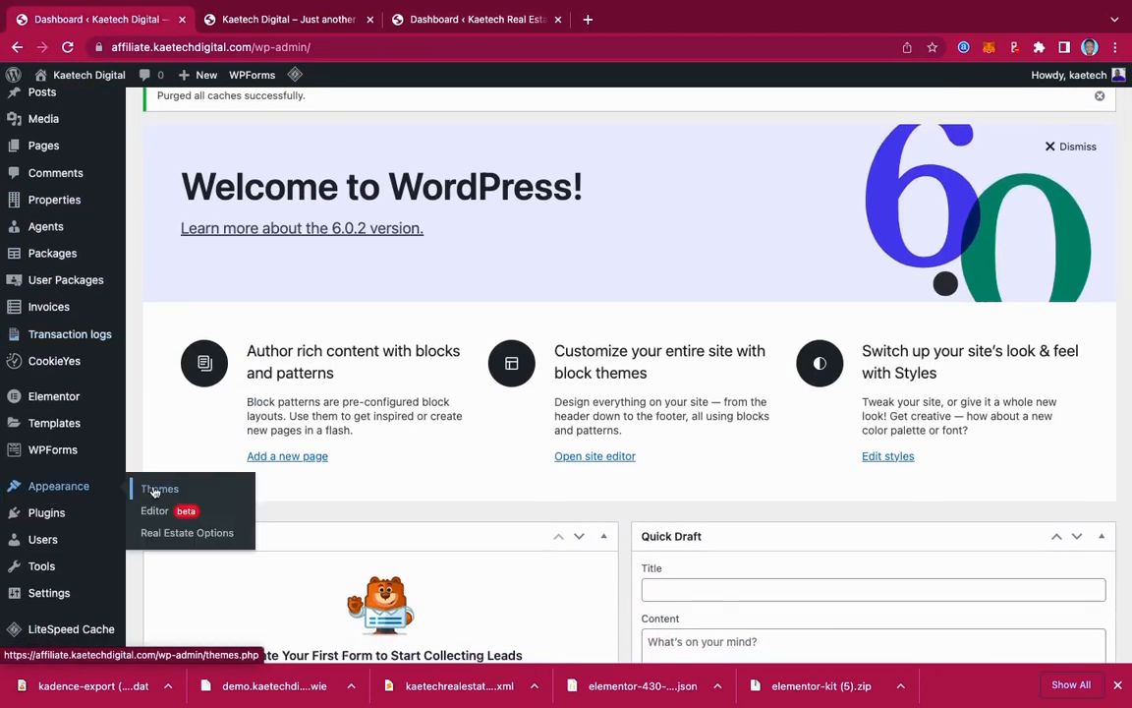
{"action": "left_click", "coordinate": [154, 491]}
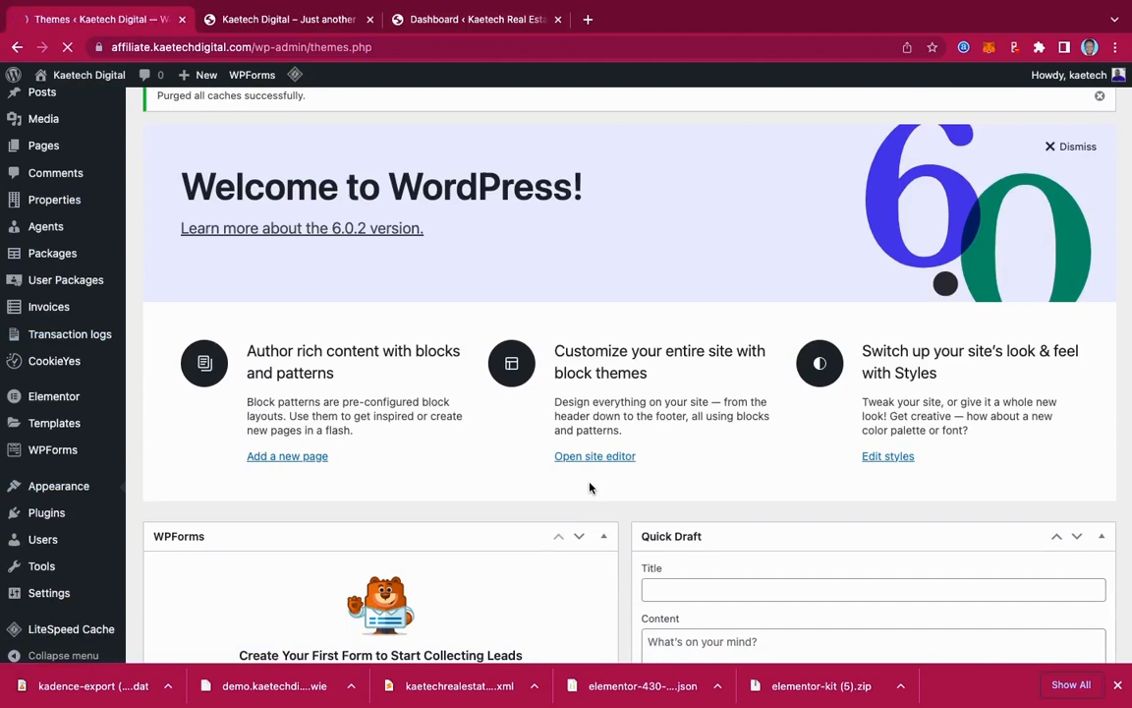
{"action": "scroll", "coordinate": [591, 487], "scroll_direction": "down", "scroll_amount": 4}
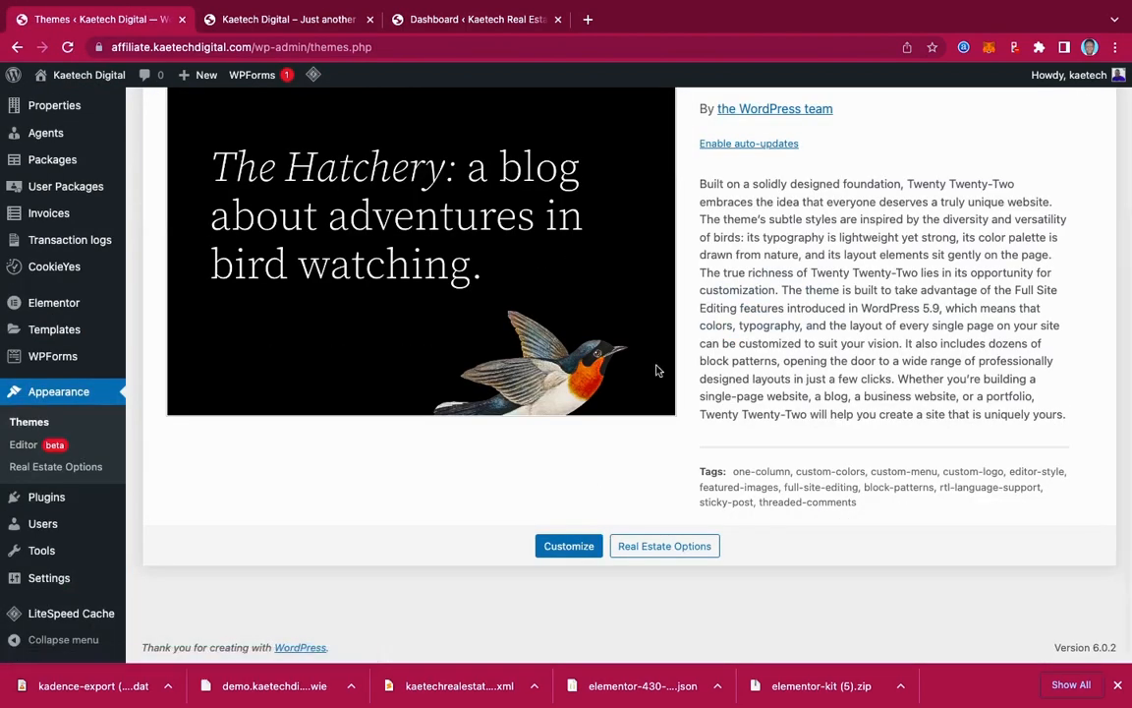
{"action": "scroll", "coordinate": [658, 370], "scroll_direction": "up", "scroll_amount": 5}
{"action": "left_click", "coordinate": [276, 116]}
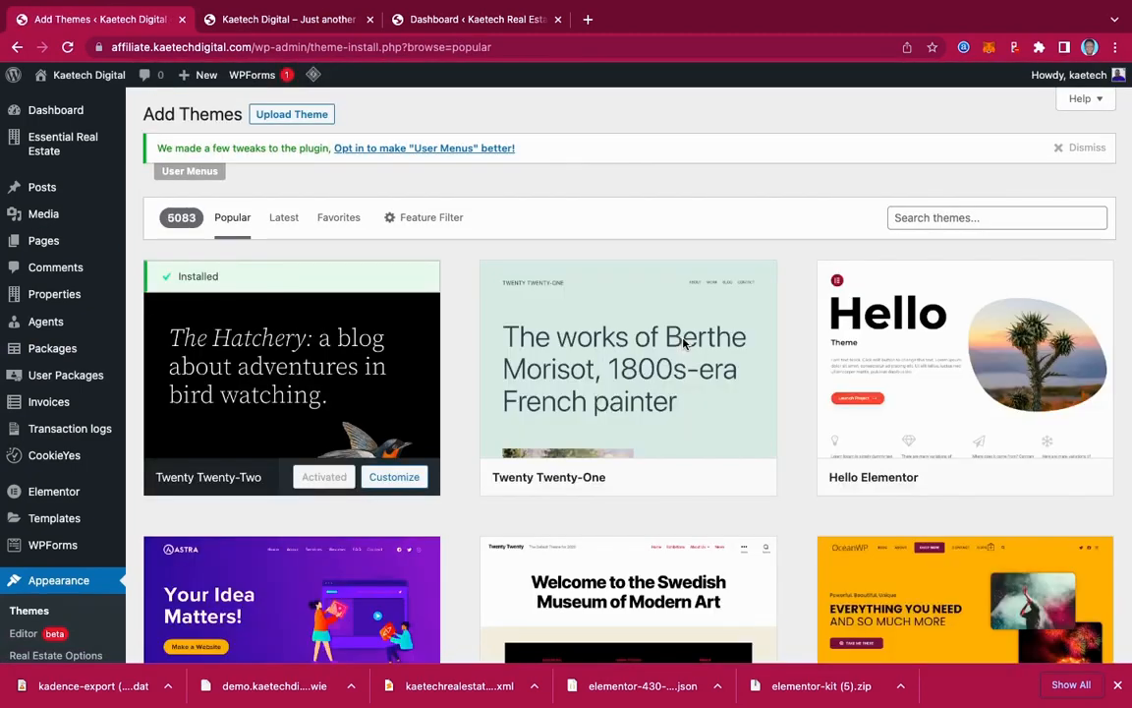
- Search the theme directory for kadence, then install and activate the Kadence theme
{"action": "left_click", "coordinate": [956, 218]}
{"action": "type", "text": "kade"}
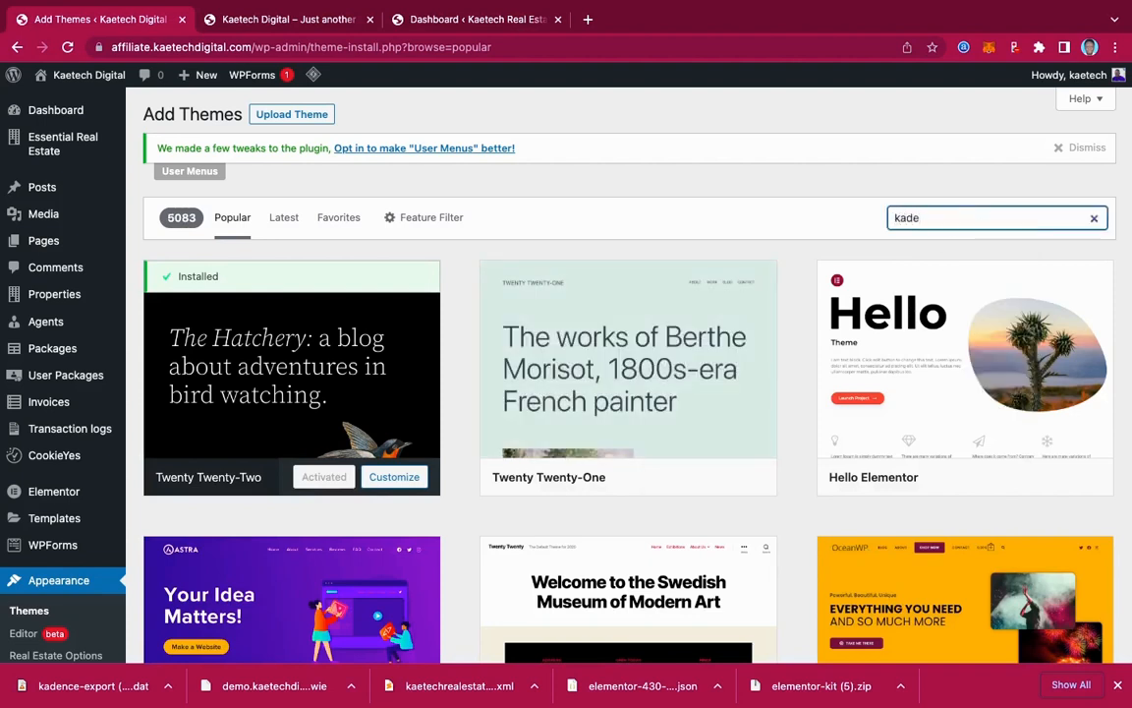
{"action": "type", "text": "nce"}
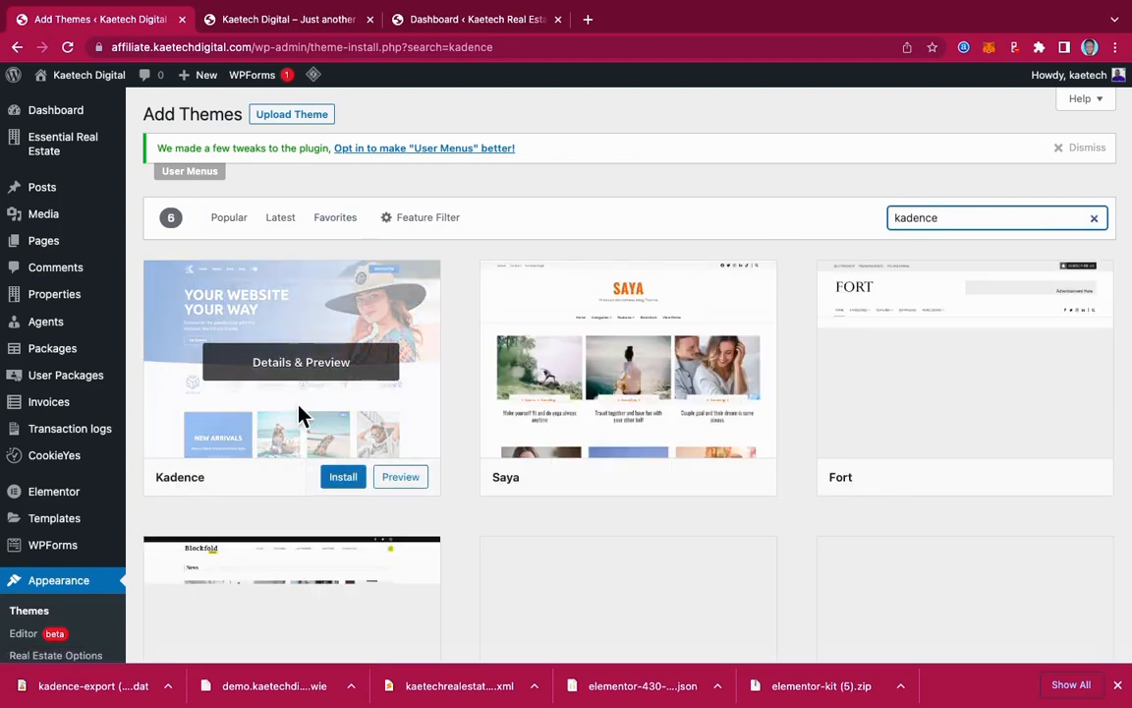
{"action": "left_click", "coordinate": [343, 478]}
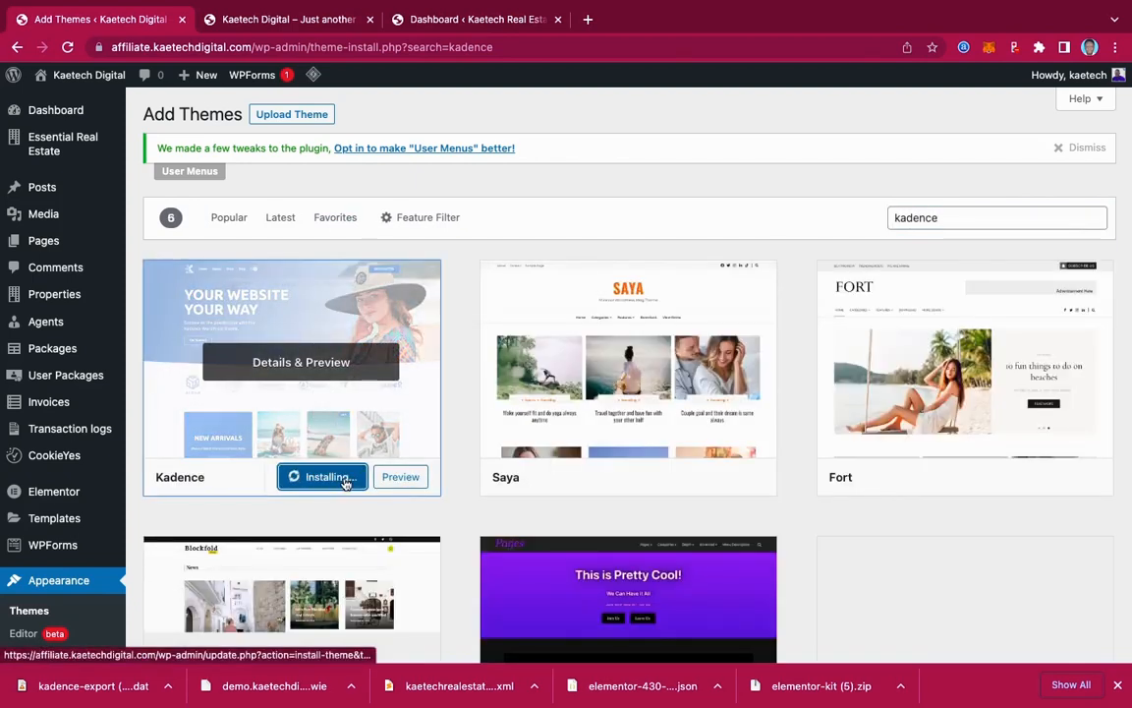
{"action": "left_click", "coordinate": [315, 478]}
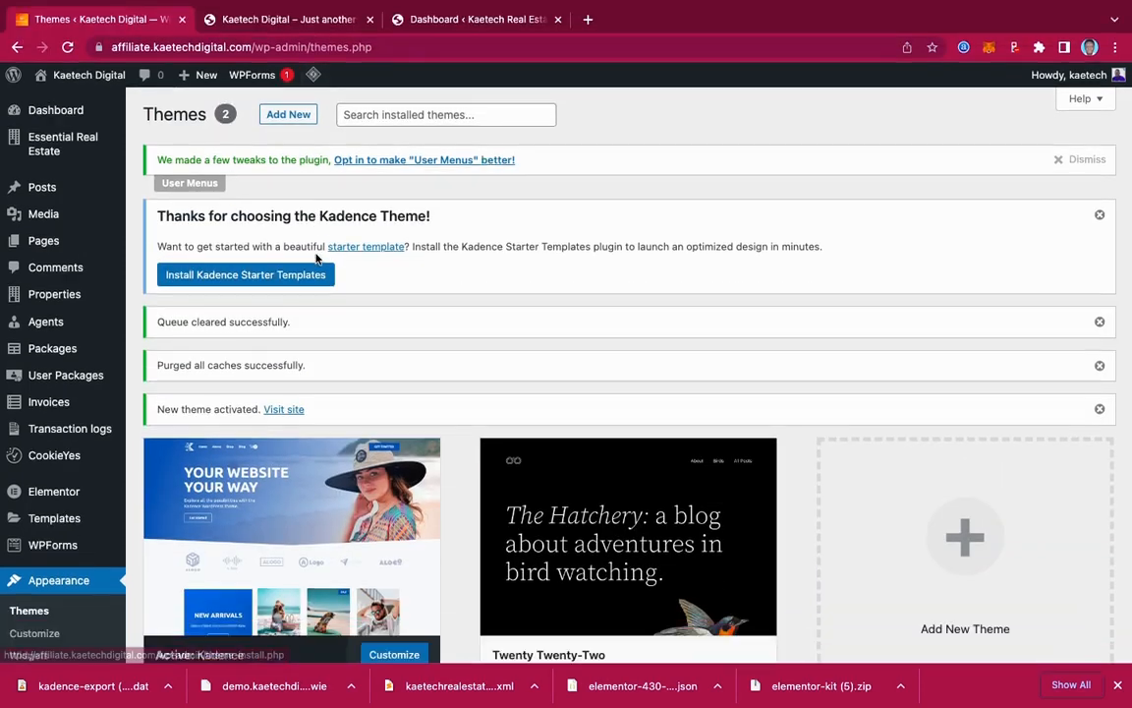
- Reload the affiliate front page and examine its header, navigation, property sections and footer under the Kadence theme
{"action": "left_click", "coordinate": [255, 19]}
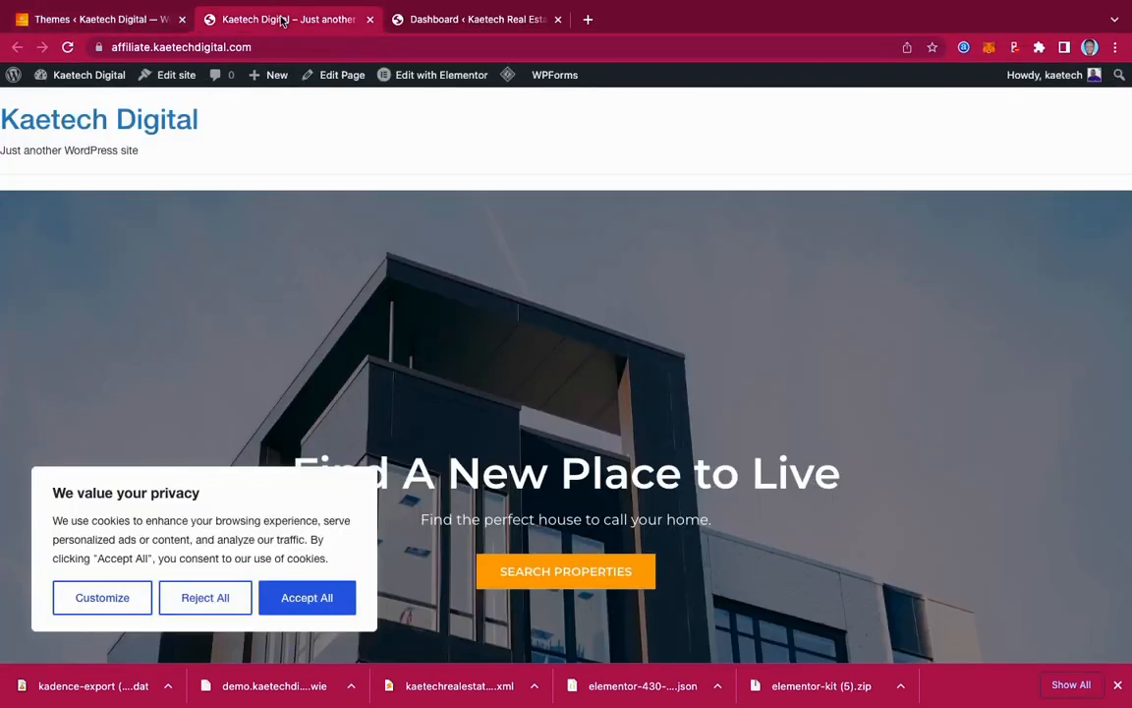
{"action": "left_click", "coordinate": [67, 47]}
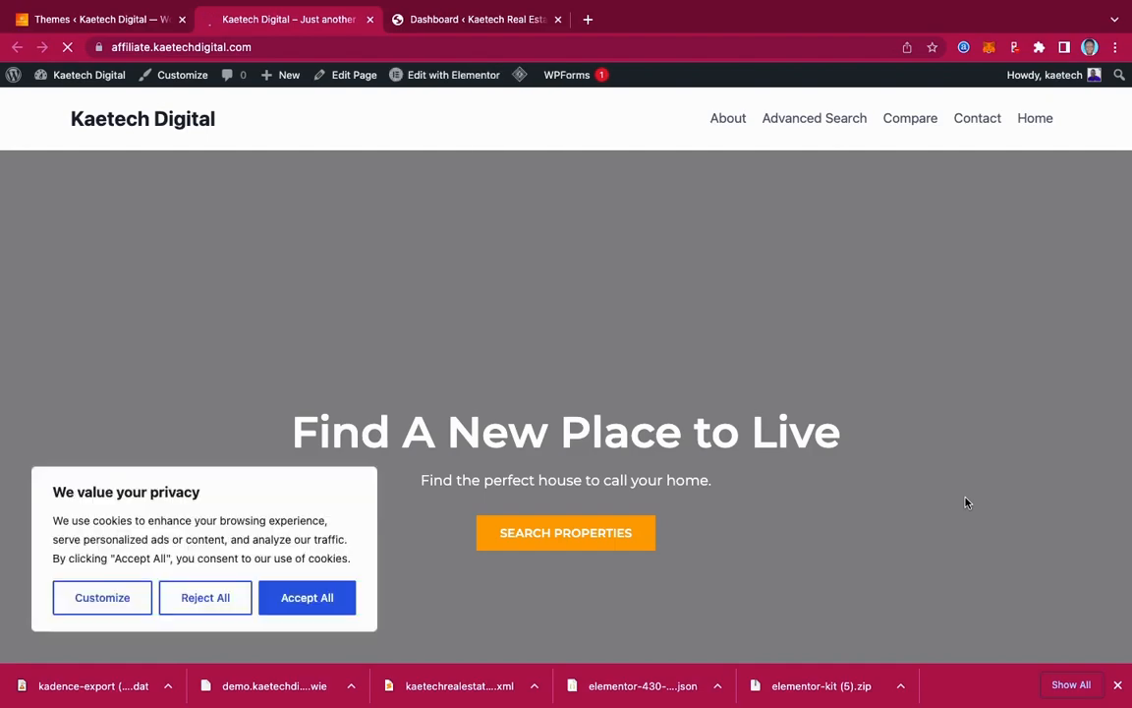
{"action": "scroll", "coordinate": [966, 502], "scroll_direction": "down", "scroll_amount": 10}
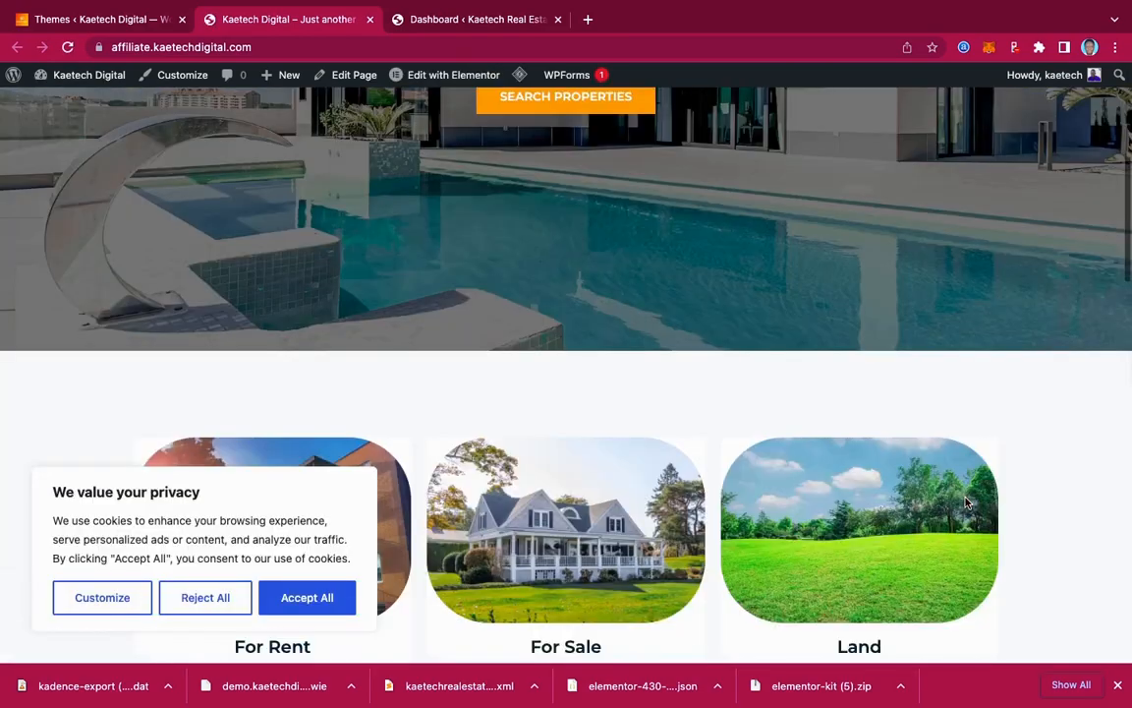
{"action": "scroll", "coordinate": [966, 503], "scroll_direction": "down", "scroll_amount": 20}
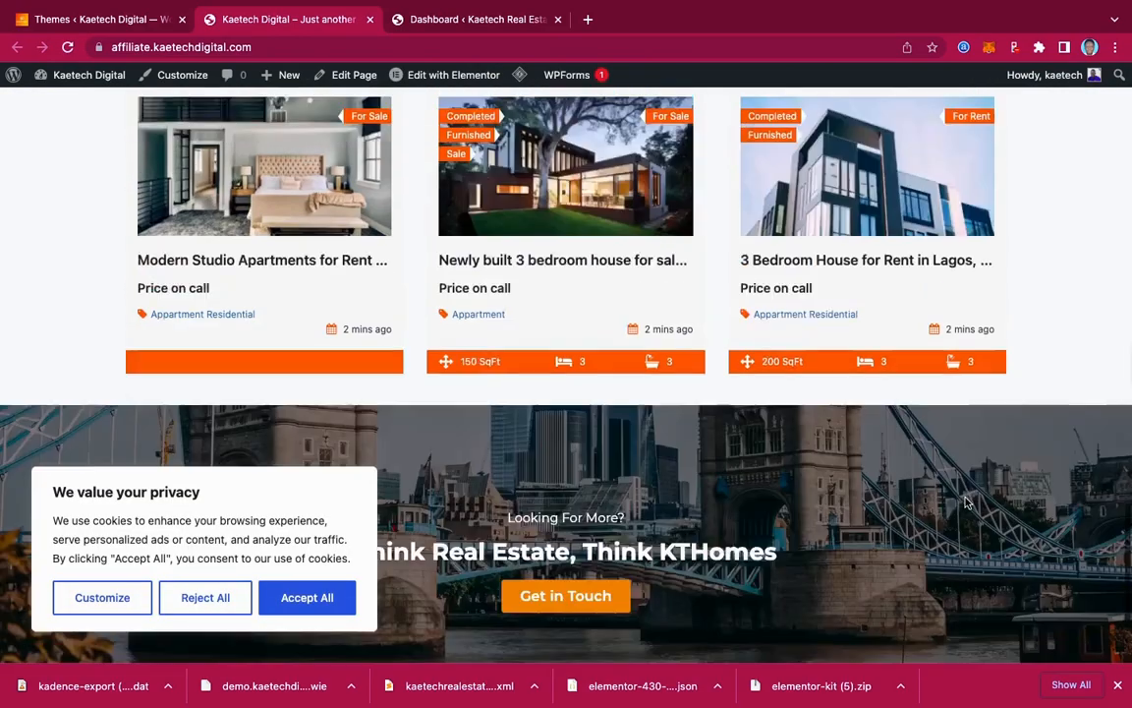
{"action": "scroll", "coordinate": [966, 502], "scroll_direction": "up", "scroll_amount": 20}
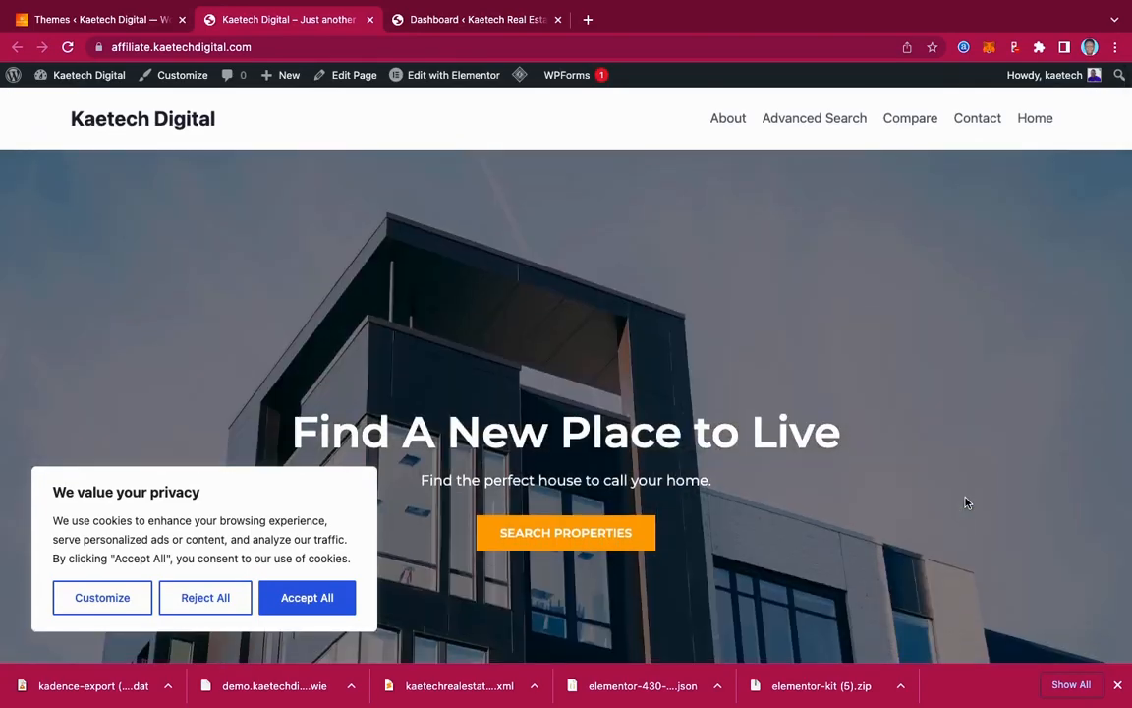
{"action": "scroll", "coordinate": [966, 503], "scroll_direction": "down", "scroll_amount": 20}
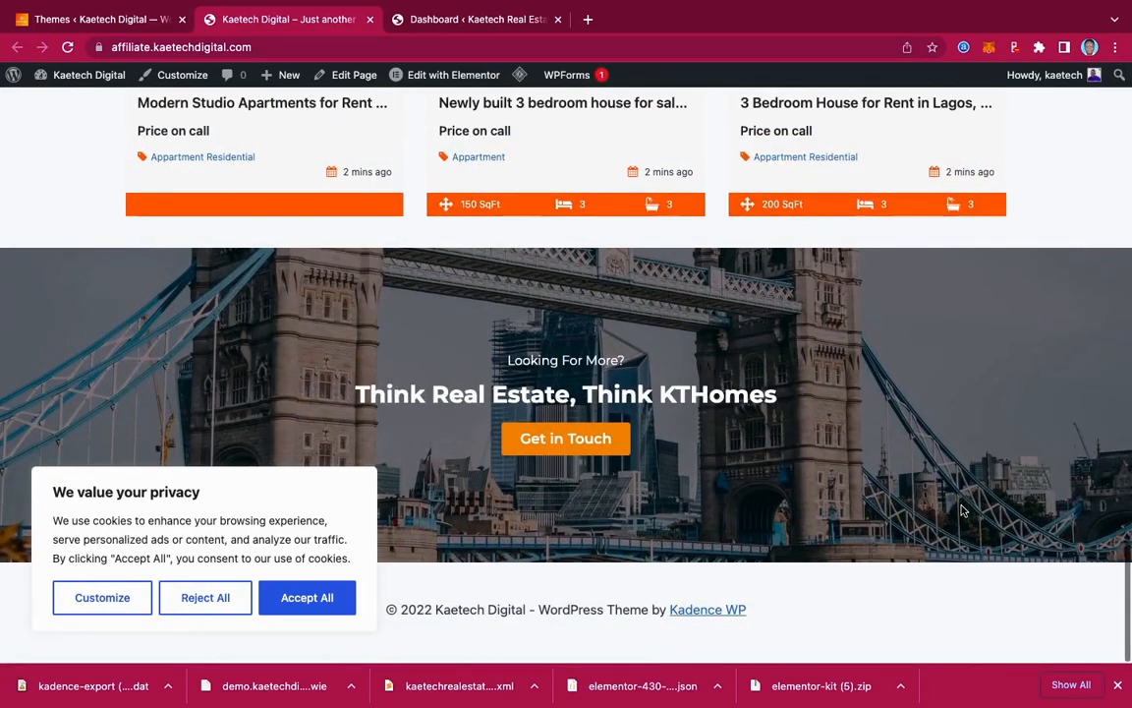
{"action": "scroll", "coordinate": [963, 510], "scroll_direction": "up", "scroll_amount": 20}
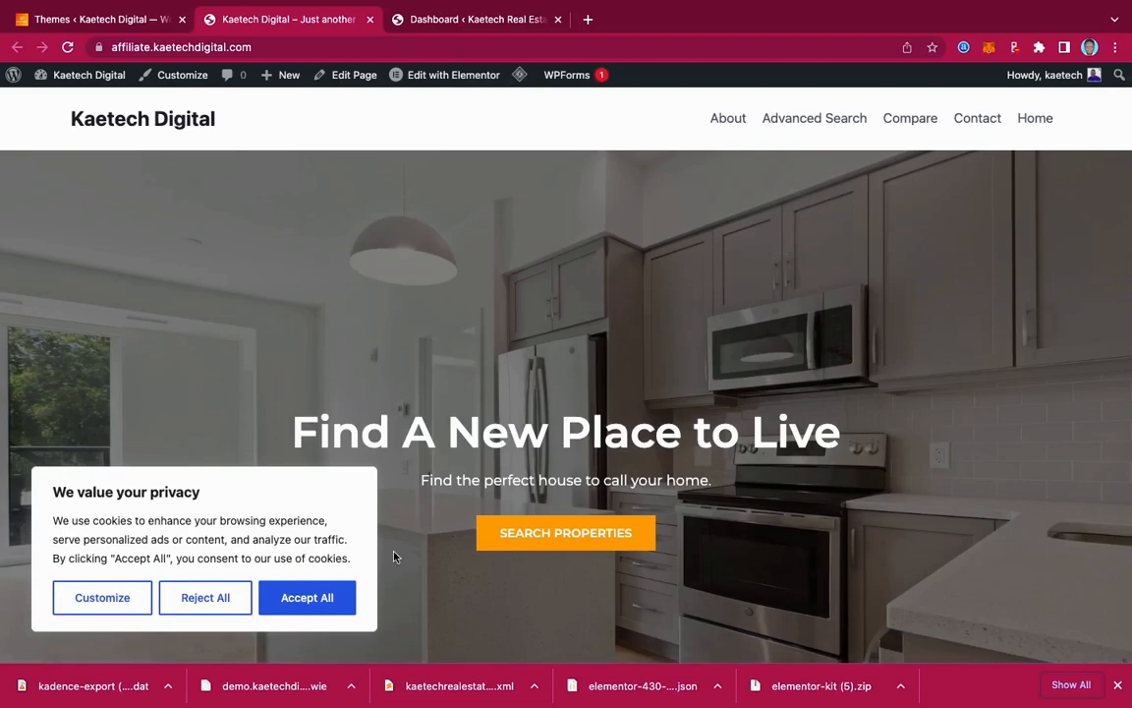
{"action": "scroll", "coordinate": [630, 417], "scroll_direction": "down", "scroll_amount": 10}
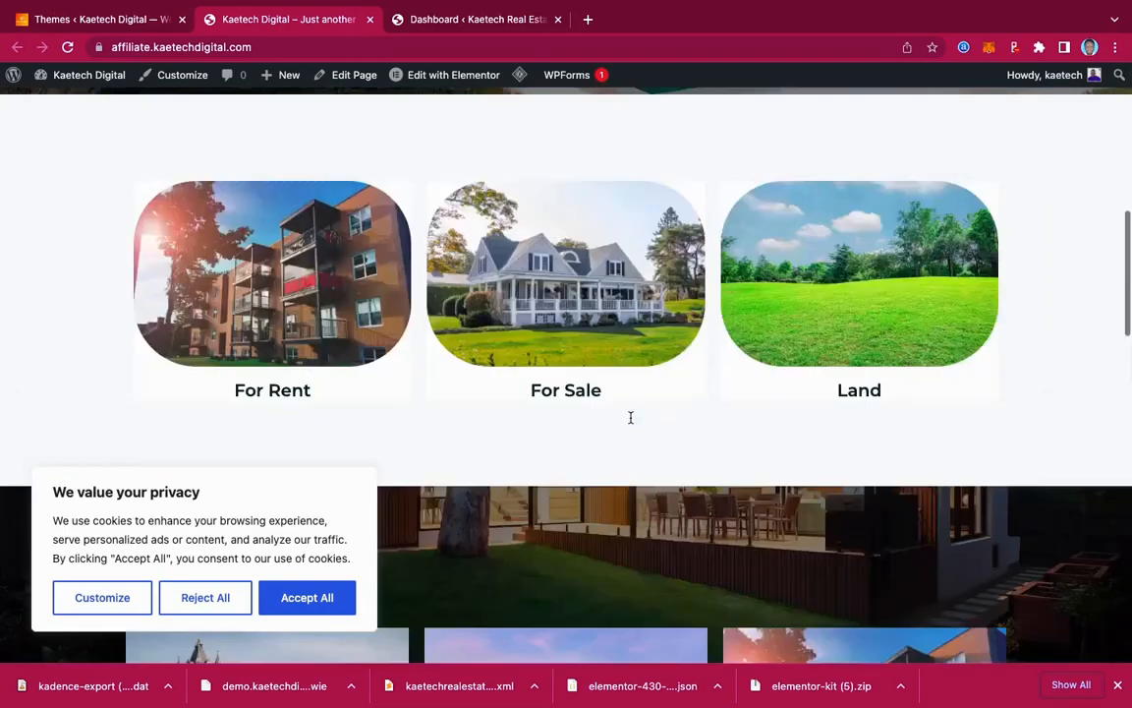
{"action": "scroll", "coordinate": [632, 424], "scroll_direction": "down", "scroll_amount": 10}
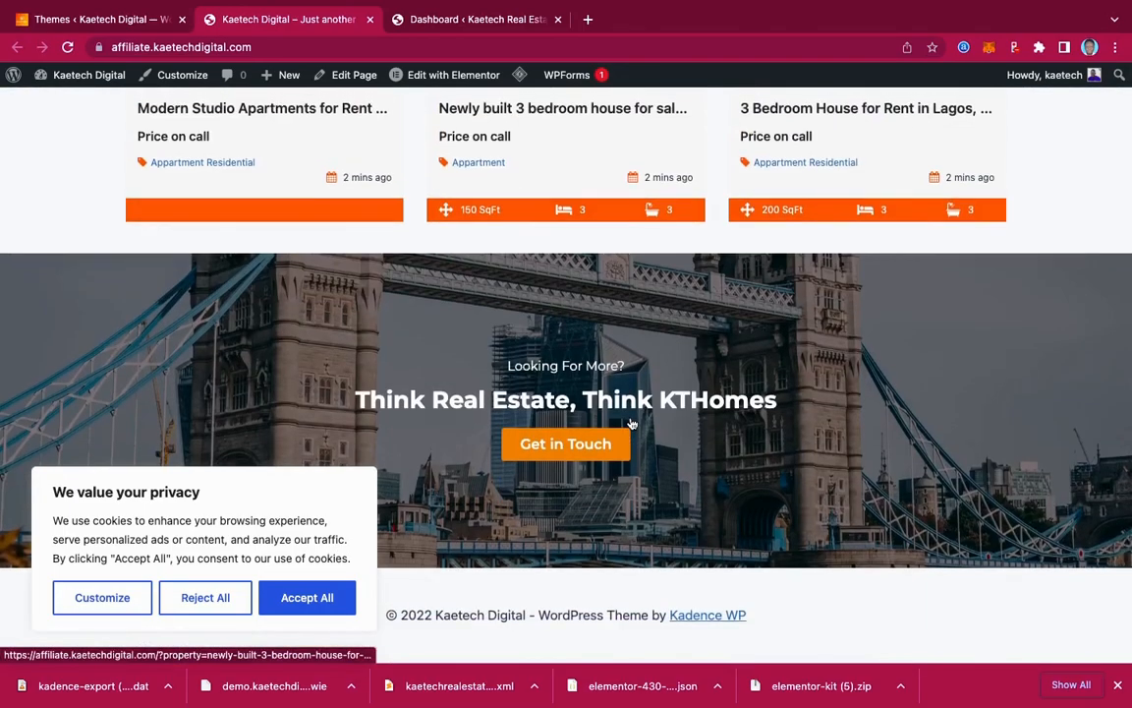
{"action": "scroll", "coordinate": [633, 424], "scroll_direction": "up", "scroll_amount": 20}
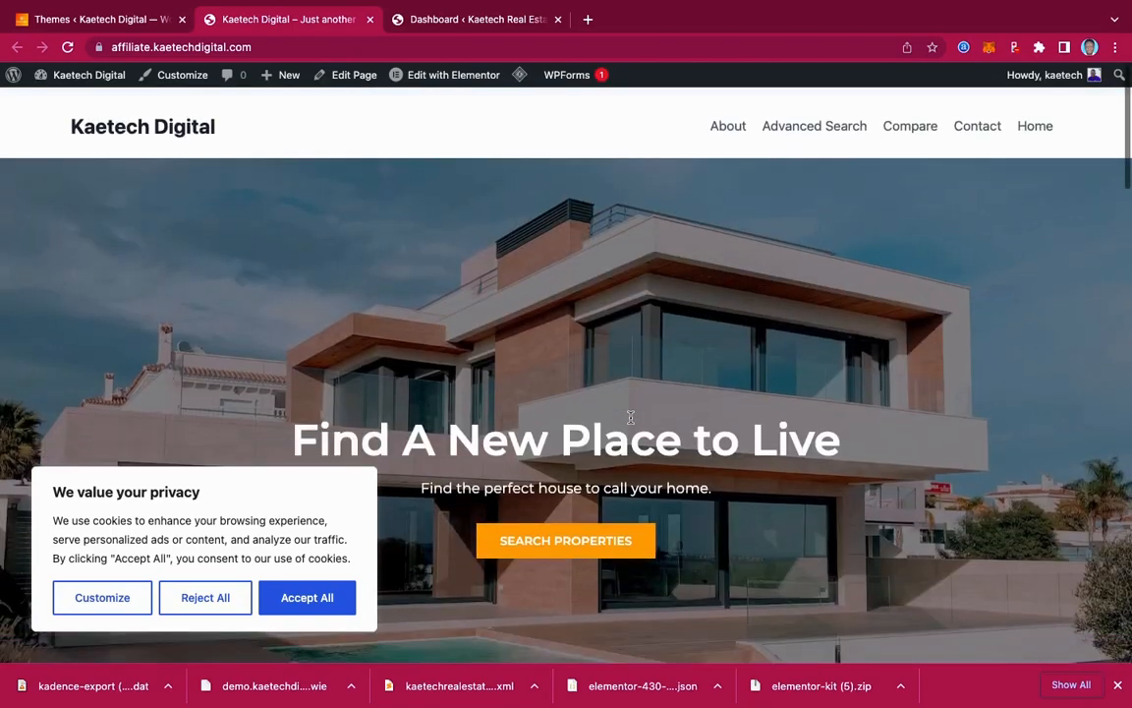
{"action": "scroll", "coordinate": [676, 505], "scroll_direction": "down", "scroll_amount": 20}
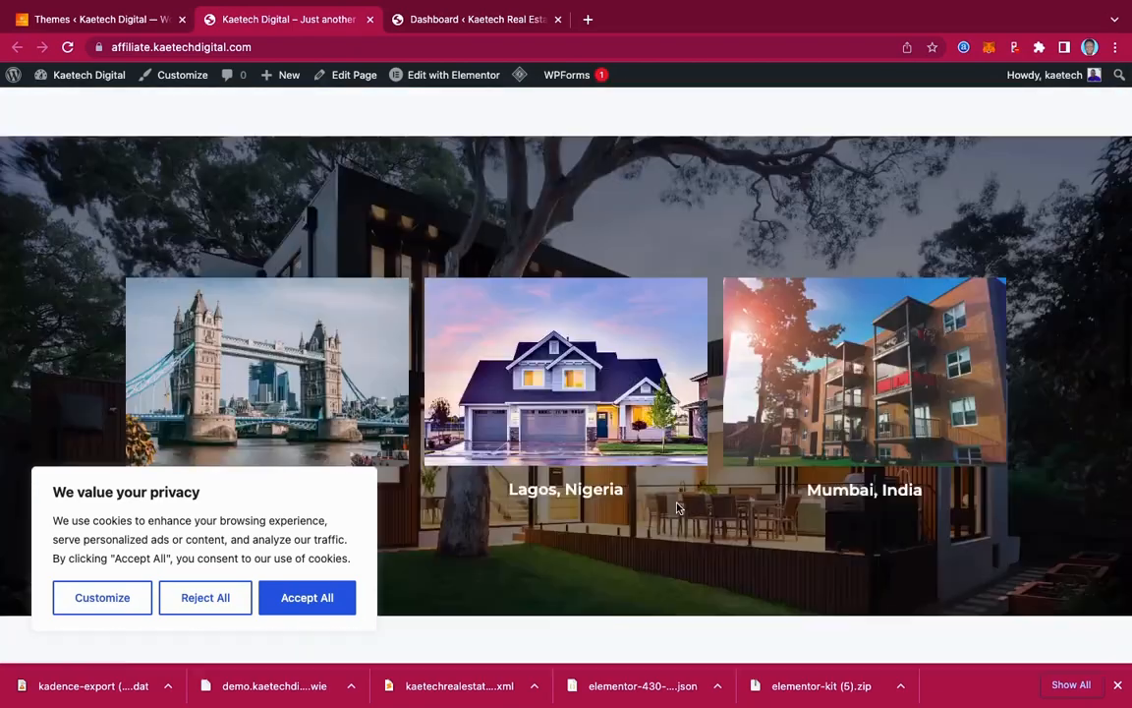
{"action": "scroll", "coordinate": [677, 508], "scroll_direction": "up", "scroll_amount": 20}
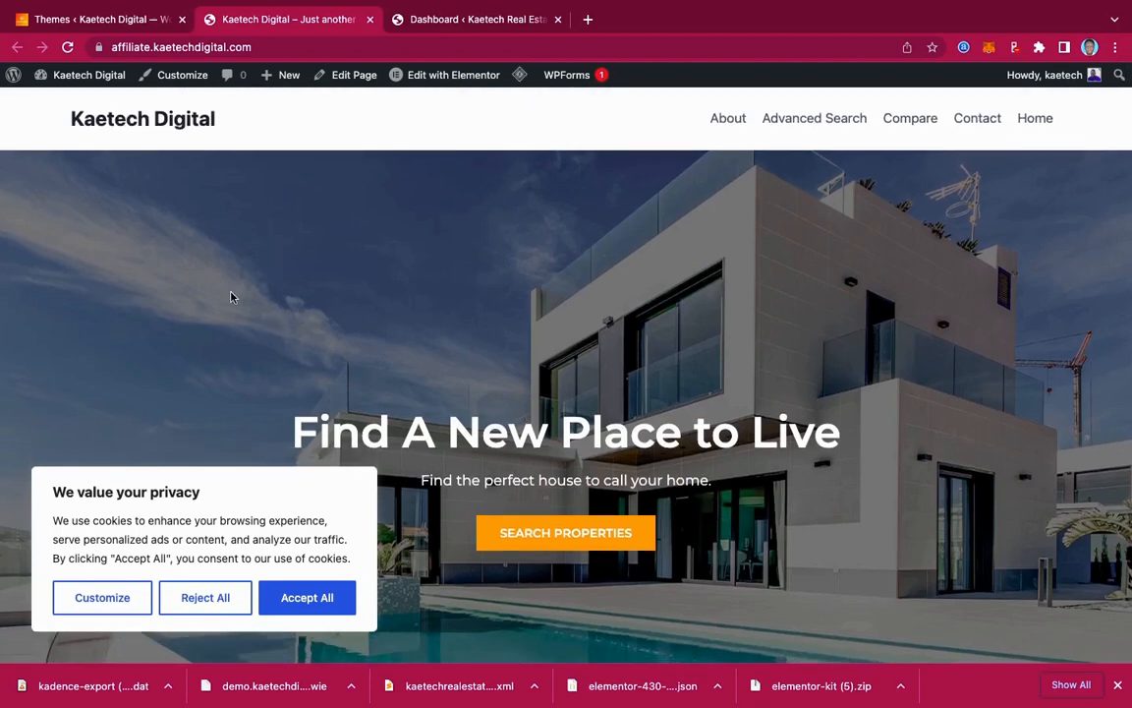
- Return to the affiliate site's themes page and open the theme Customizer
{"action": "left_click", "coordinate": [119, 24]}
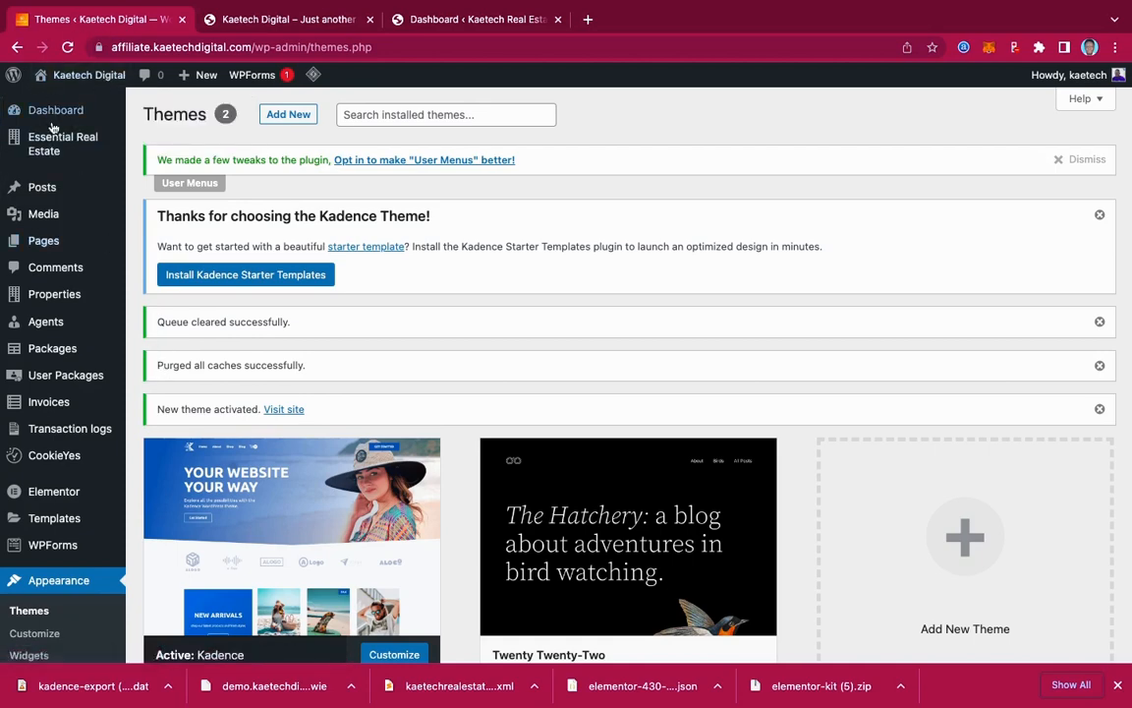
{"action": "scroll", "coordinate": [51, 543], "scroll_direction": "down", "scroll_amount": 1}
{"action": "scroll", "coordinate": [51, 542], "scroll_direction": "down", "scroll_amount": 5}
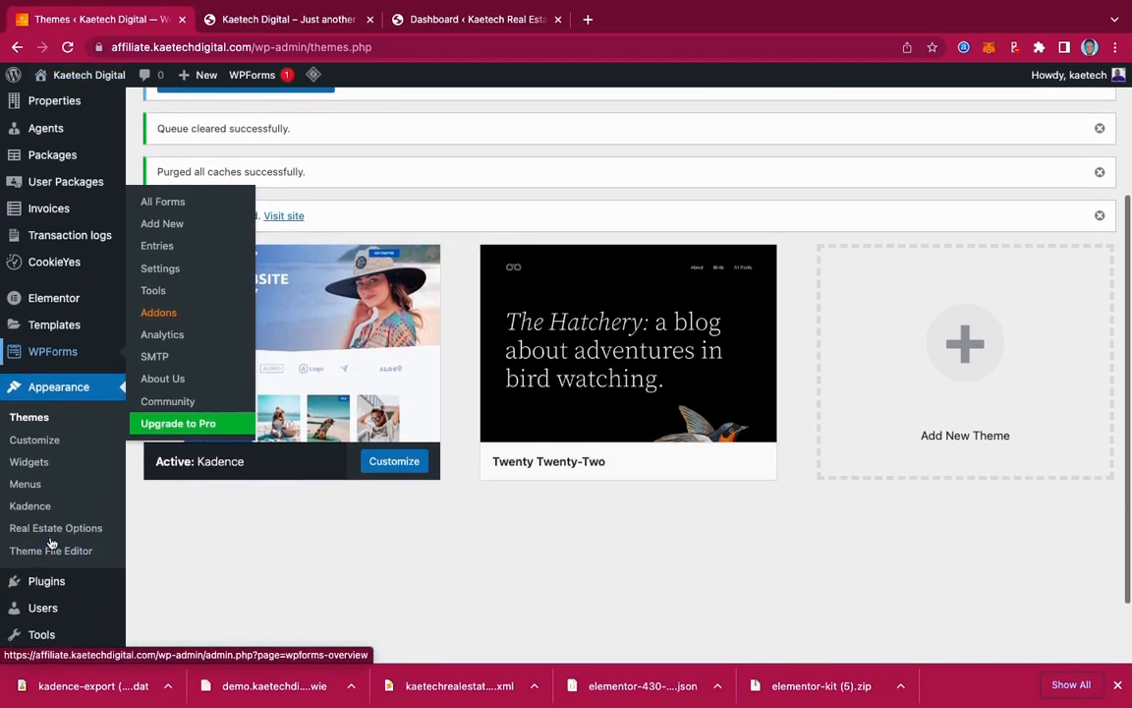
{"action": "left_click", "coordinate": [29, 434]}
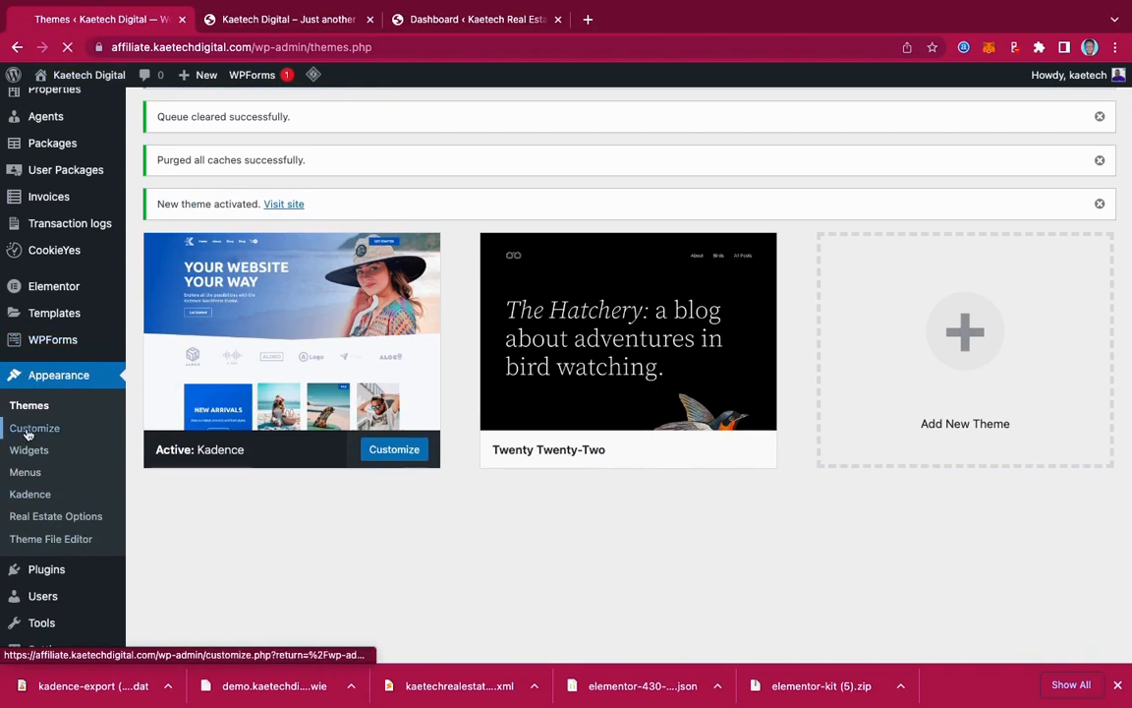
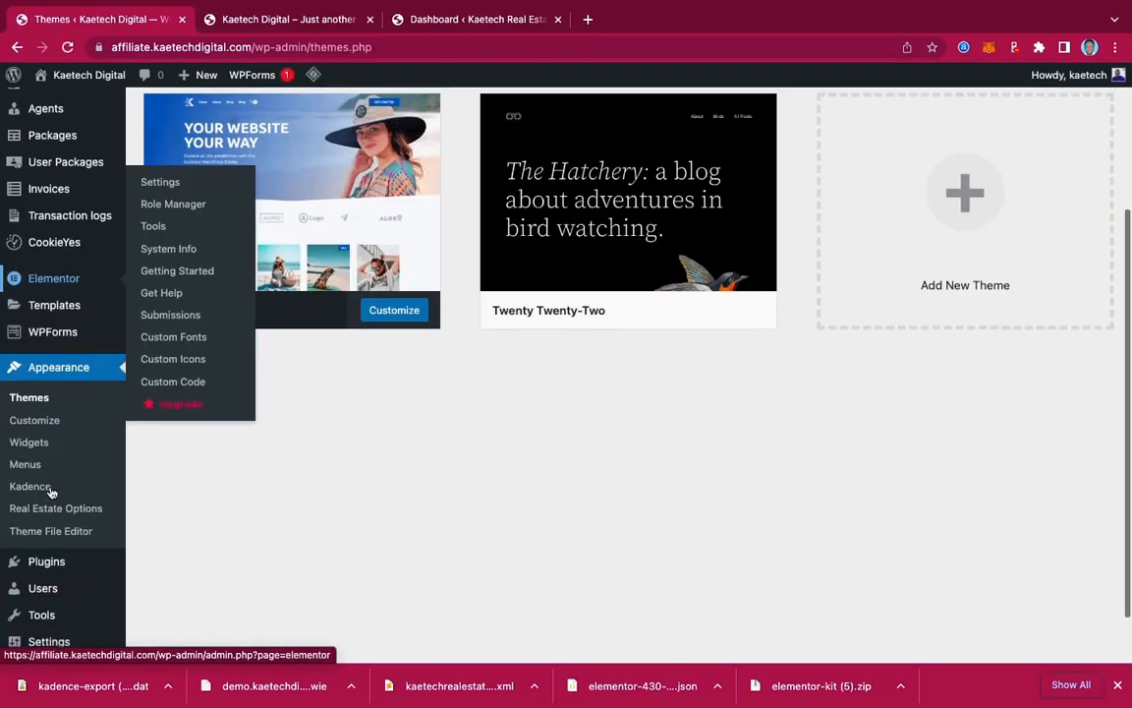
- Go to adding a new plugin on the affiliate site and search the plugin directory for Customizer Export/Import
{"action": "scroll", "coordinate": [49, 393], "scroll_direction": "down", "scroll_amount": 1}
{"action": "mouse_move", "coordinate": [46, 496]}
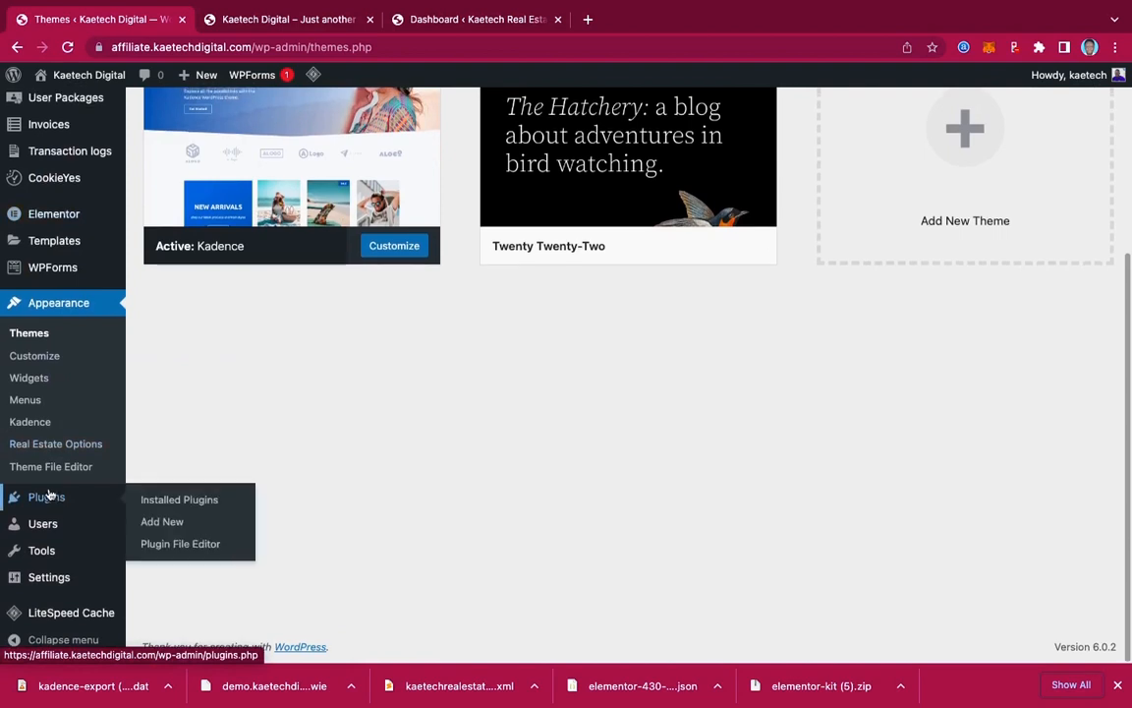
{"action": "left_click", "coordinate": [148, 522]}
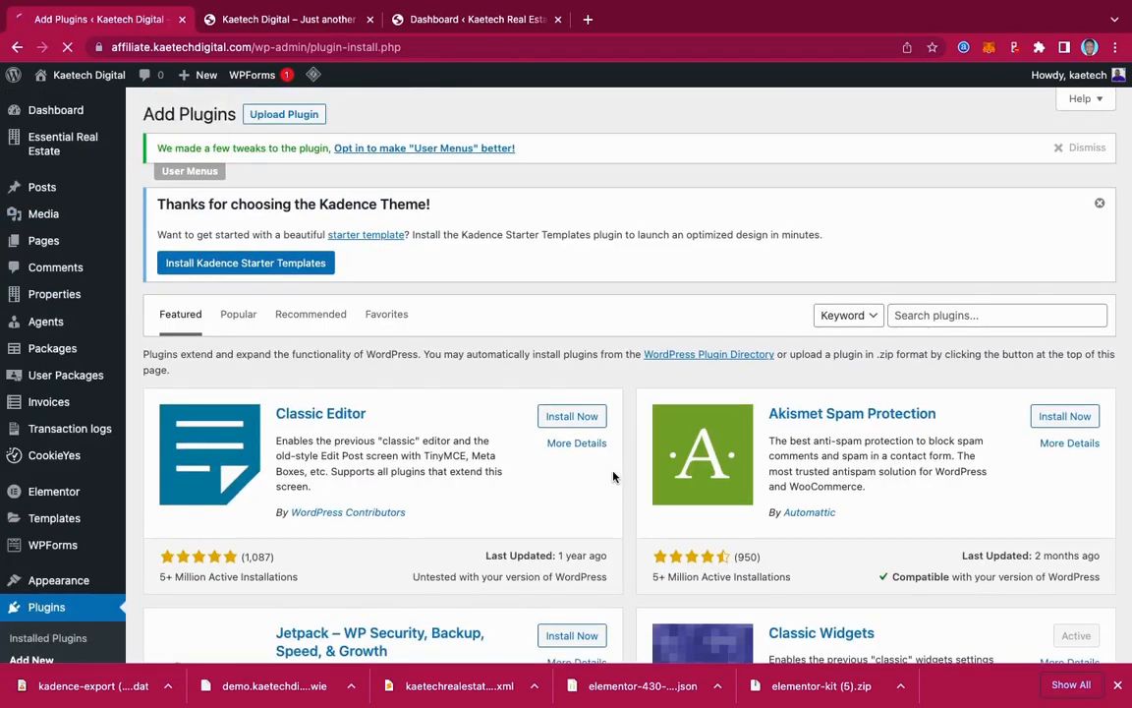
{"action": "left_click", "coordinate": [944, 315]}
{"action": "type", "text": "c"}
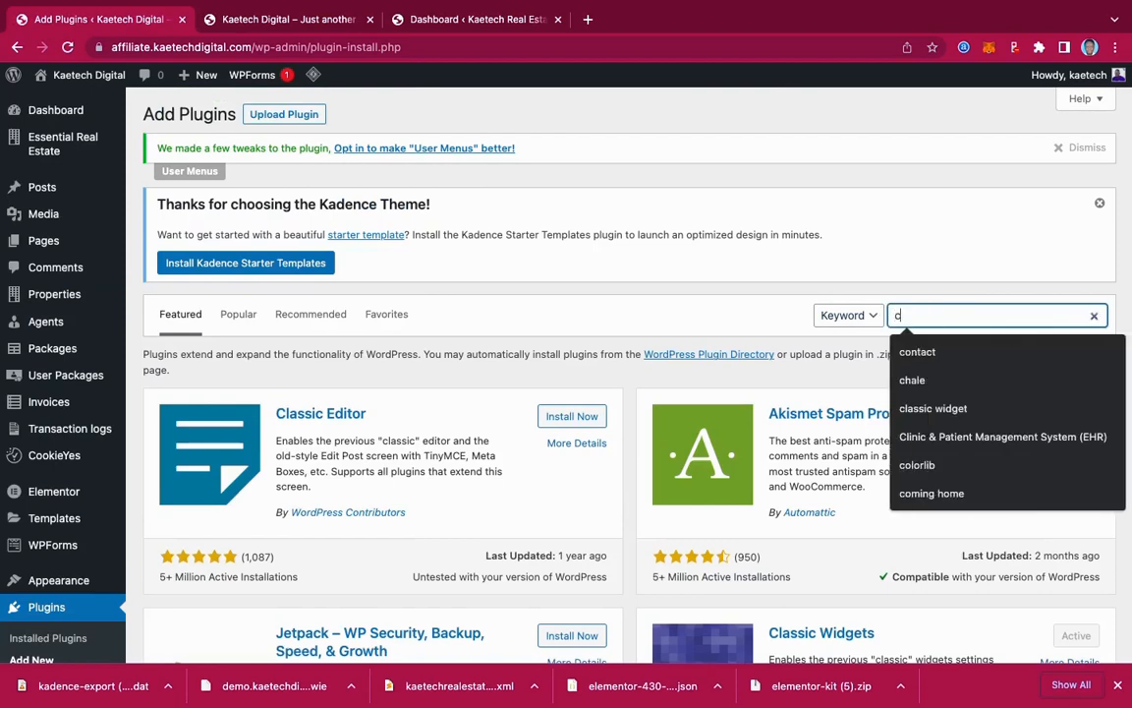
{"action": "type", "text": "ustomi"}
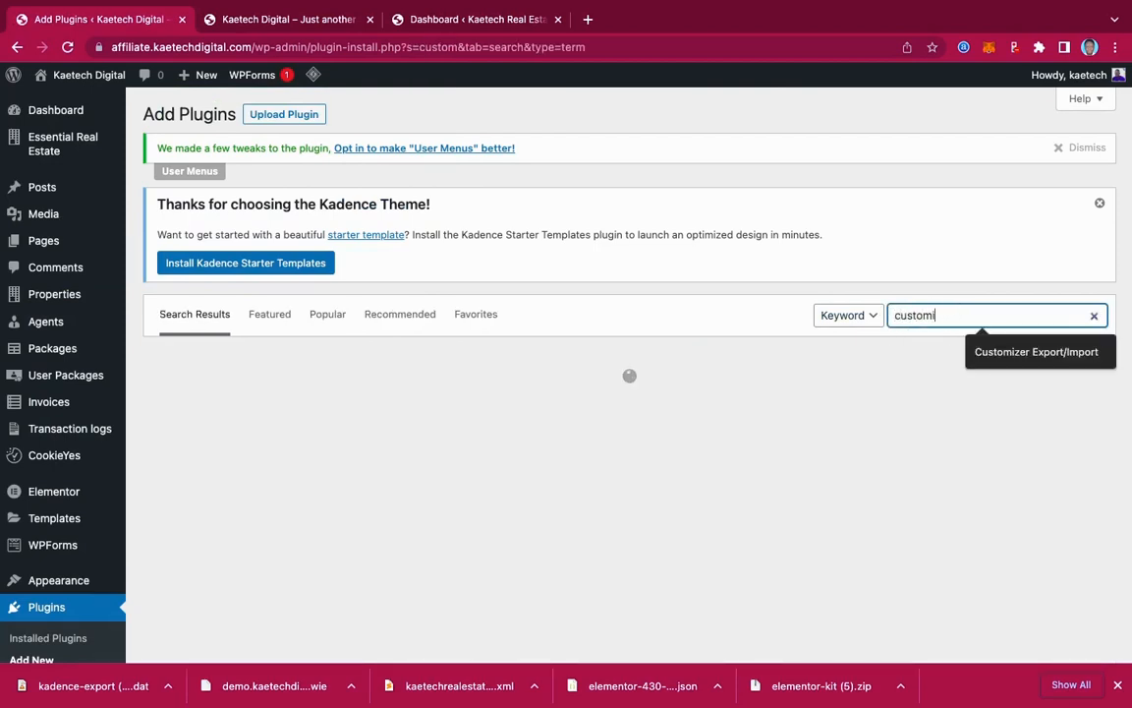
{"action": "type", "text": "zer Export/Import"}
{"action": "left_click", "coordinate": [1012, 350]}
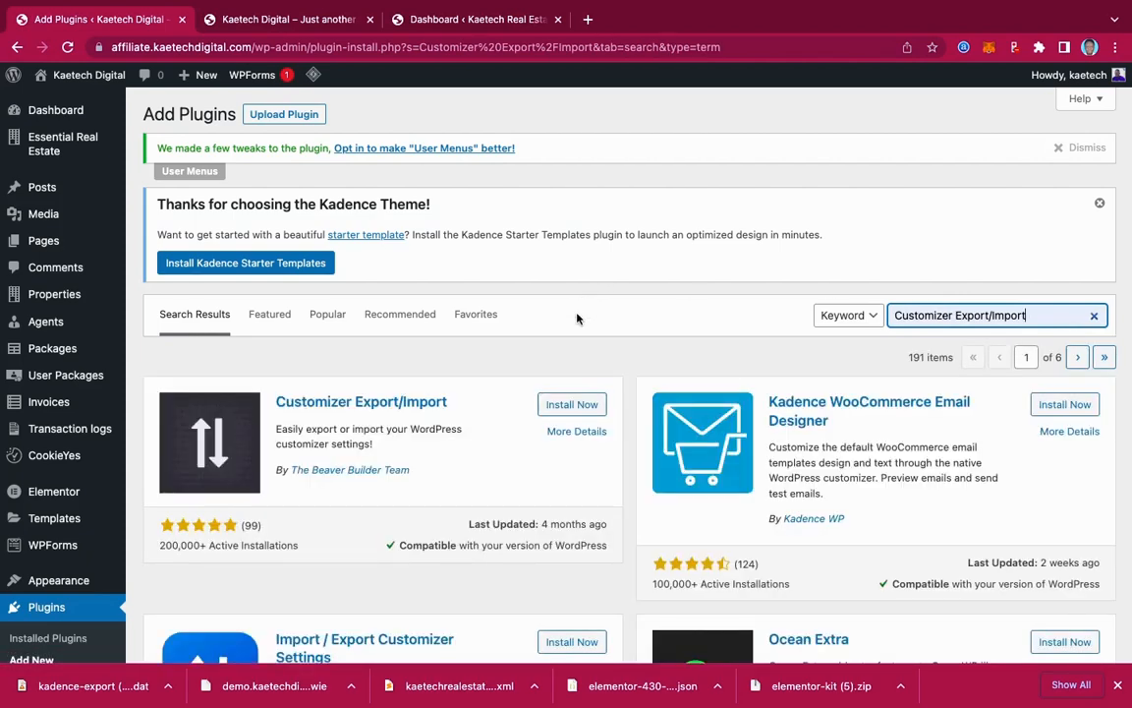
- Install and activate the Customizer Export/Import plugin by The Beaver Builder Team, and check it in the installed plugins list
{"action": "left_click", "coordinate": [587, 405]}
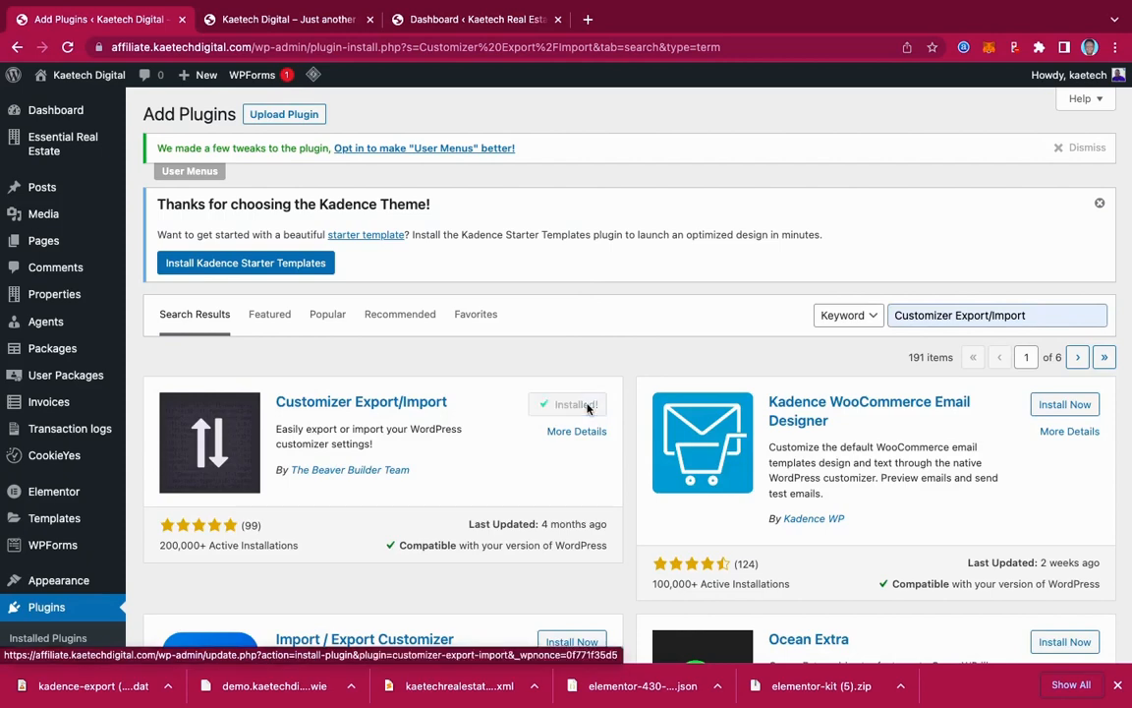
{"action": "left_click", "coordinate": [580, 405]}
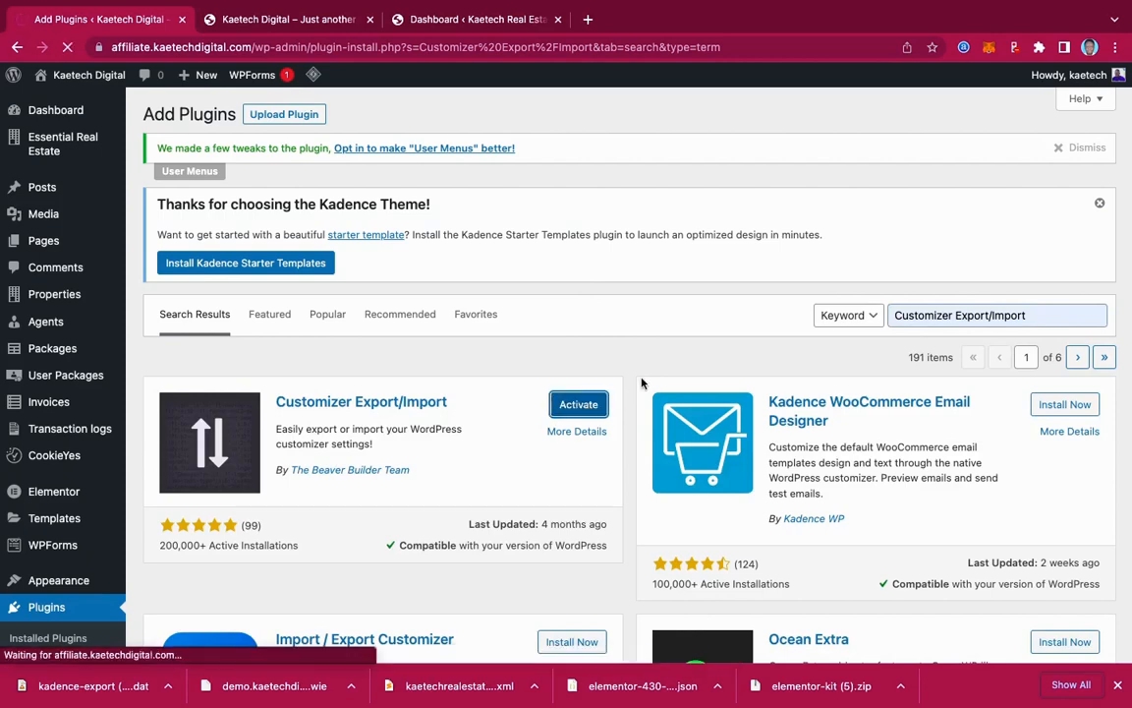
{"action": "scroll", "coordinate": [386, 409], "scroll_direction": "down", "scroll_amount": 5}
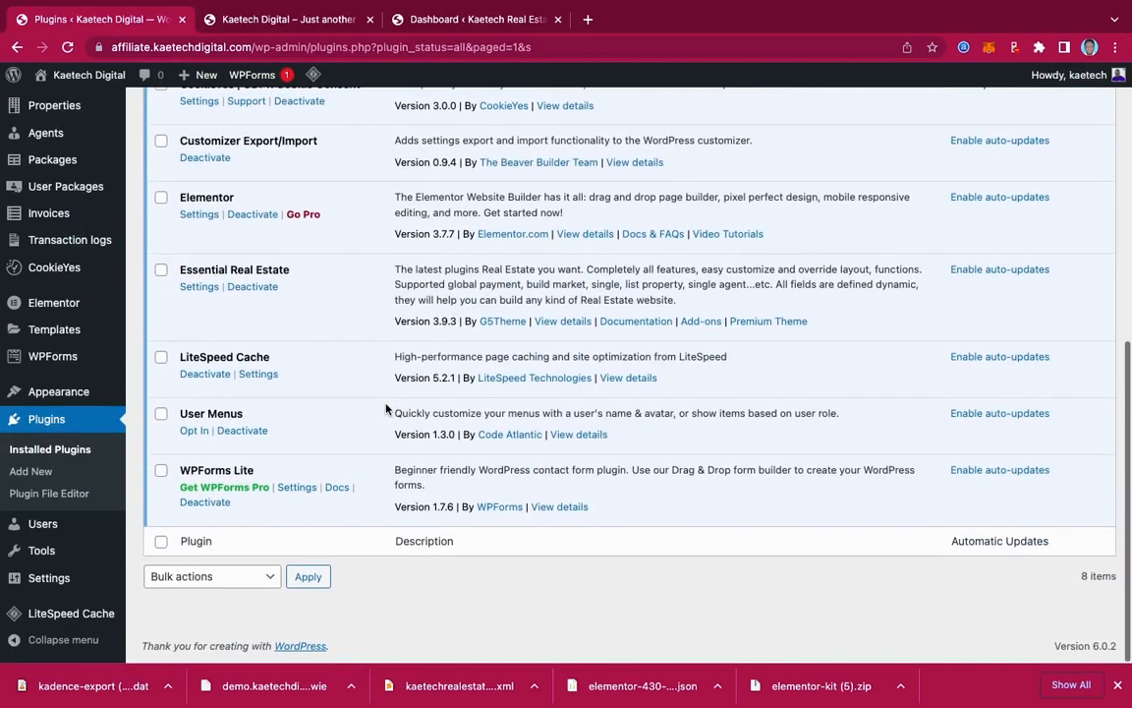
{"action": "scroll", "coordinate": [386, 409], "scroll_direction": "up", "scroll_amount": 5}
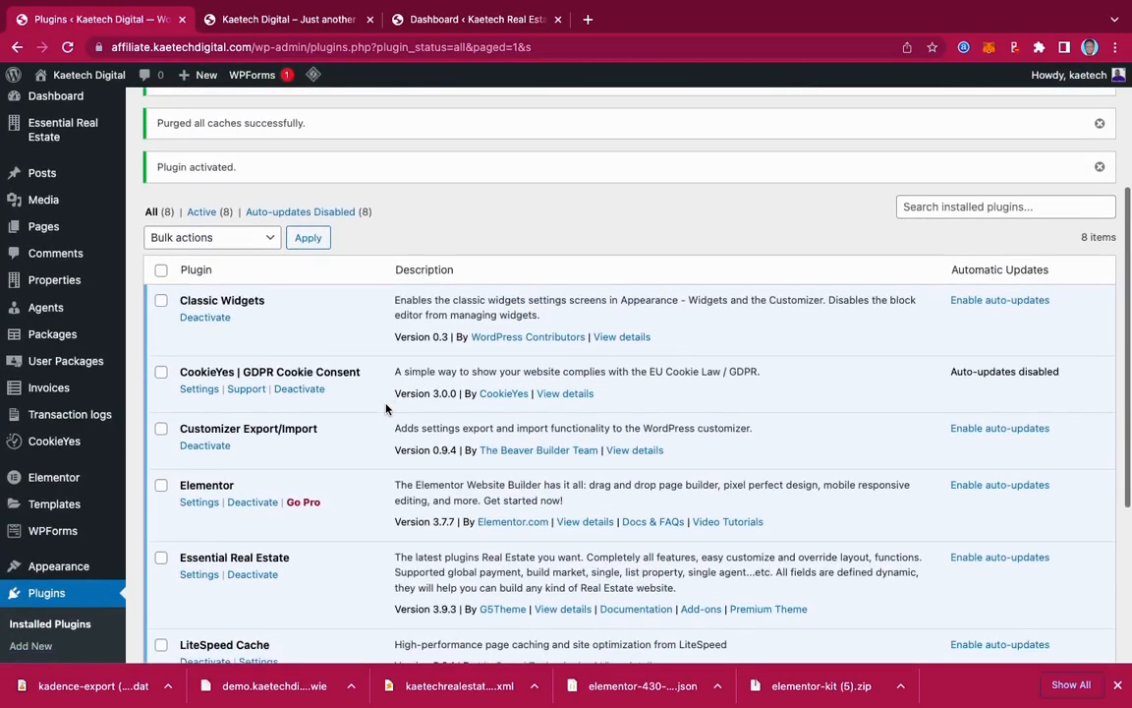
{"action": "mouse_move", "coordinate": [47, 570]}
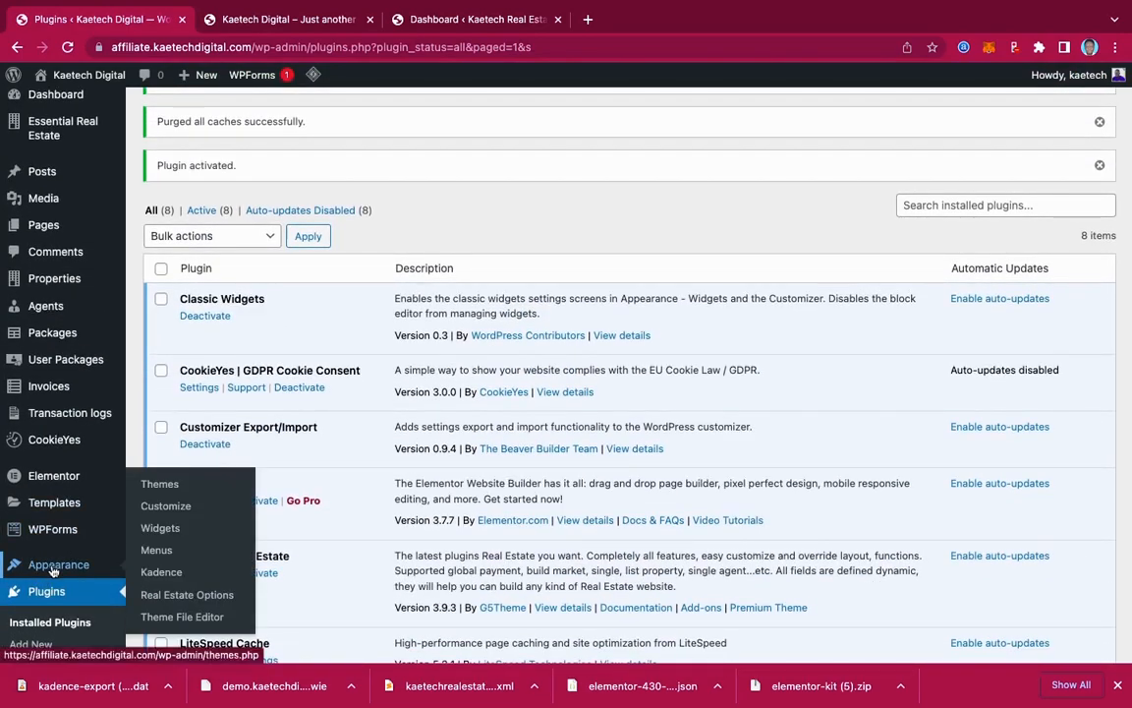
- Open the Export/Import section of the Kadence theme customizer
{"action": "left_click", "coordinate": [166, 506]}
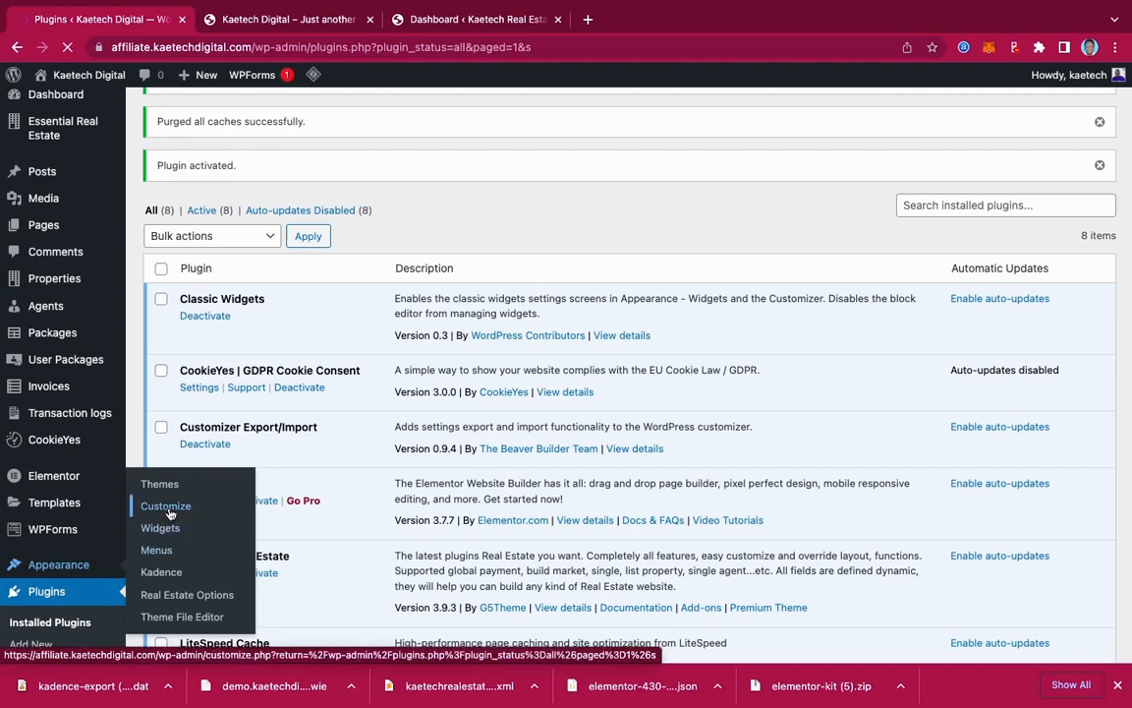
{"action": "scroll", "coordinate": [160, 487], "scroll_direction": "down", "scroll_amount": 1}
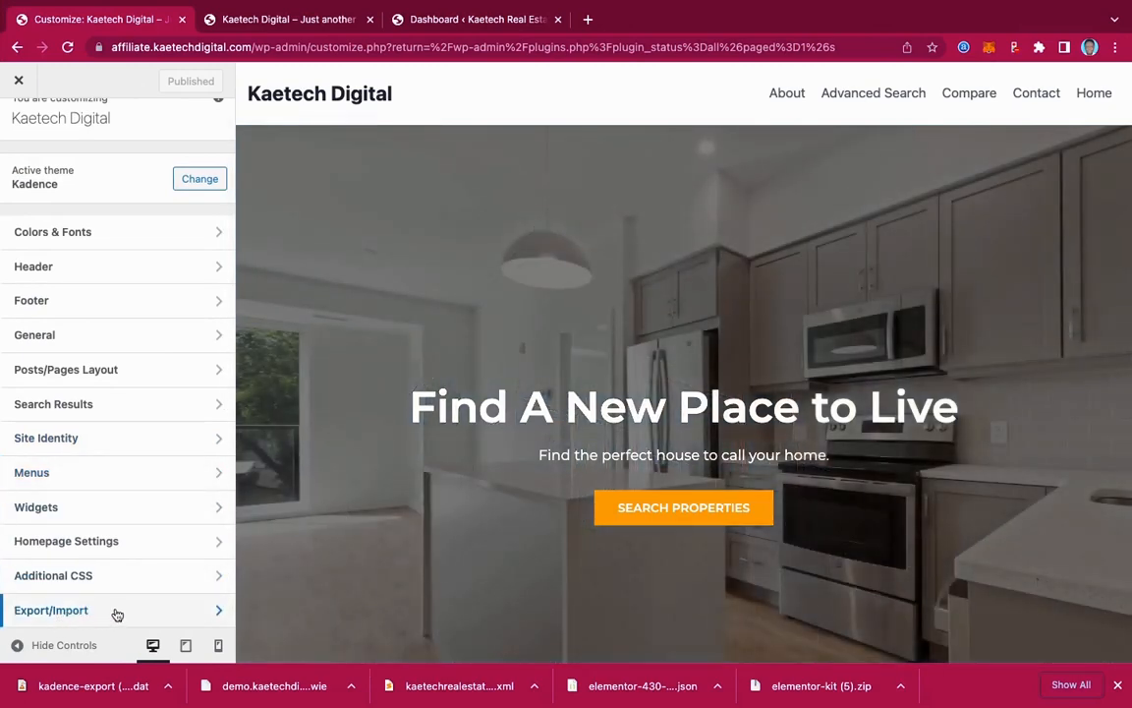
{"action": "left_click", "coordinate": [117, 615]}
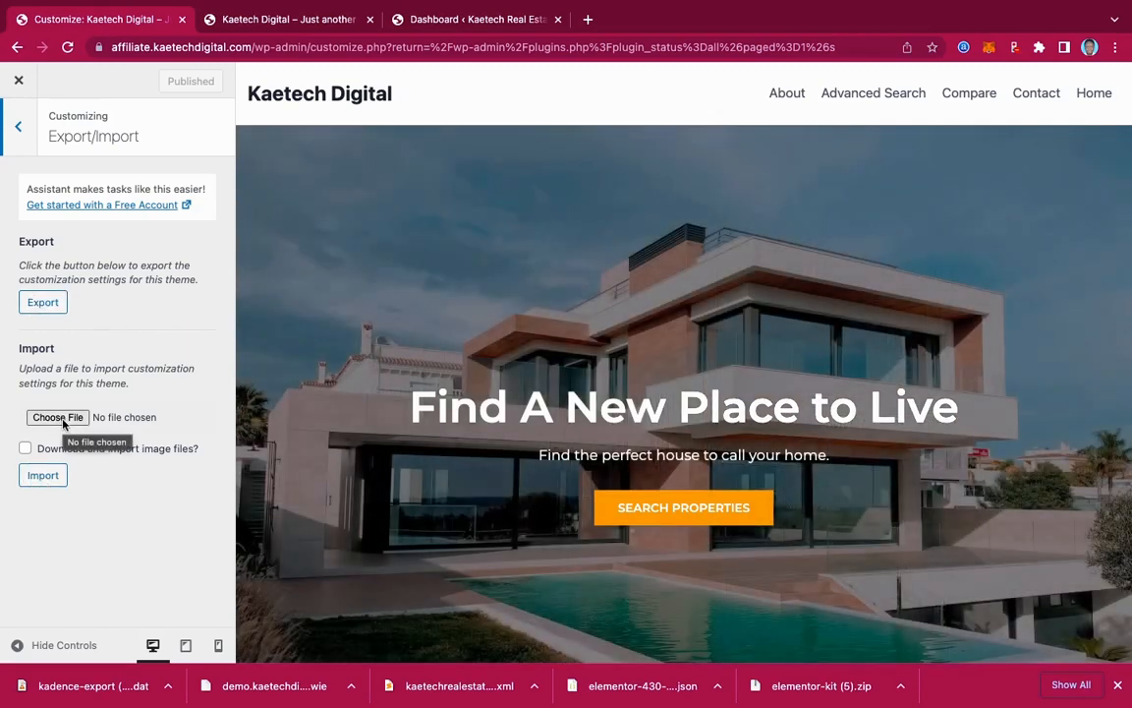
- Import the theme customization settings from Customizer.dat on the Desktop, with downloading and importing of image files enabled
{"action": "left_click", "coordinate": [64, 421]}
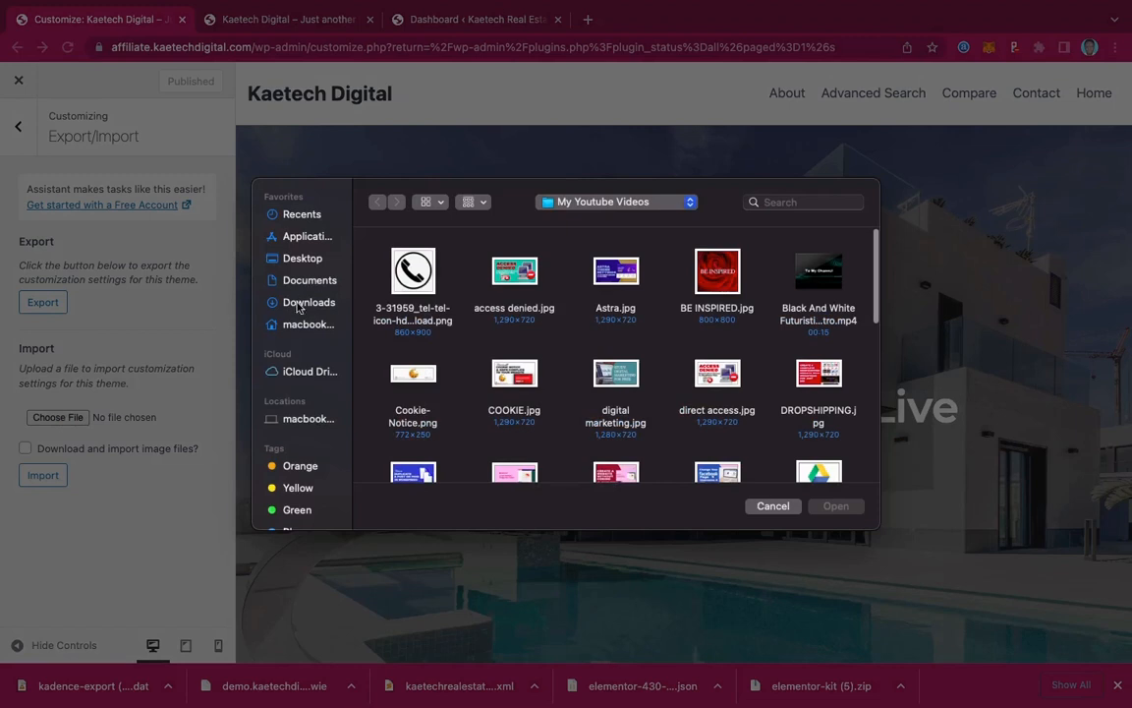
{"action": "left_click", "coordinate": [303, 258]}
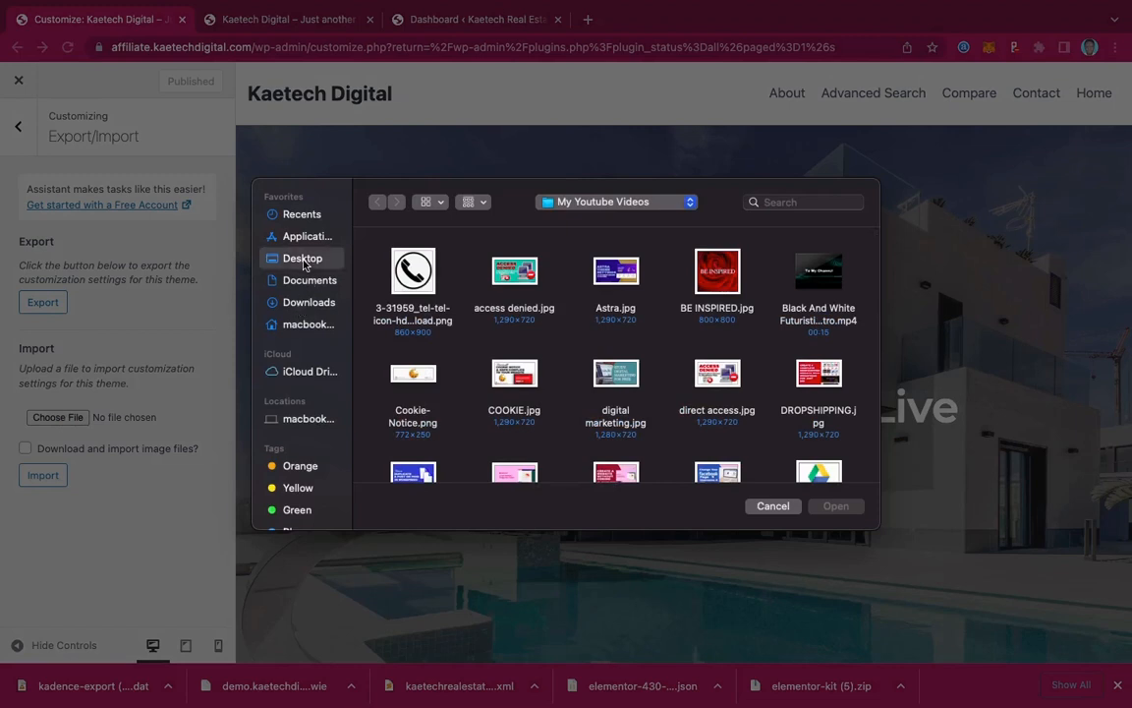
{"action": "scroll", "coordinate": [771, 433], "scroll_direction": "down", "scroll_amount": 3}
{"action": "scroll", "coordinate": [771, 433], "scroll_direction": "down", "scroll_amount": 1}
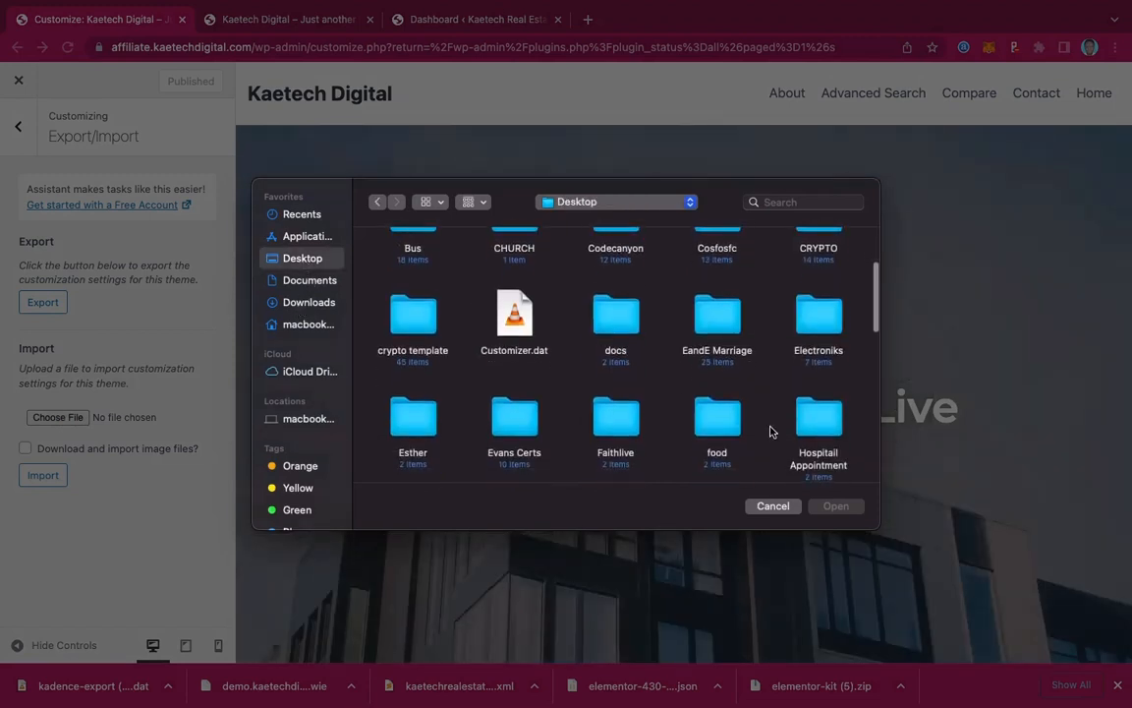
{"action": "left_click", "coordinate": [515, 315]}
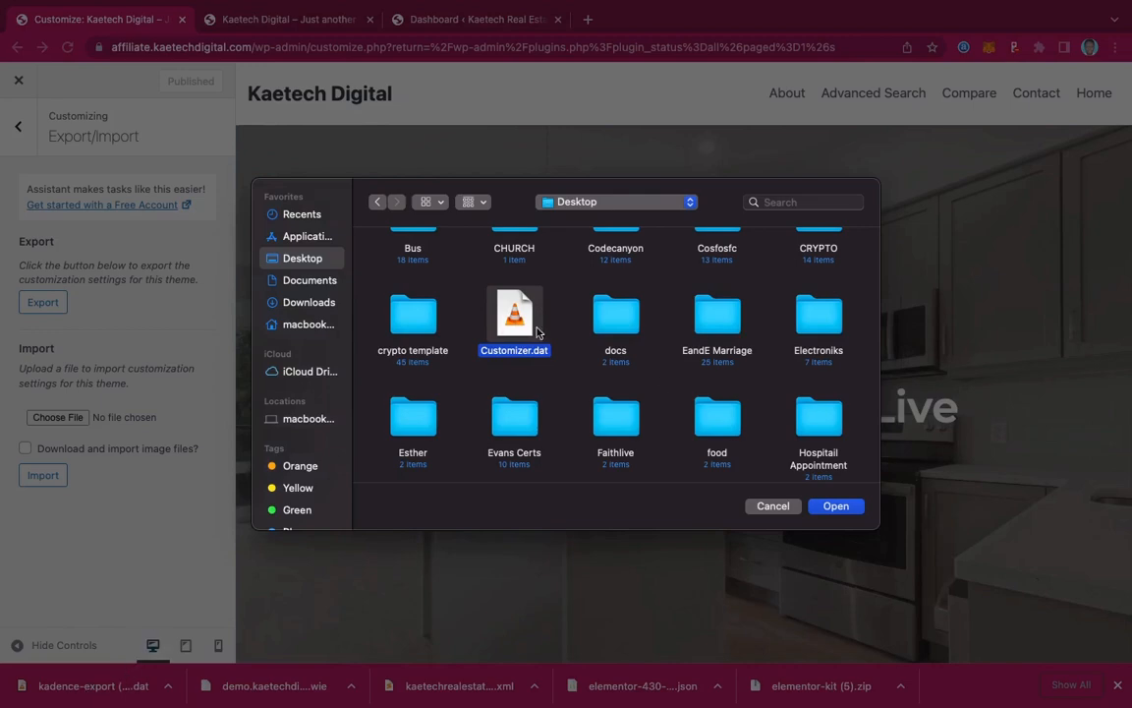
{"action": "left_click", "coordinate": [831, 507]}
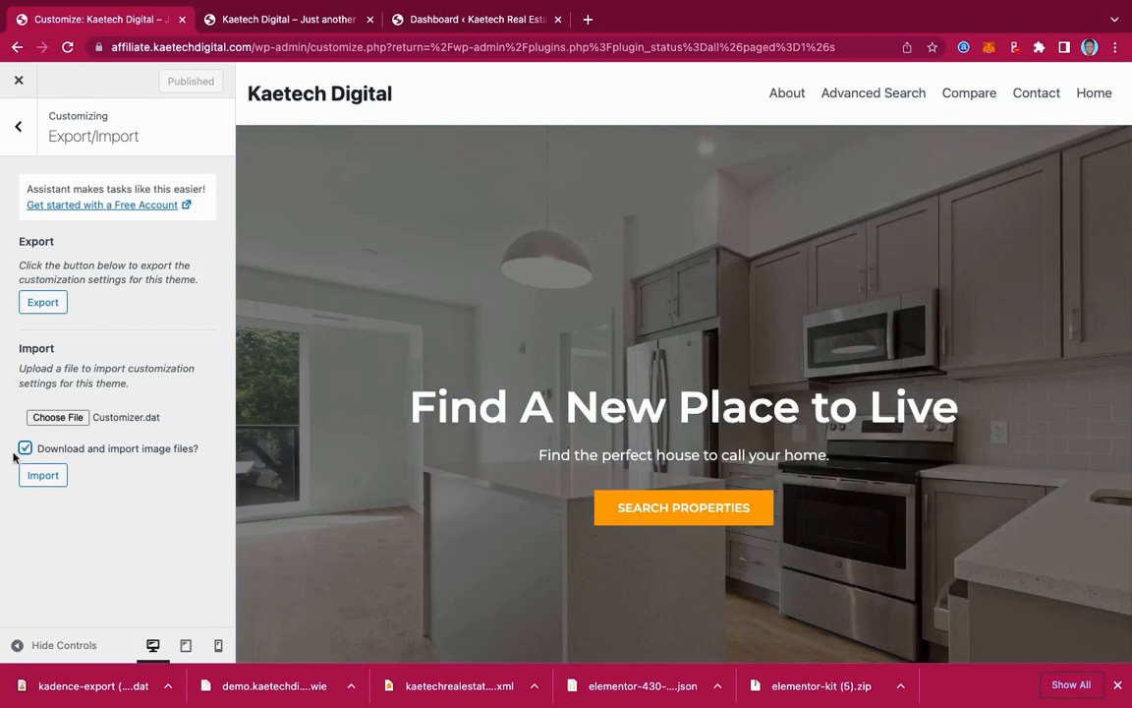
{"action": "left_click", "coordinate": [45, 475]}
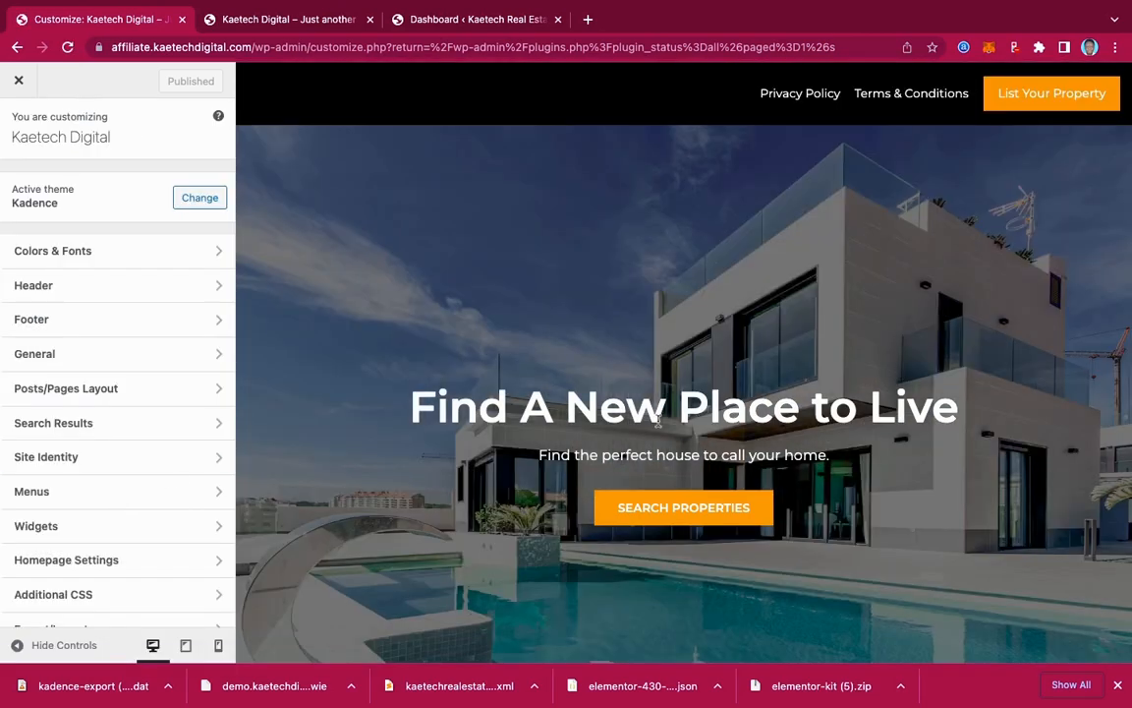
- Review the customizer's home page preview from header to footer and close the customizer
{"action": "scroll", "coordinate": [720, 437], "scroll_direction": "down", "scroll_amount": 15}
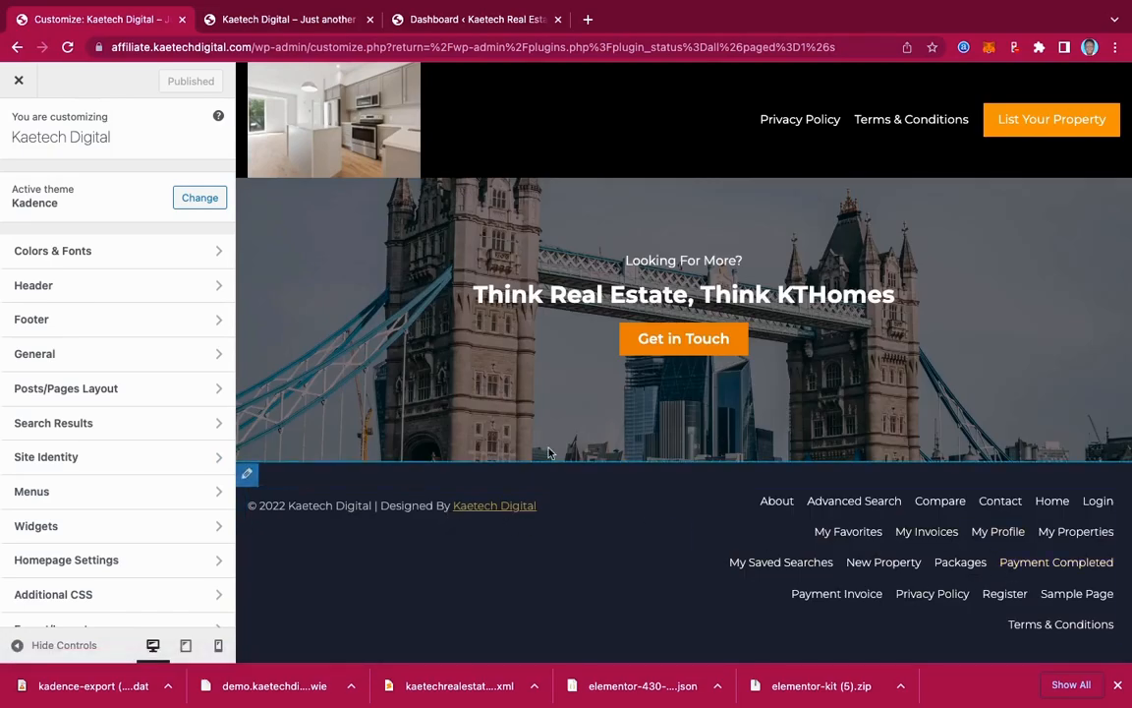
{"action": "scroll", "coordinate": [659, 521], "scroll_direction": "up", "scroll_amount": 15}
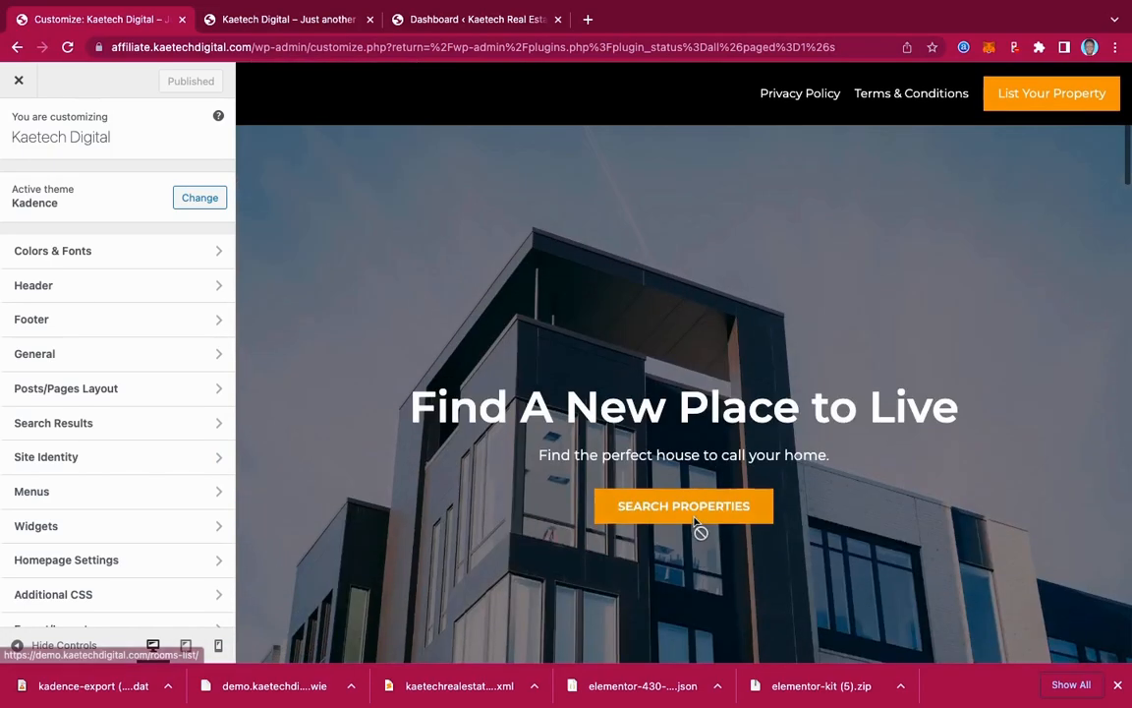
{"action": "scroll", "coordinate": [620, 157], "scroll_direction": "down", "scroll_amount": 10}
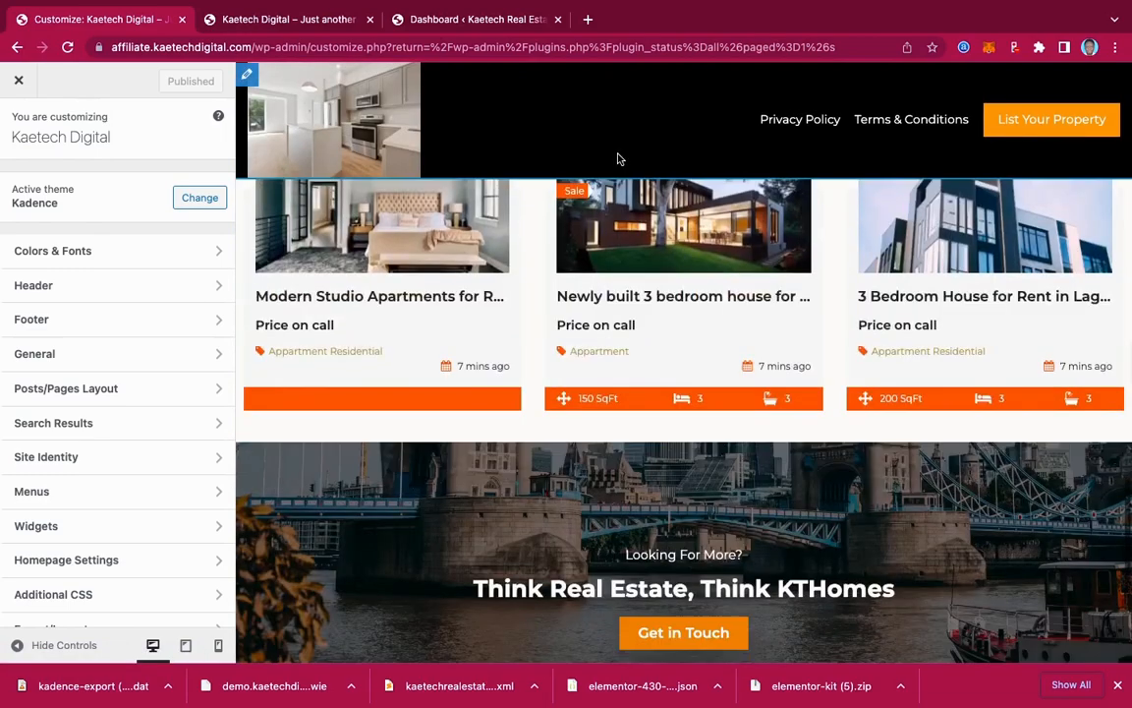
{"action": "scroll", "coordinate": [620, 157], "scroll_direction": "up", "scroll_amount": 10}
{"action": "scroll", "coordinate": [619, 159], "scroll_direction": "up", "scroll_amount": 3}
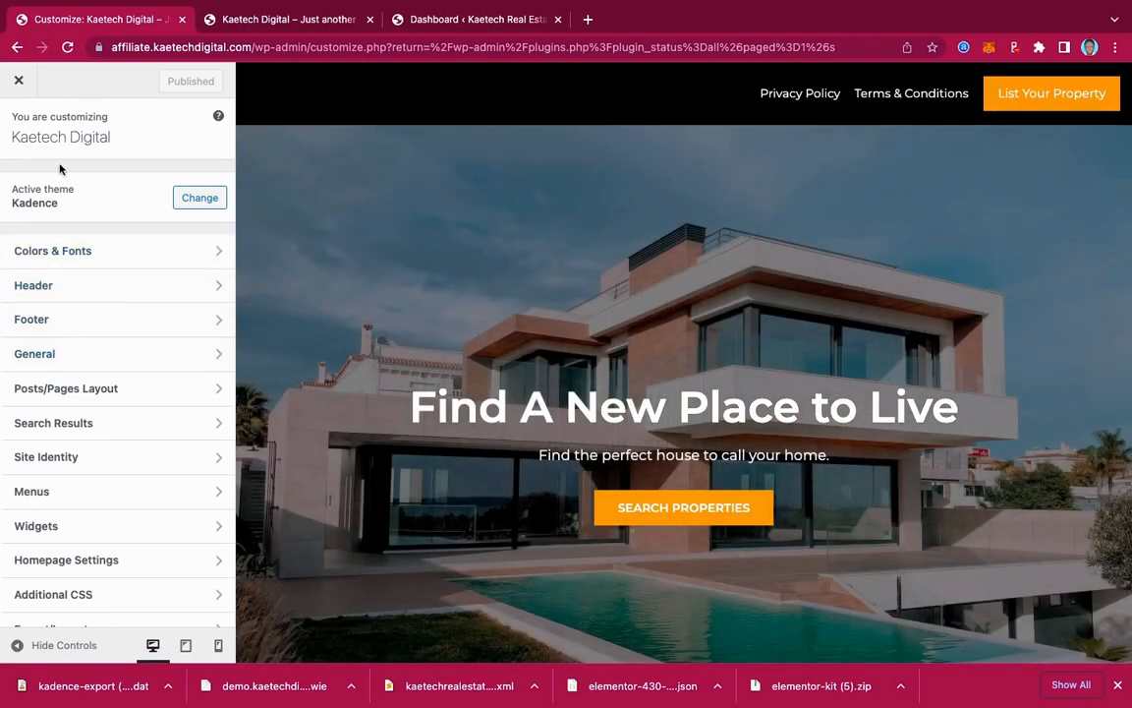
{"action": "left_click", "coordinate": [20, 85]}
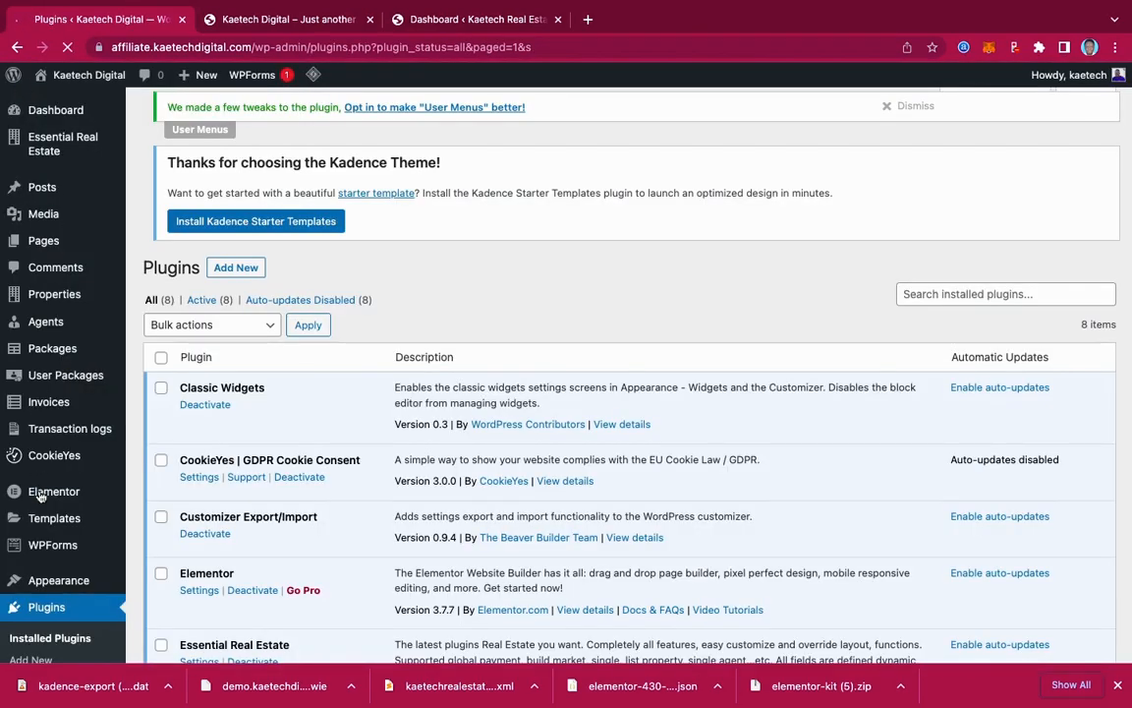
- Go to the site's menu management page and load the Main Menu for editing
{"action": "scroll", "coordinate": [45, 442], "scroll_direction": "down", "scroll_amount": 3}
{"action": "mouse_move", "coordinate": [57, 435]}
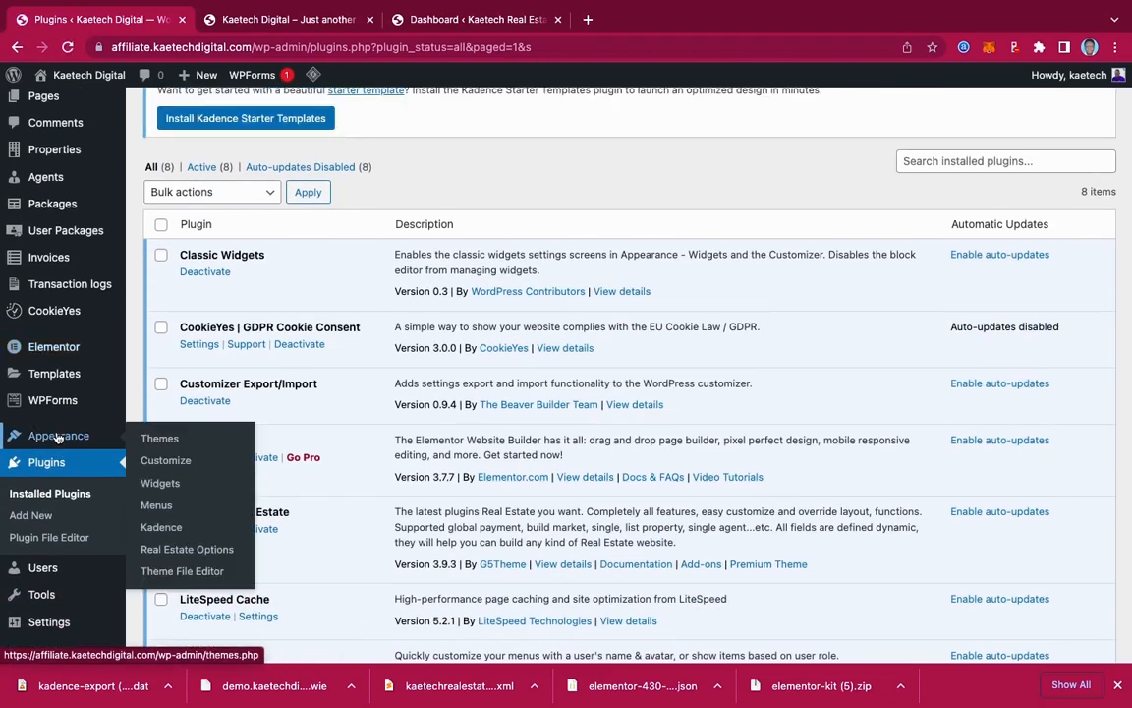
{"action": "left_click", "coordinate": [169, 505]}
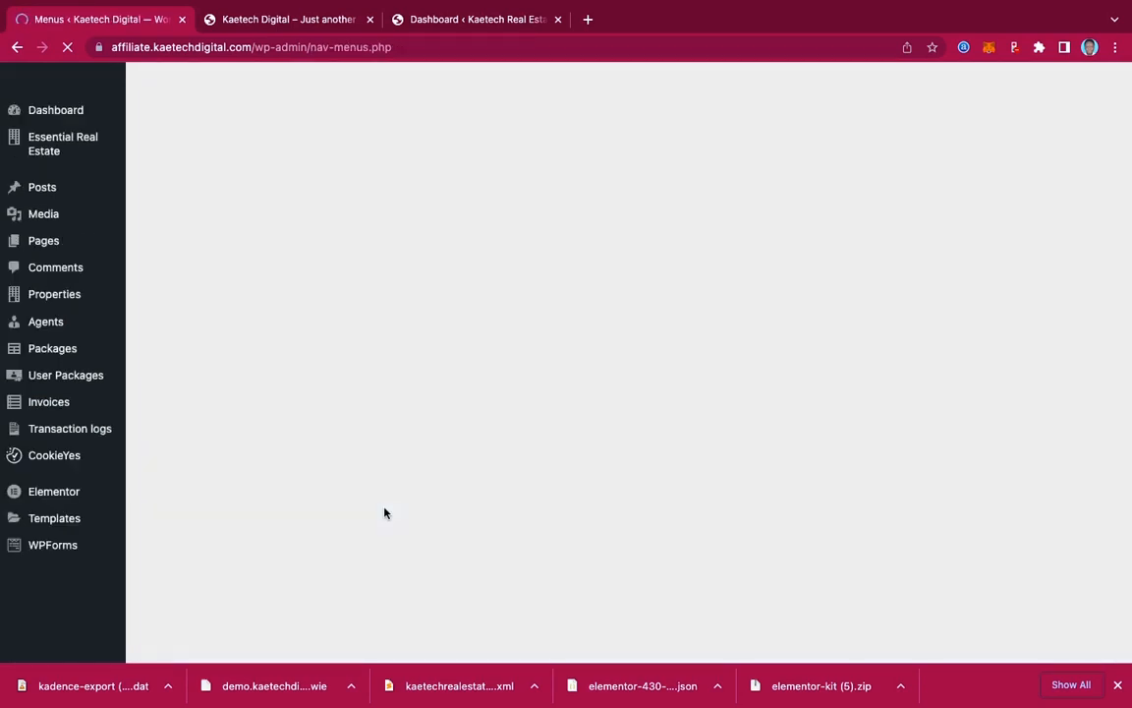
{"action": "scroll", "coordinate": [385, 512], "scroll_direction": "down", "scroll_amount": 1}
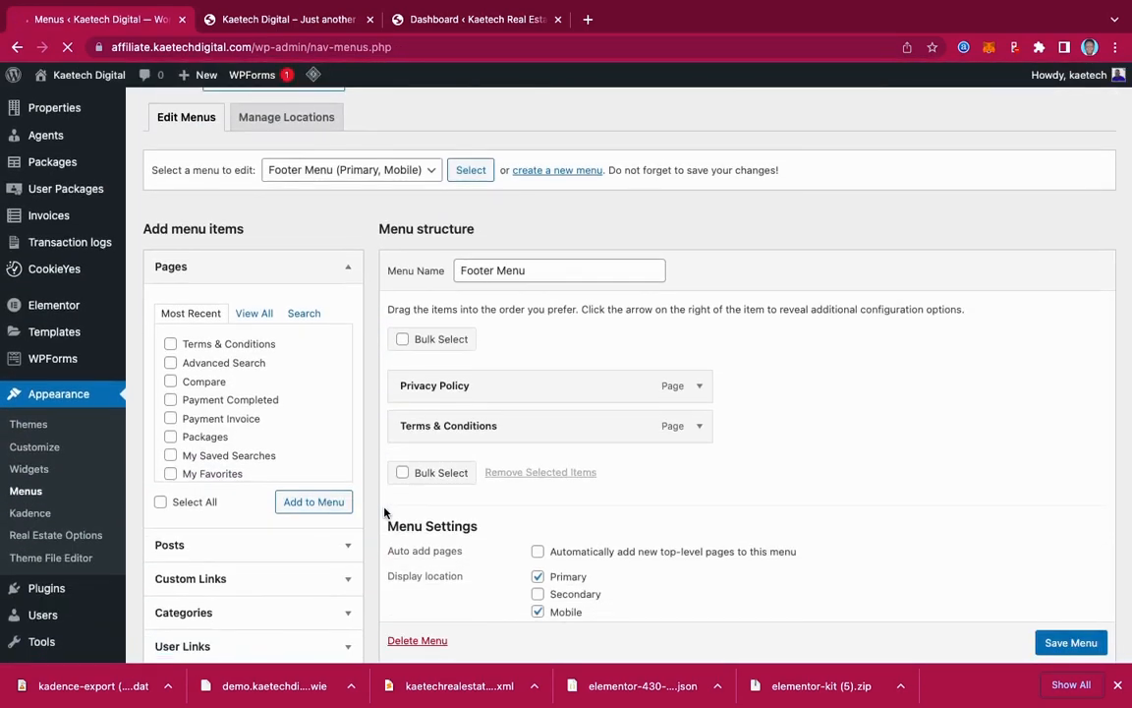
{"action": "left_click", "coordinate": [428, 186]}
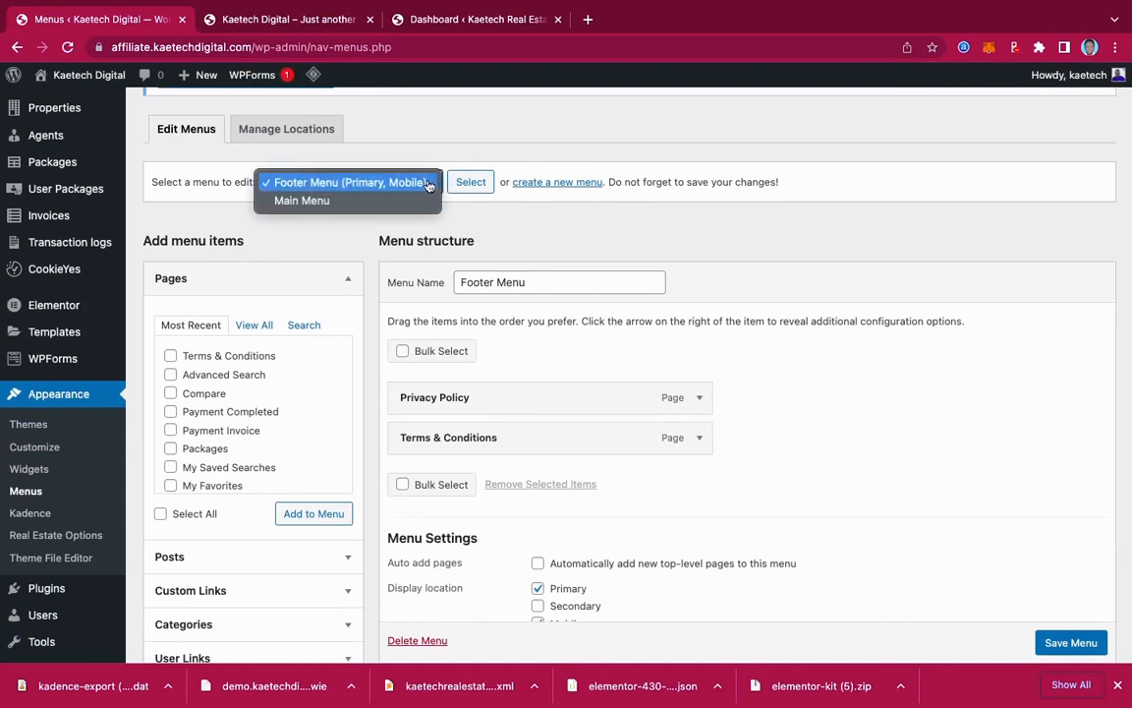
{"action": "left_click", "coordinate": [377, 201]}
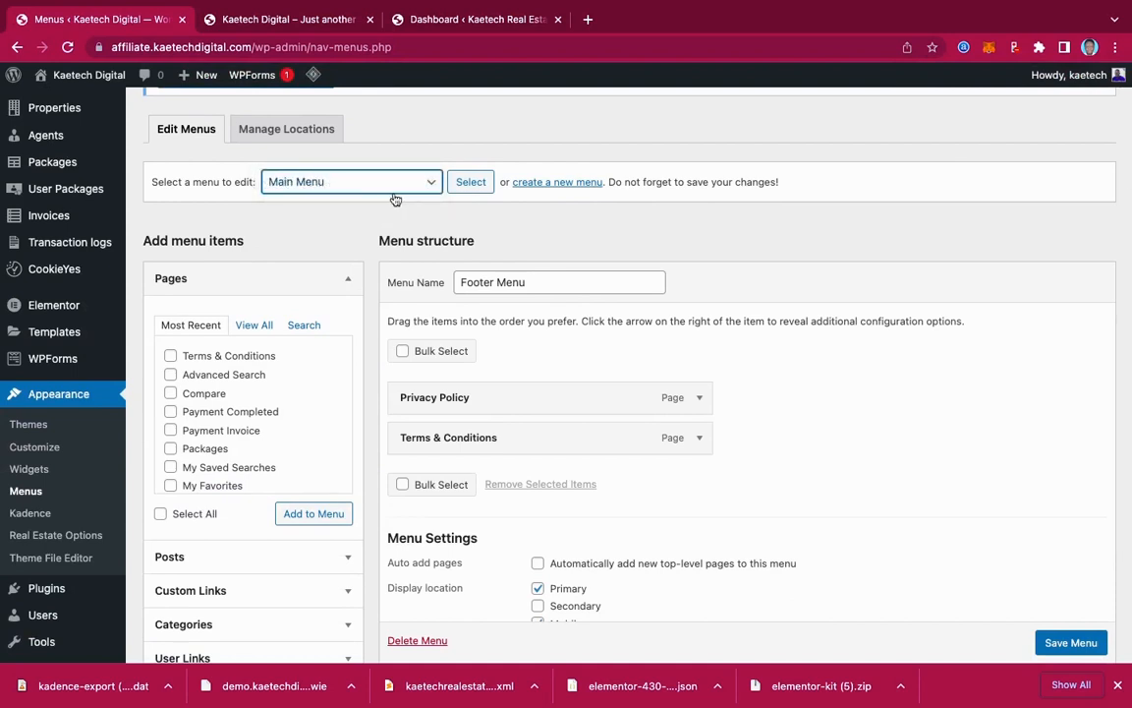
{"action": "left_click", "coordinate": [470, 181]}
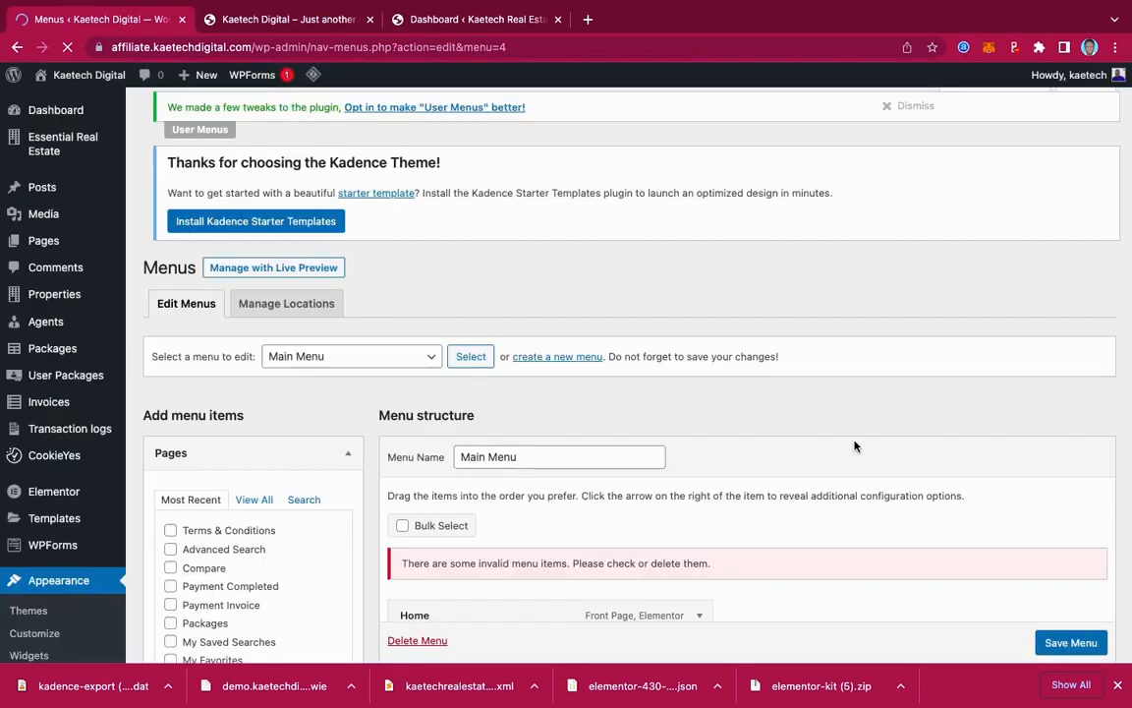
- Remove the three invalid items #92, #91 and #65 from the Main Menu structure
{"action": "scroll", "coordinate": [854, 447], "scroll_direction": "down", "scroll_amount": 10}
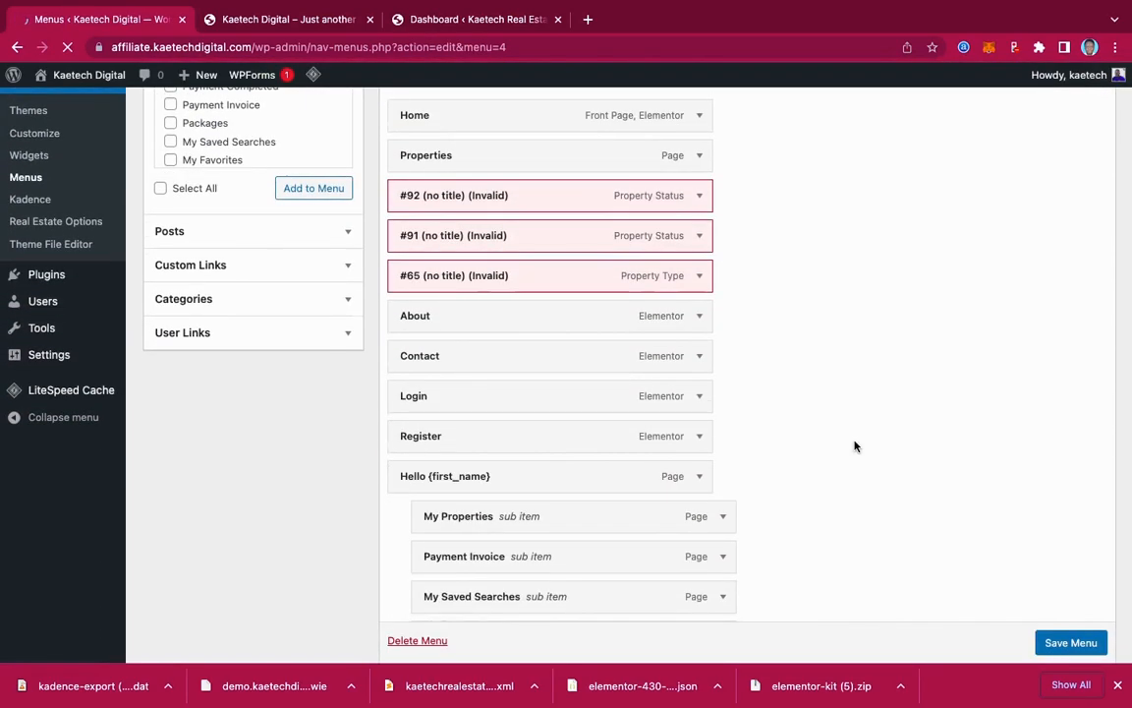
{"action": "scroll", "coordinate": [854, 446], "scroll_direction": "down", "scroll_amount": 2}
{"action": "scroll", "coordinate": [855, 446], "scroll_direction": "up", "scroll_amount": 4}
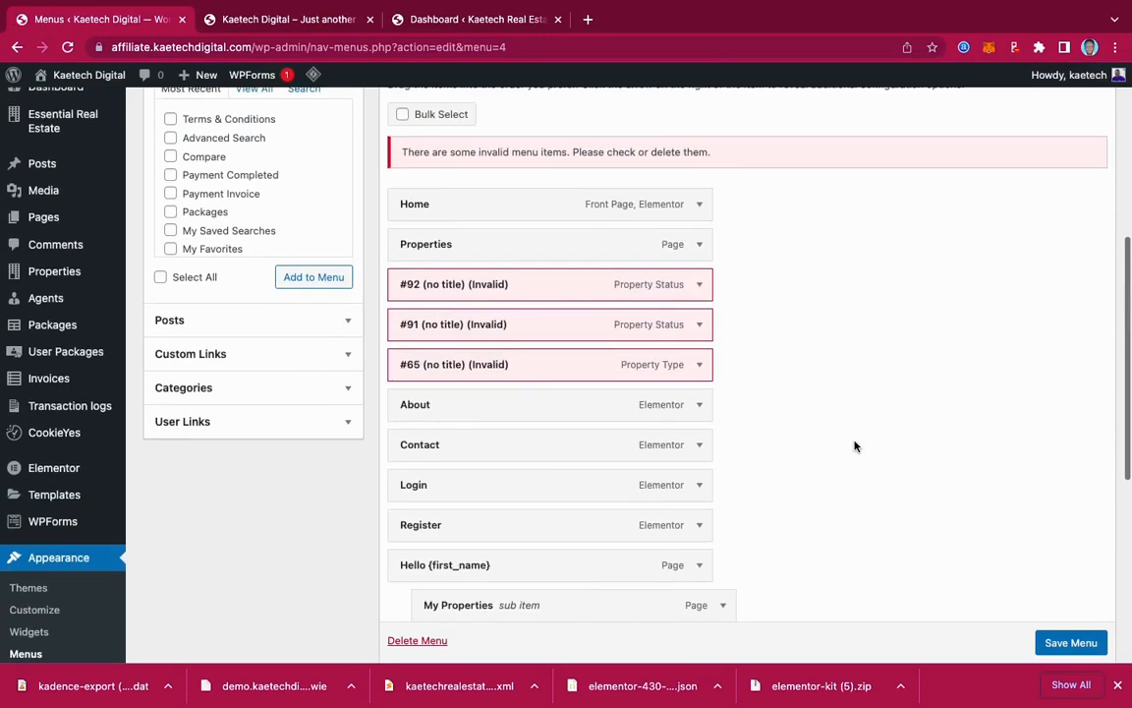
{"action": "scroll", "coordinate": [854, 447], "scroll_direction": "down", "scroll_amount": 9}
{"action": "scroll", "coordinate": [855, 446], "scroll_direction": "up", "scroll_amount": 4}
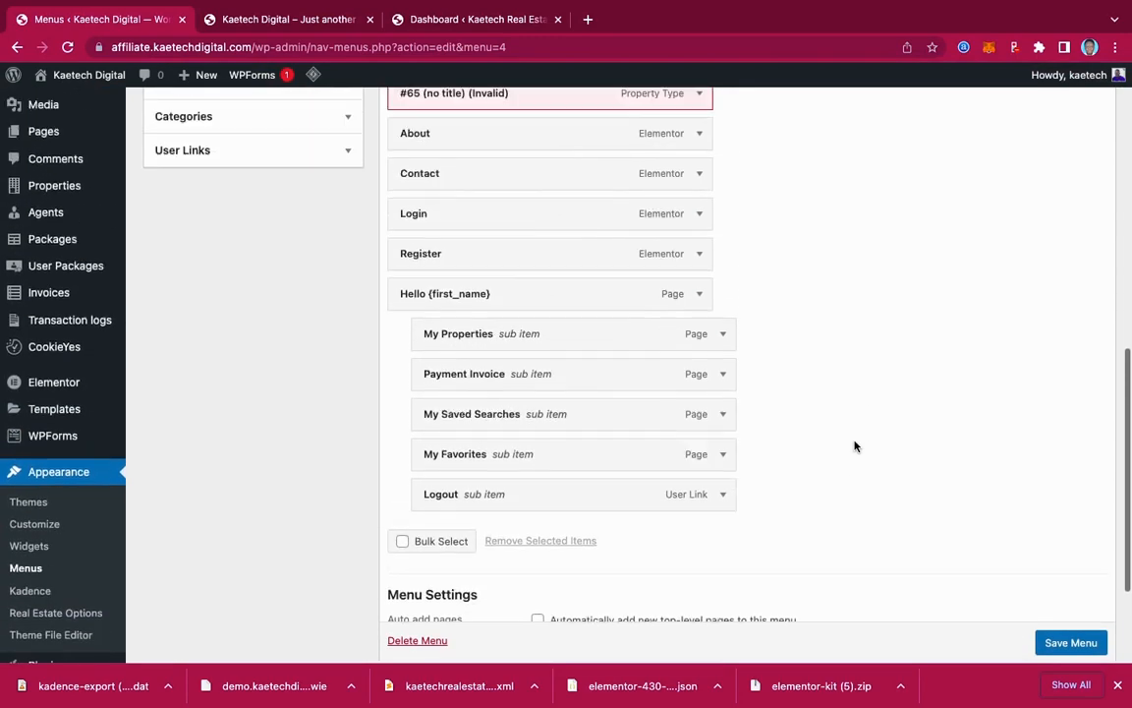
{"action": "scroll", "coordinate": [855, 446], "scroll_direction": "up", "scroll_amount": 5}
{"action": "left_click", "coordinate": [697, 243]}
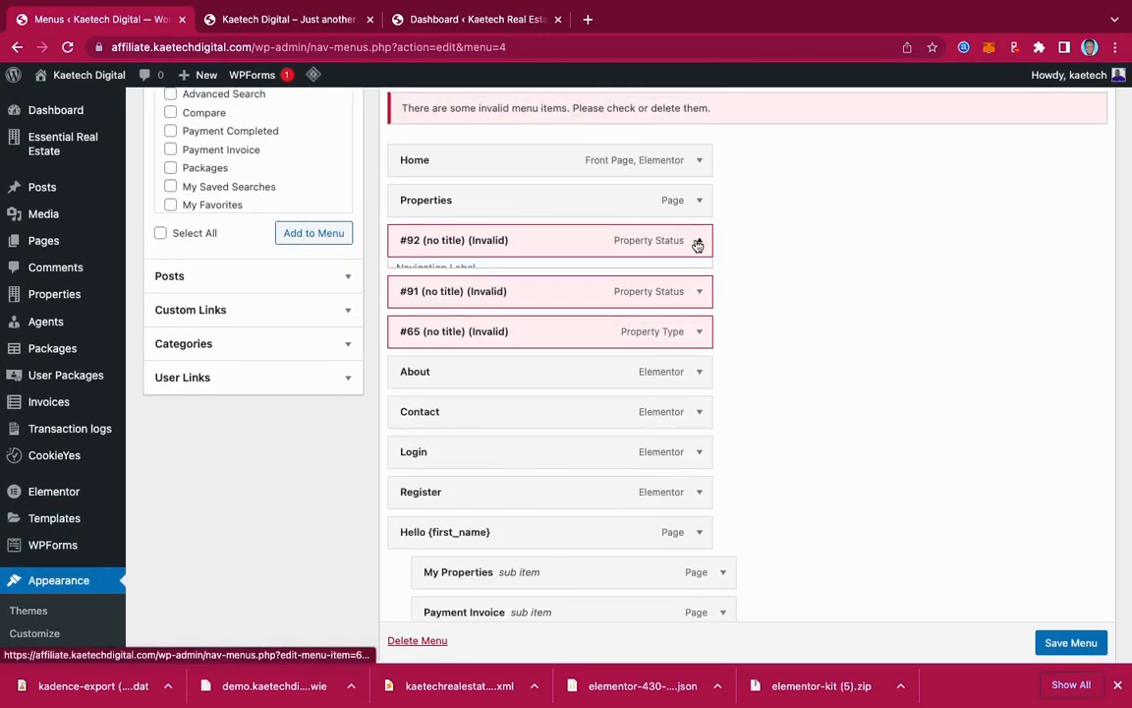
{"action": "left_click", "coordinate": [411, 395]}
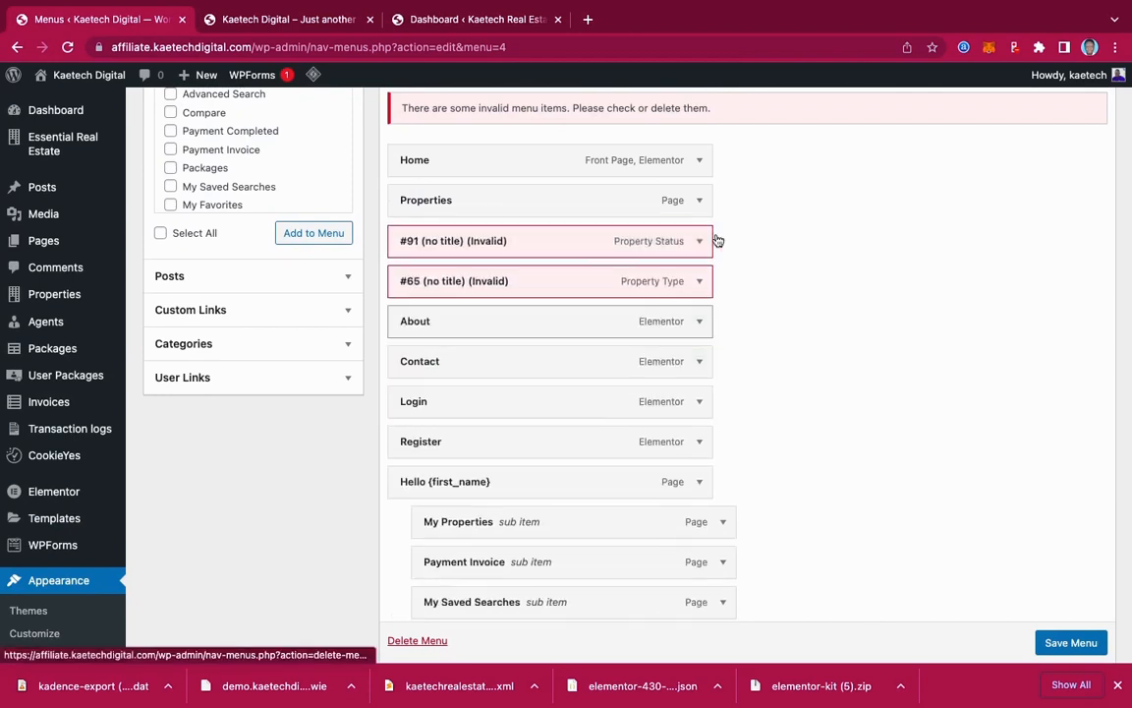
{"action": "left_click", "coordinate": [698, 240]}
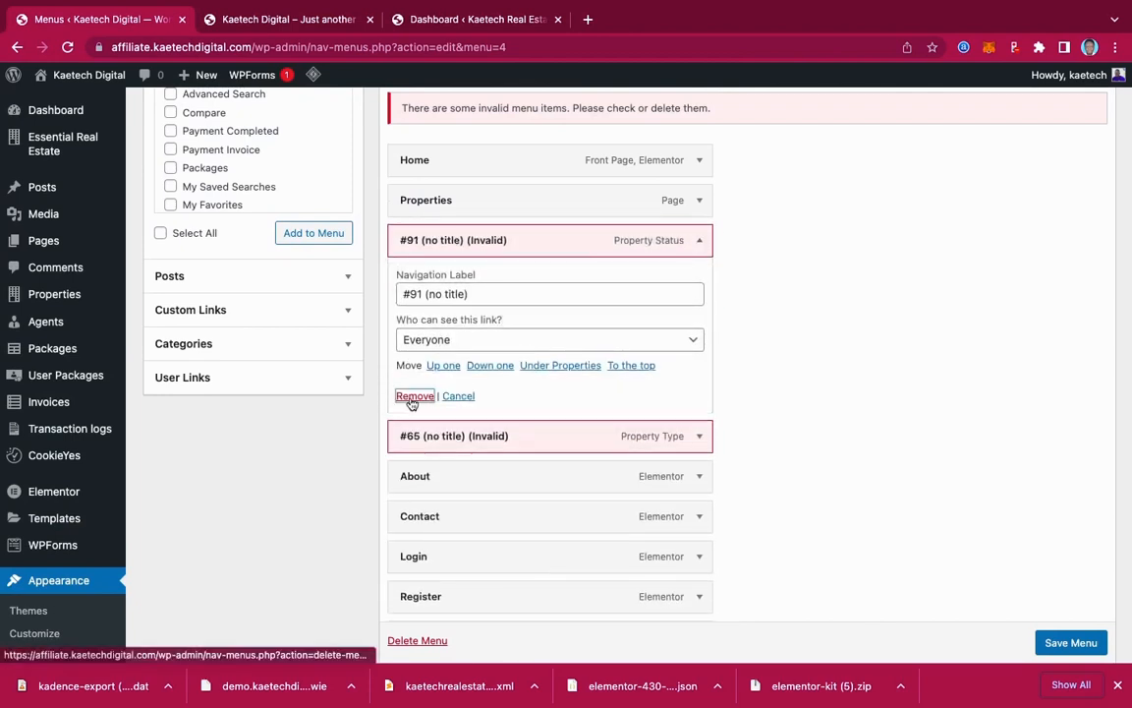
{"action": "left_click", "coordinate": [413, 396]}
{"action": "left_click", "coordinate": [698, 242]}
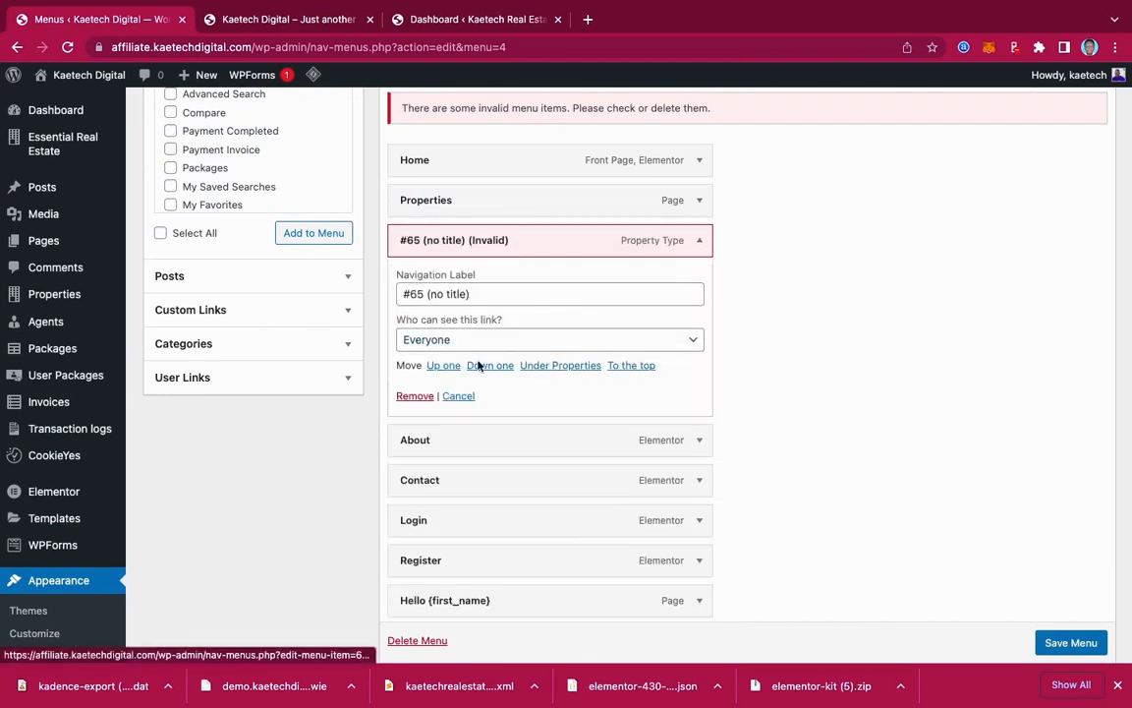
{"action": "left_click", "coordinate": [413, 396]}
- Assign the Main Menu to the Primary display location and save the menu
{"action": "scroll", "coordinate": [703, 344], "scroll_direction": "down", "scroll_amount": 5}
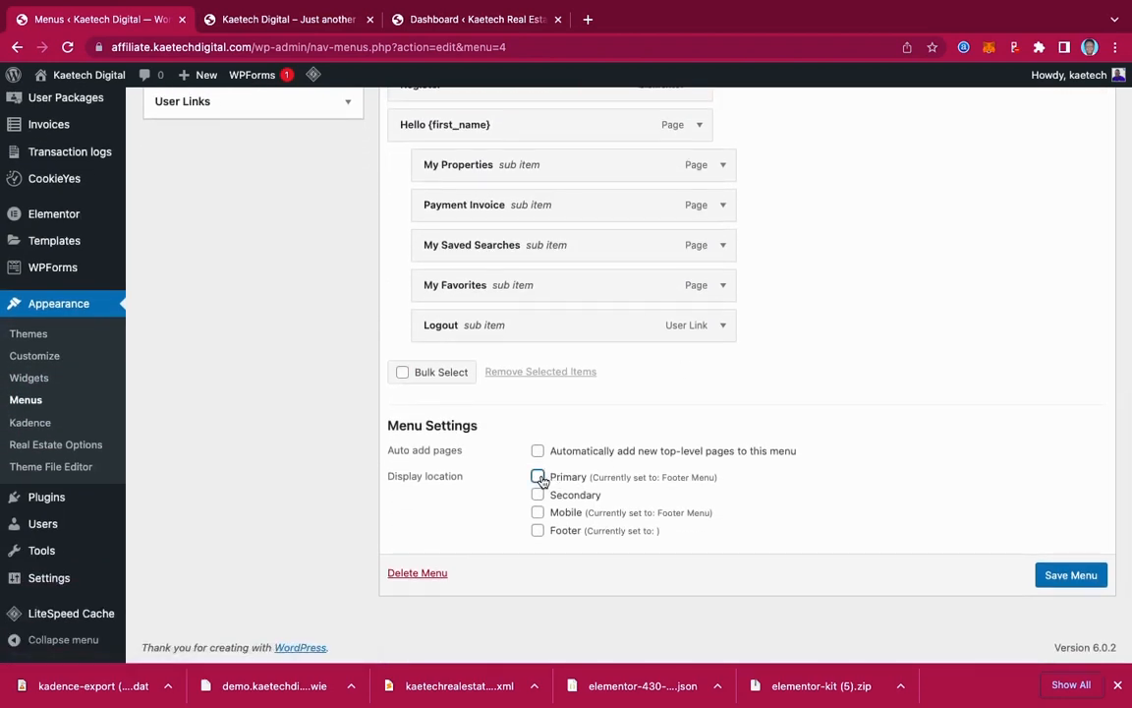
{"action": "left_click", "coordinate": [1074, 575]}
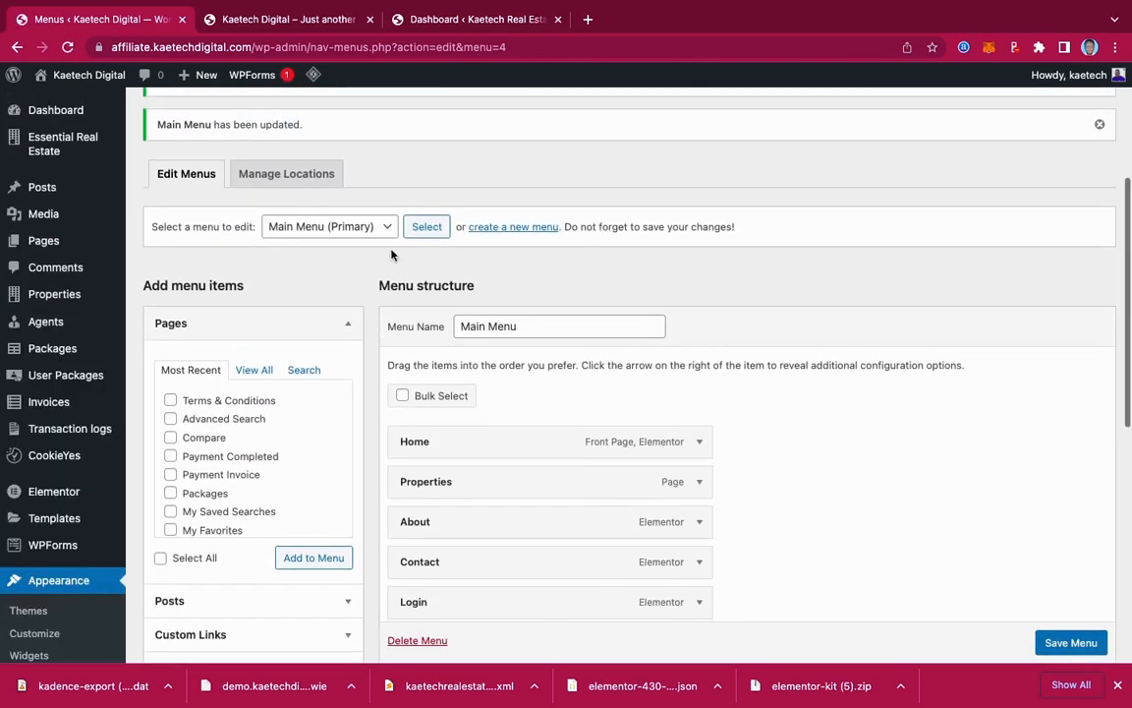
- Load the Footer Menu, switch its display location from Mobile to Footer, and save the menu
{"action": "left_click", "coordinate": [387, 227]}
{"action": "left_click", "coordinate": [379, 209]}
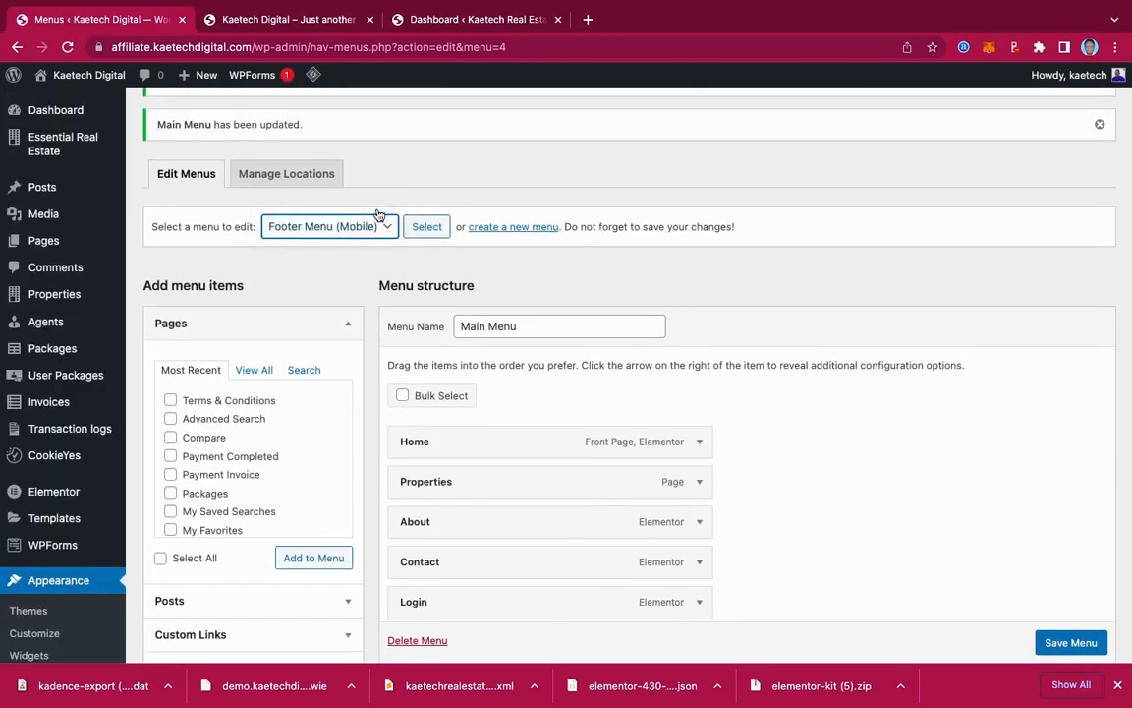
{"action": "left_click", "coordinate": [427, 228]}
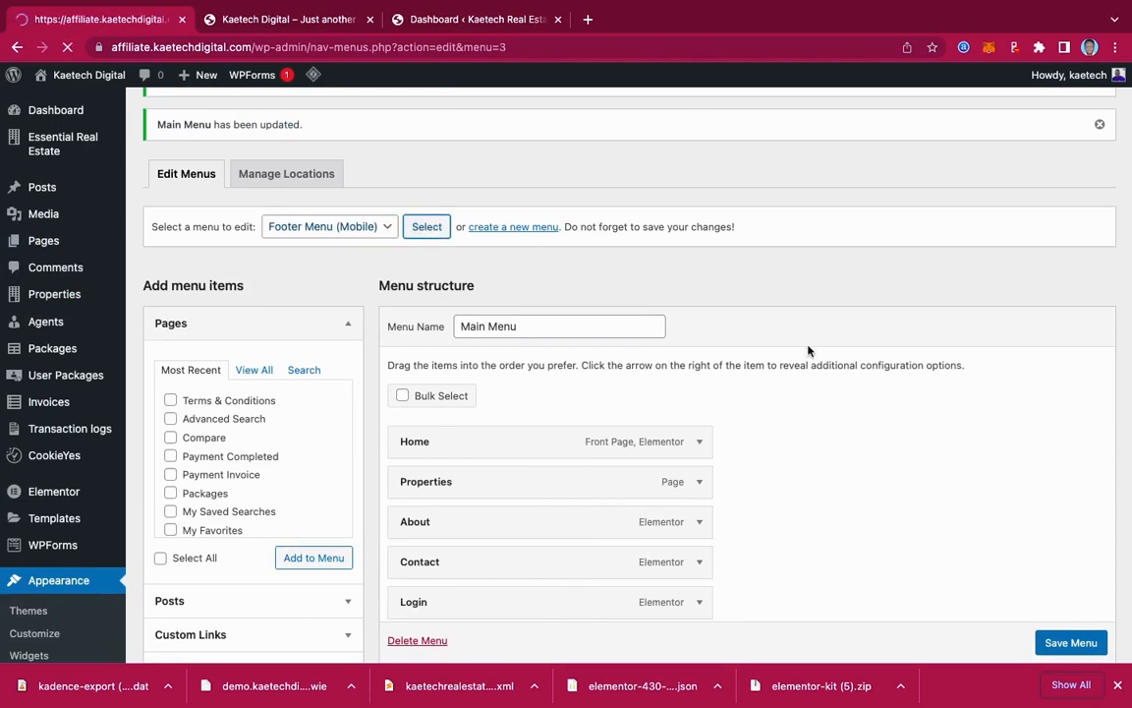
{"action": "scroll", "coordinate": [808, 351], "scroll_direction": "down", "scroll_amount": 5}
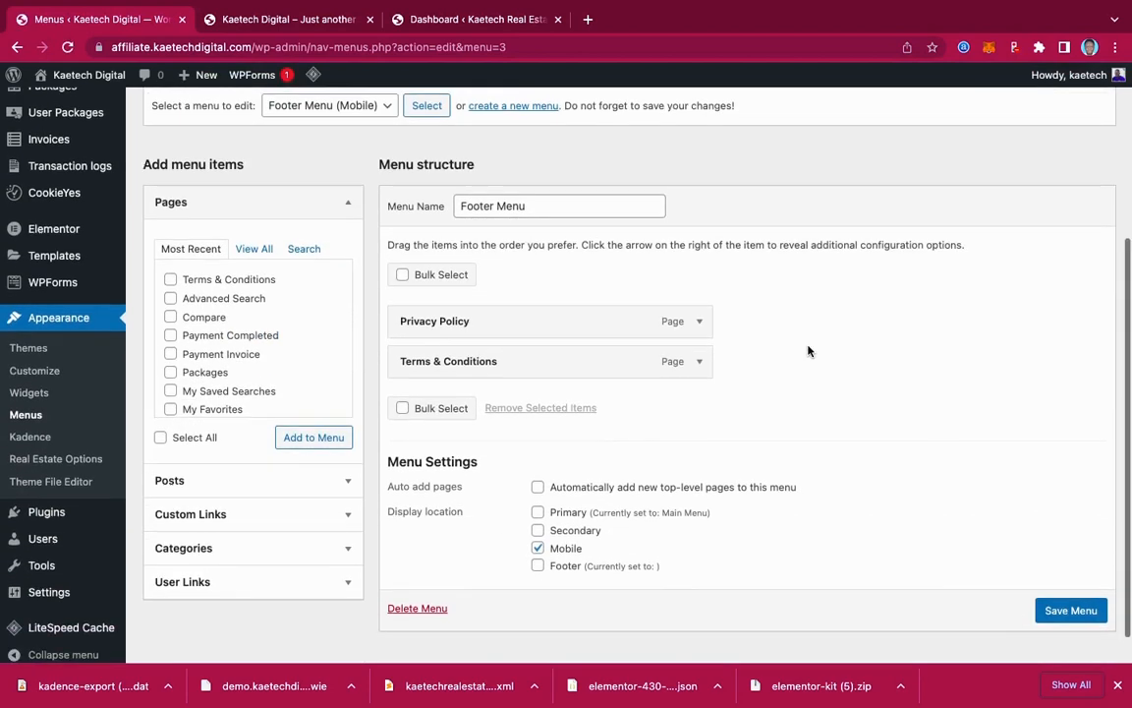
{"action": "left_click", "coordinate": [537, 548]}
{"action": "left_click", "coordinate": [537, 567]}
{"action": "left_click", "coordinate": [1070, 597]}
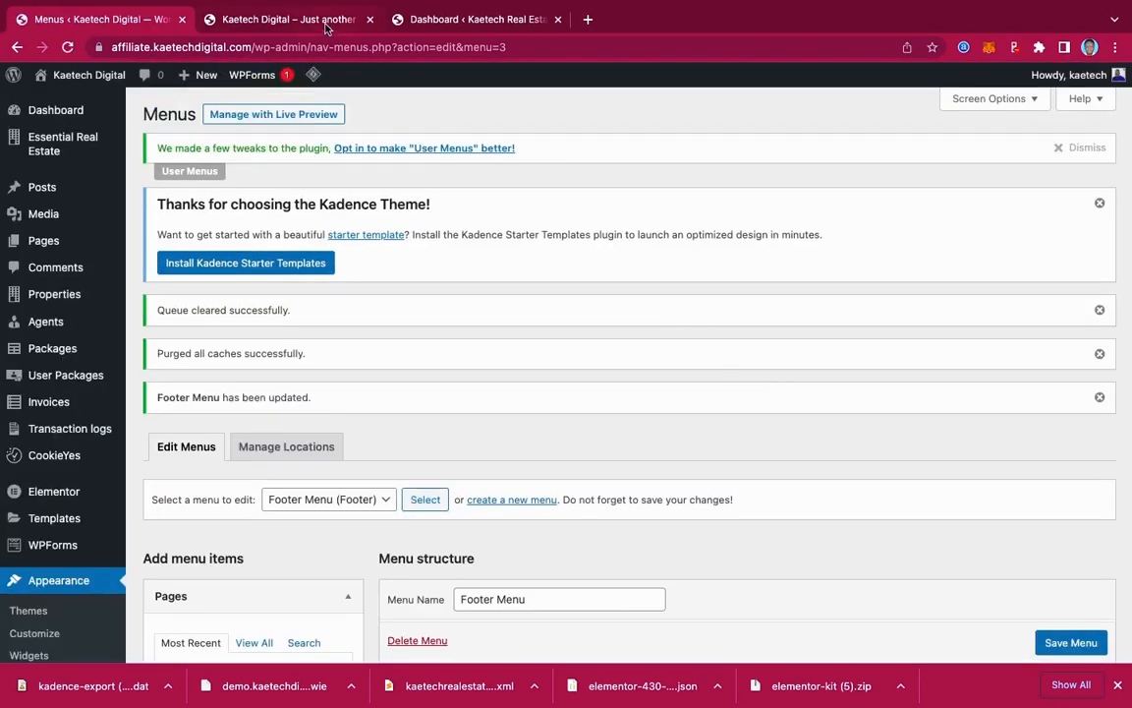
- Reload the live home page to check the imported header styling and the new navigation menu
{"action": "left_click", "coordinate": [326, 27]}
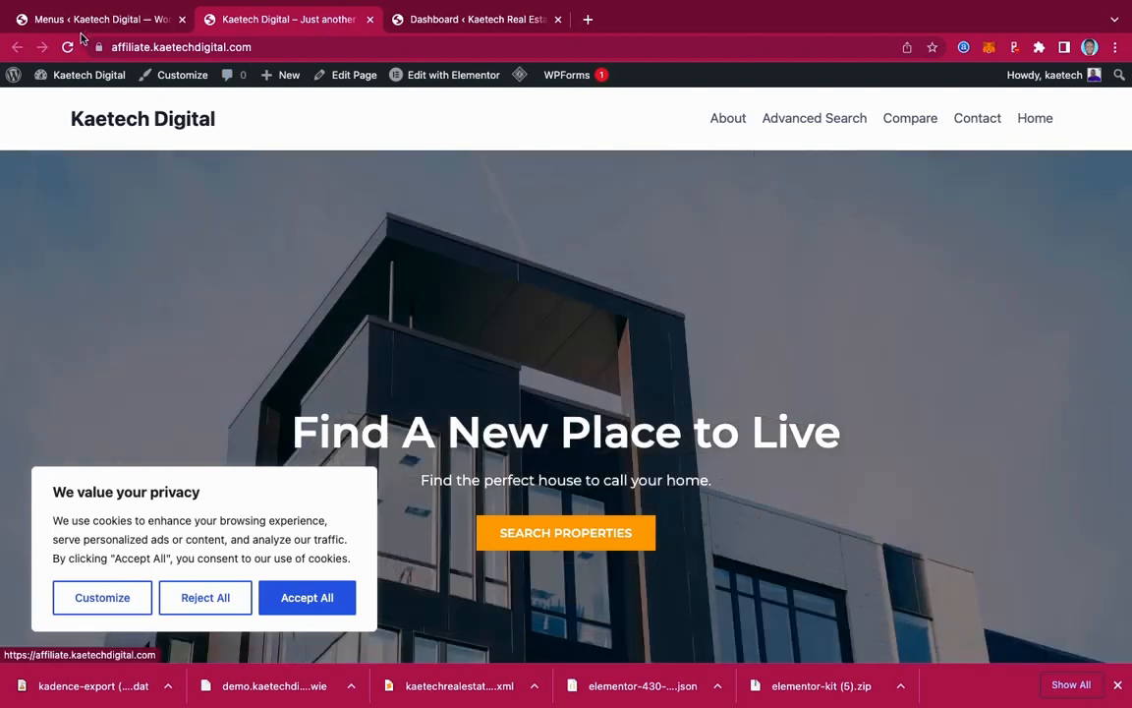
{"action": "left_click", "coordinate": [69, 48]}
{"action": "left_click", "coordinate": [69, 48]}
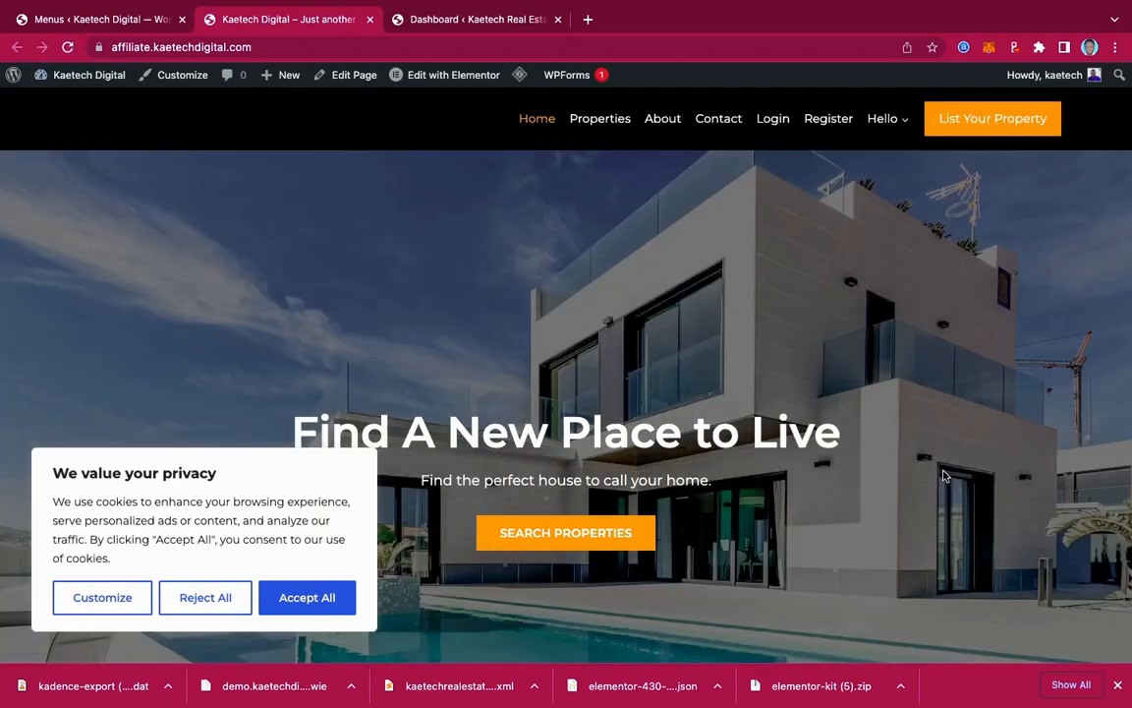
- Accept all cookies on the live home page and review its property listings, location sections and header
{"action": "scroll", "coordinate": [944, 476], "scroll_direction": "down", "scroll_amount": 10}
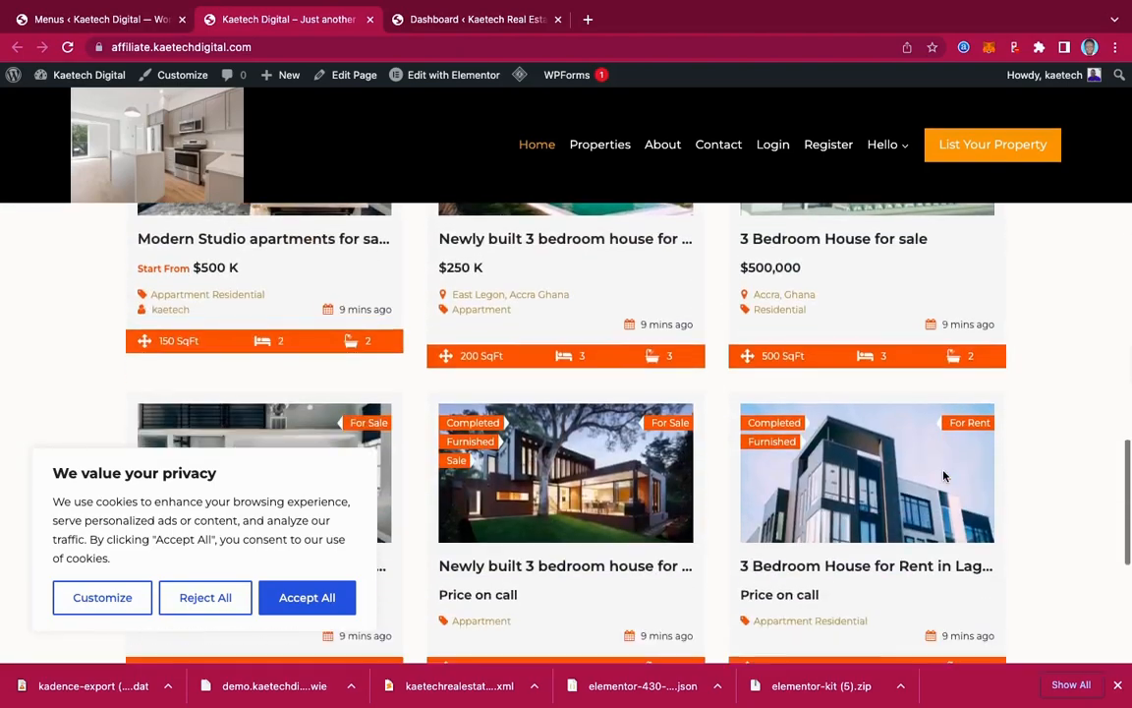
{"action": "scroll", "coordinate": [944, 475], "scroll_direction": "down", "scroll_amount": 5}
{"action": "scroll", "coordinate": [944, 476], "scroll_direction": "up", "scroll_amount": 10}
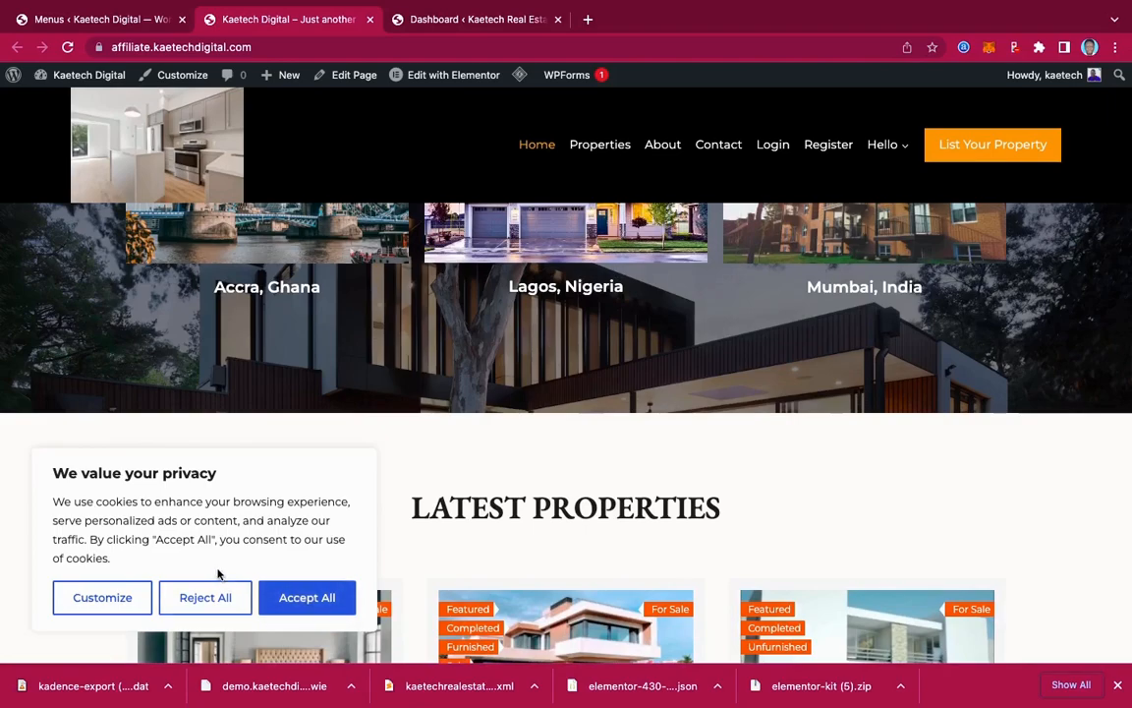
{"action": "left_click", "coordinate": [308, 598]}
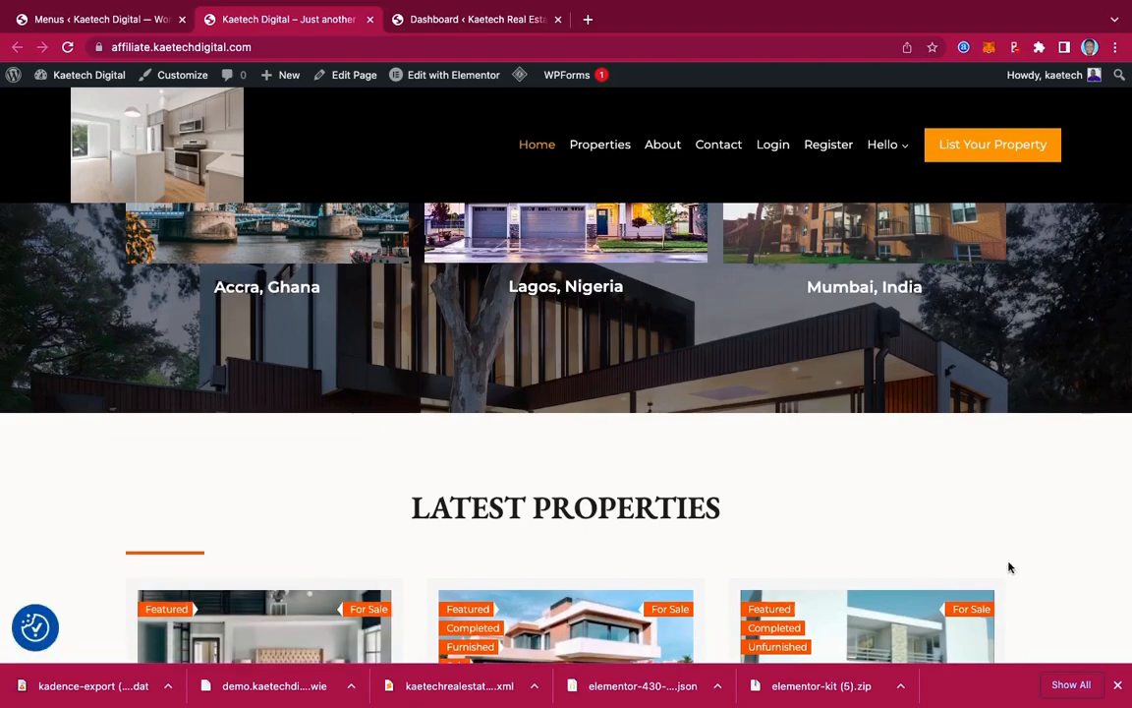
{"action": "scroll", "coordinate": [1009, 568], "scroll_direction": "down", "scroll_amount": 6}
{"action": "scroll", "coordinate": [1008, 567], "scroll_direction": "up", "scroll_amount": 2}
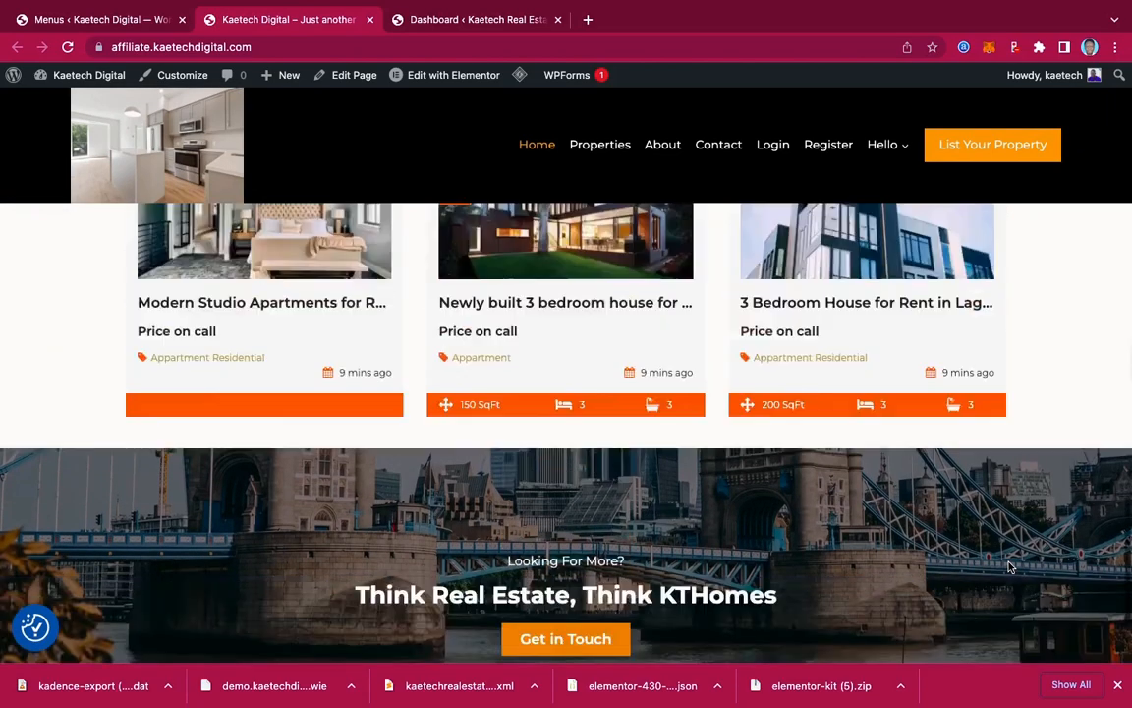
{"action": "scroll", "coordinate": [1008, 567], "scroll_direction": "up", "scroll_amount": 8}
{"action": "scroll", "coordinate": [1008, 567], "scroll_direction": "down", "scroll_amount": 5}
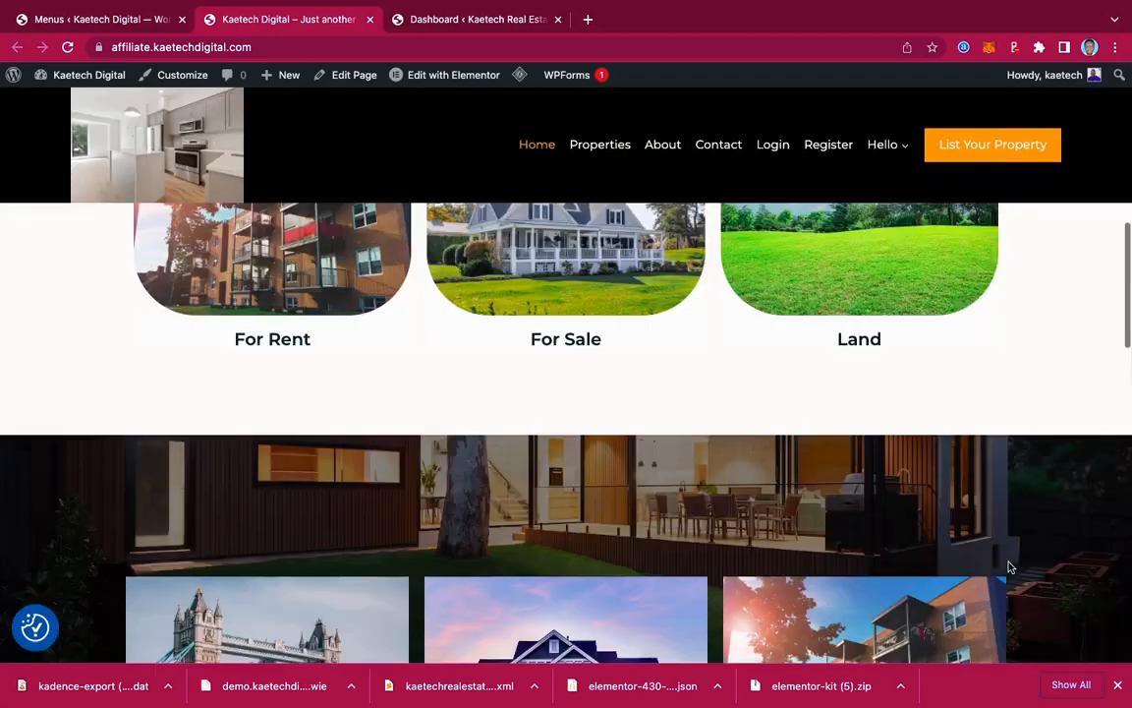
{"action": "scroll", "coordinate": [1009, 567], "scroll_direction": "up", "scroll_amount": 5}
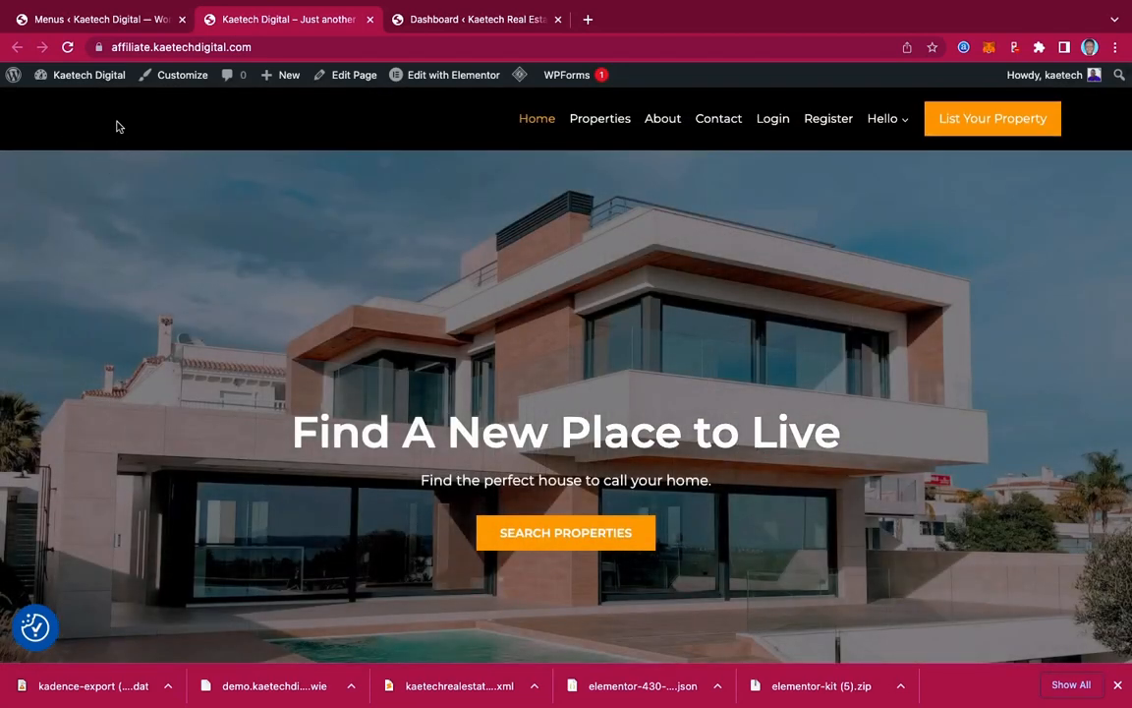
- Return to the site admin and open the header's Logo settings in the theme customizer
{"action": "left_click", "coordinate": [114, 21]}
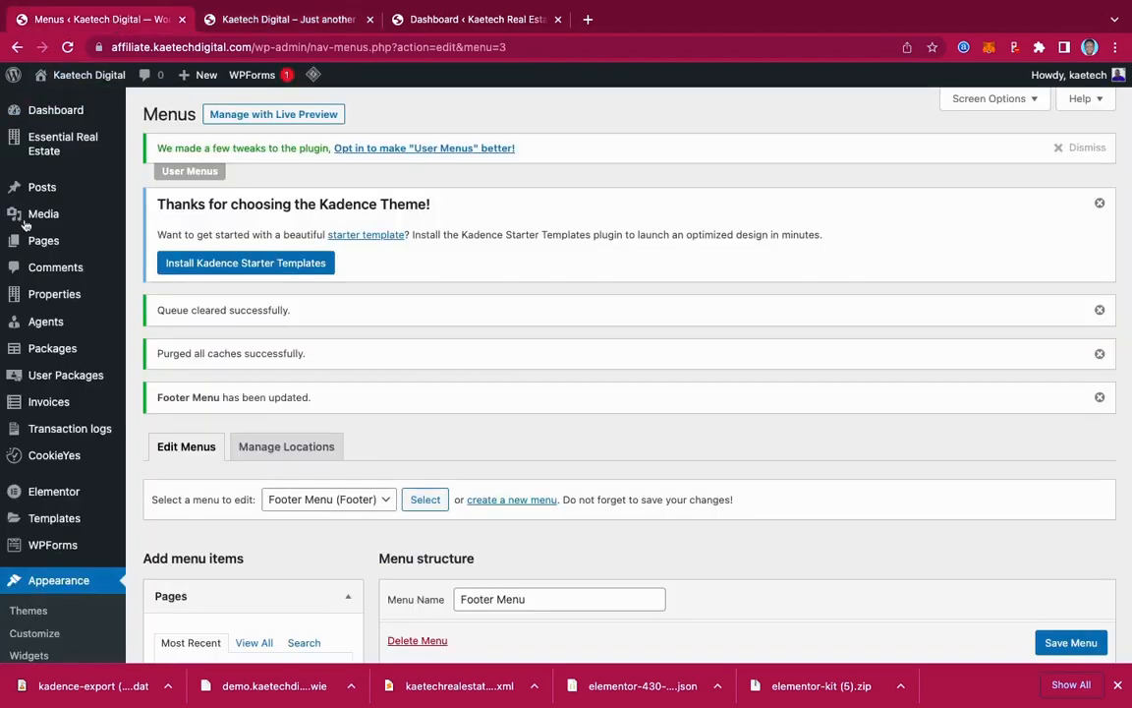
{"action": "scroll", "coordinate": [29, 590], "scroll_direction": "down", "scroll_amount": 3}
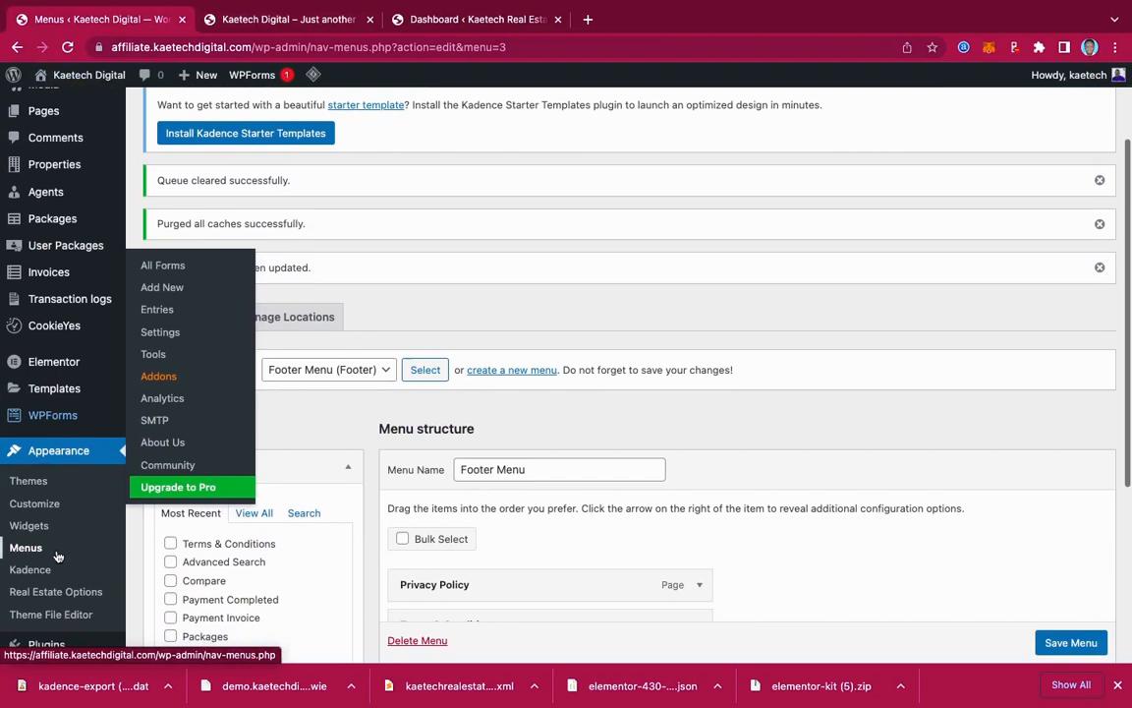
{"action": "left_click", "coordinate": [33, 505]}
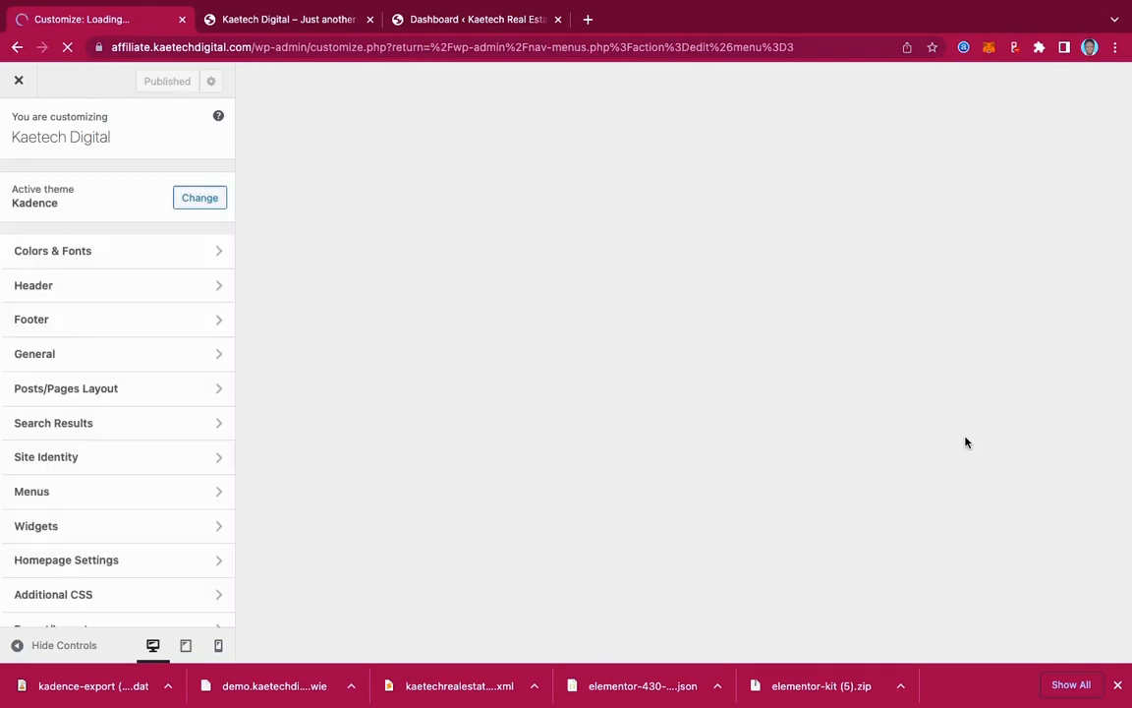
{"action": "left_click", "coordinate": [134, 291]}
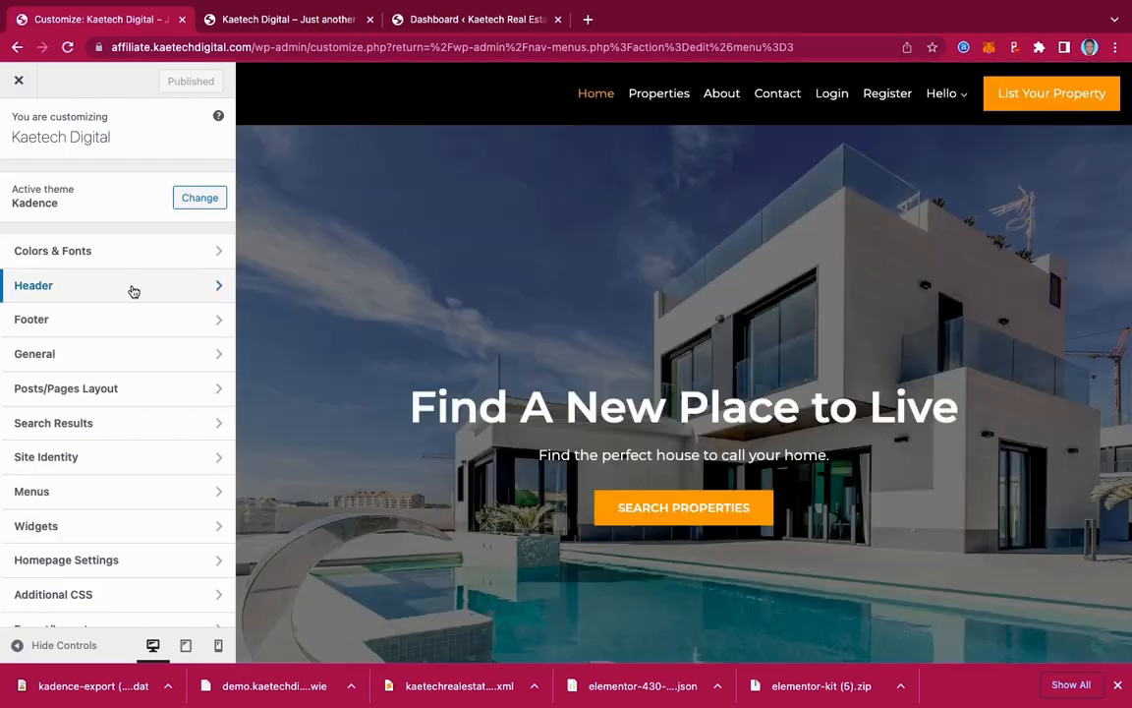
{"action": "left_click", "coordinate": [134, 291]}
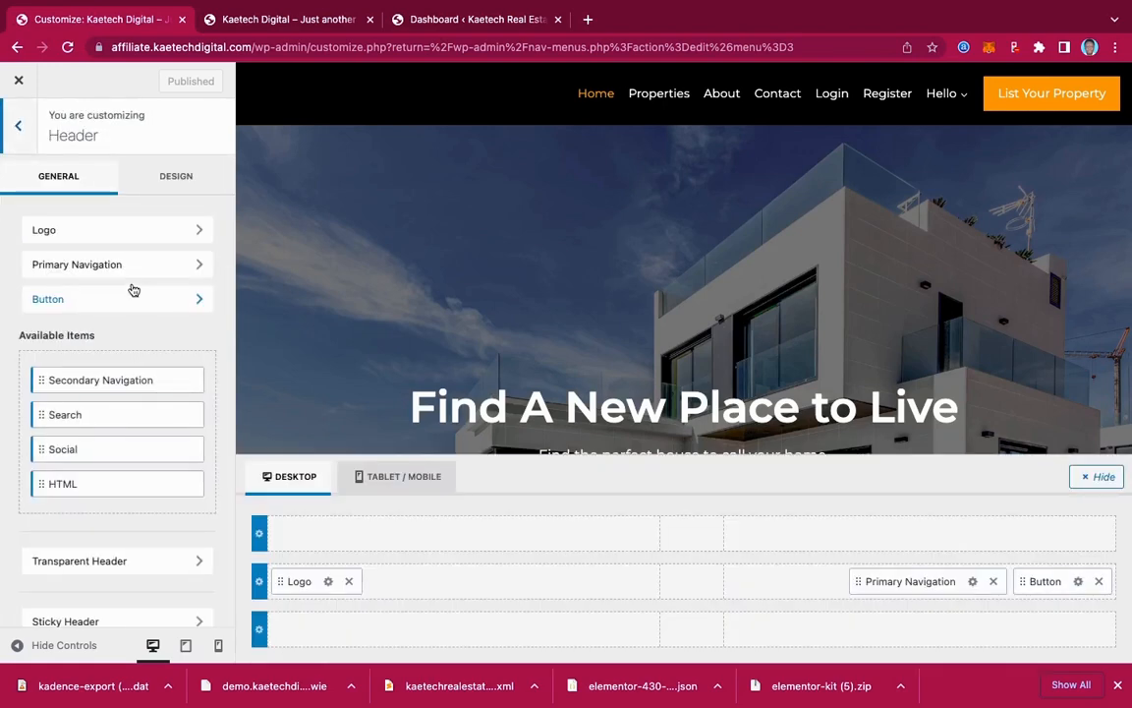
{"action": "left_click", "coordinate": [128, 229]}
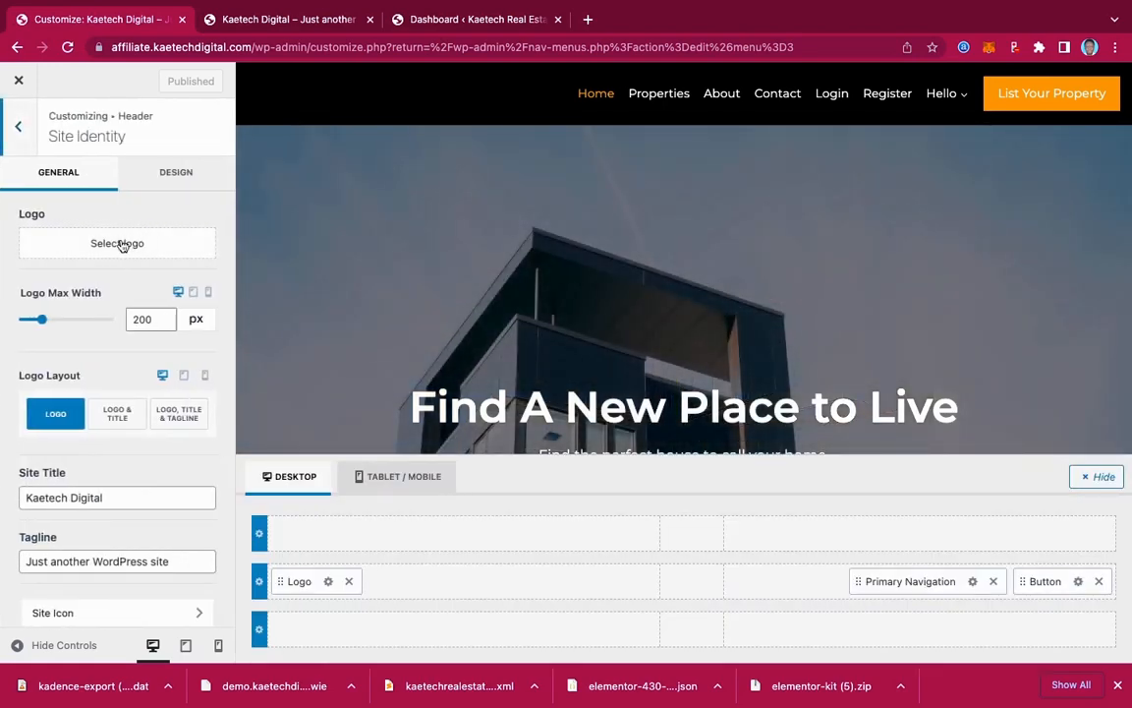
- Start selecting a site logo and look through the existing media library images for a suitable one
{"action": "left_click", "coordinate": [118, 244]}
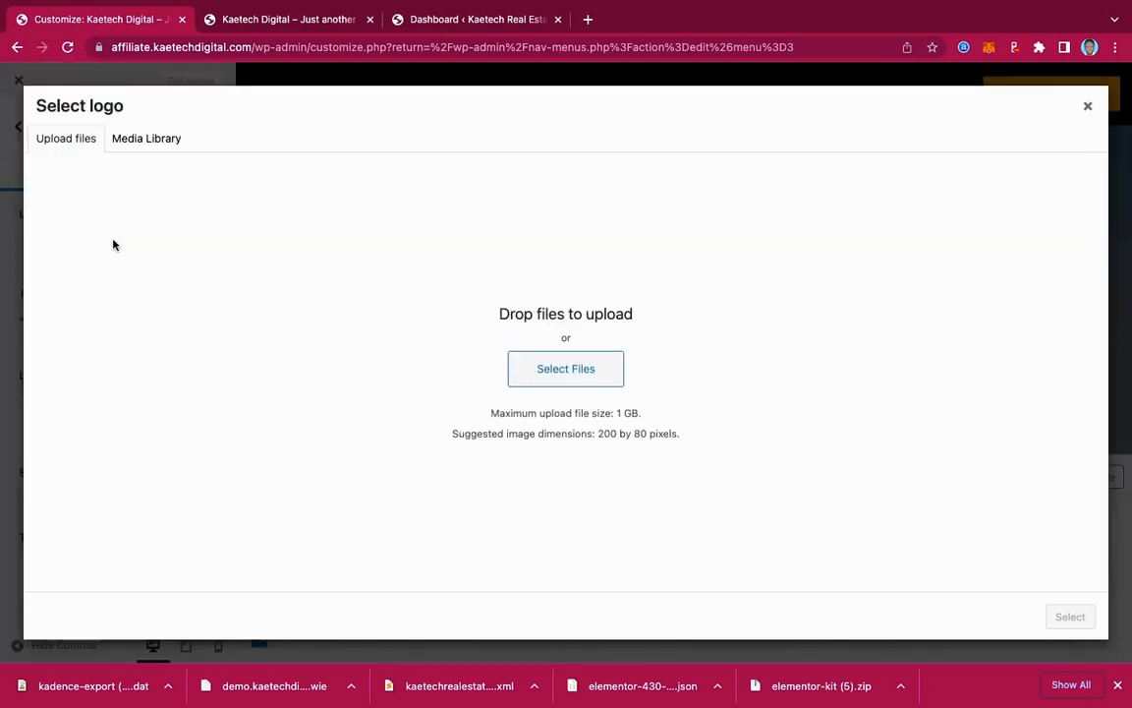
{"action": "left_click", "coordinate": [130, 140]}
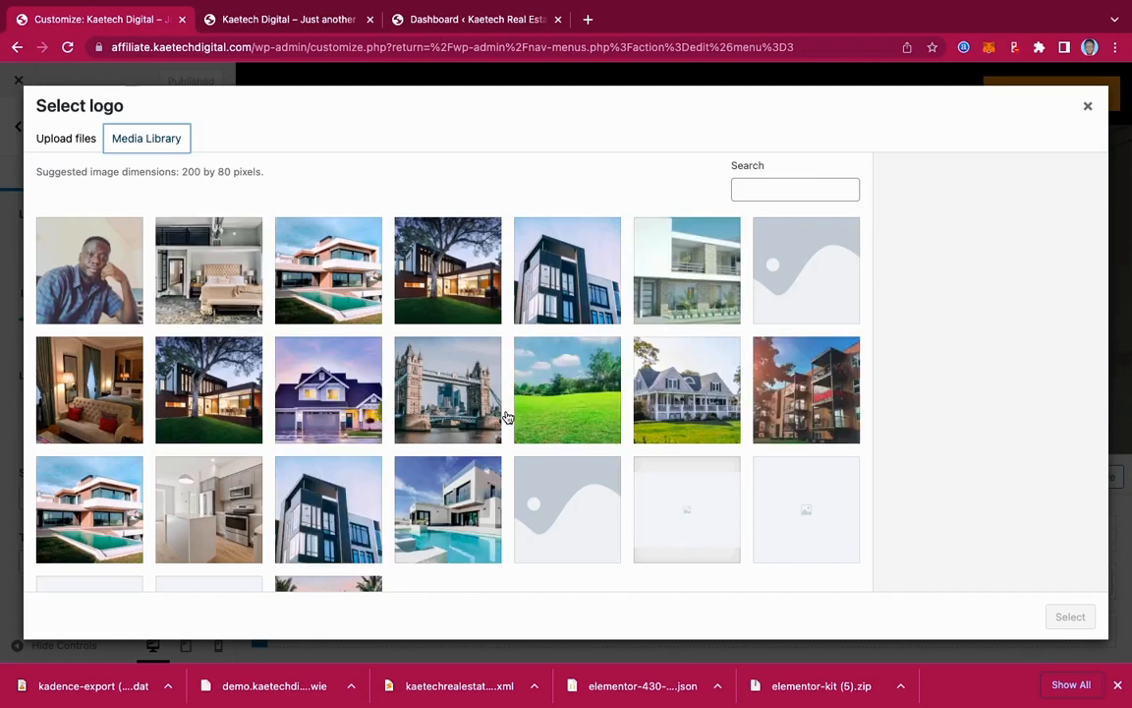
{"action": "scroll", "coordinate": [507, 416], "scroll_direction": "down", "scroll_amount": 3}
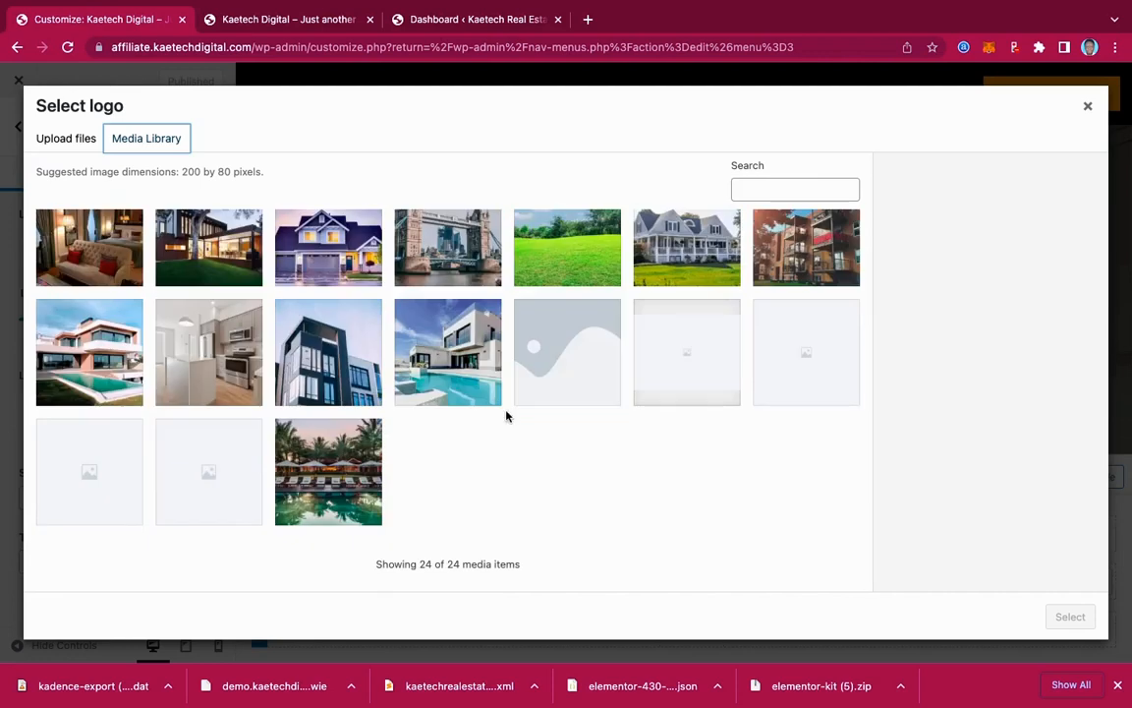
{"action": "scroll", "coordinate": [506, 417], "scroll_direction": "up", "scroll_amount": 3}
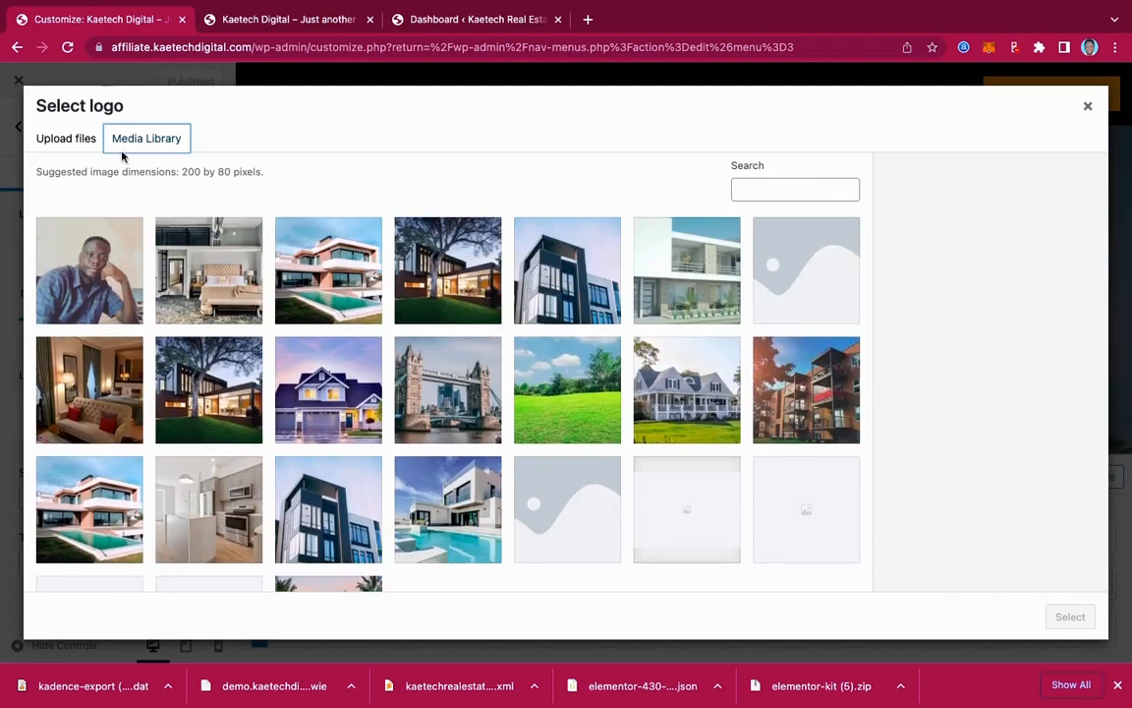
{"action": "left_click", "coordinate": [70, 140]}
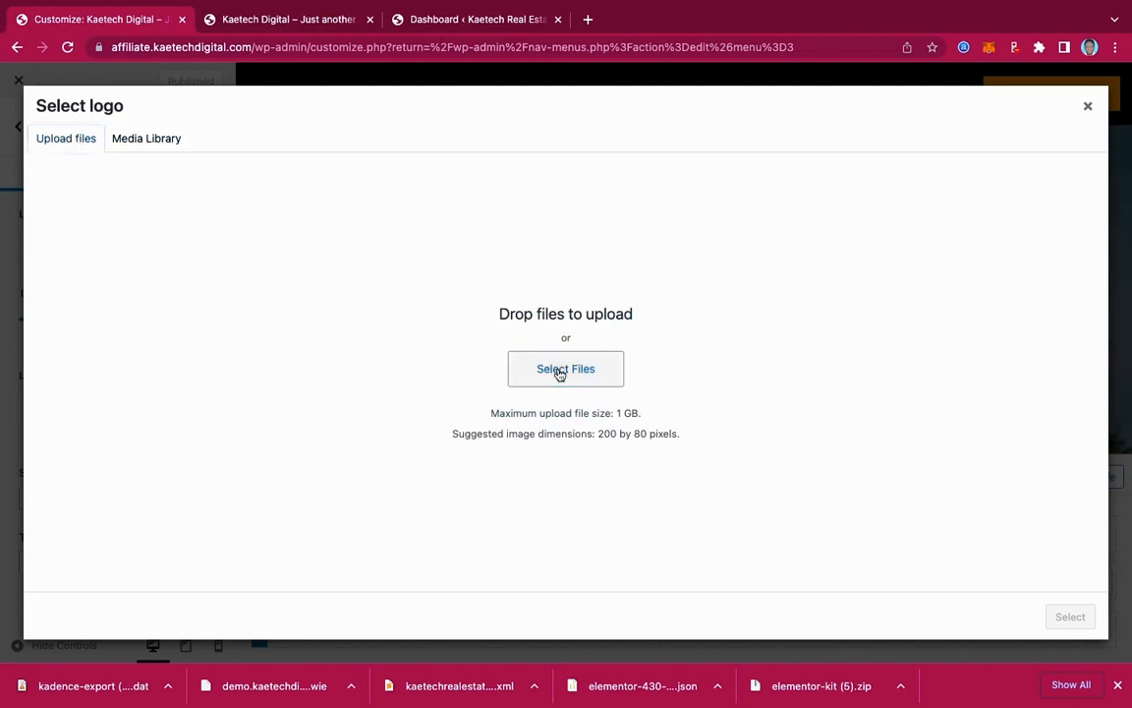
- Upload NEW-LOGO.png from the KAETECH DIGITAL folder on the Desktop and set it as the header logo without cropping
{"action": "left_click", "coordinate": [559, 372]}
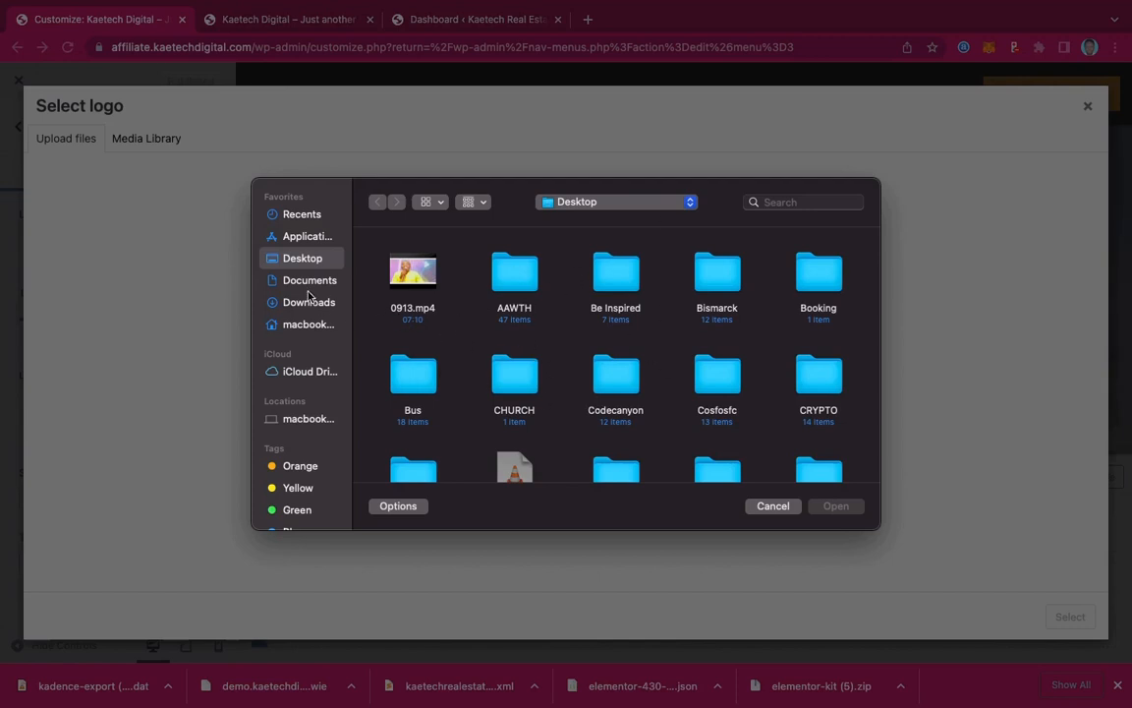
{"action": "scroll", "coordinate": [654, 422], "scroll_direction": "down", "scroll_amount": 5}
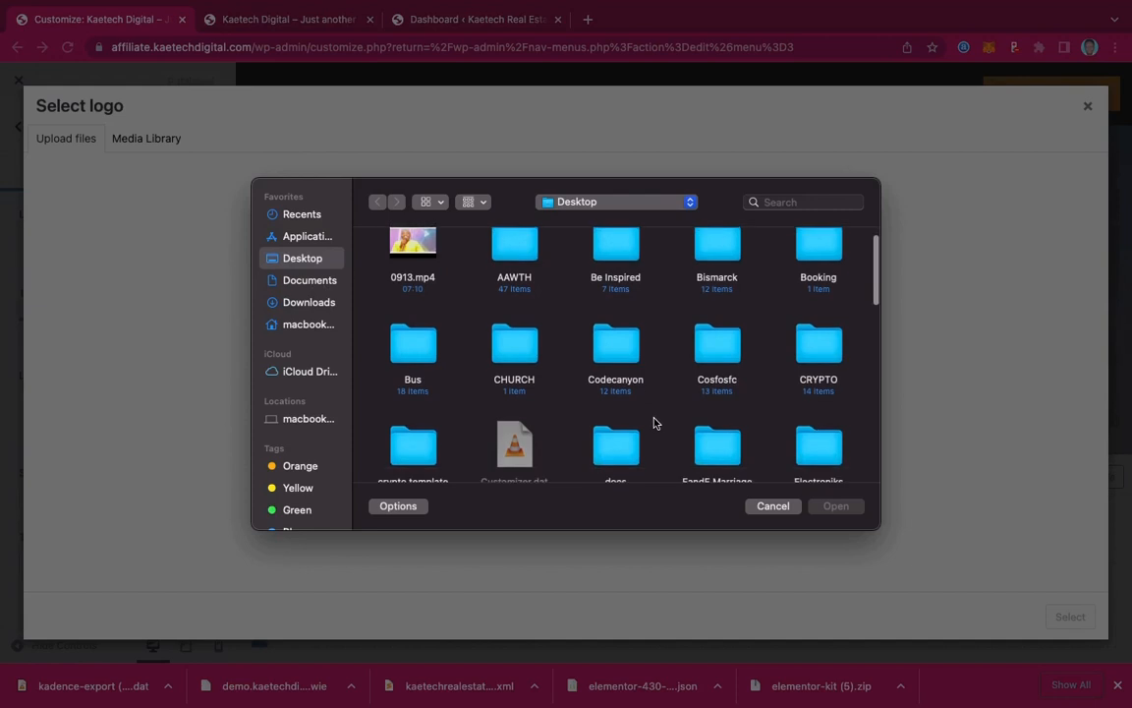
{"action": "scroll", "coordinate": [653, 423], "scroll_direction": "down", "scroll_amount": 2}
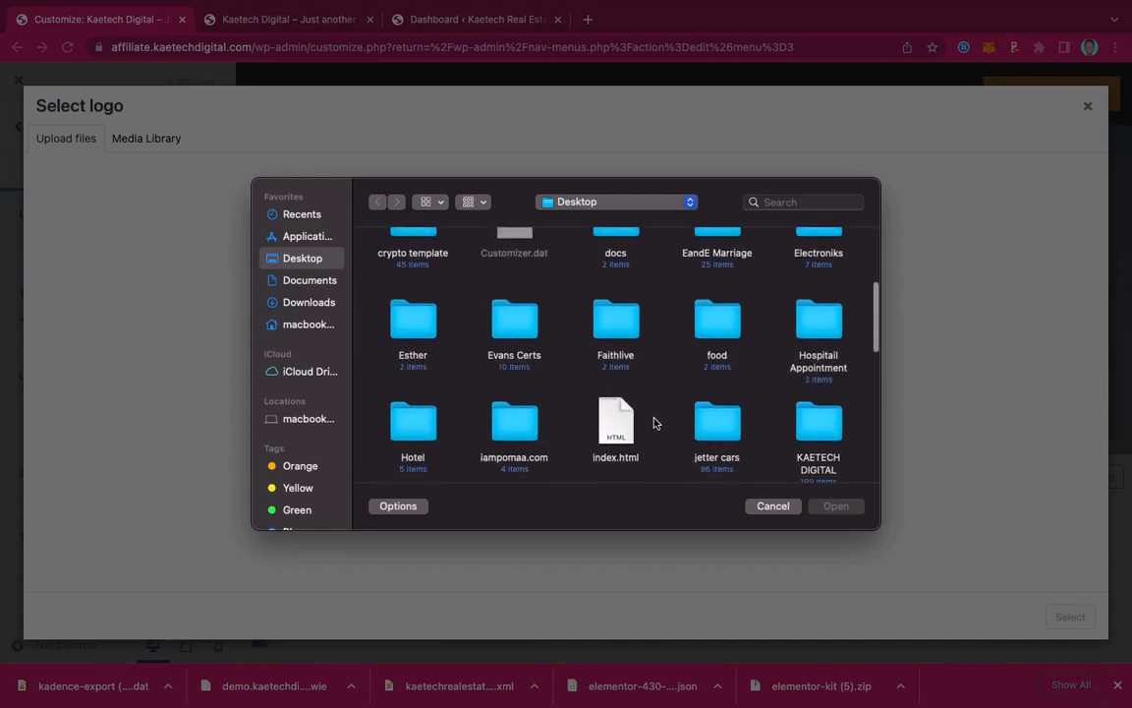
{"action": "scroll", "coordinate": [654, 423], "scroll_direction": "up", "scroll_amount": 3}
{"action": "scroll", "coordinate": [654, 423], "scroll_direction": "up", "scroll_amount": 1}
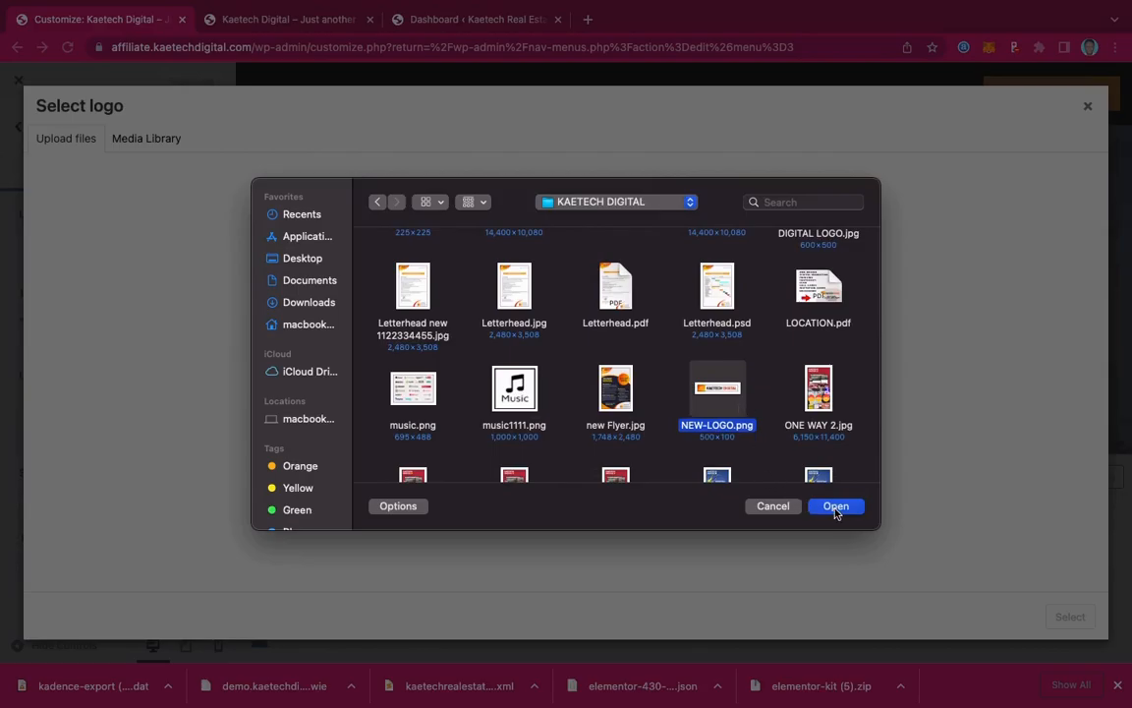
{"action": "left_click", "coordinate": [835, 508]}
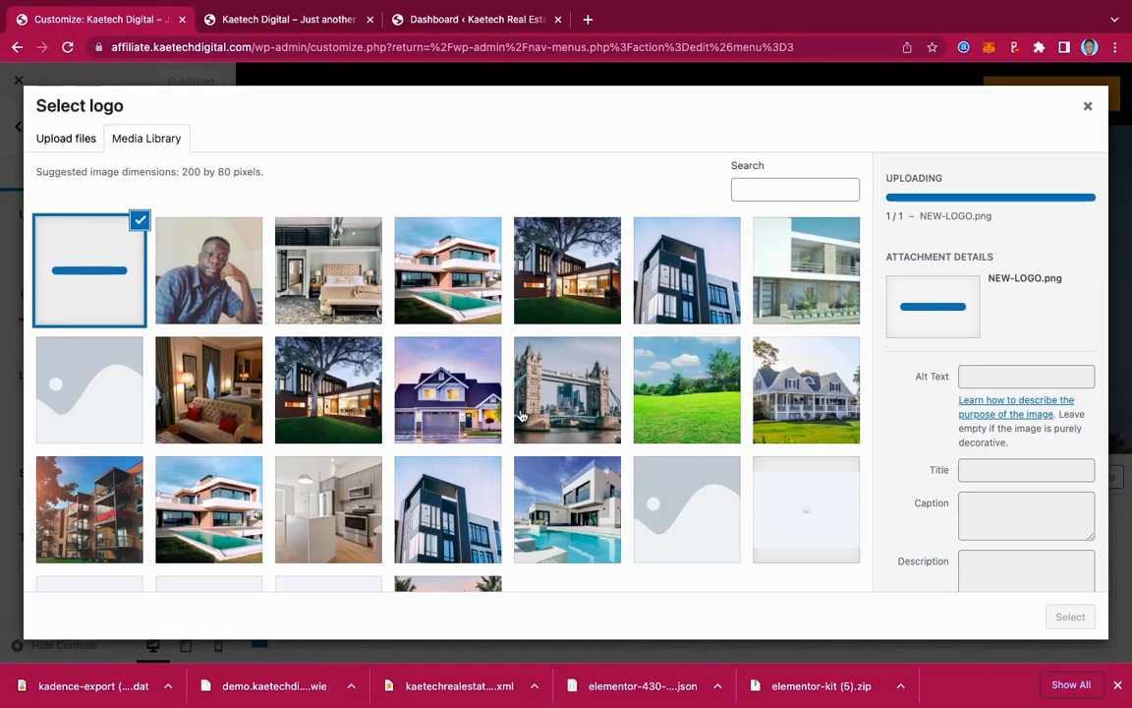
{"action": "left_click", "coordinate": [1071, 616]}
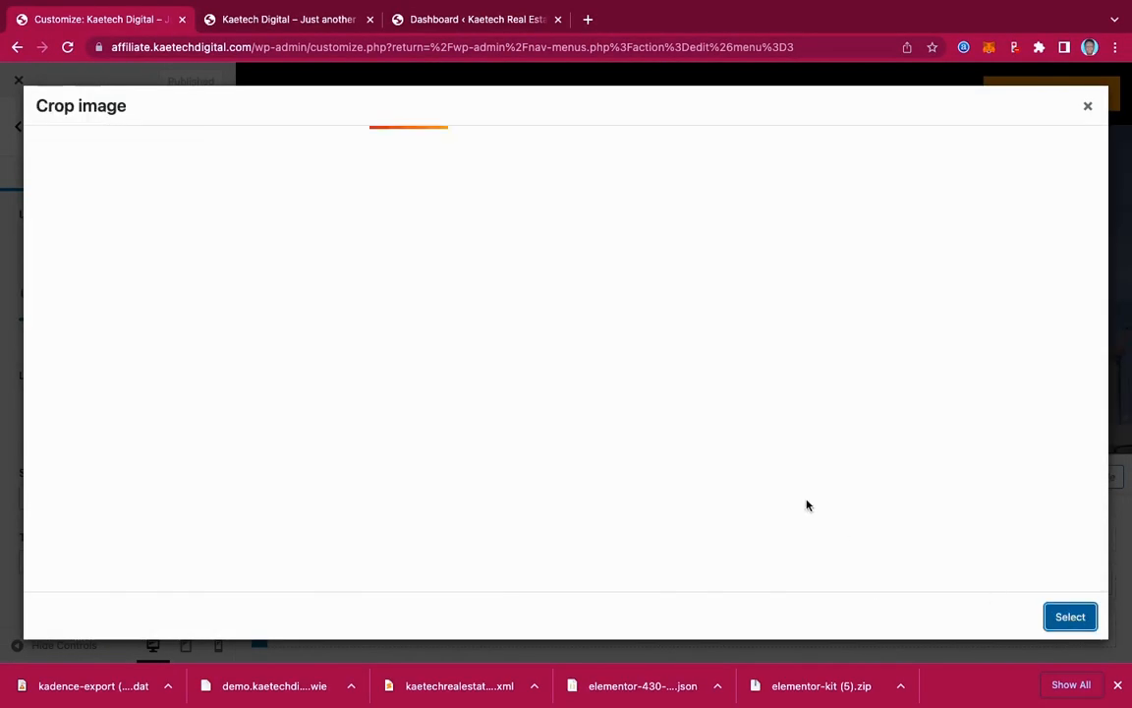
{"action": "left_click", "coordinate": [969, 617]}
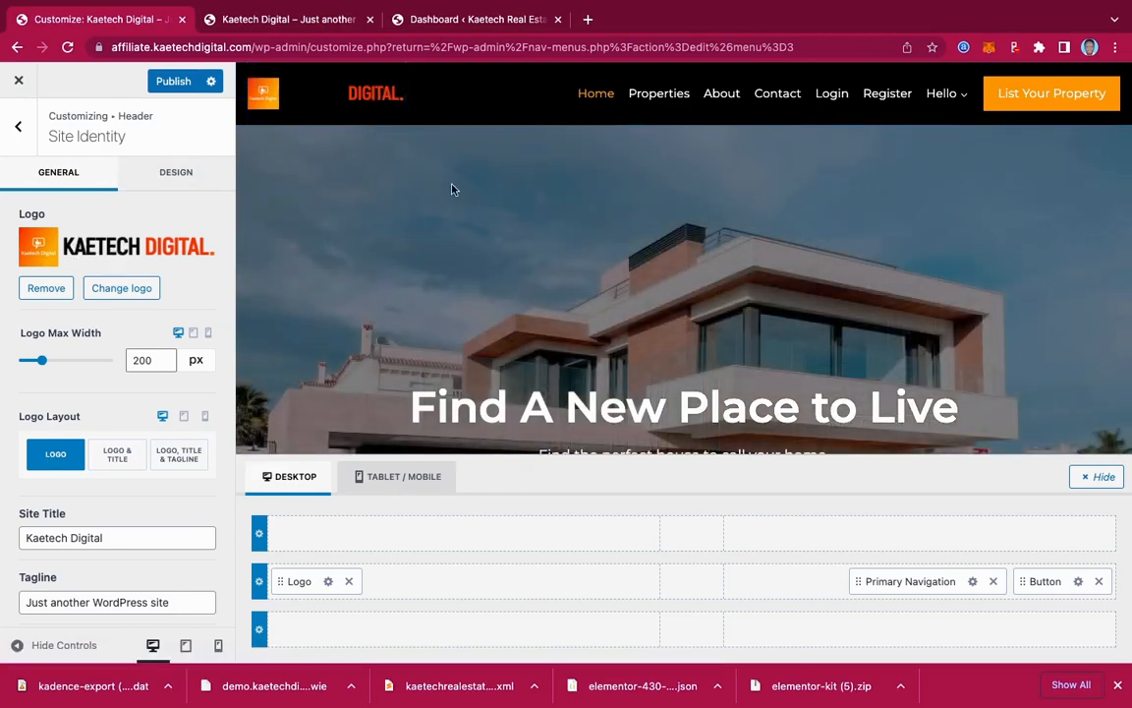
- Check the logo in the scrolled page preview and examine the Main Row and Logo settings for the sticky header's image
{"action": "scroll", "coordinate": [478, 285], "scroll_direction": "down", "scroll_amount": 3}
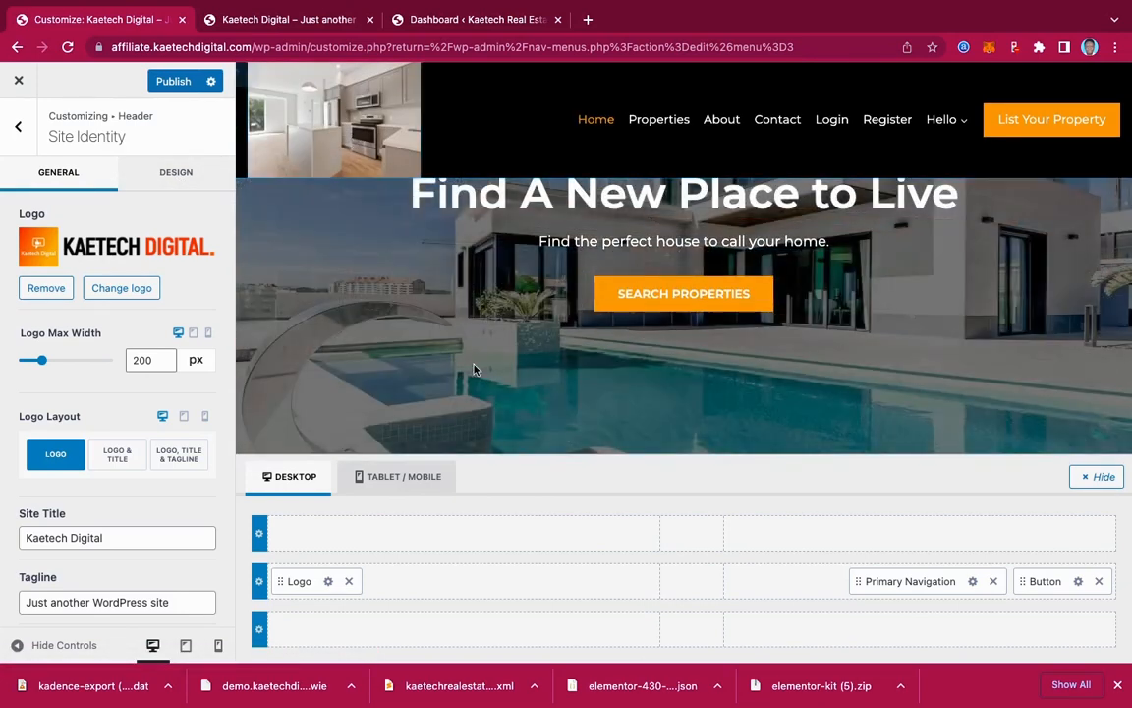
{"action": "scroll", "coordinate": [474, 369], "scroll_direction": "up", "scroll_amount": 3}
{"action": "scroll", "coordinate": [462, 354], "scroll_direction": "down", "scroll_amount": 5}
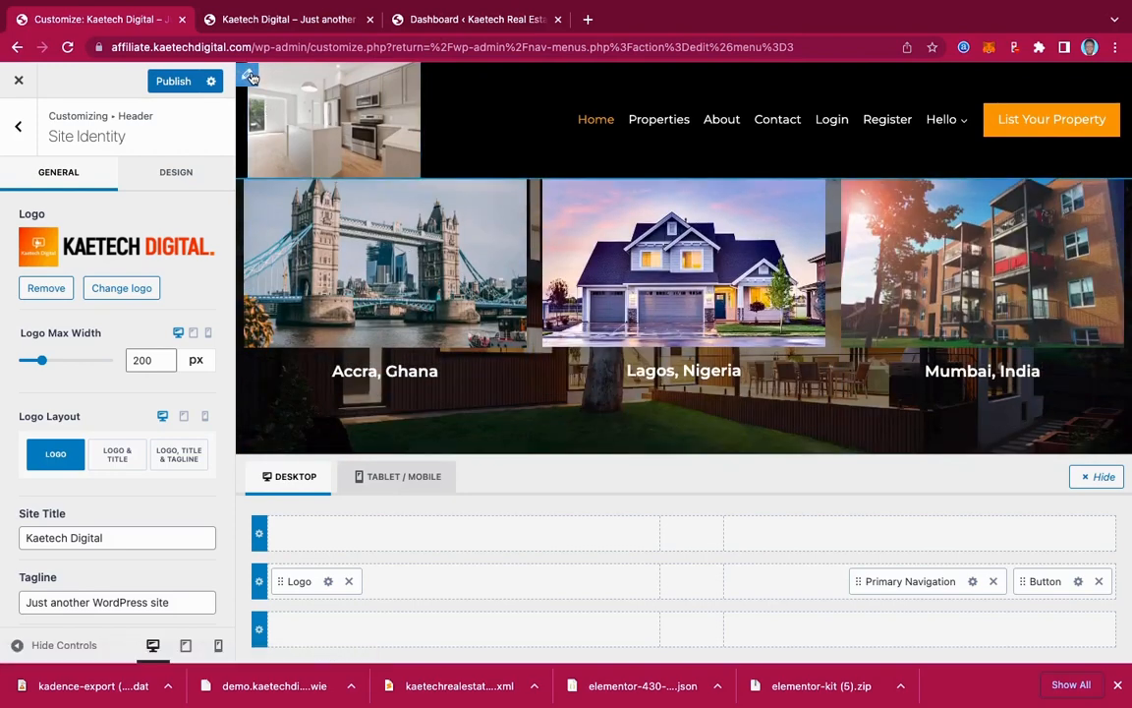
{"action": "left_click", "coordinate": [250, 75]}
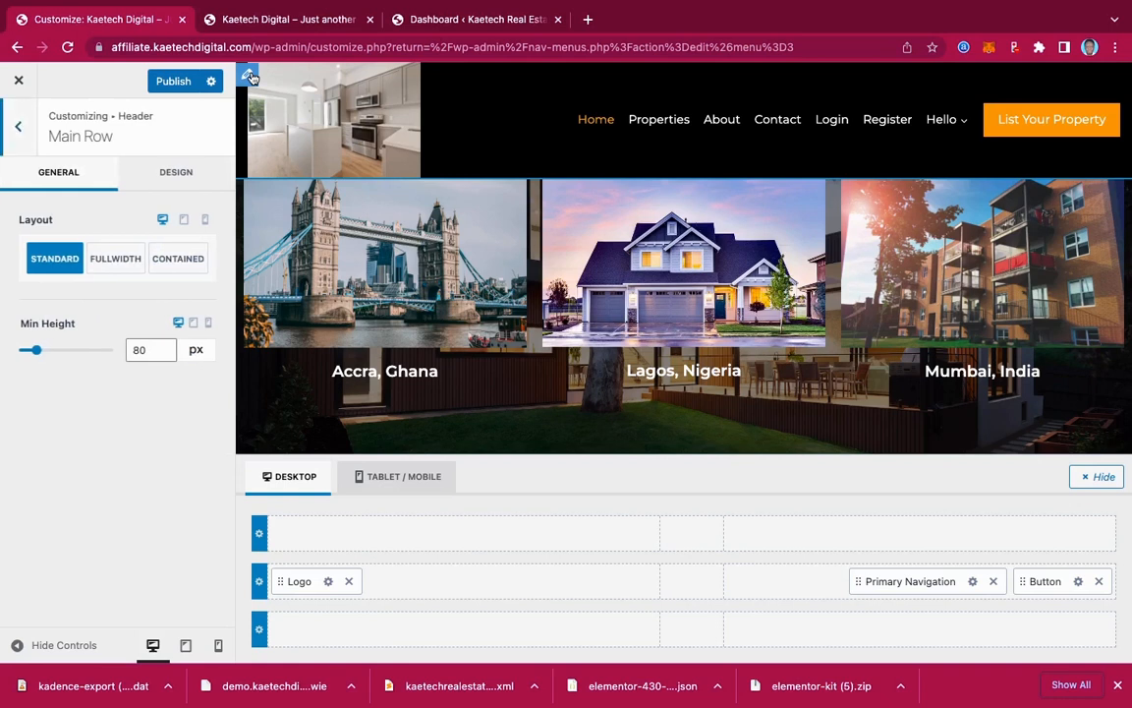
{"action": "left_click", "coordinate": [331, 582]}
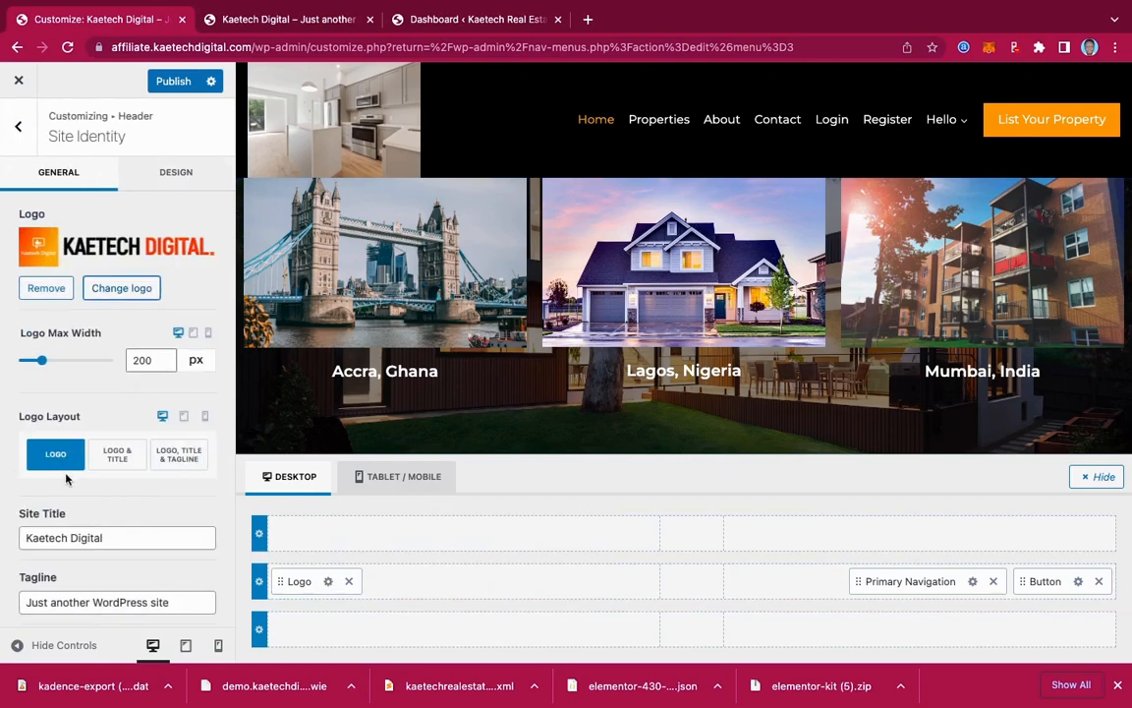
{"action": "scroll", "coordinate": [95, 482], "scroll_direction": "down", "scroll_amount": 2}
{"action": "scroll", "coordinate": [95, 482], "scroll_direction": "up", "scroll_amount": 2}
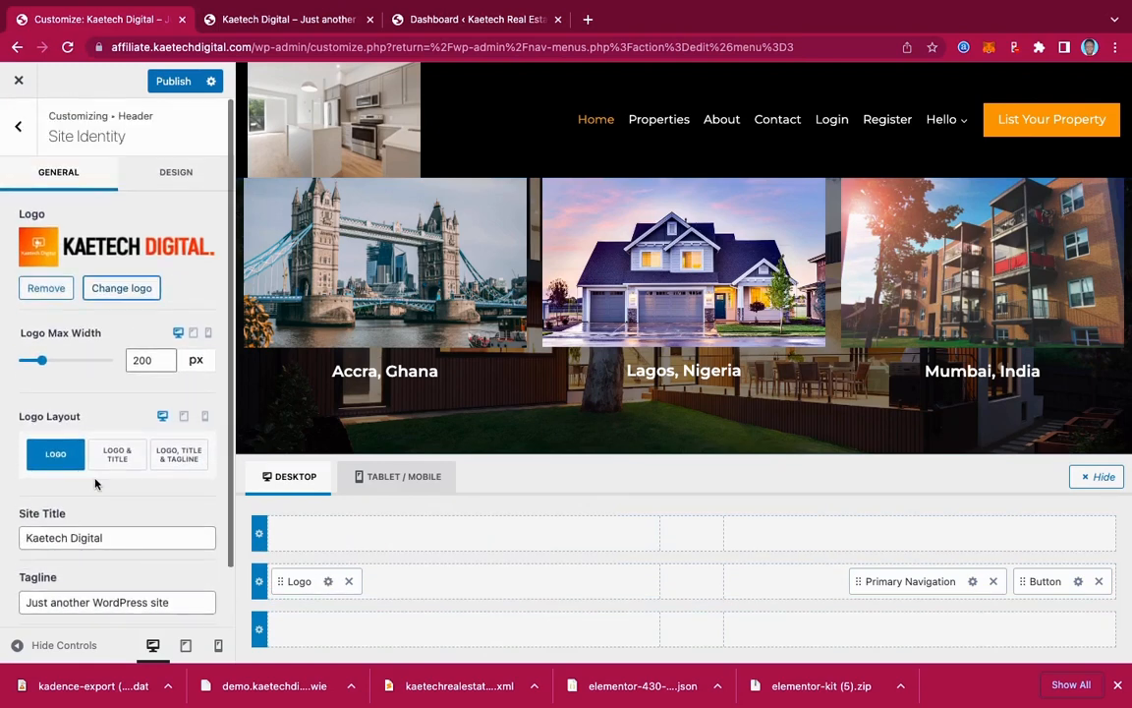
- Set the sticky header's stuck header logo to the Kaetech Digital logo image from the media library
{"action": "left_click", "coordinate": [22, 131]}
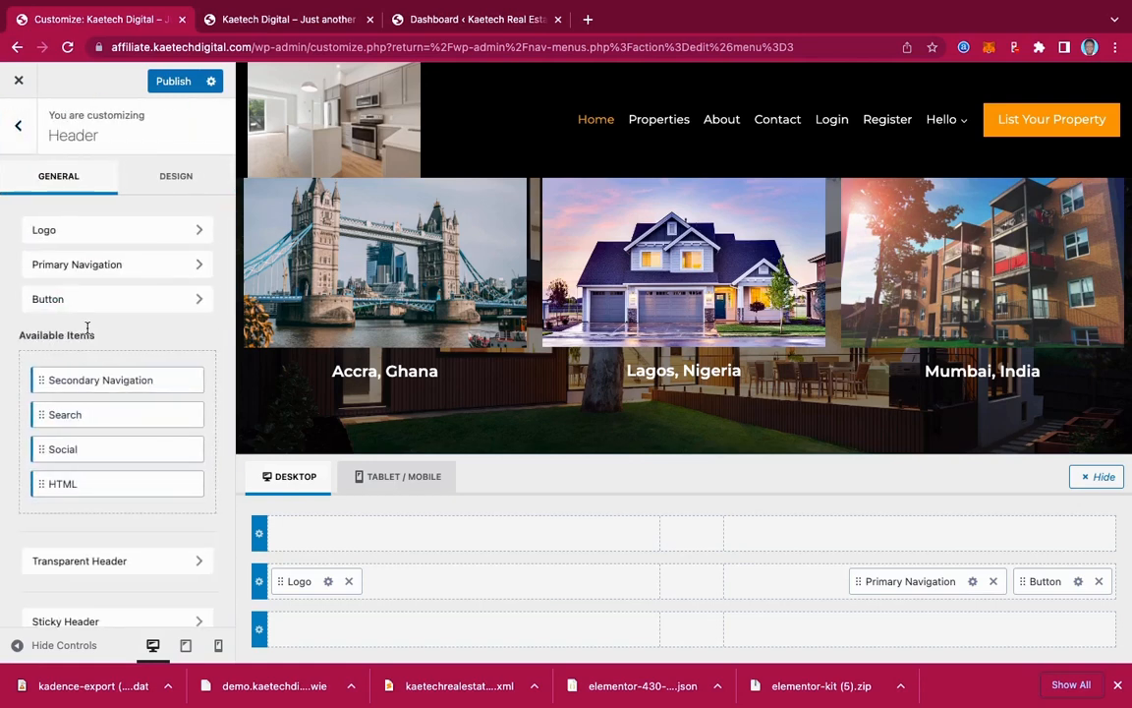
{"action": "scroll", "coordinate": [85, 325], "scroll_direction": "down", "scroll_amount": 1}
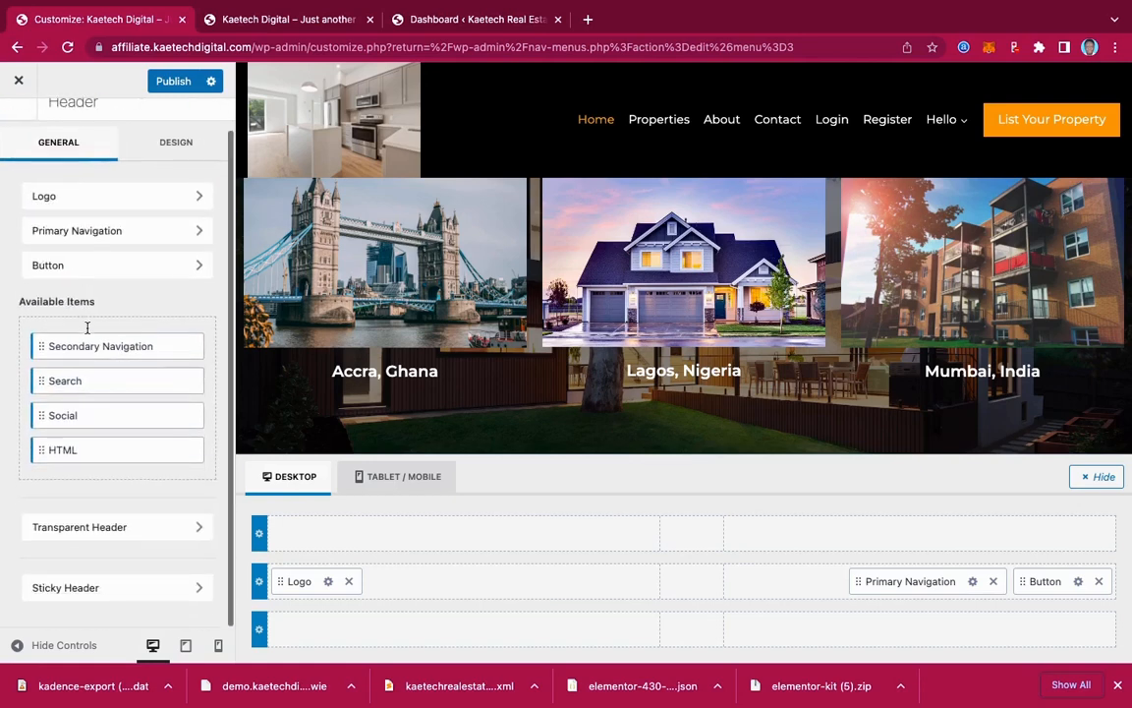
{"action": "left_click", "coordinate": [112, 589]}
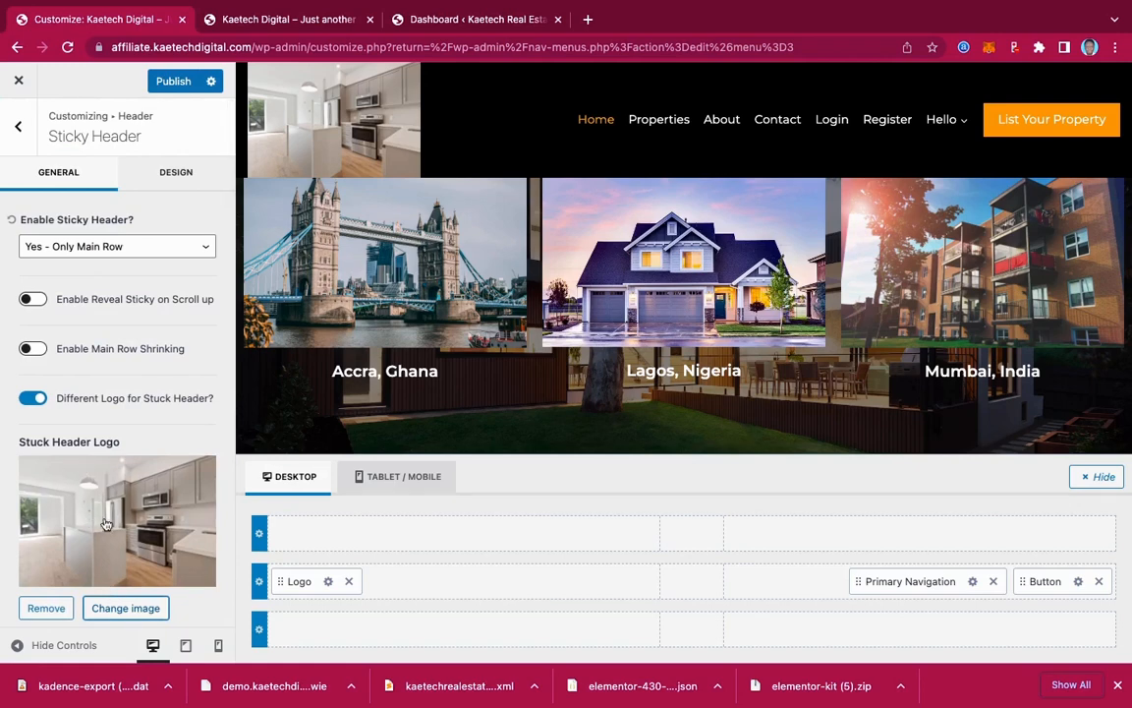
{"action": "scroll", "coordinate": [69, 394], "scroll_direction": "down", "scroll_amount": 4}
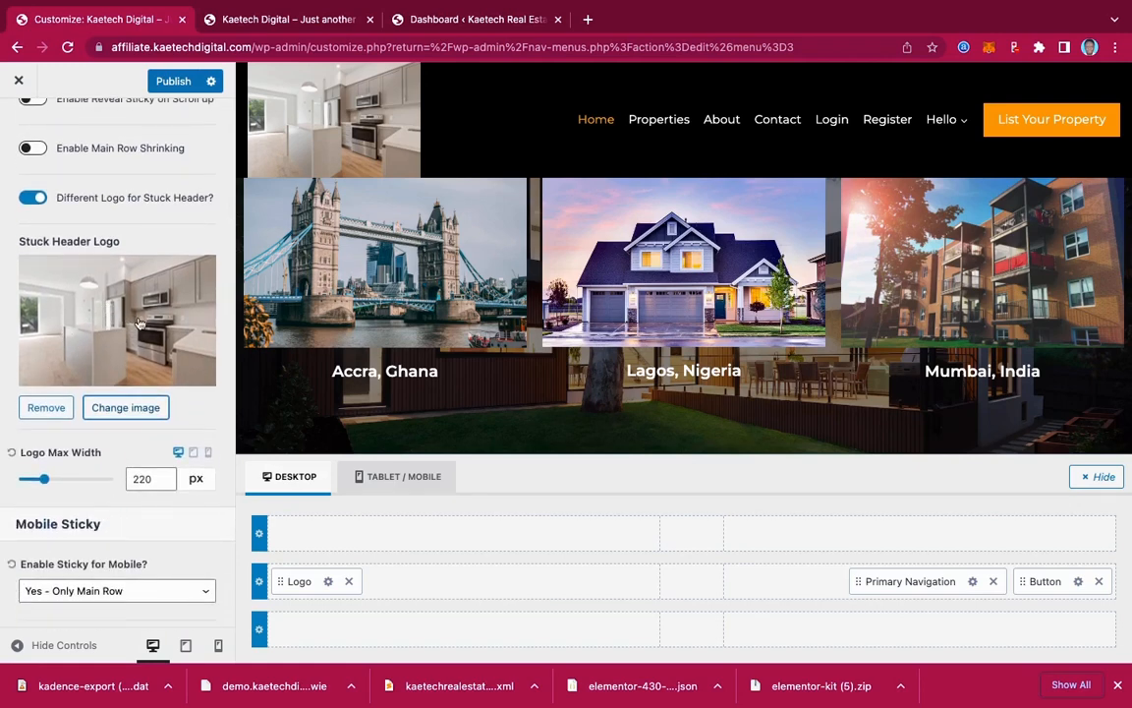
{"action": "left_click", "coordinate": [125, 407]}
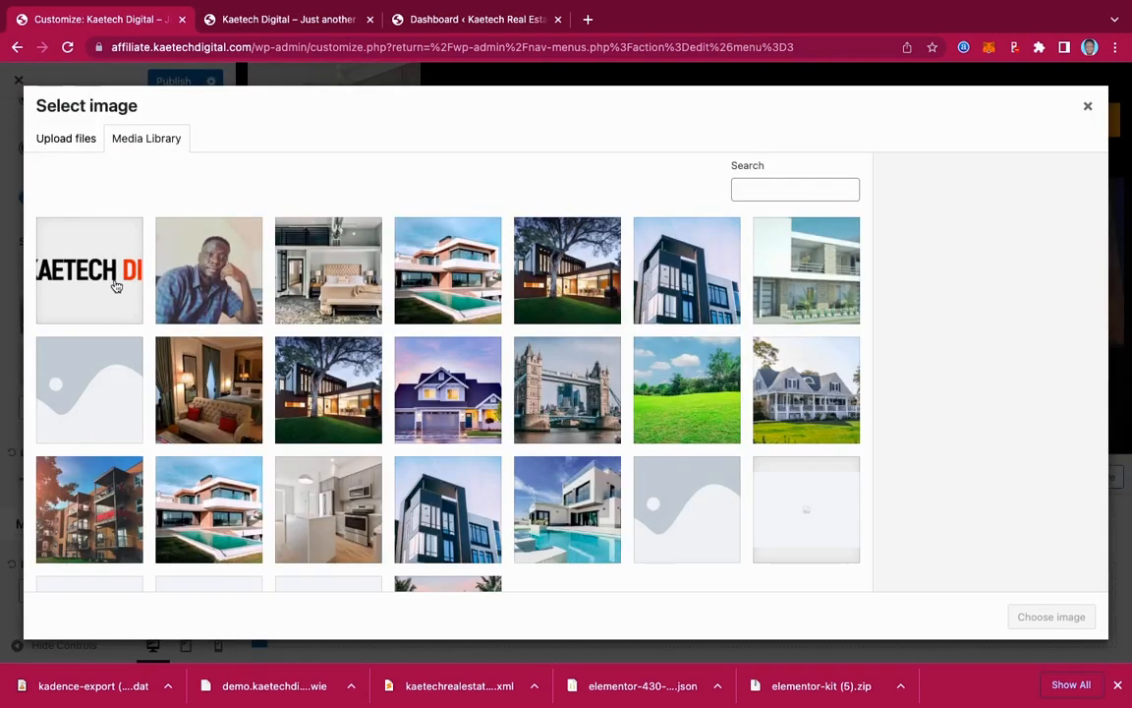
{"action": "left_click", "coordinate": [115, 285]}
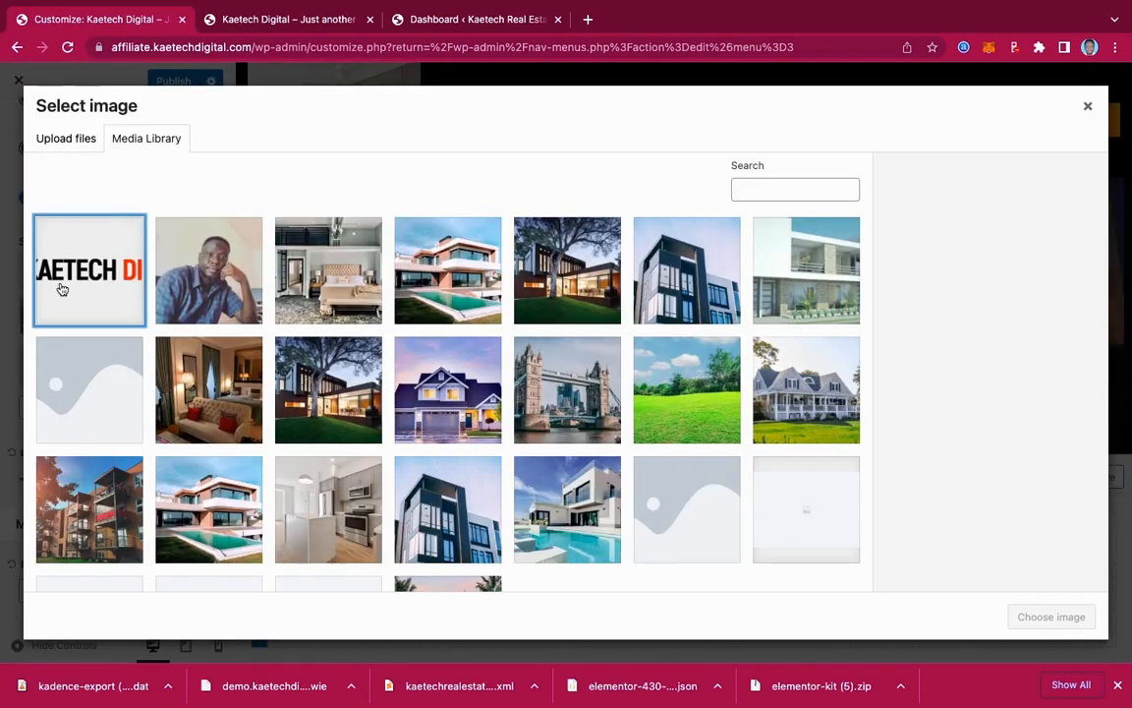
{"action": "left_click", "coordinate": [1071, 619]}
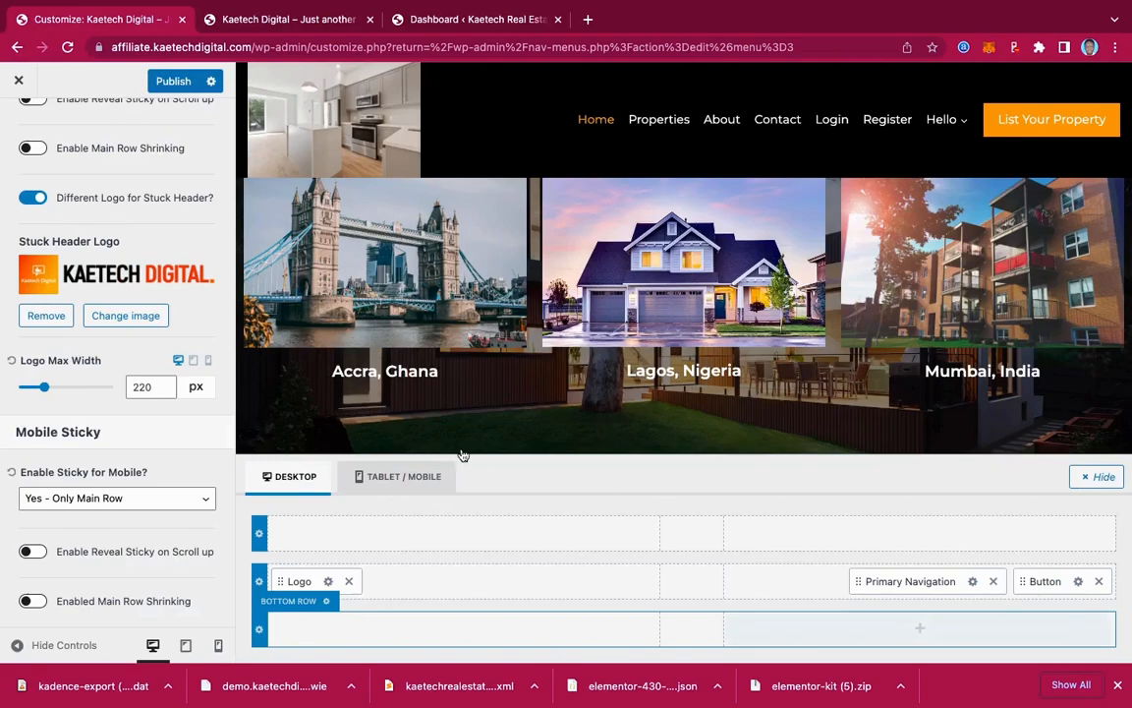
- Publish the customizer changes and check the sticky header logo in the scrolled page preview
{"action": "scroll", "coordinate": [685, 401], "scroll_direction": "down", "scroll_amount": 5}
{"action": "scroll", "coordinate": [685, 401], "scroll_direction": "down", "scroll_amount": 5}
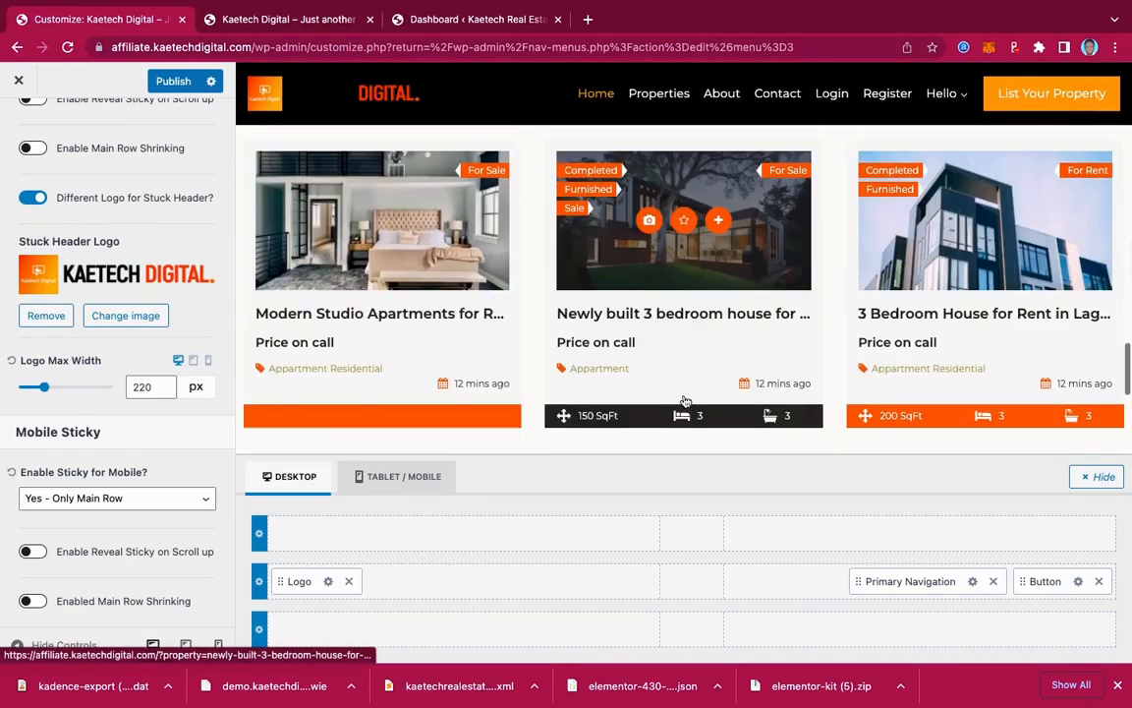
{"action": "scroll", "coordinate": [685, 401], "scroll_direction": "up", "scroll_amount": 8}
{"action": "scroll", "coordinate": [685, 401], "scroll_direction": "up", "scroll_amount": 5}
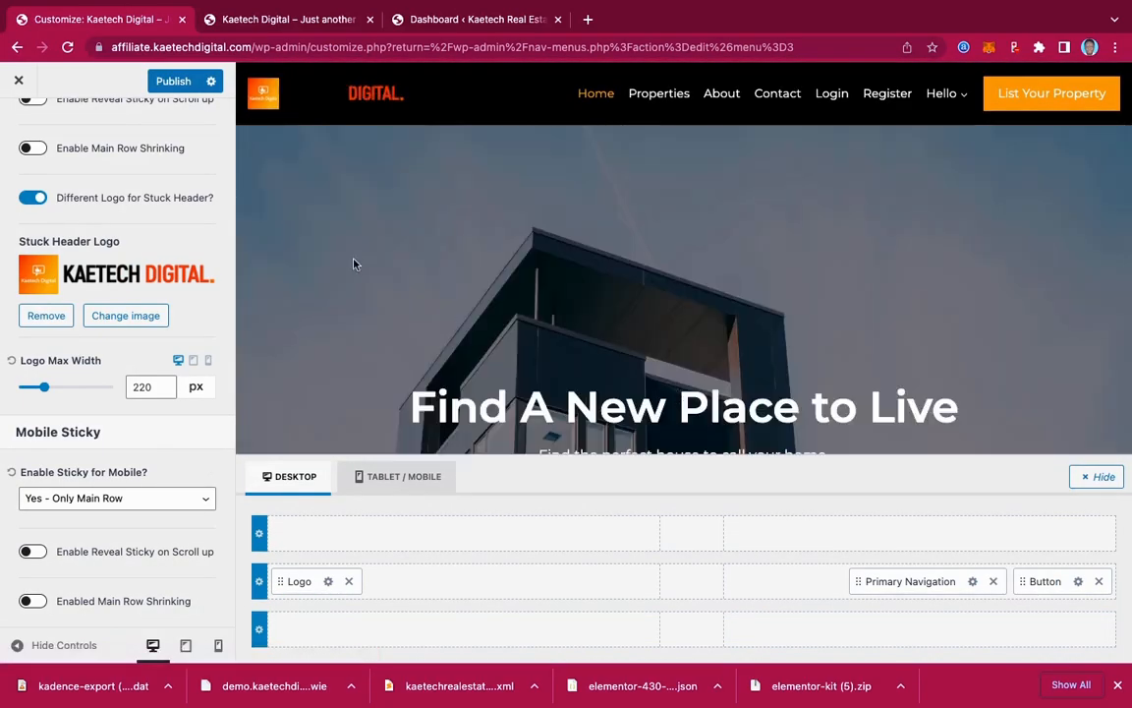
{"action": "left_click", "coordinate": [171, 84]}
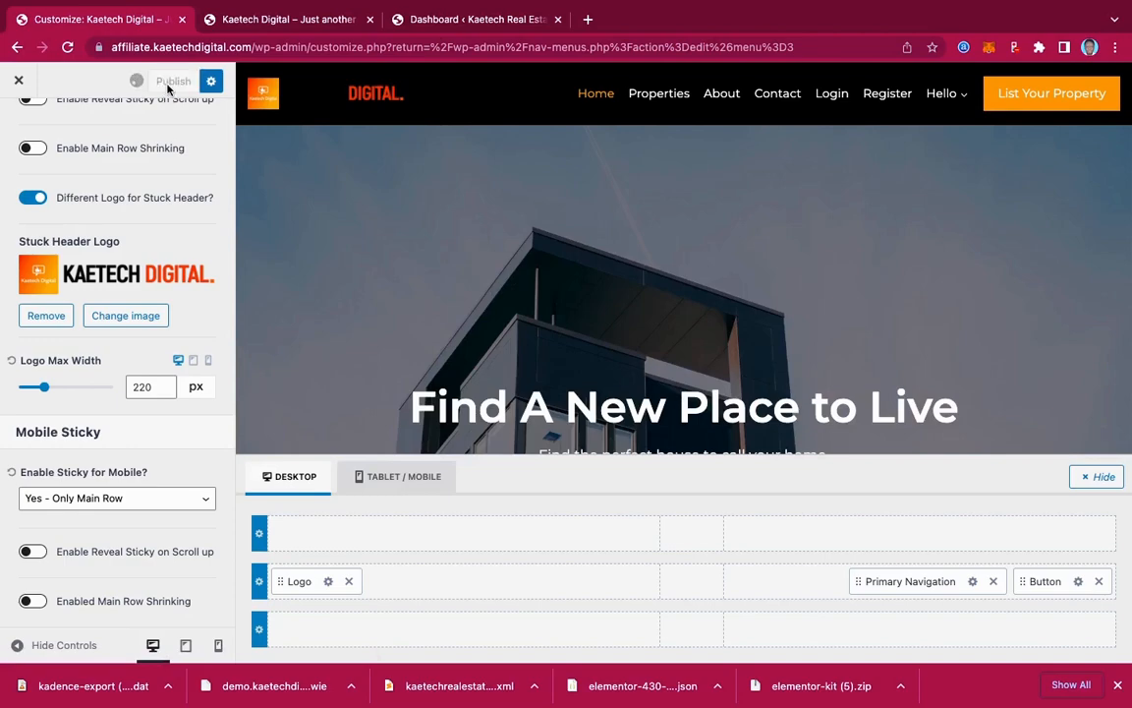
{"action": "scroll", "coordinate": [443, 344], "scroll_direction": "down", "scroll_amount": 5}
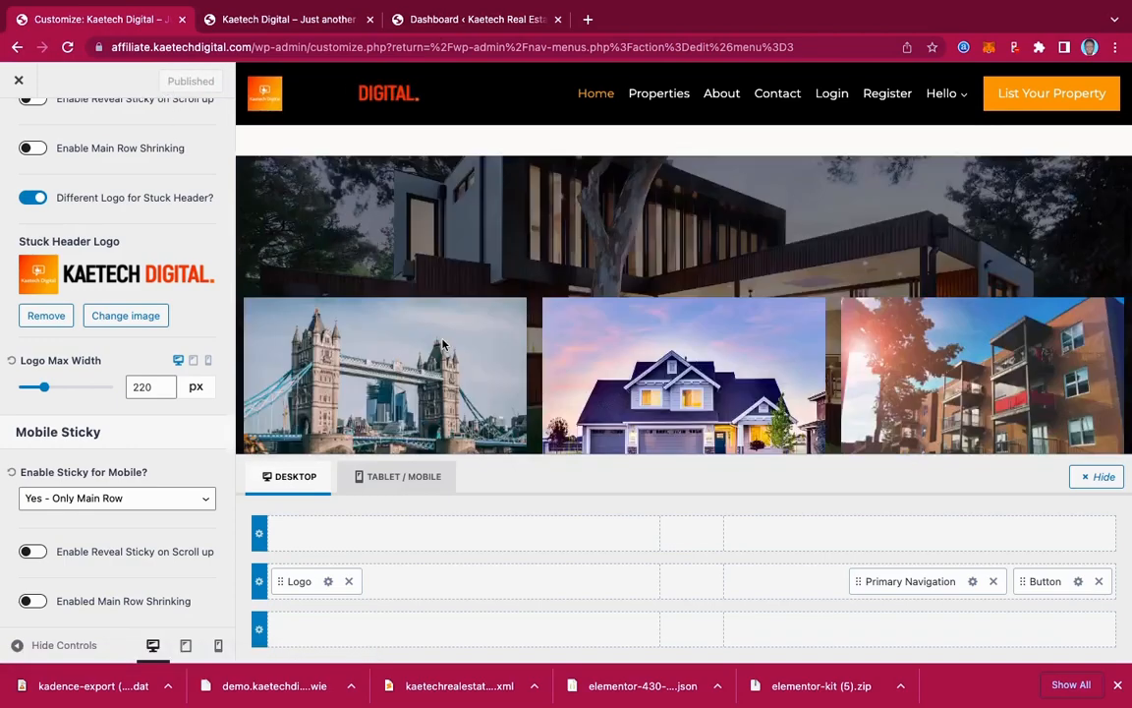
{"action": "scroll", "coordinate": [442, 344], "scroll_direction": "down", "scroll_amount": 5}
{"action": "scroll", "coordinate": [443, 344], "scroll_direction": "up", "scroll_amount": 10}
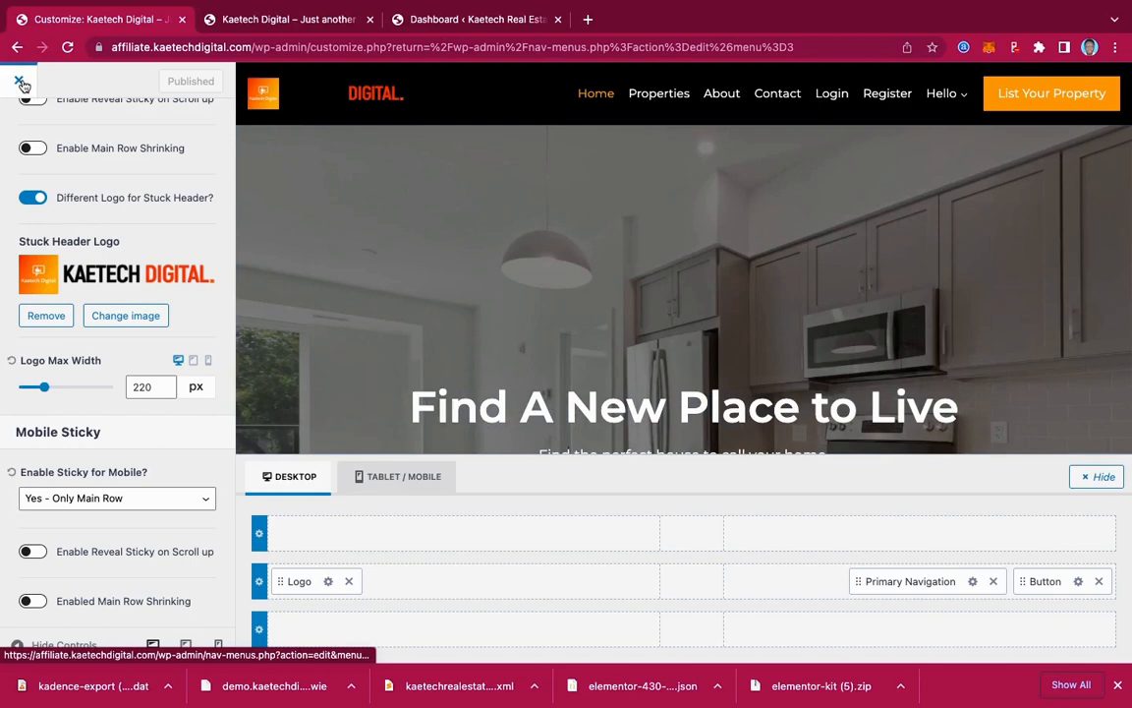
- Close the customizer and examine the Footer Menu's items and display location settings
{"action": "left_click", "coordinate": [20, 82]}
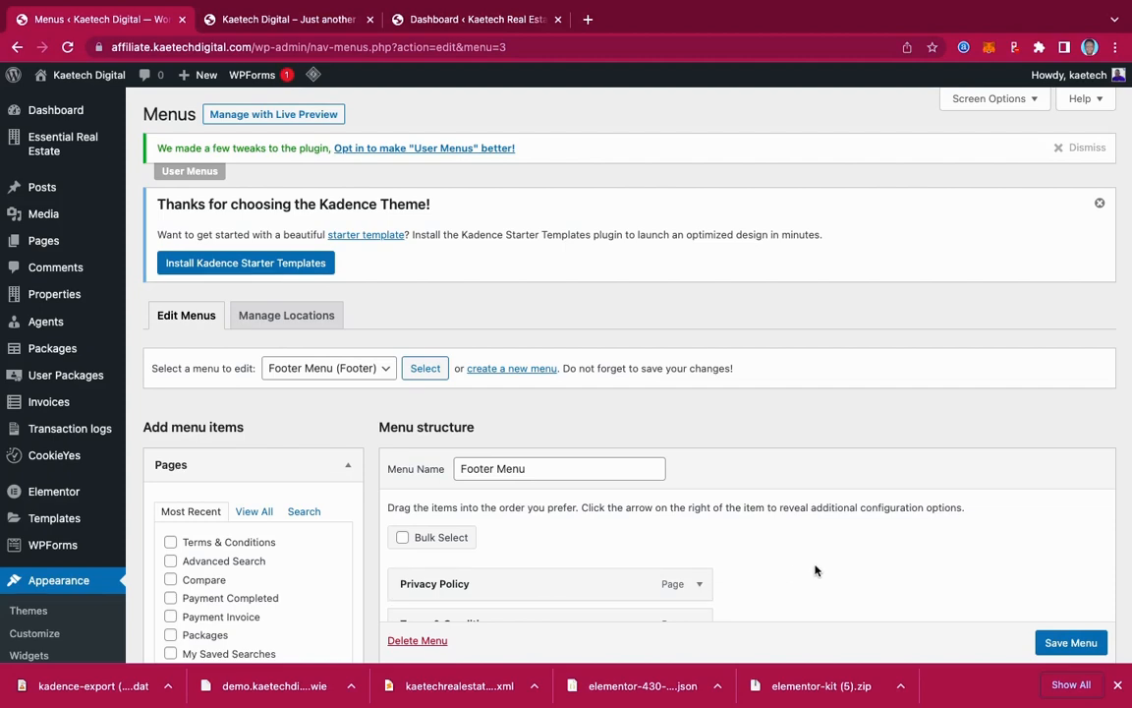
{"action": "scroll", "coordinate": [815, 571], "scroll_direction": "down", "scroll_amount": 3}
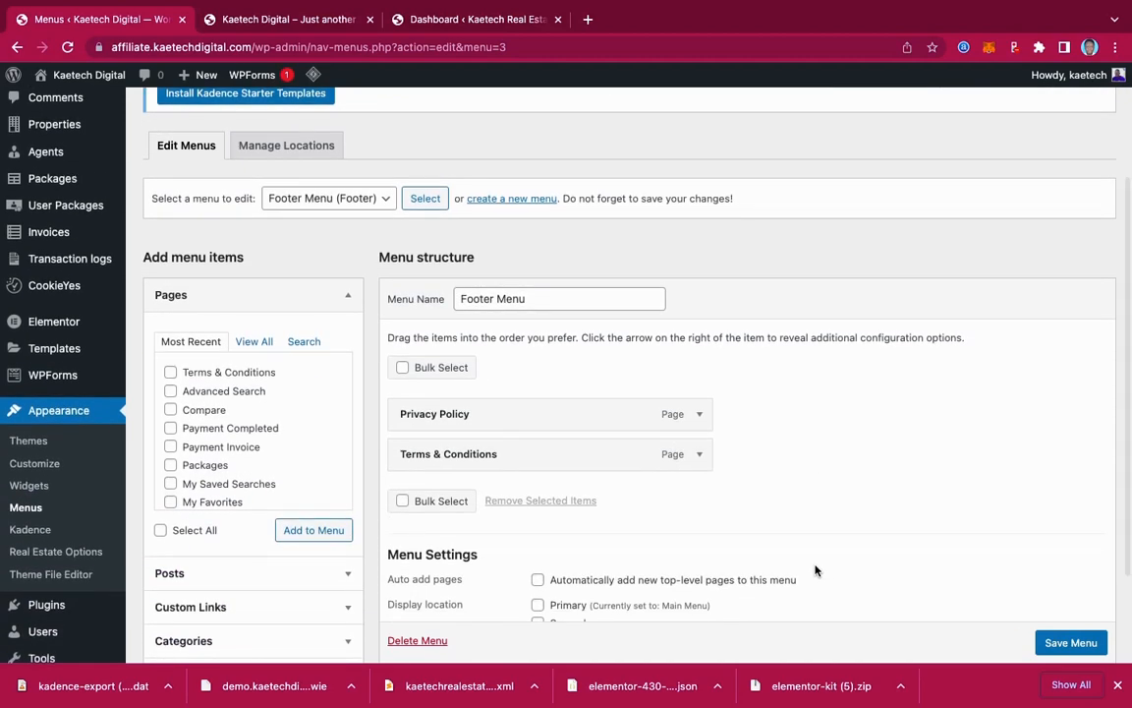
{"action": "scroll", "coordinate": [815, 570], "scroll_direction": "down", "scroll_amount": 1}
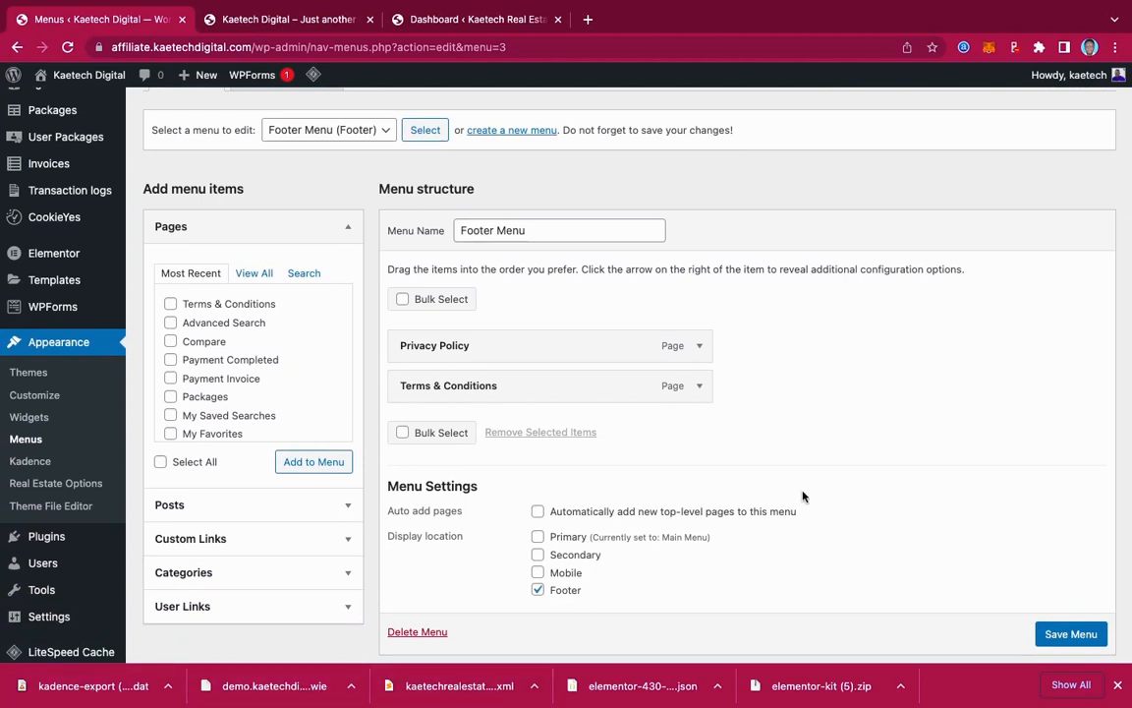
{"action": "scroll", "coordinate": [802, 496], "scroll_direction": "up", "scroll_amount": 4}
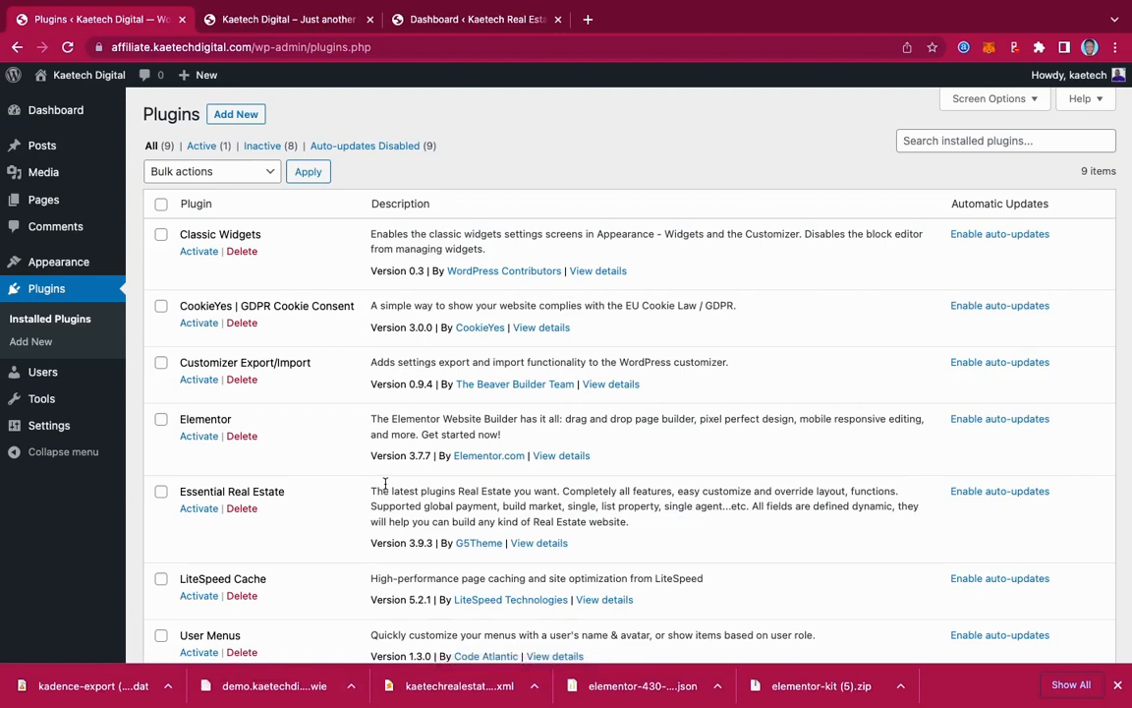
- Look through the installed plugins list to see which plugins are active and which still need activation
{"action": "scroll", "coordinate": [385, 484], "scroll_direction": "down", "scroll_amount": 5}
{"action": "scroll", "coordinate": [385, 483], "scroll_direction": "up", "scroll_amount": 3}
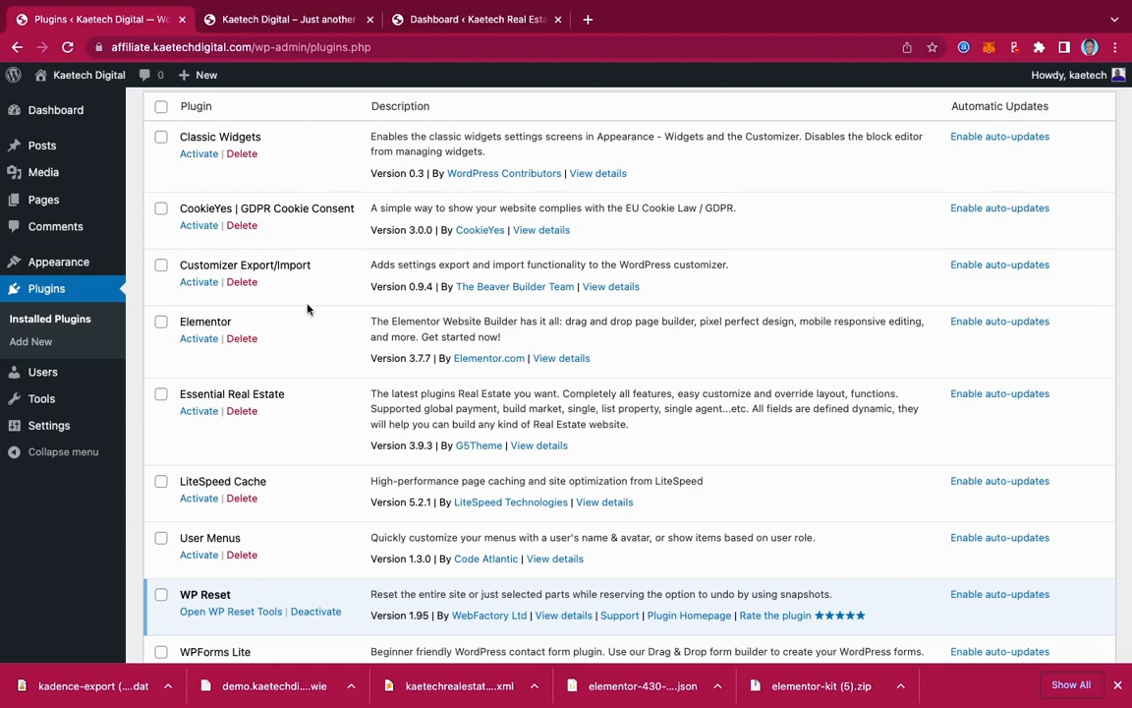
{"action": "scroll", "coordinate": [307, 308], "scroll_direction": "up", "scroll_amount": 2}
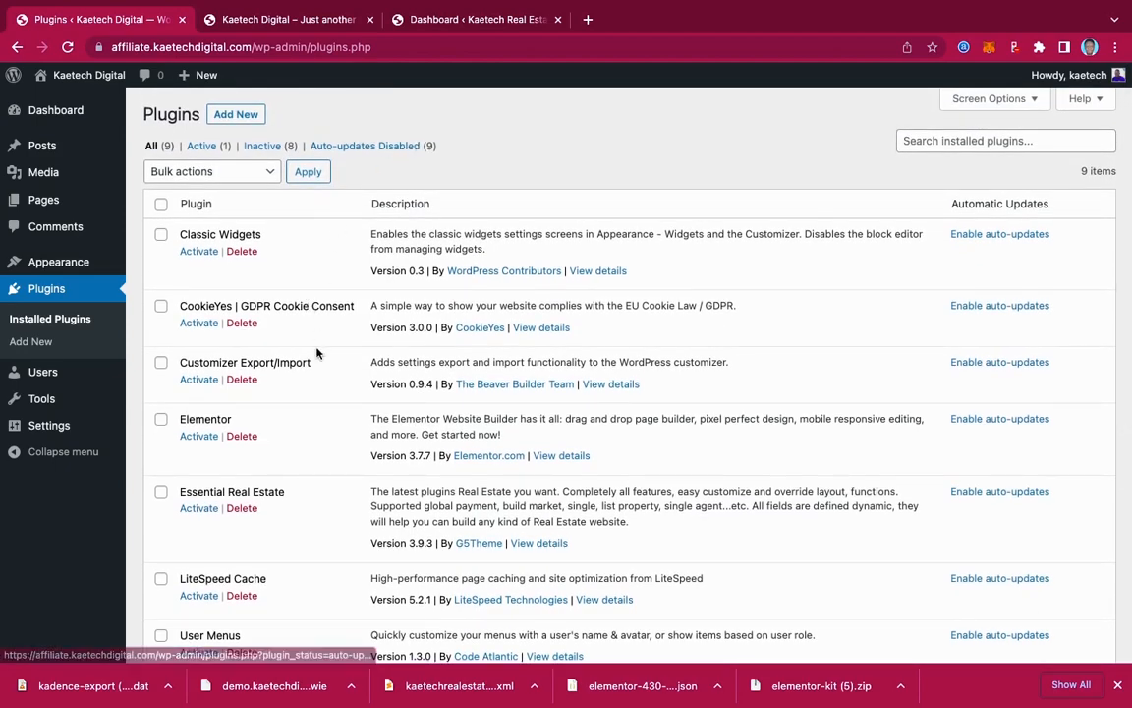
{"action": "scroll", "coordinate": [278, 500], "scroll_direction": "down", "scroll_amount": 4}
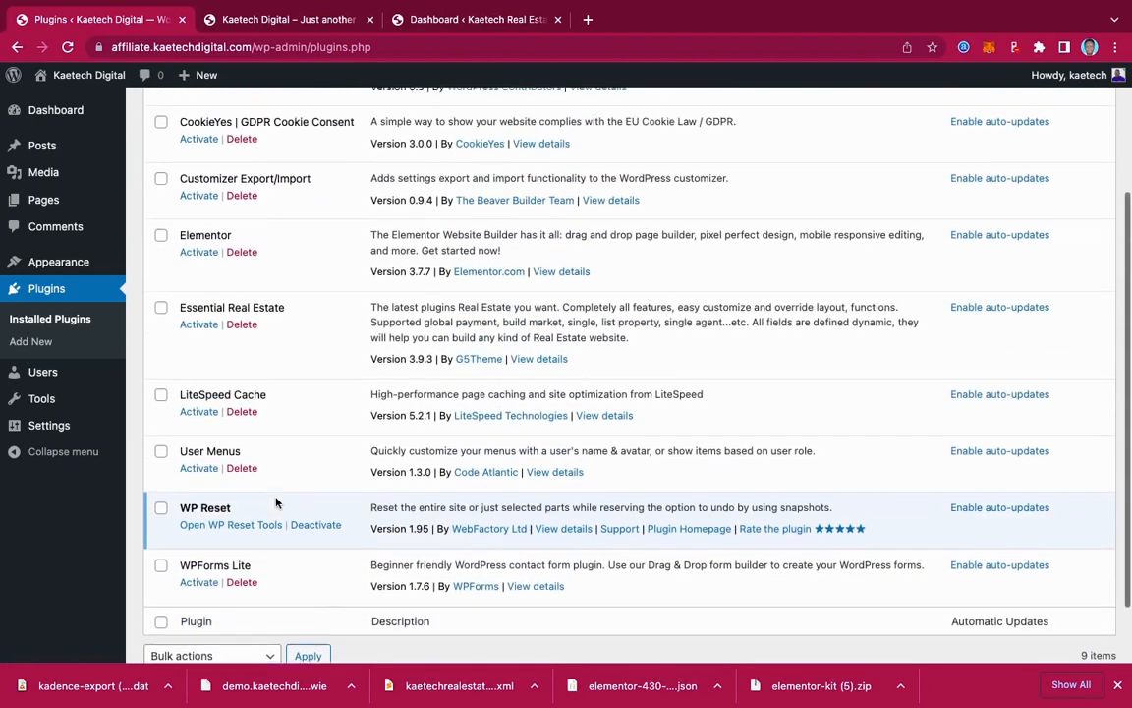
{"action": "scroll", "coordinate": [277, 502], "scroll_direction": "up", "scroll_amount": 4}
{"action": "scroll", "coordinate": [276, 502], "scroll_direction": "down", "scroll_amount": 2}
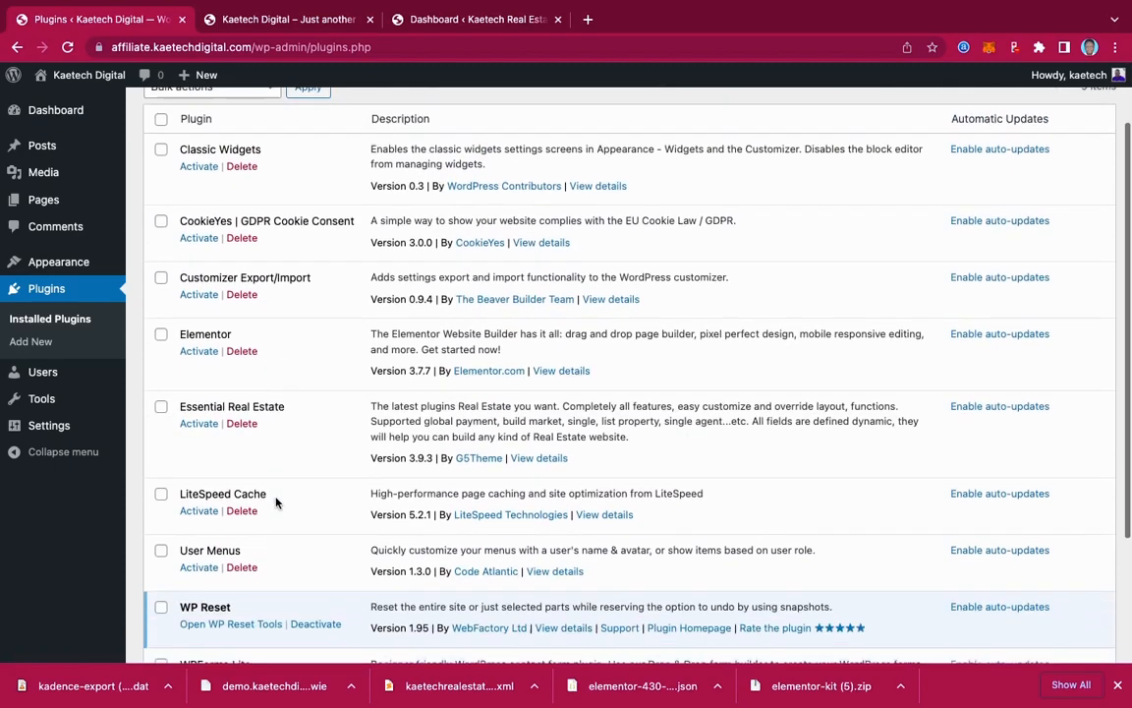
{"action": "scroll", "coordinate": [277, 502], "scroll_direction": "down", "scroll_amount": 3}
{"action": "scroll", "coordinate": [278, 503], "scroll_direction": "up", "scroll_amount": 4}
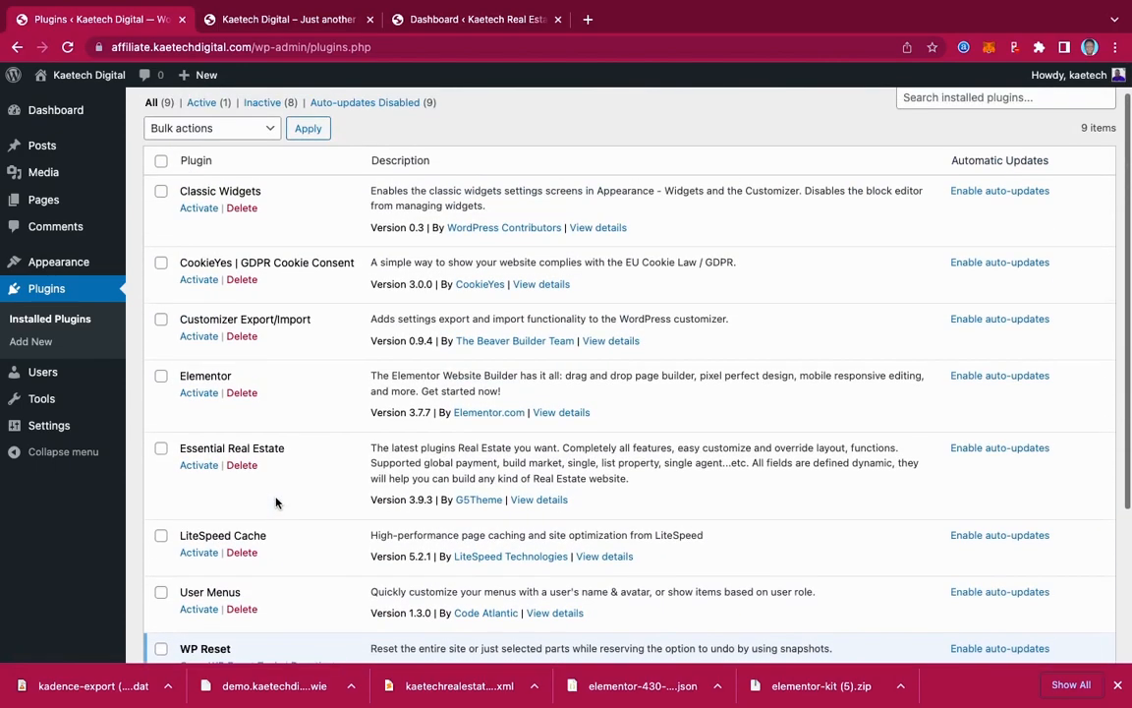
- Bulk-activate all installed plugins except WP Reset
{"action": "left_click", "coordinate": [162, 162]}
{"action": "scroll", "coordinate": [175, 428], "scroll_direction": "down", "scroll_amount": 5}
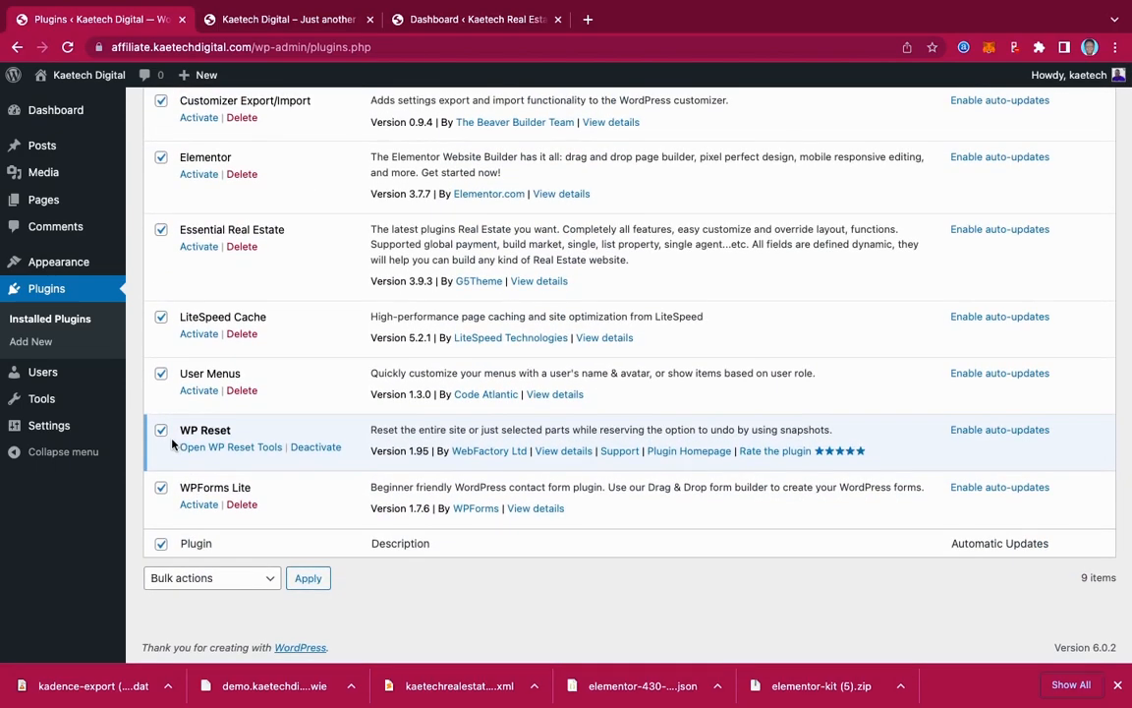
{"action": "left_click", "coordinate": [162, 429]}
{"action": "left_click", "coordinate": [197, 578]}
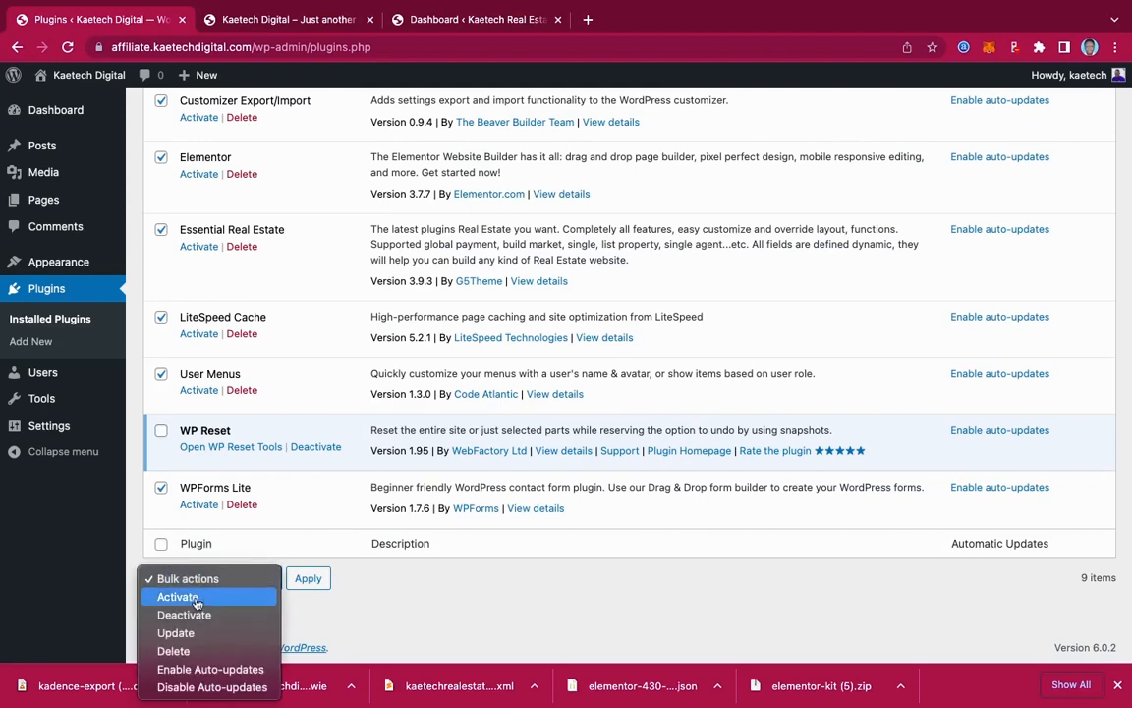
{"action": "left_click", "coordinate": [196, 598]}
{"action": "left_click", "coordinate": [309, 579]}
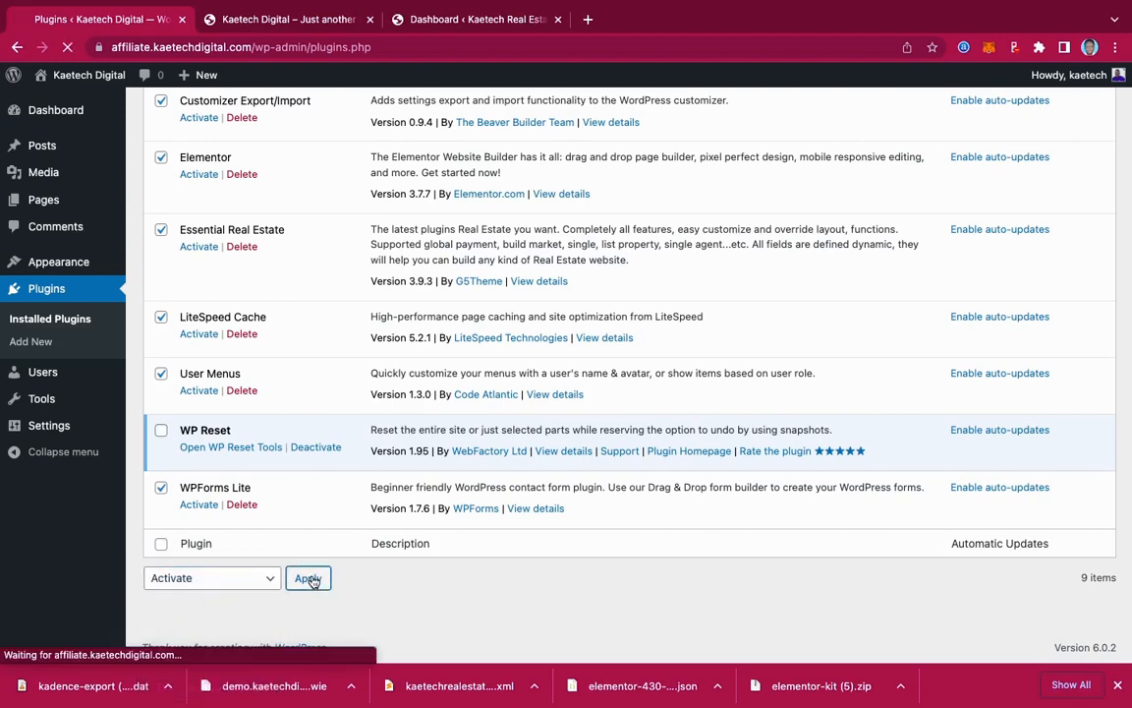
{"action": "scroll", "coordinate": [358, 397], "scroll_direction": "up", "scroll_amount": 5}
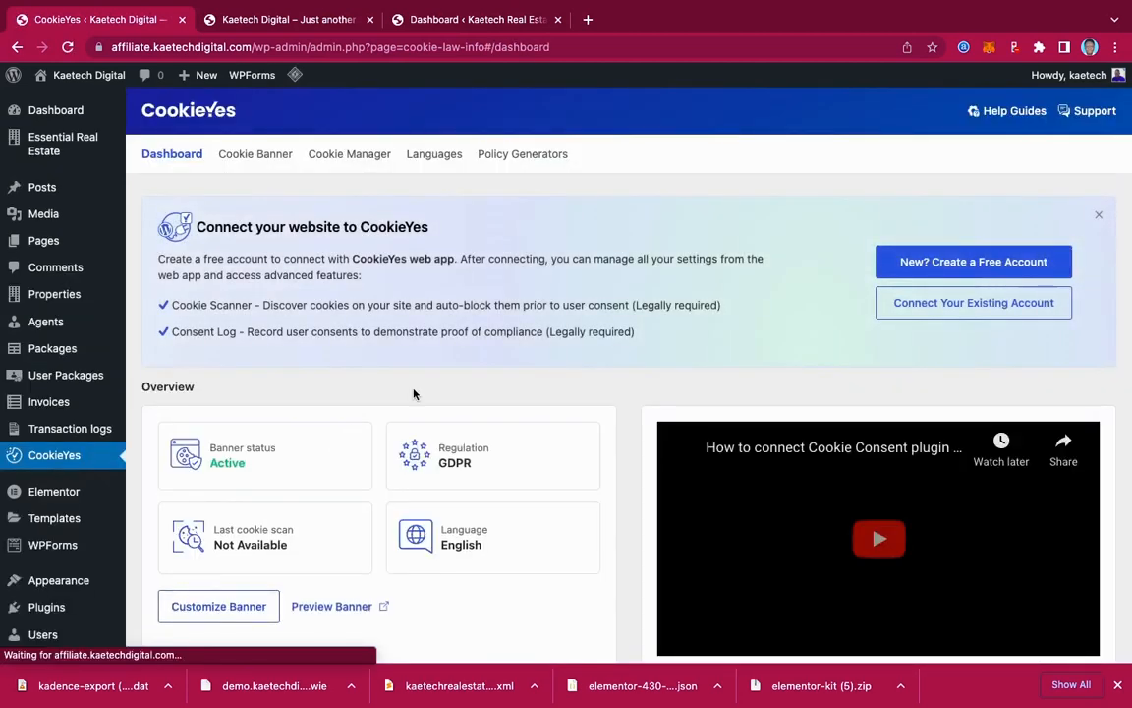
- Return to the installed plugins list and check the activation status of each plugin
{"action": "scroll", "coordinate": [413, 403], "scroll_direction": "down", "scroll_amount": 2}
{"action": "mouse_move", "coordinate": [69, 446]}
{"action": "mouse_move", "coordinate": [65, 473]}
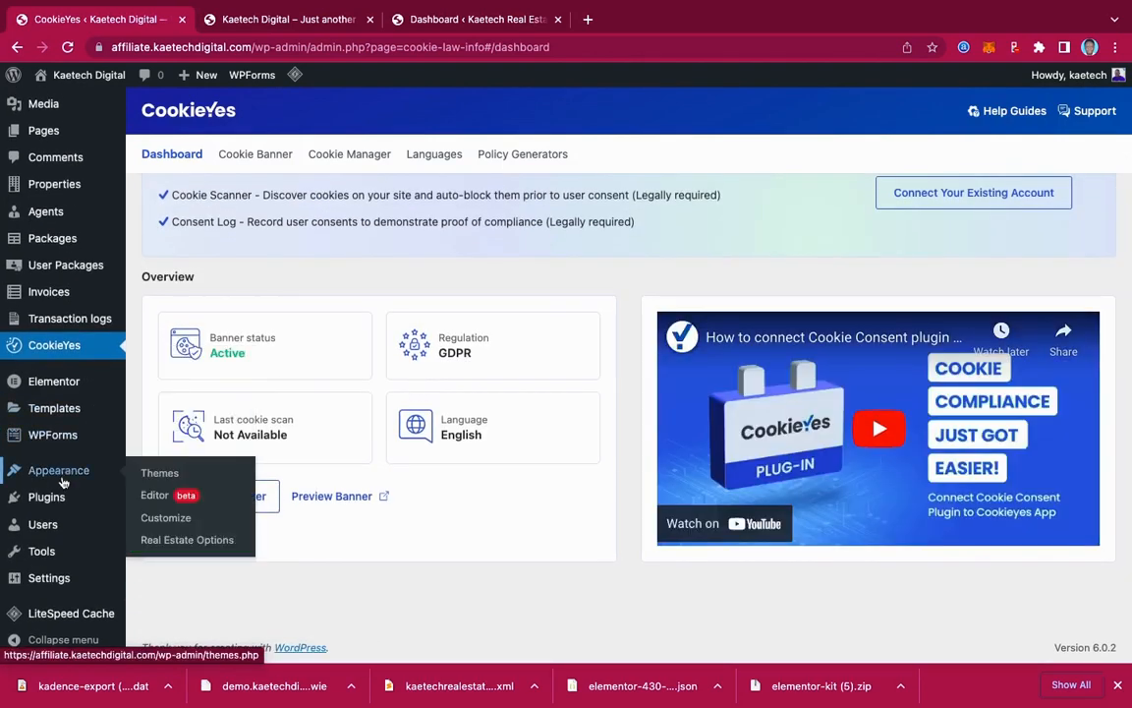
{"action": "mouse_move", "coordinate": [50, 497]}
{"action": "left_click", "coordinate": [157, 499]}
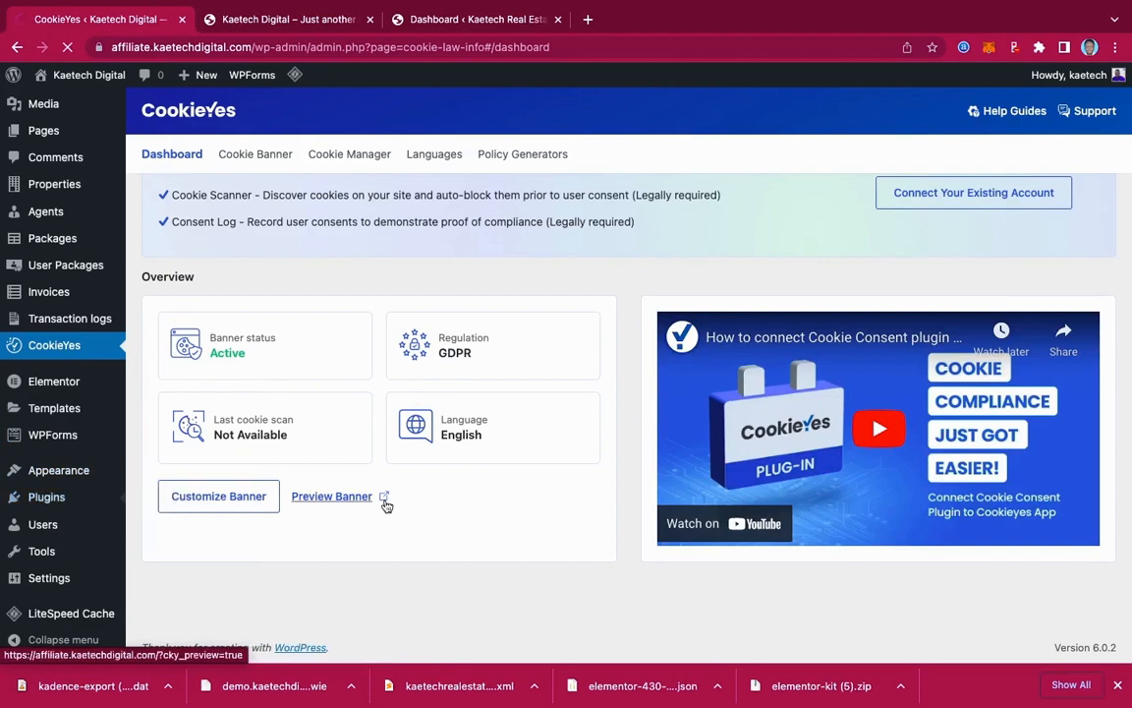
{"action": "scroll", "coordinate": [510, 551], "scroll_direction": "down", "scroll_amount": 1}
{"action": "scroll", "coordinate": [510, 550], "scroll_direction": "down", "scroll_amount": 5}
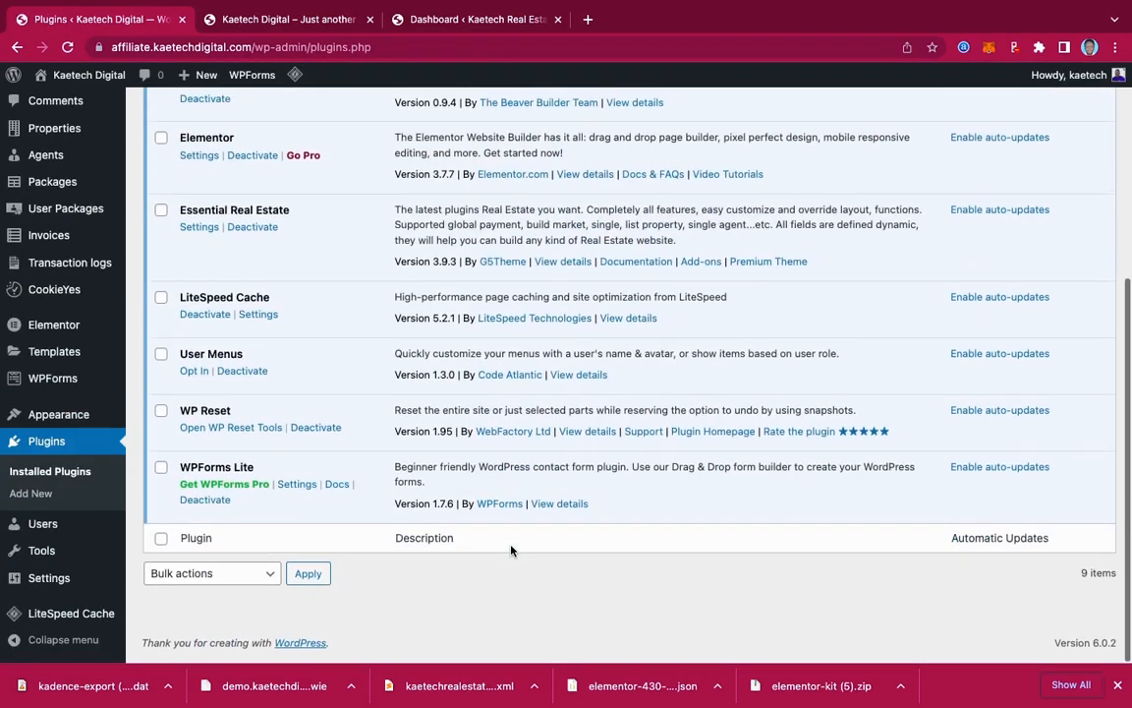
{"action": "scroll", "coordinate": [510, 550], "scroll_direction": "up", "scroll_amount": 8}
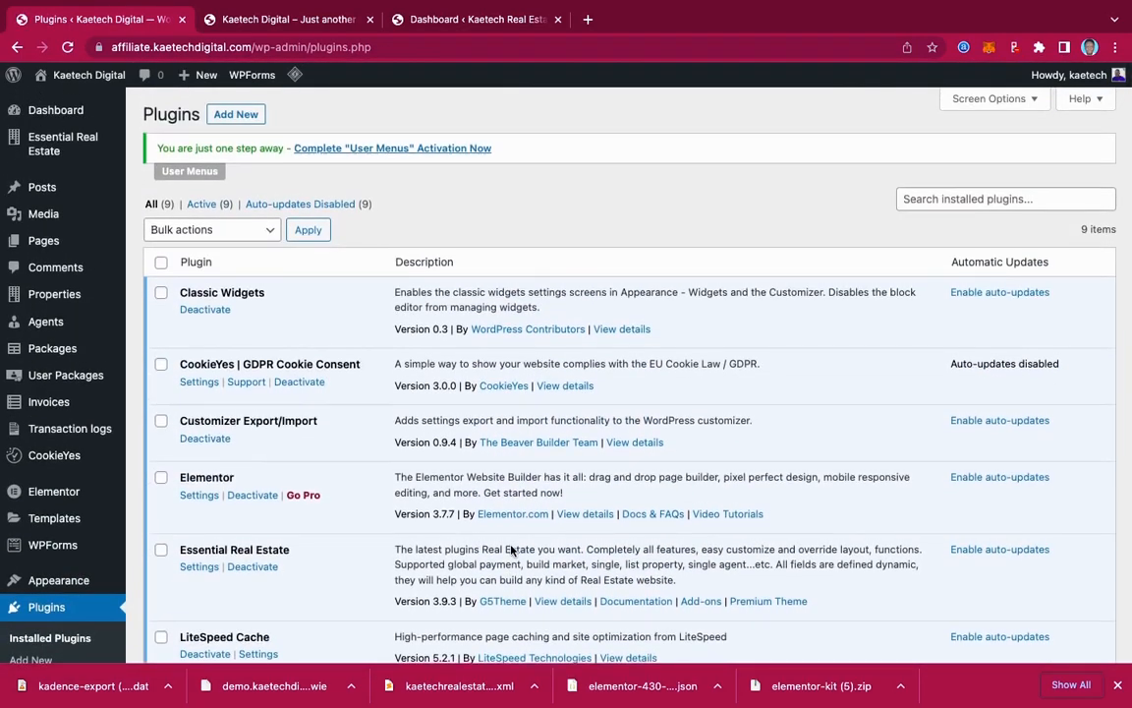
{"action": "scroll", "coordinate": [510, 551], "scroll_direction": "down", "scroll_amount": 5}
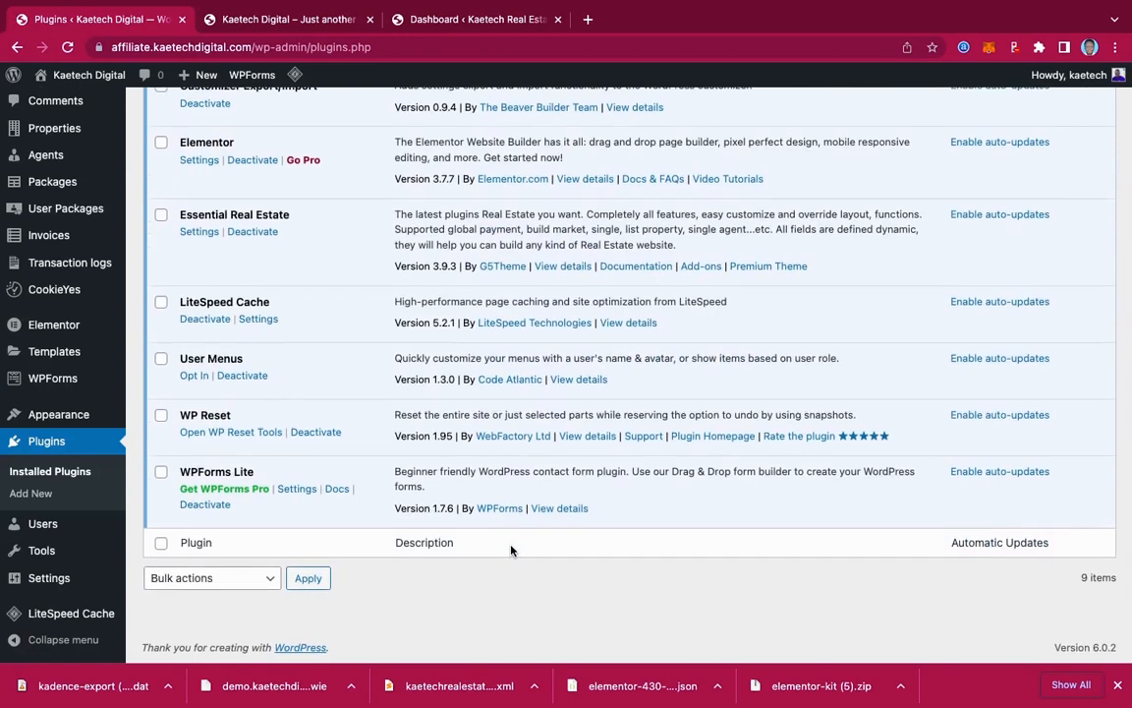
{"action": "scroll", "coordinate": [510, 551], "scroll_direction": "up", "scroll_amount": 8}
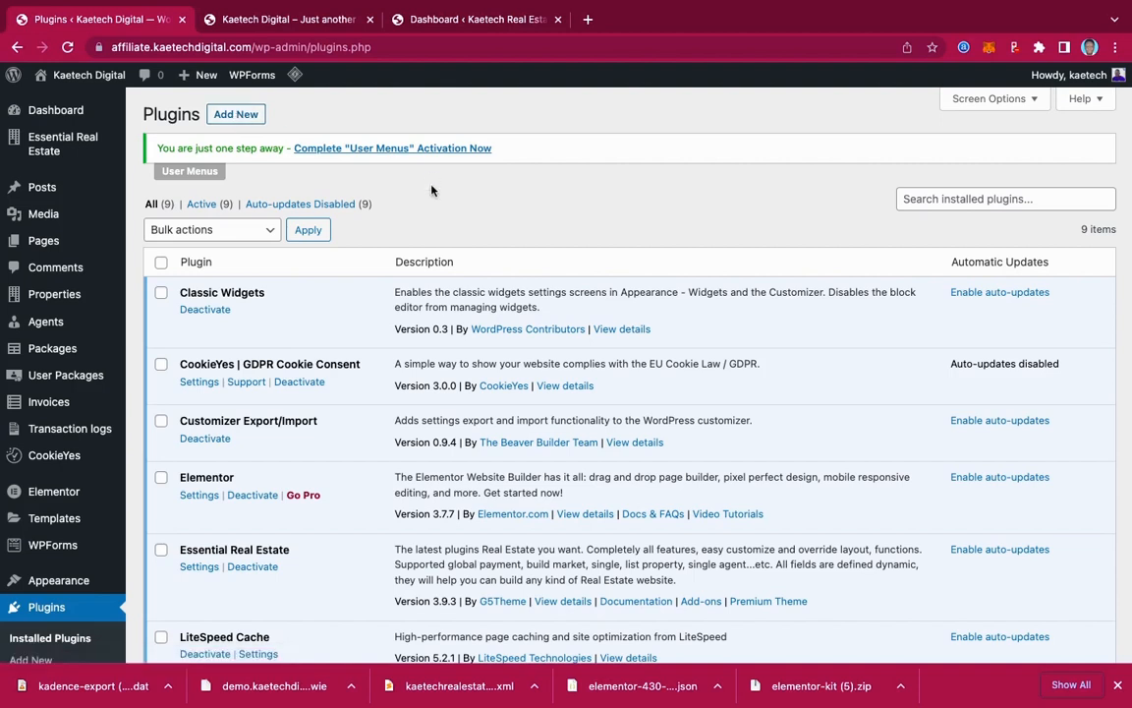
- Search the plugin directory for "one click" and install One Click Demo Import
{"action": "left_click", "coordinate": [236, 115]}
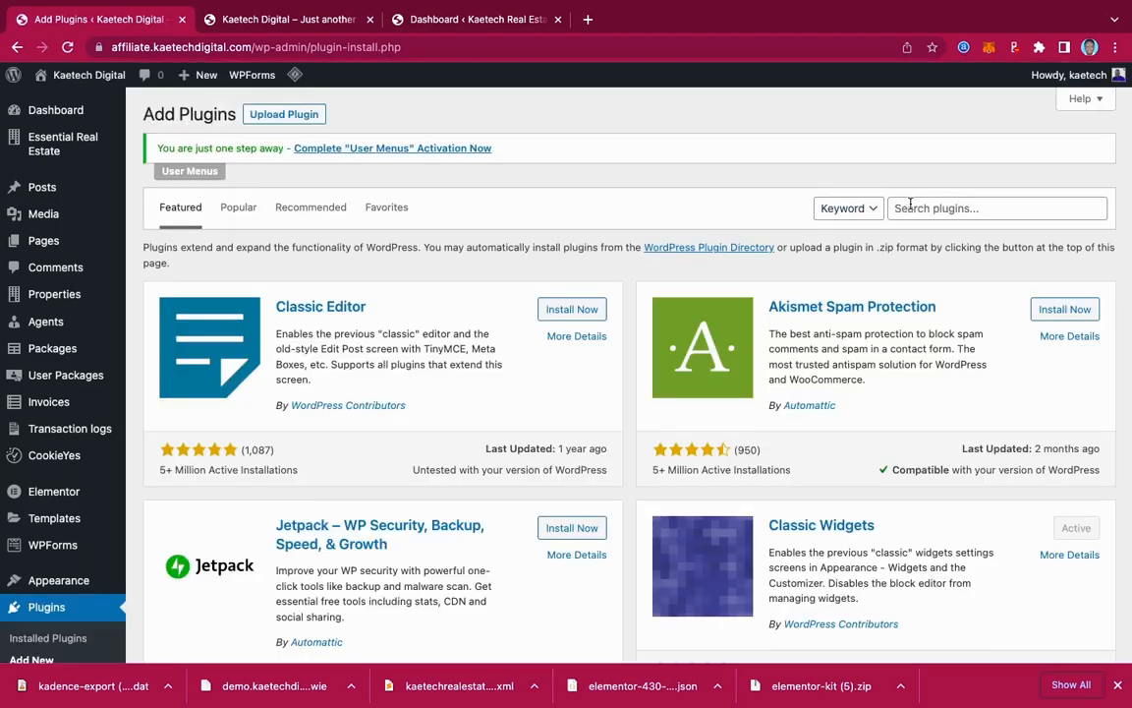
{"action": "left_click", "coordinate": [911, 206]}
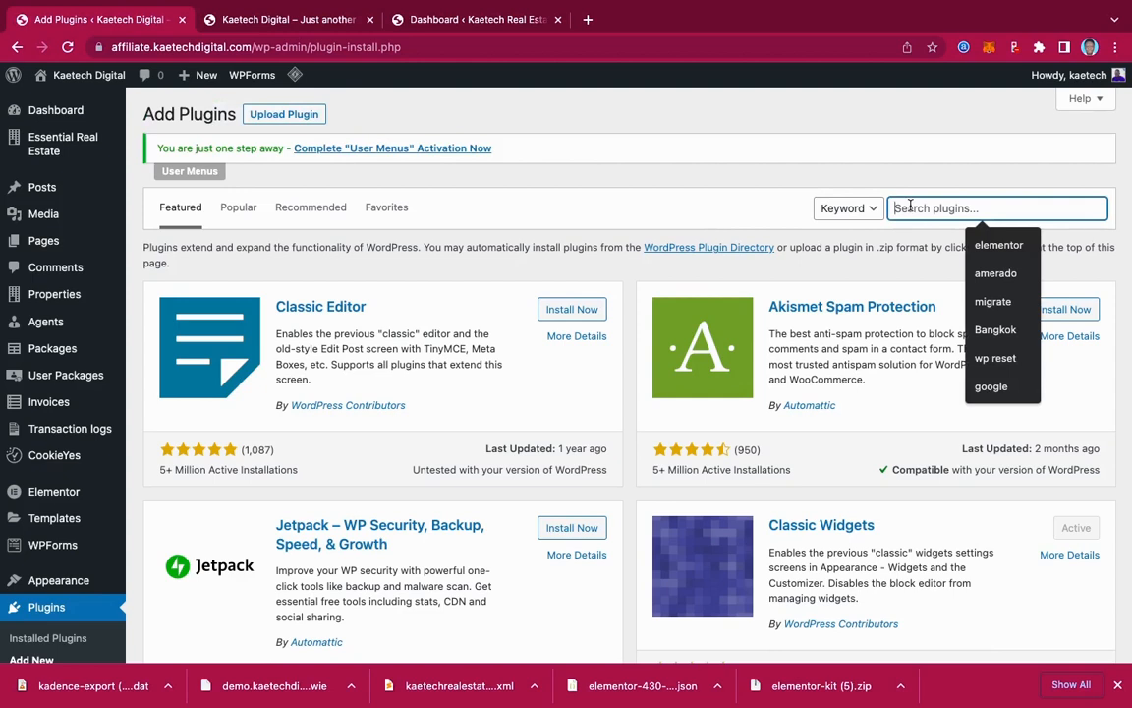
{"action": "type", "text": "one click"}
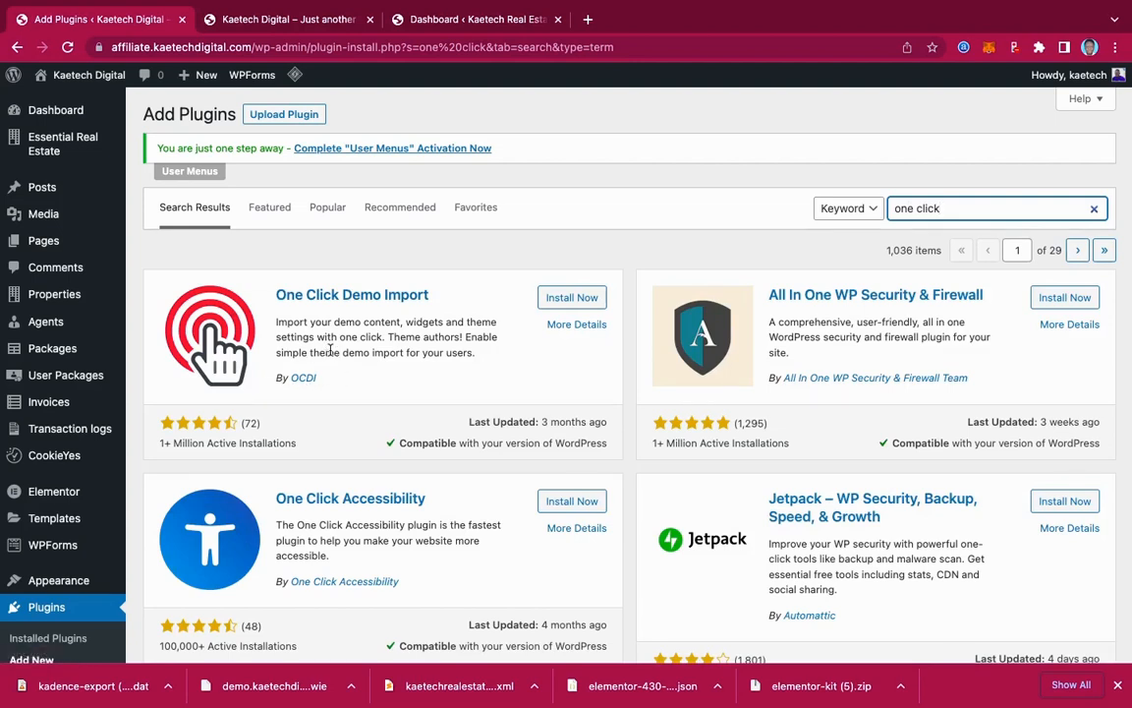
{"action": "left_click", "coordinate": [570, 298]}
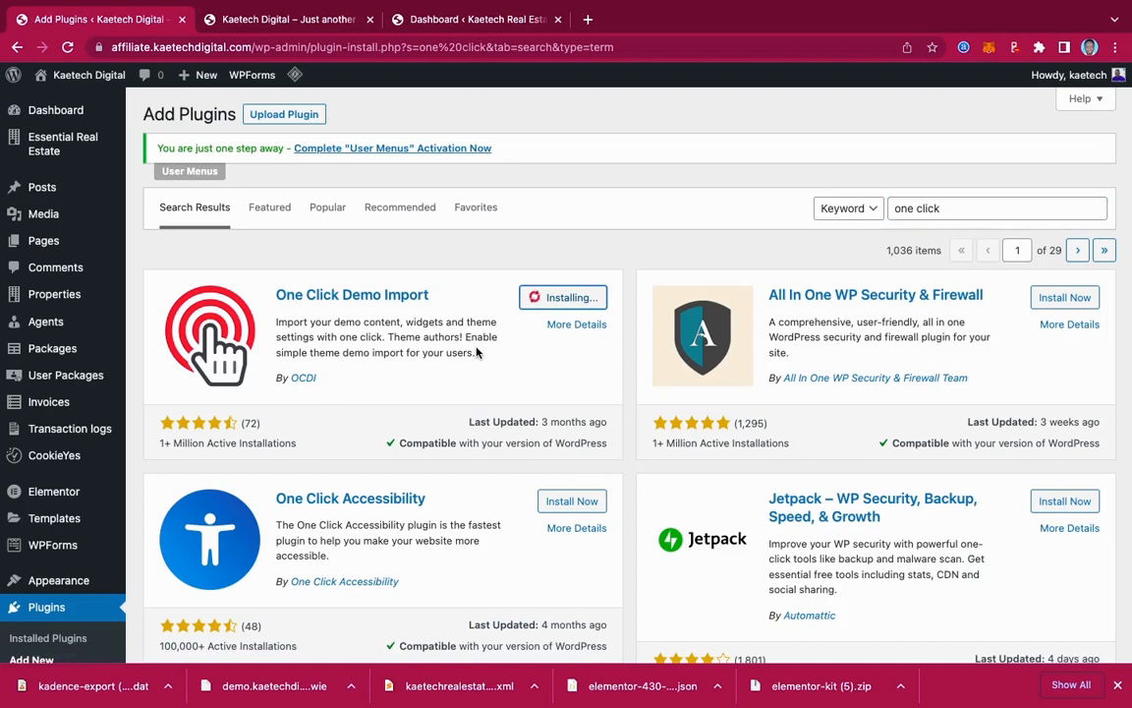
- Activate the One Click Demo Import plugin, then open its demo data import page and look over the manual import options
{"action": "left_click", "coordinate": [570, 301]}
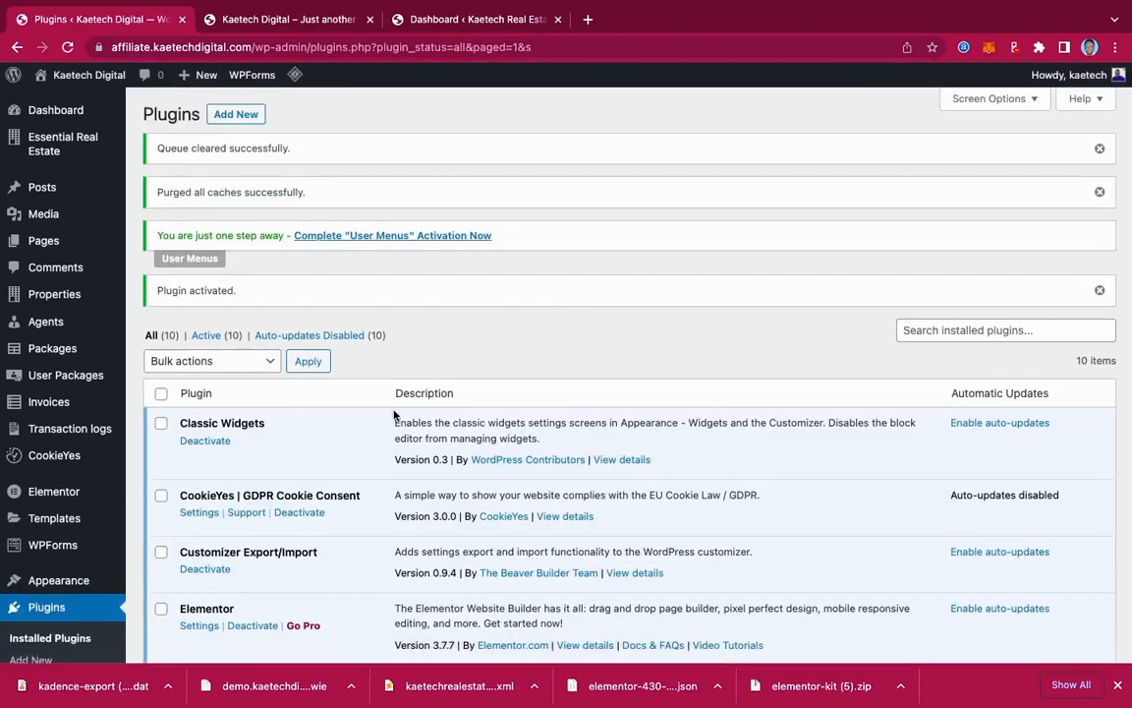
{"action": "scroll", "coordinate": [394, 414], "scroll_direction": "down", "scroll_amount": 5}
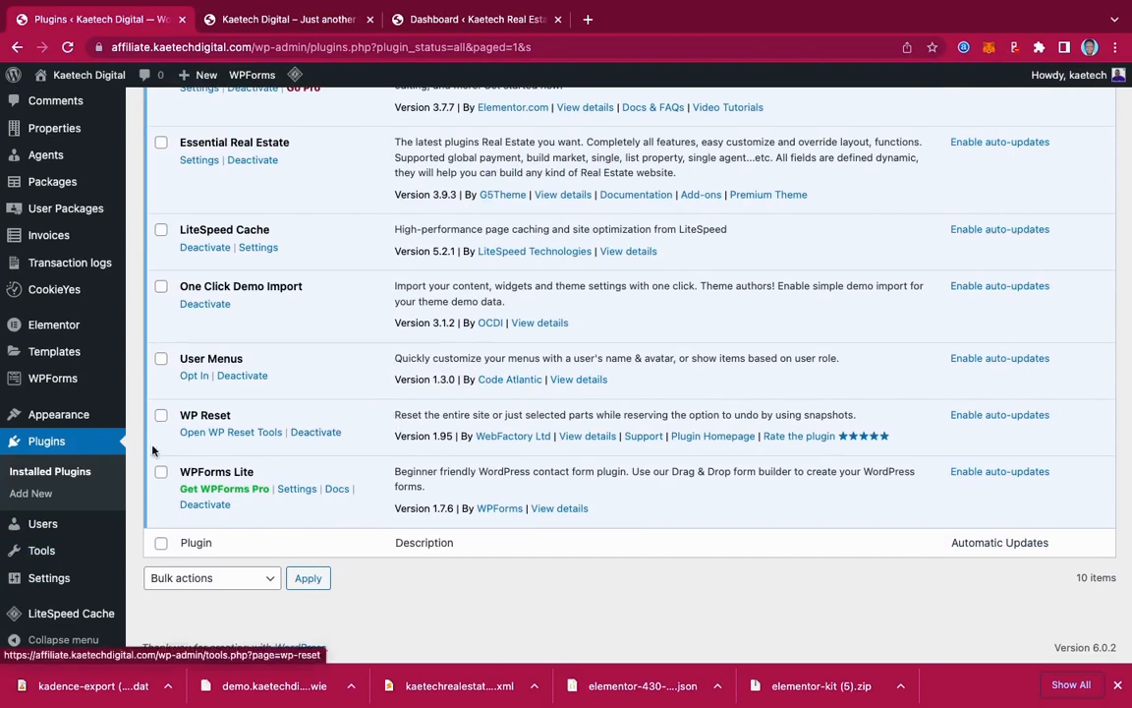
{"action": "mouse_move", "coordinate": [53, 558]}
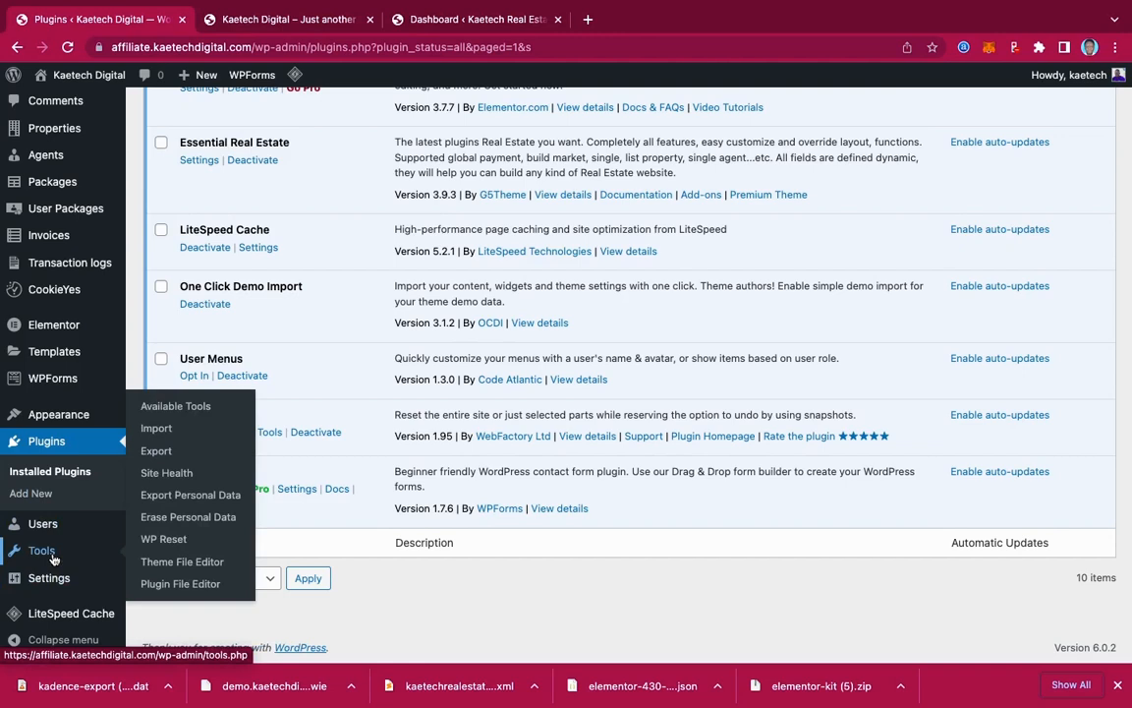
{"action": "mouse_move", "coordinate": [56, 423]}
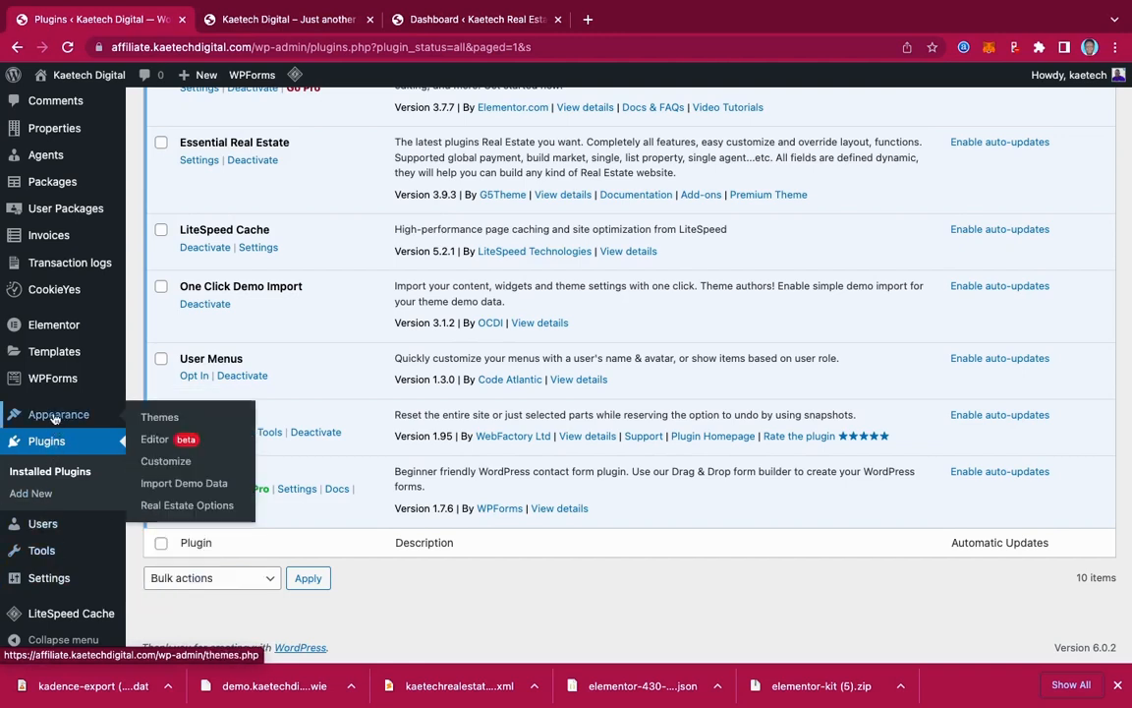
{"action": "left_click", "coordinate": [194, 486]}
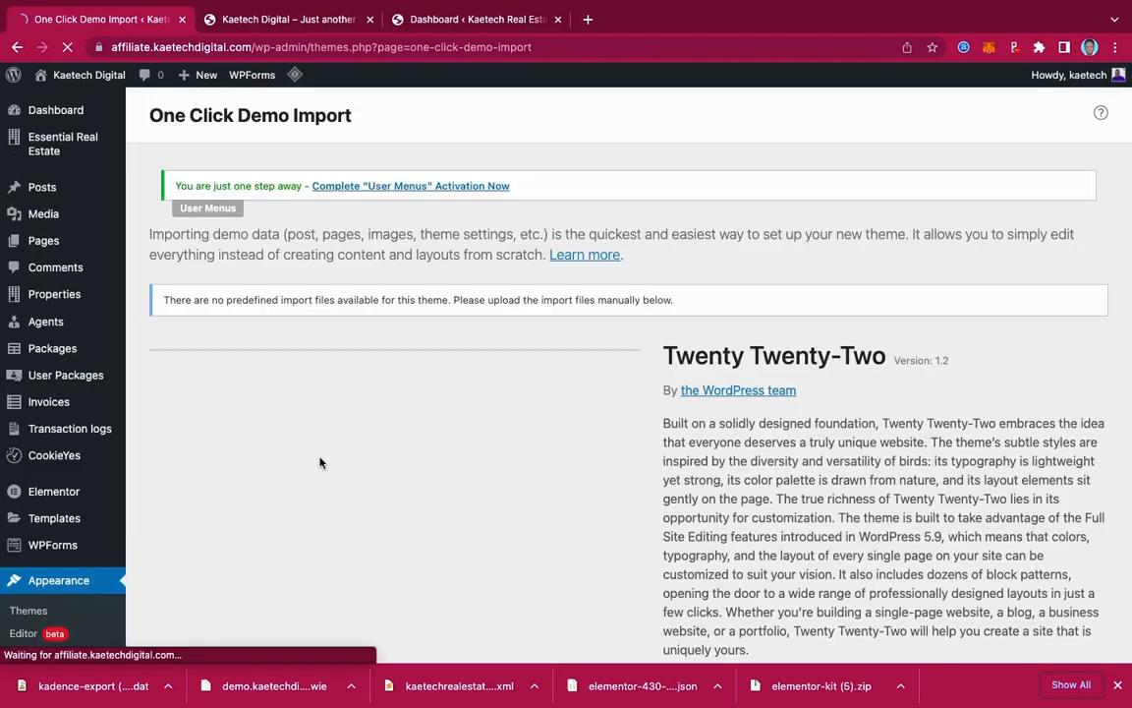
{"action": "scroll", "coordinate": [571, 470], "scroll_direction": "down", "scroll_amount": 10}
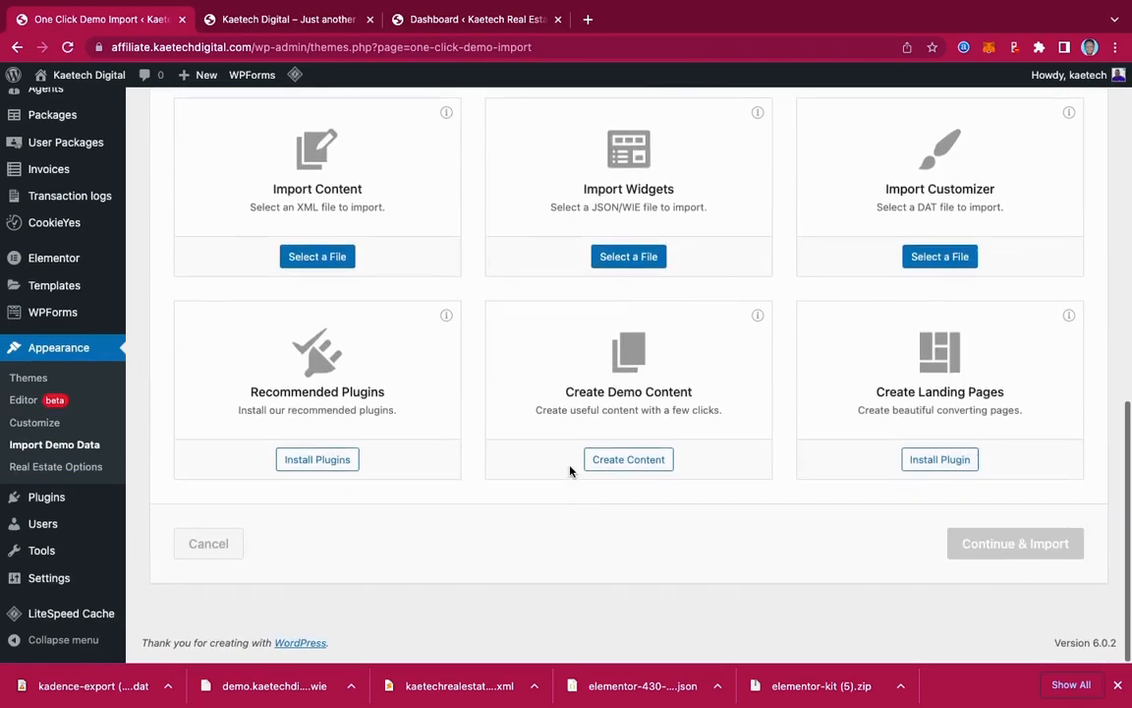
{"action": "scroll", "coordinate": [571, 471], "scroll_direction": "up", "scroll_amount": 10}
{"action": "scroll", "coordinate": [571, 471], "scroll_direction": "down", "scroll_amount": 10}
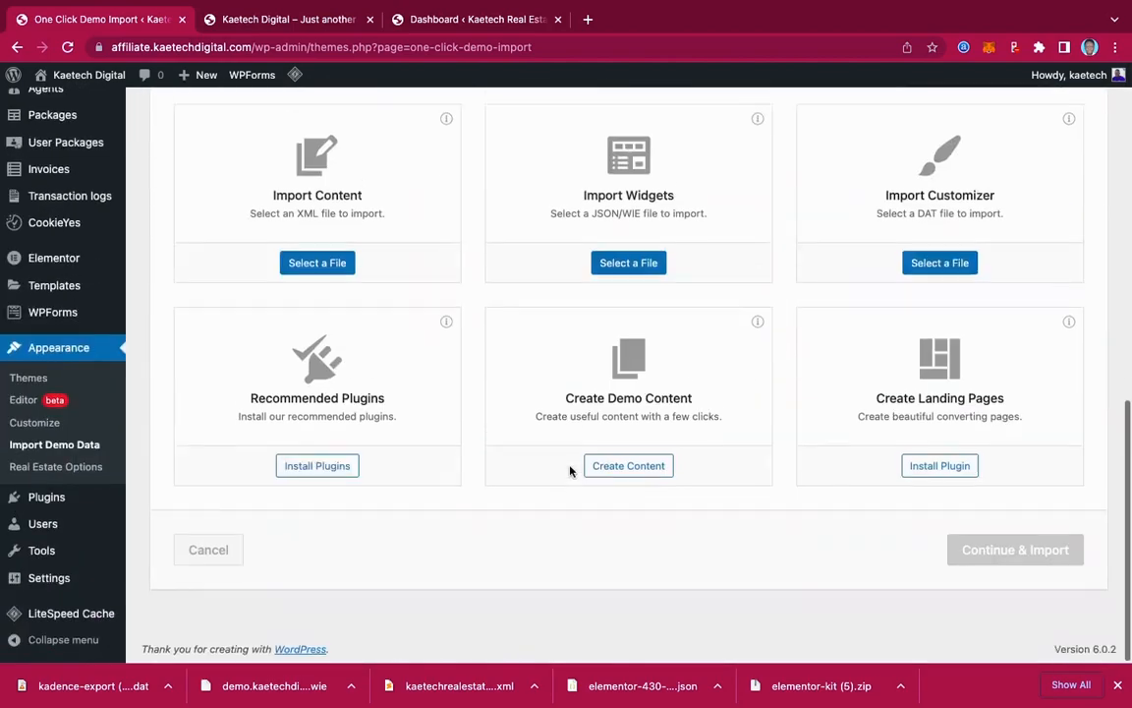
{"action": "scroll", "coordinate": [569, 470], "scroll_direction": "up", "scroll_amount": 10}
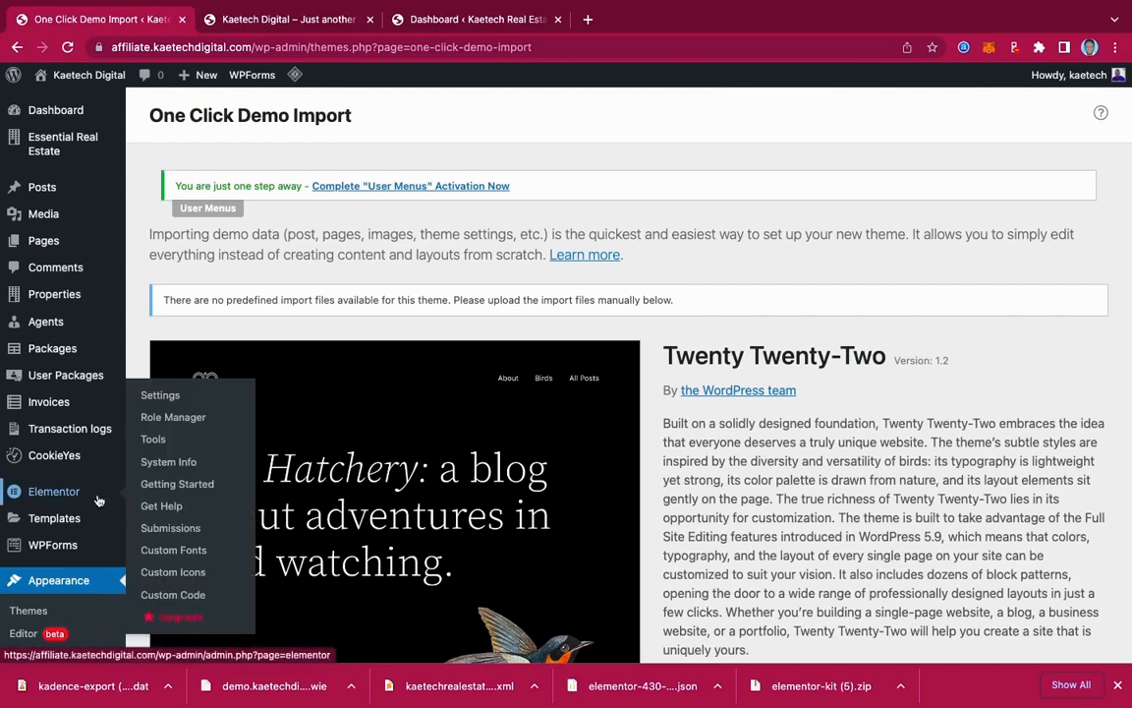
- Open the installed themes and activate Kadence in place of Twenty Twenty-Two
{"action": "scroll", "coordinate": [86, 388], "scroll_direction": "down", "scroll_amount": 3}
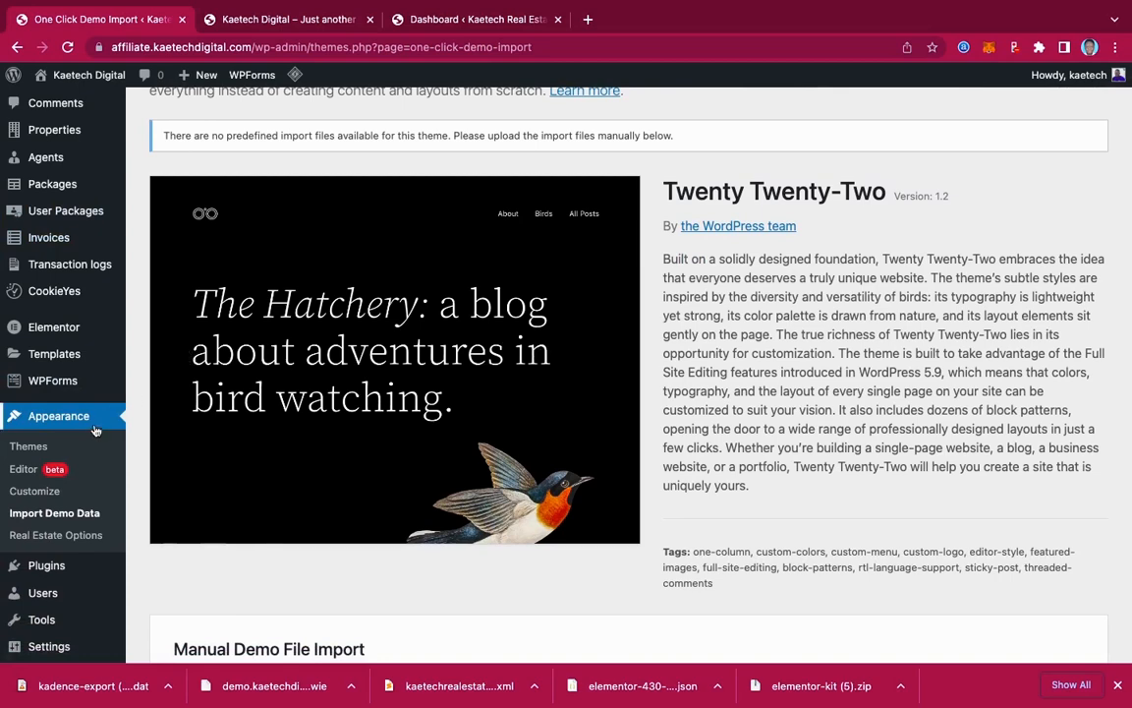
{"action": "scroll", "coordinate": [79, 390], "scroll_direction": "down", "scroll_amount": 1}
{"action": "left_click", "coordinate": [21, 408]}
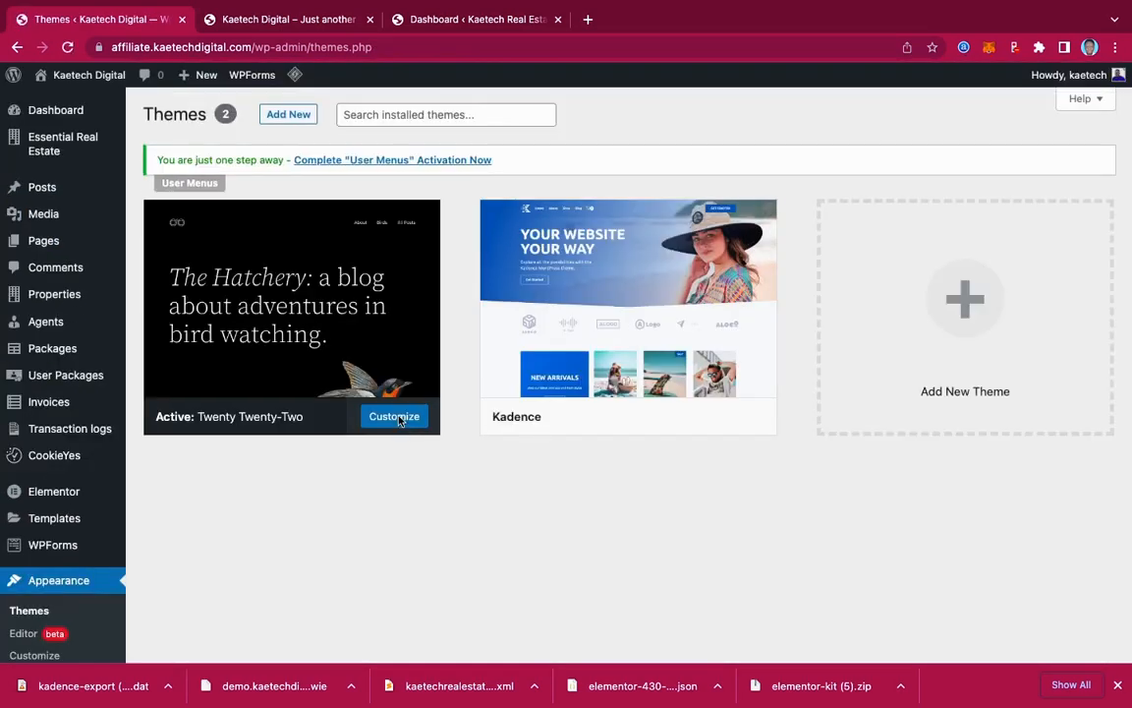
{"action": "mouse_move", "coordinate": [601, 338]}
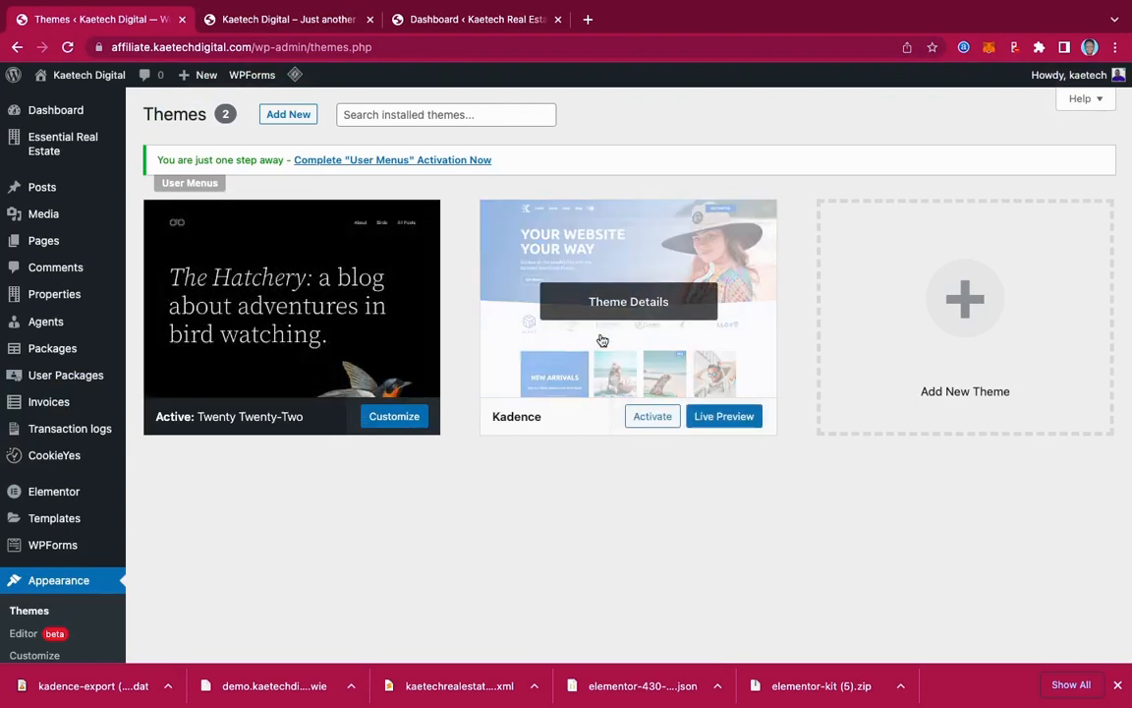
{"action": "left_click", "coordinate": [653, 417]}
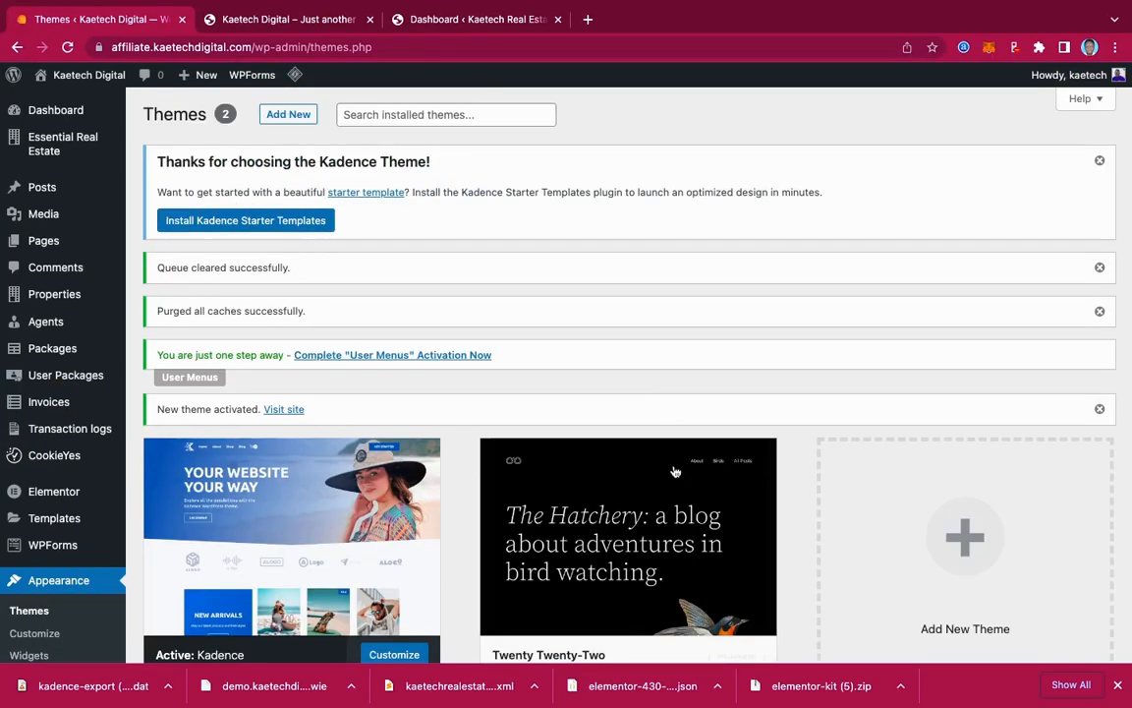
{"action": "scroll", "coordinate": [531, 502], "scroll_direction": "down", "scroll_amount": 1}
{"action": "scroll", "coordinate": [531, 502], "scroll_direction": "down", "scroll_amount": 1}
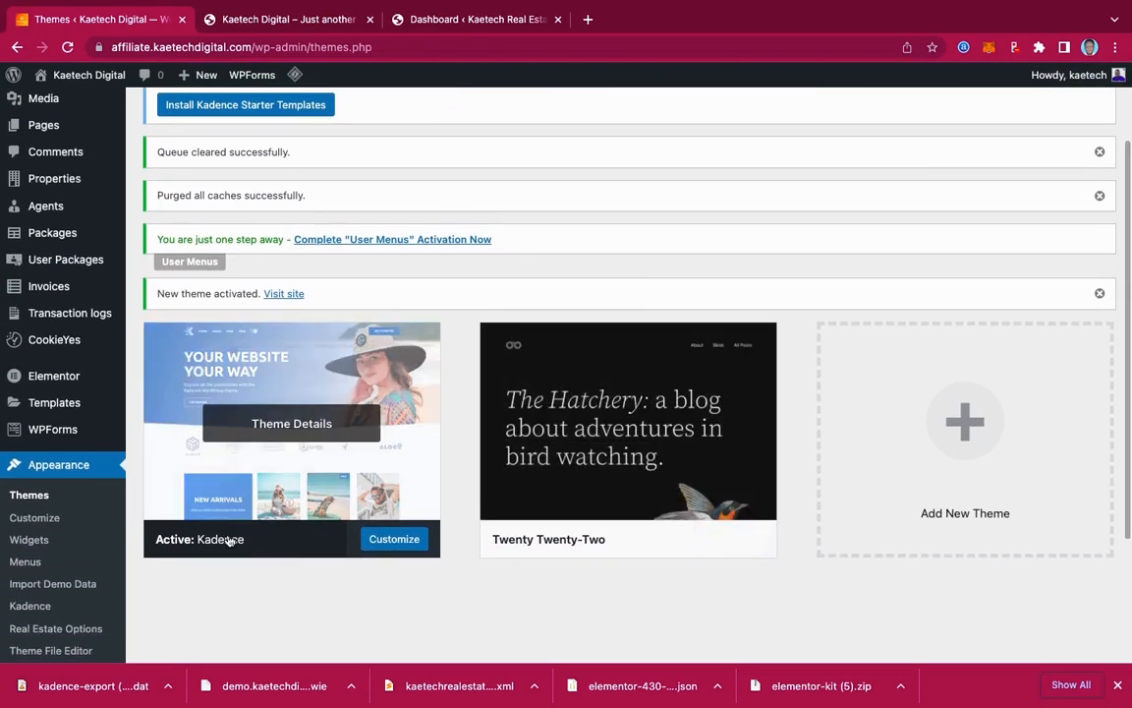
- Return to the demo data import page and go to its manual demo file import section
{"action": "scroll", "coordinate": [227, 539], "scroll_direction": "down", "scroll_amount": 2}
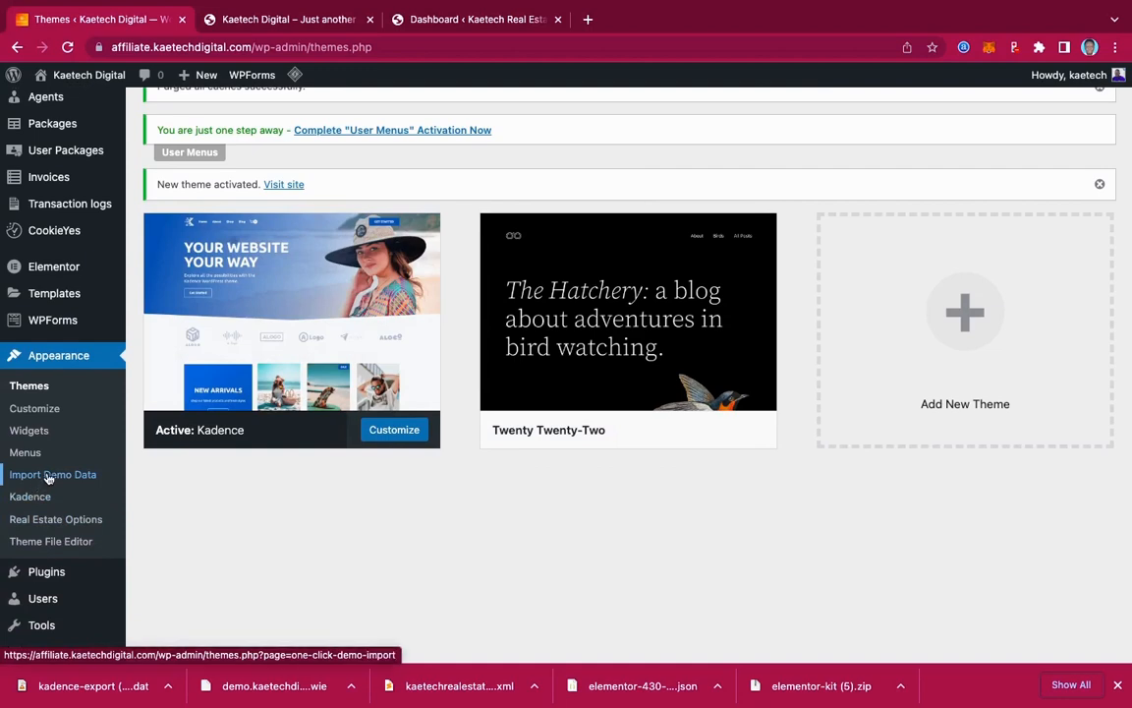
{"action": "left_click", "coordinate": [72, 479]}
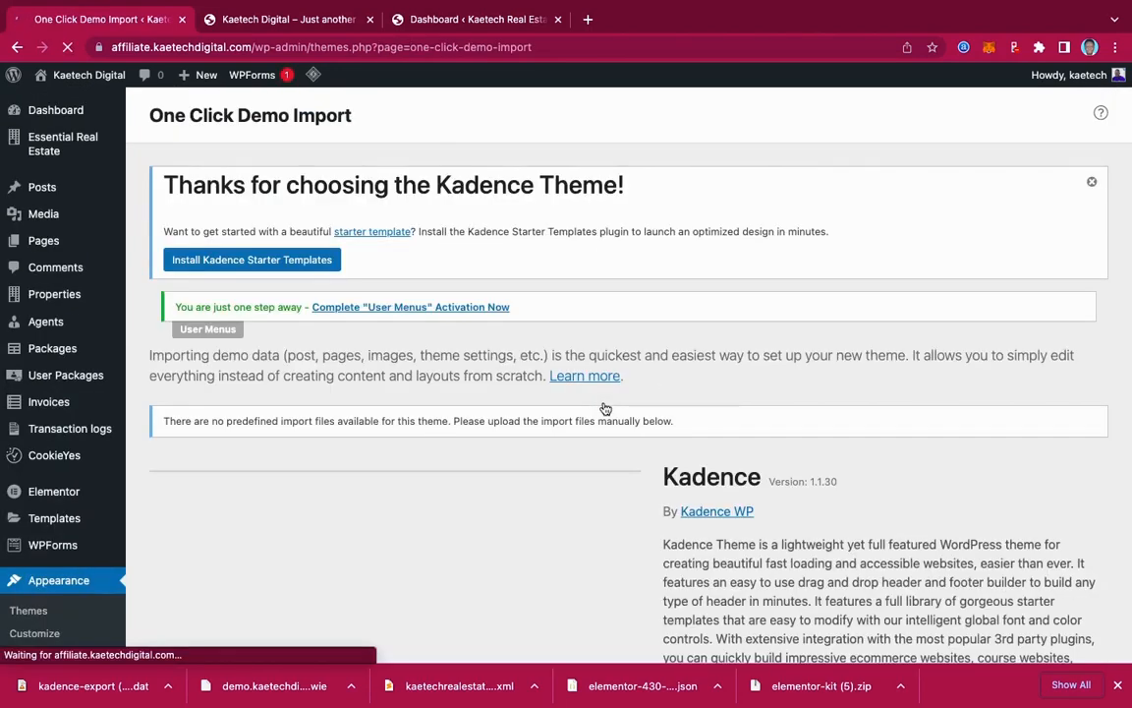
{"action": "scroll", "coordinate": [499, 403], "scroll_direction": "down", "scroll_amount": 10}
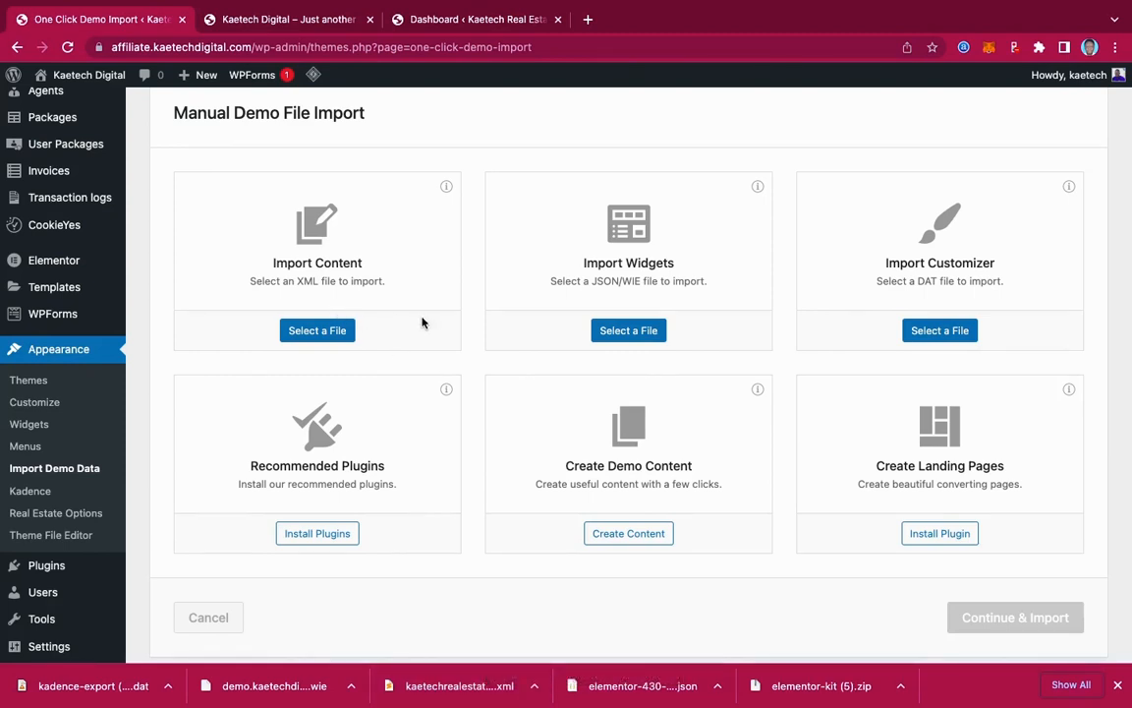
- Choose XML.xml from the KT Real Estate folder on the Desktop as the content import file
{"action": "left_click", "coordinate": [318, 331]}
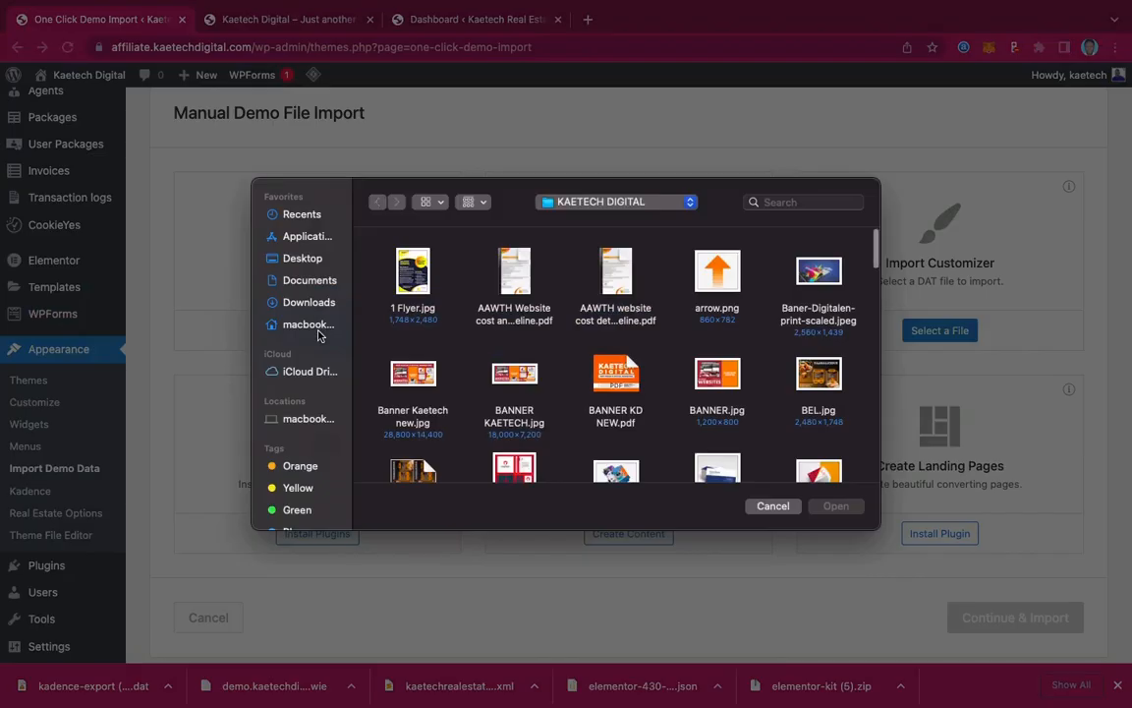
{"action": "left_click", "coordinate": [299, 262]}
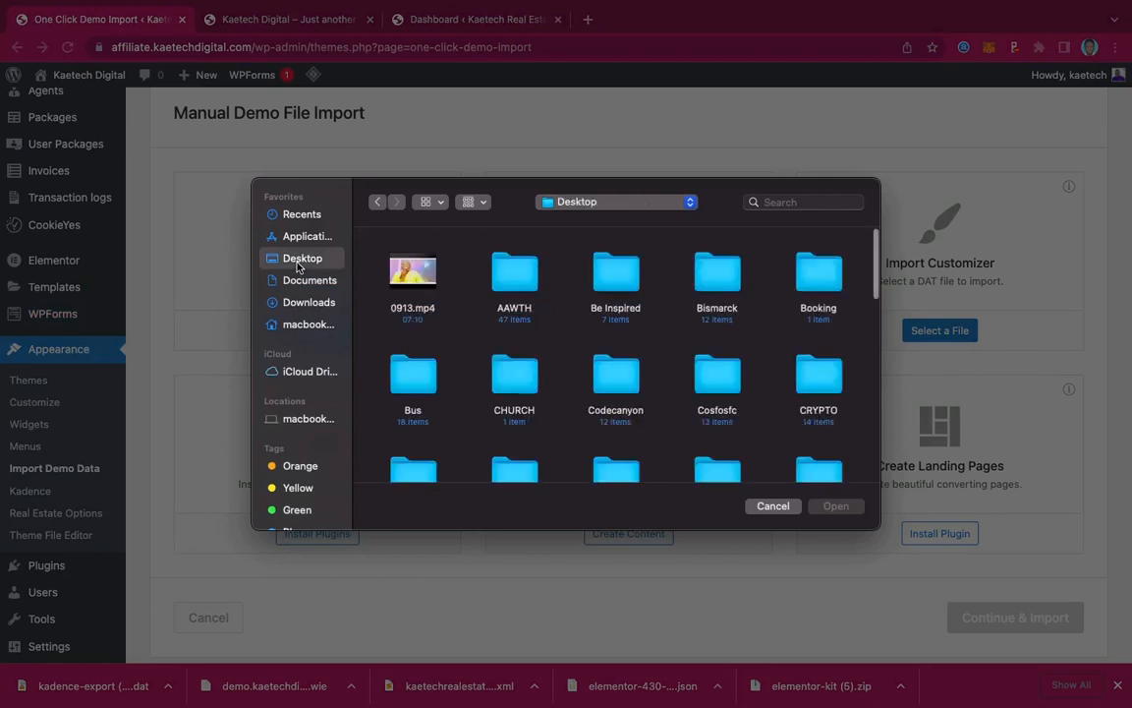
{"action": "scroll", "coordinate": [608, 354], "scroll_direction": "down", "scroll_amount": 5}
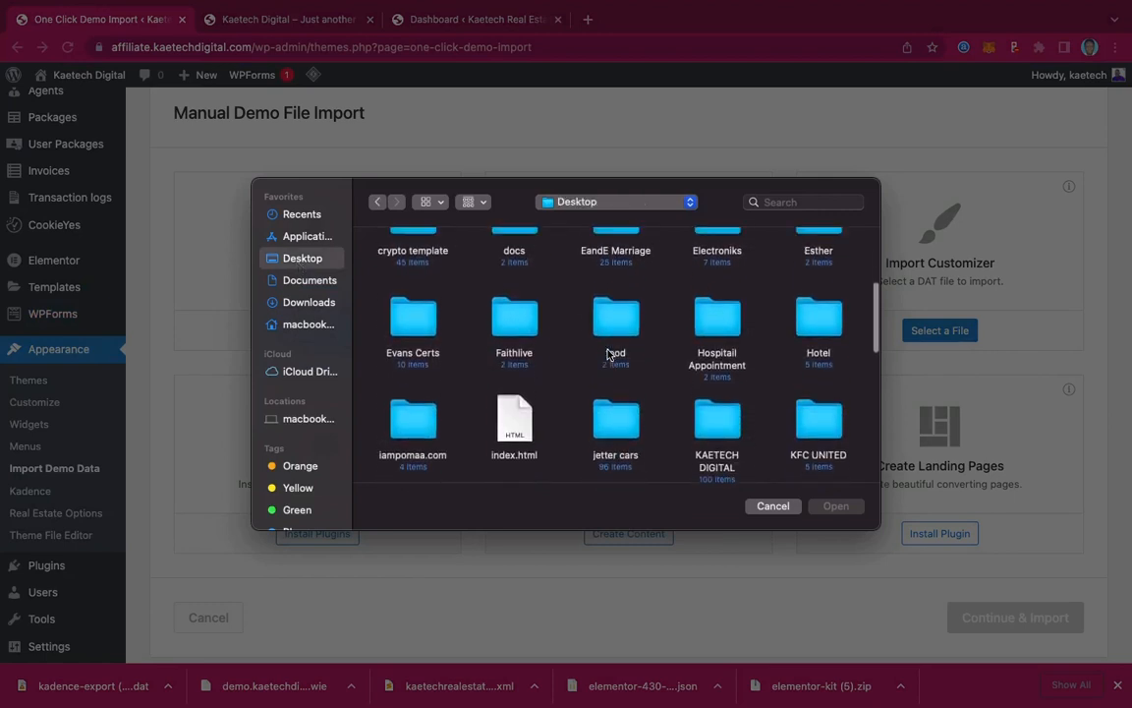
{"action": "scroll", "coordinate": [607, 354], "scroll_direction": "down", "scroll_amount": 3}
{"action": "scroll", "coordinate": [608, 354], "scroll_direction": "up", "scroll_amount": 2}
{"action": "scroll", "coordinate": [608, 354], "scroll_direction": "down", "scroll_amount": 4}
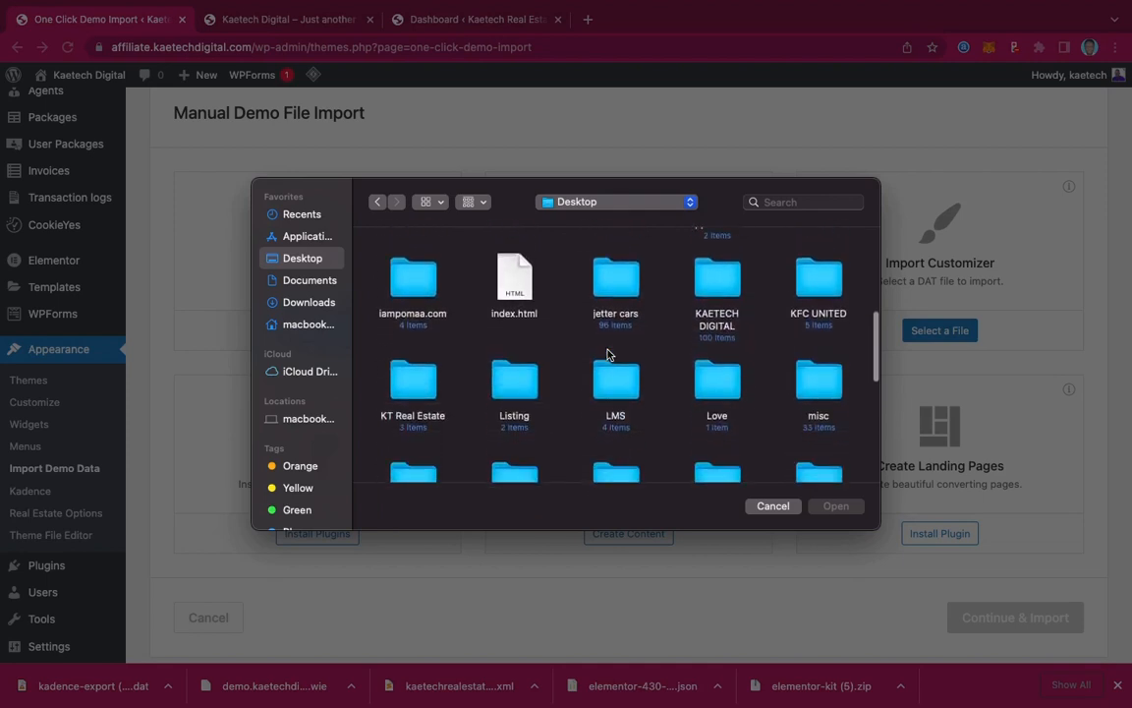
{"action": "double_click", "coordinate": [414, 382]}
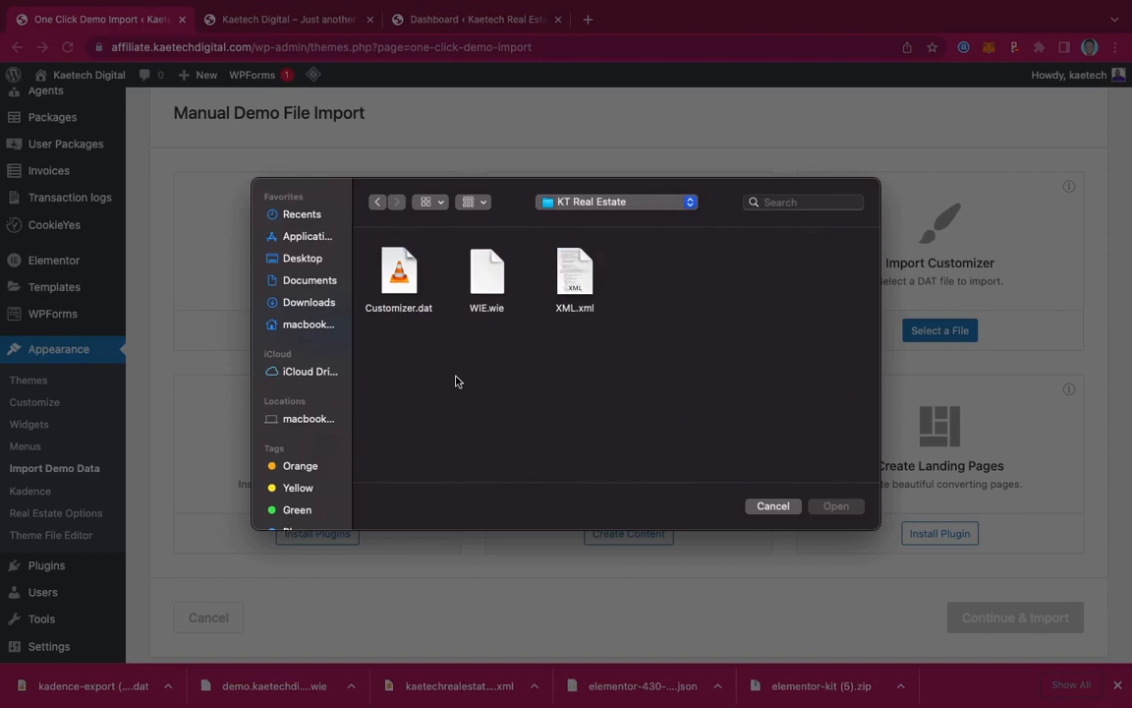
{"action": "left_click", "coordinate": [575, 271]}
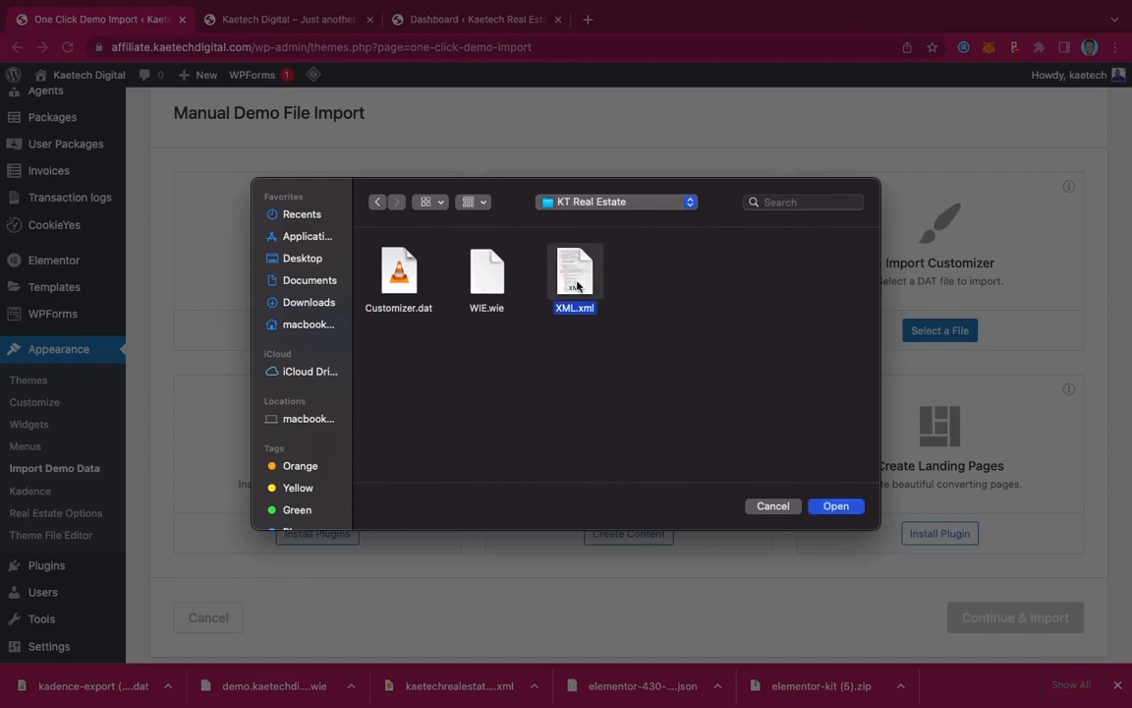
{"action": "left_click", "coordinate": [836, 505]}
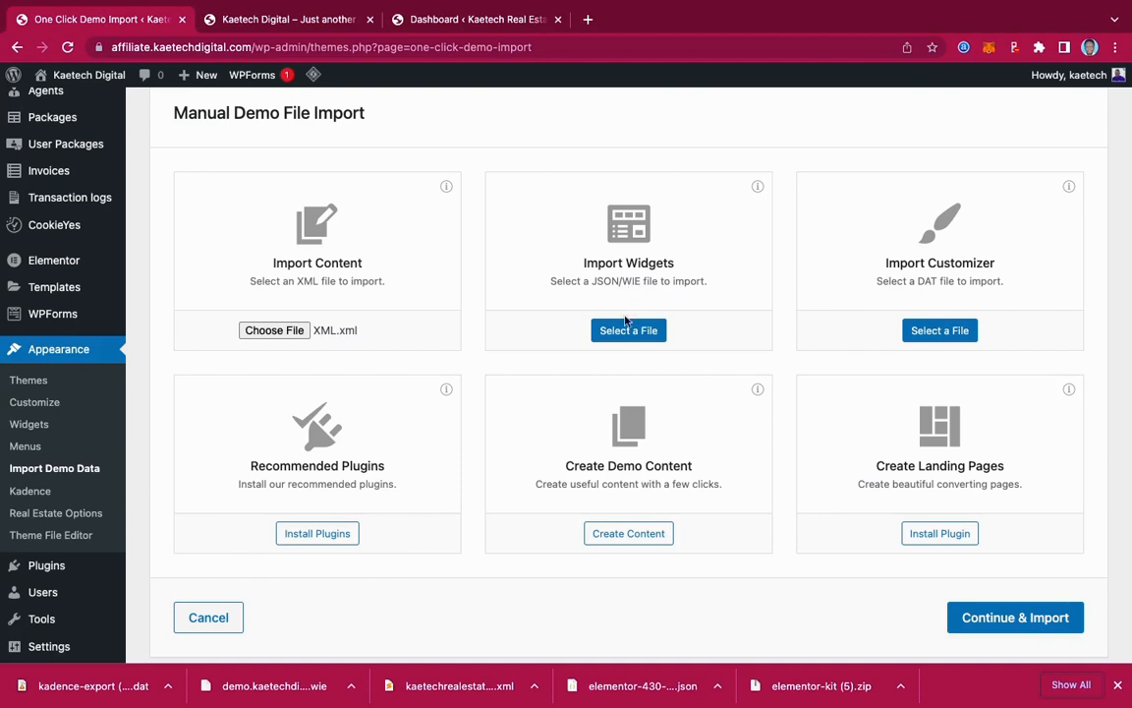
- Choose WIE.wie as the widgets import file and Customizer.dat as the customizer import file
{"action": "left_click", "coordinate": [627, 335]}
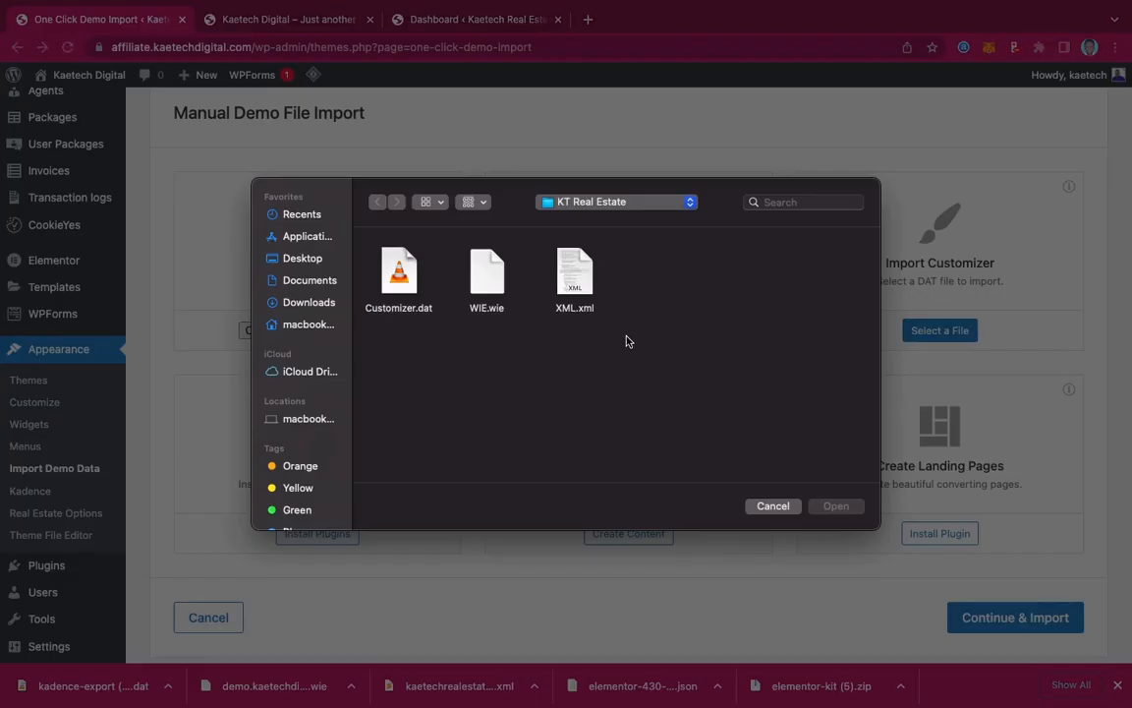
{"action": "left_click", "coordinate": [489, 278]}
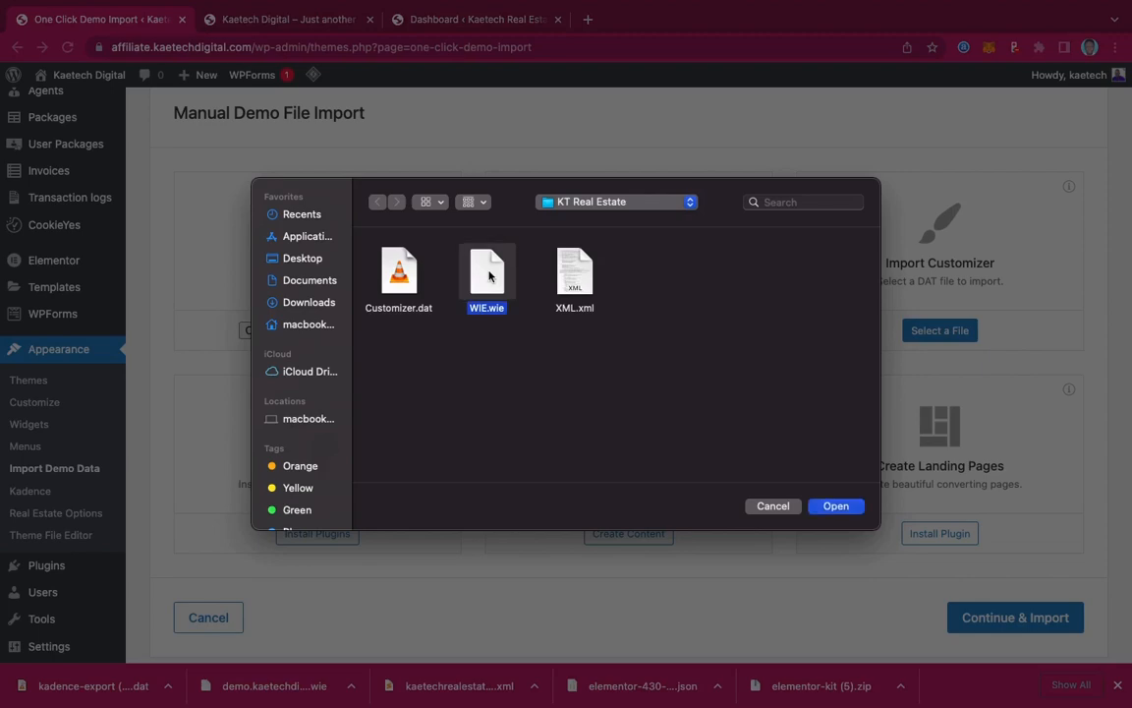
{"action": "left_click", "coordinate": [842, 508]}
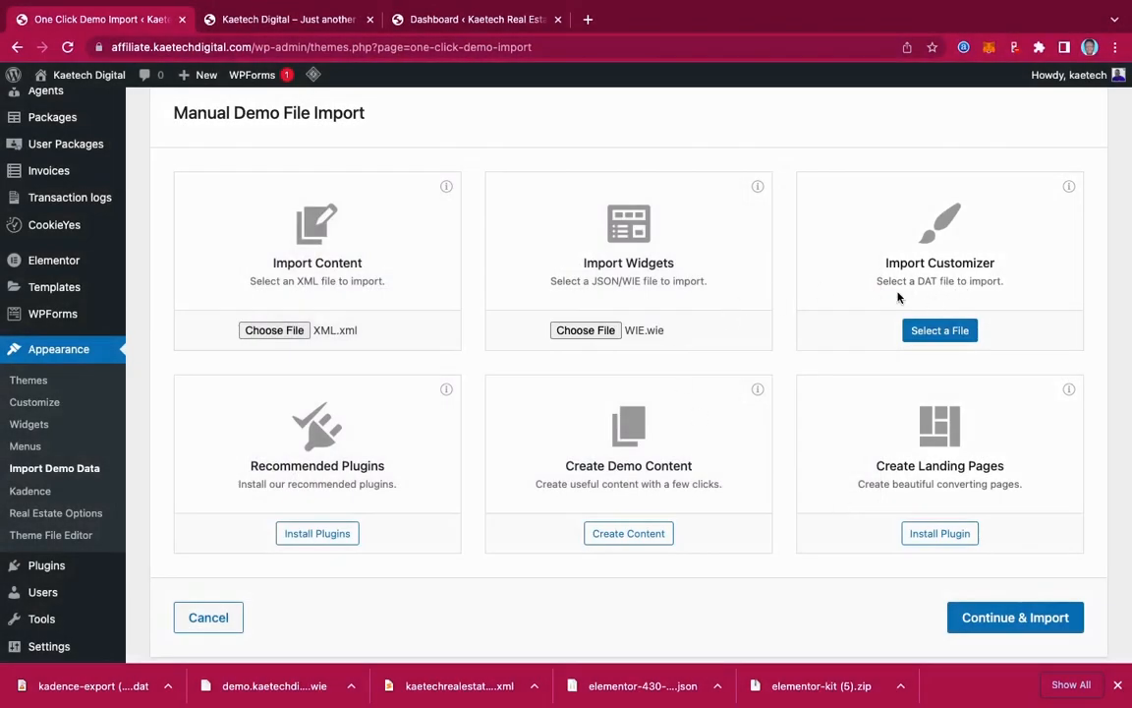
{"action": "left_click", "coordinate": [946, 335]}
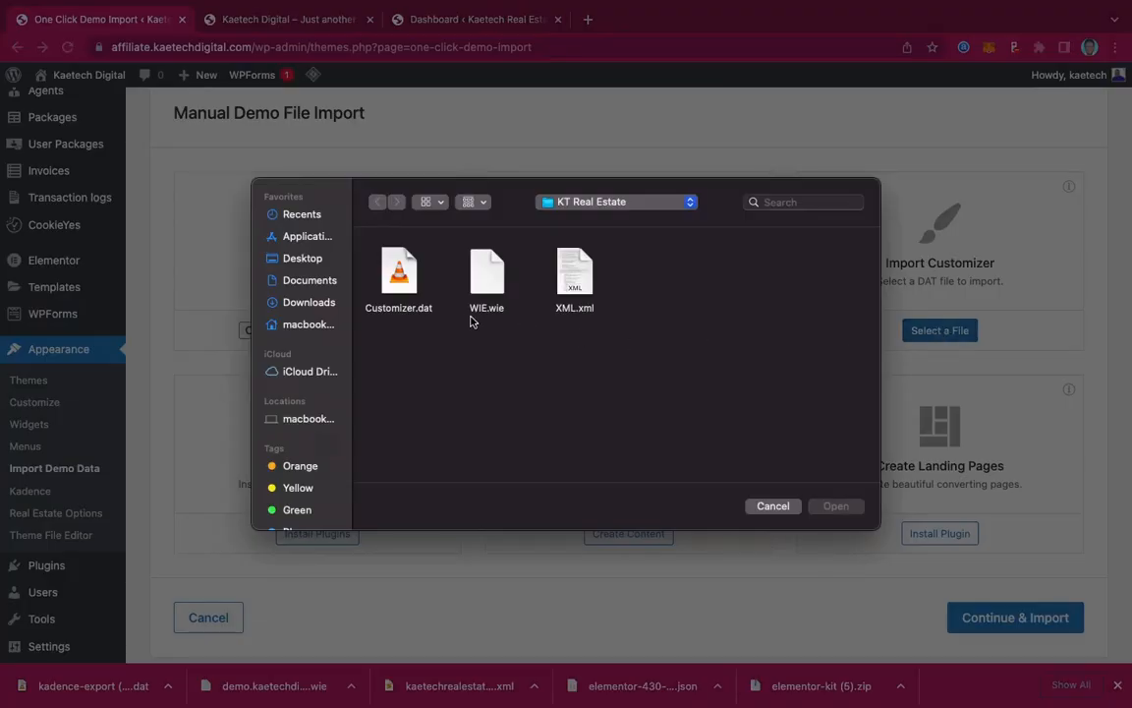
{"action": "left_click", "coordinate": [396, 277]}
{"action": "left_click", "coordinate": [848, 508]}
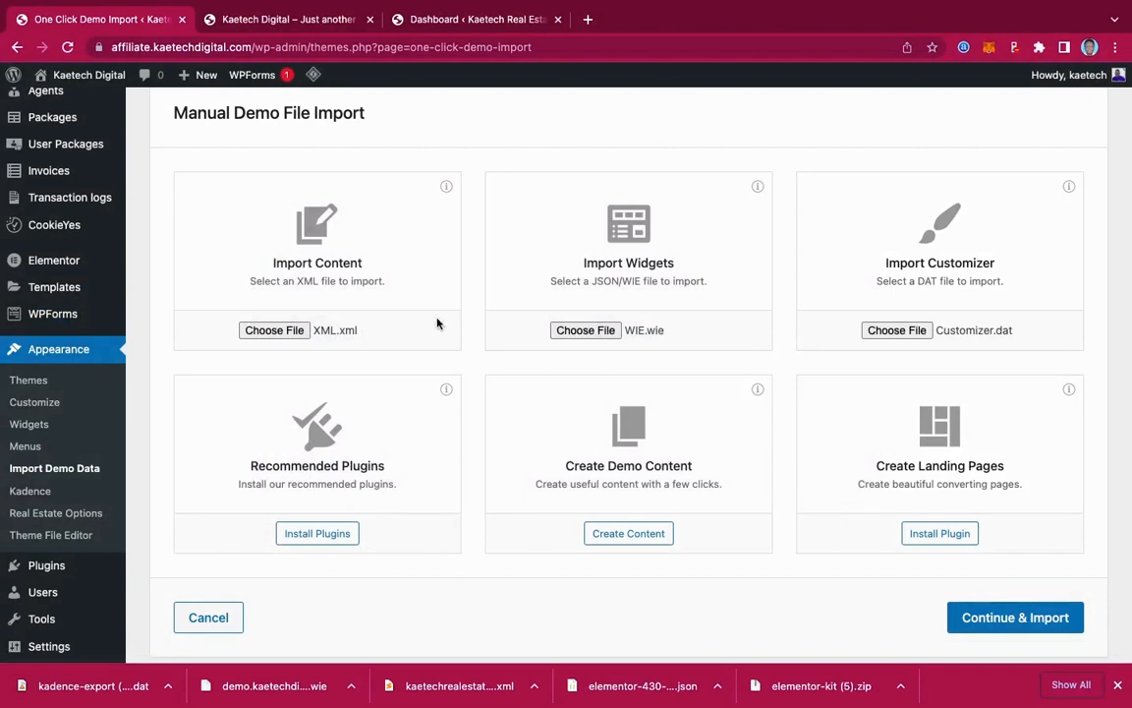
- Run the demo import with the three selected files and wait on the import page until it completes
{"action": "scroll", "coordinate": [819, 422], "scroll_direction": "down", "scroll_amount": 2}
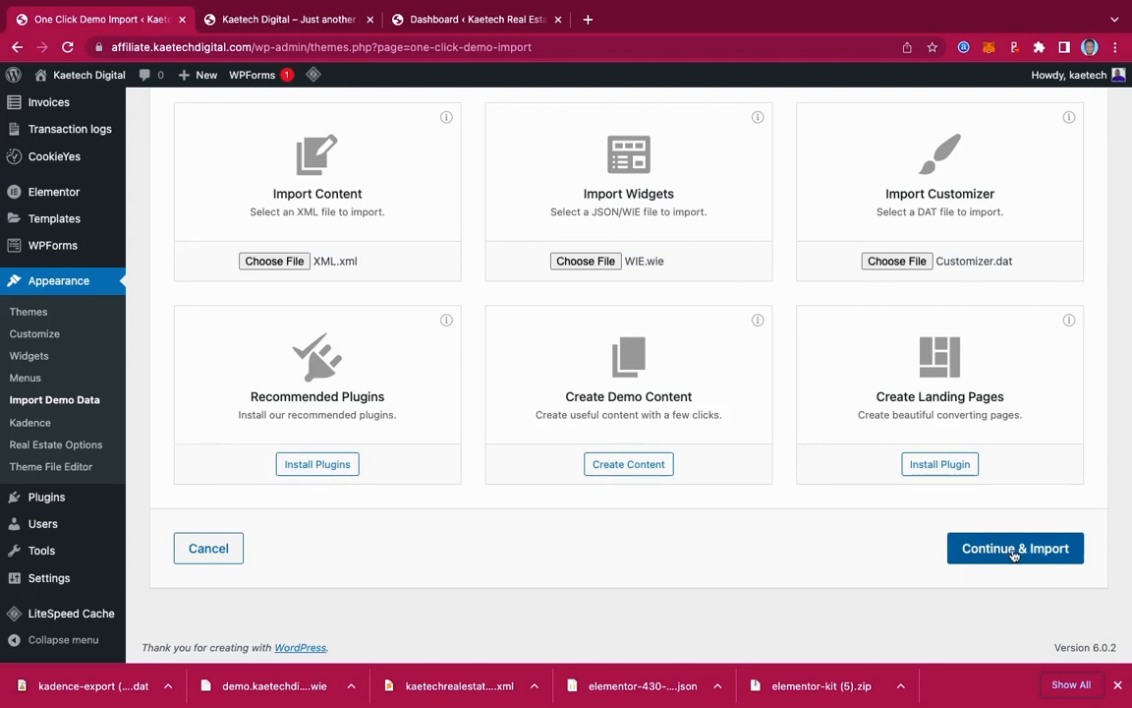
{"action": "left_click", "coordinate": [1013, 550]}
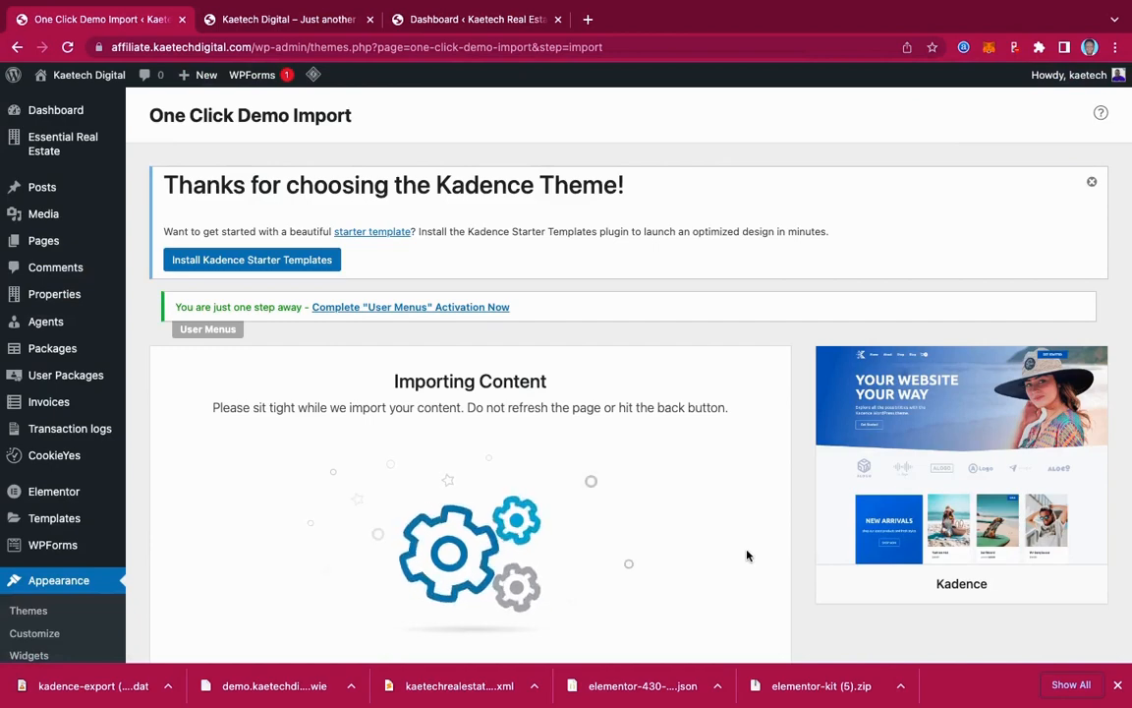
{"action": "scroll", "coordinate": [748, 556], "scroll_direction": "down", "scroll_amount": 2}
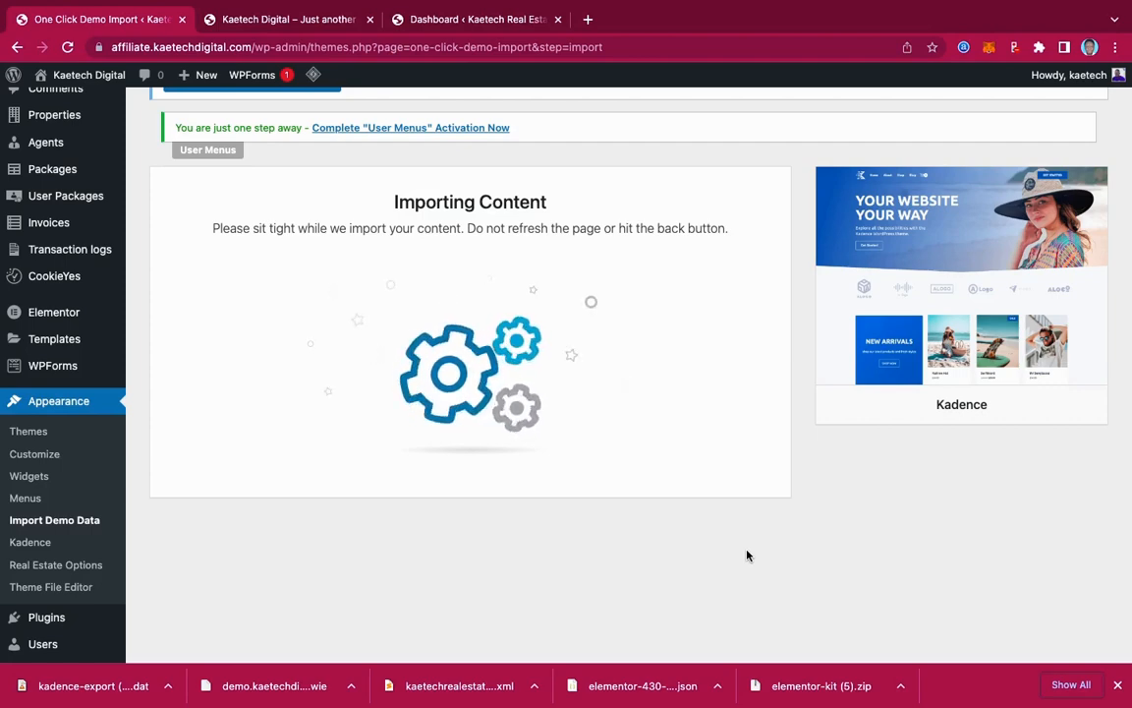
{"action": "left_click", "coordinate": [465, 13]}
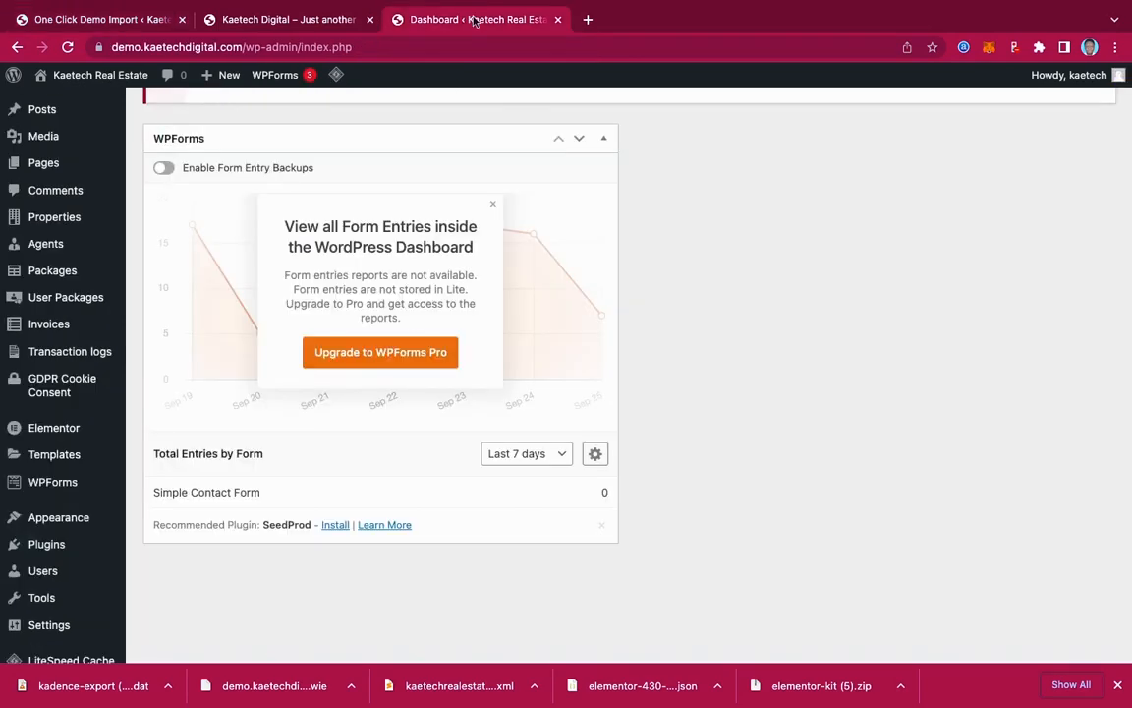
{"action": "left_click", "coordinate": [139, 22]}
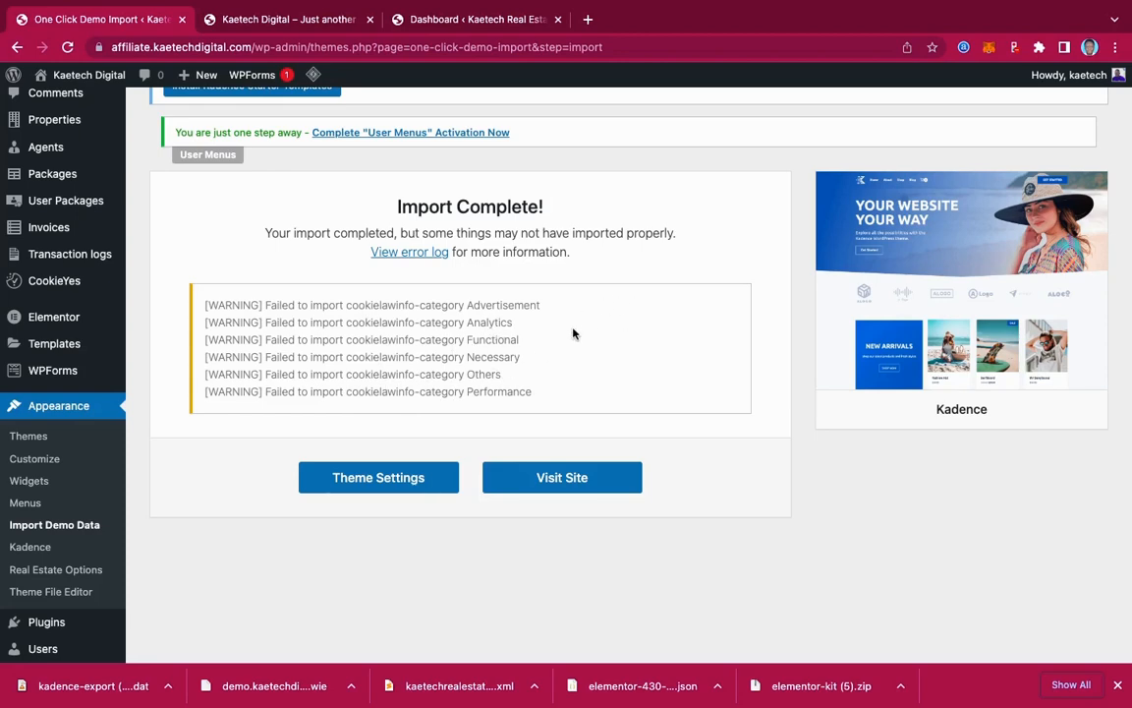
- Reload the front page of the affiliate.kaetechdigital.com site to check how it looks after the import
{"action": "left_click", "coordinate": [305, 22]}
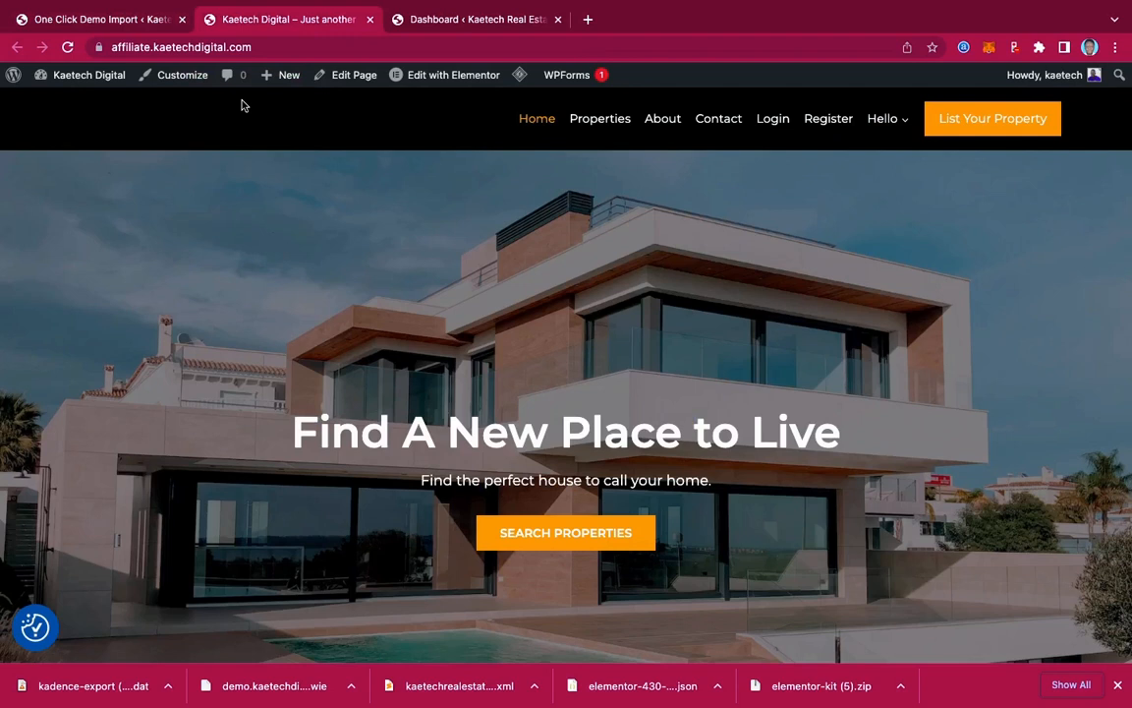
{"action": "left_click", "coordinate": [66, 46]}
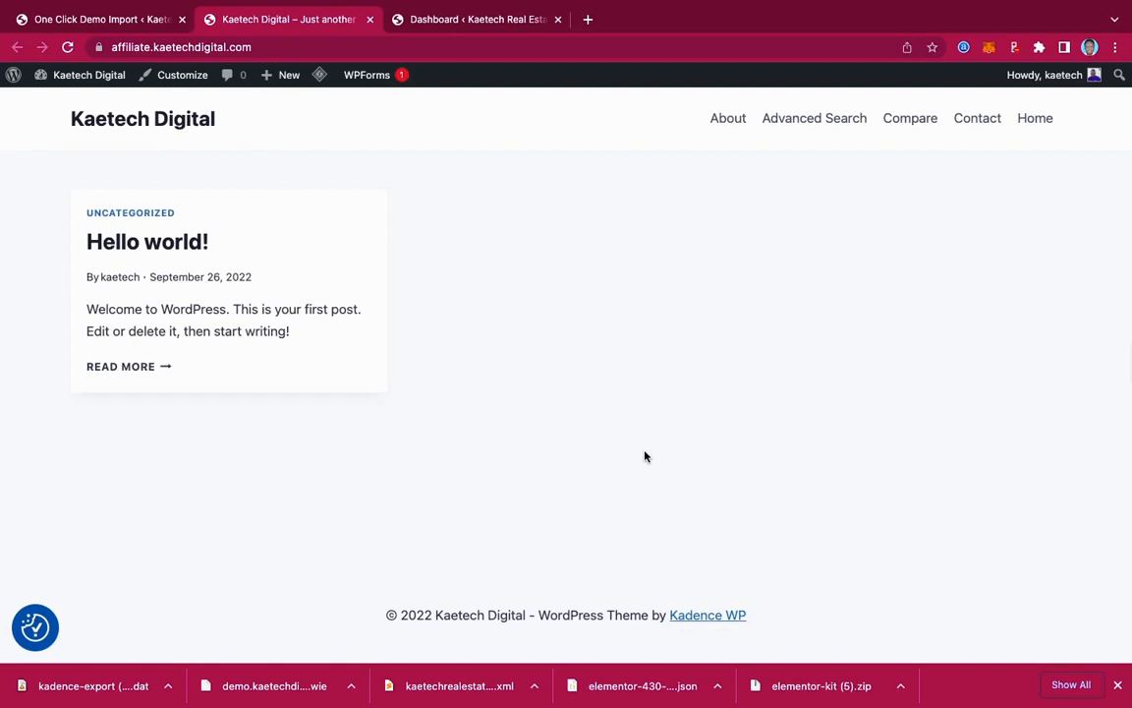
- Open the site's Home page and look through its imported hero, property type and location sections
{"action": "left_click", "coordinate": [1035, 119]}
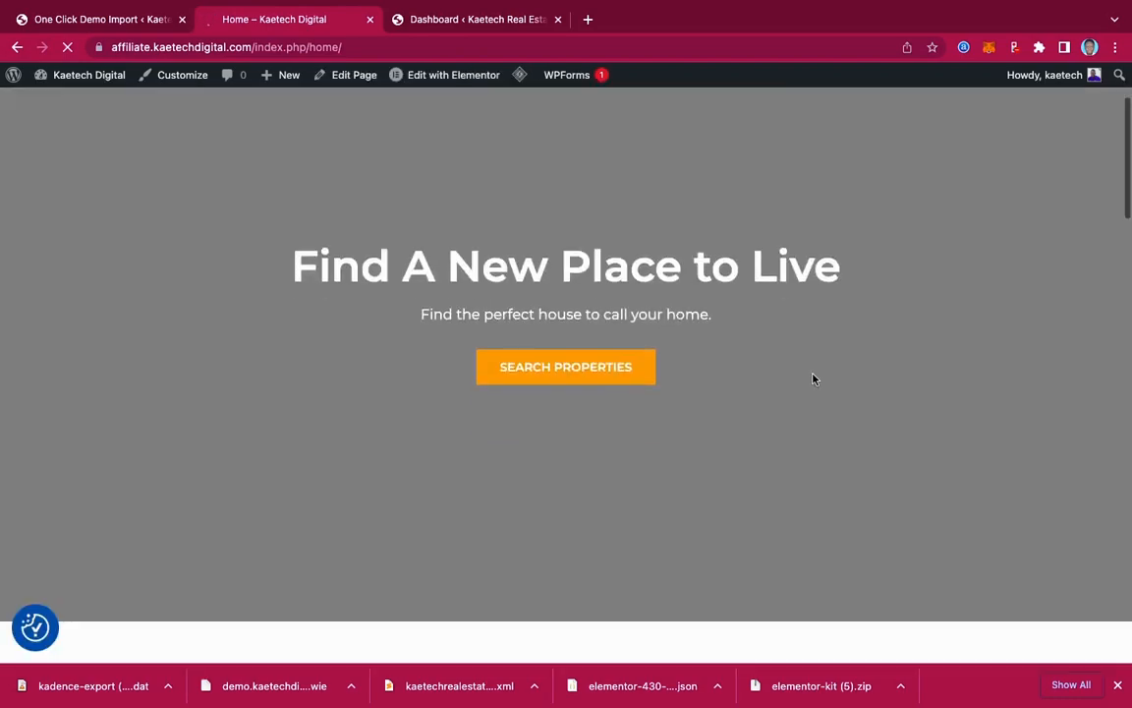
{"action": "scroll", "coordinate": [813, 378], "scroll_direction": "down", "scroll_amount": 7}
{"action": "scroll", "coordinate": [813, 379], "scroll_direction": "up", "scroll_amount": 9}
{"action": "scroll", "coordinate": [812, 379], "scroll_direction": "down", "scroll_amount": 9}
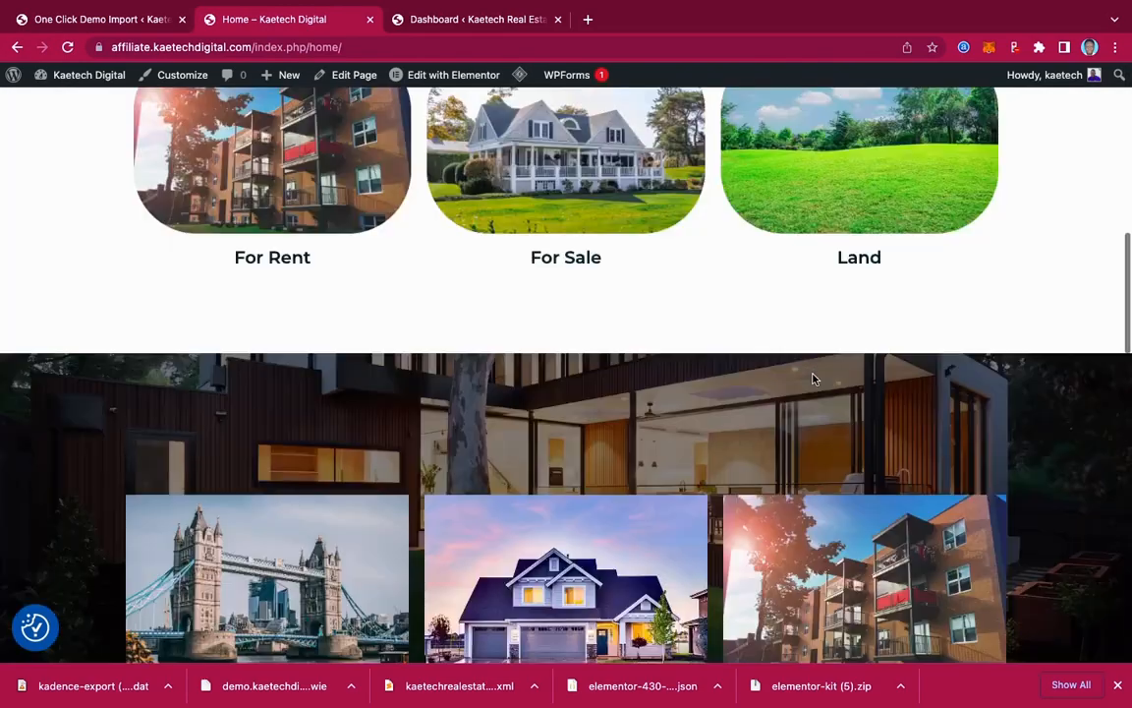
{"action": "scroll", "coordinate": [813, 379], "scroll_direction": "up", "scroll_amount": 10}
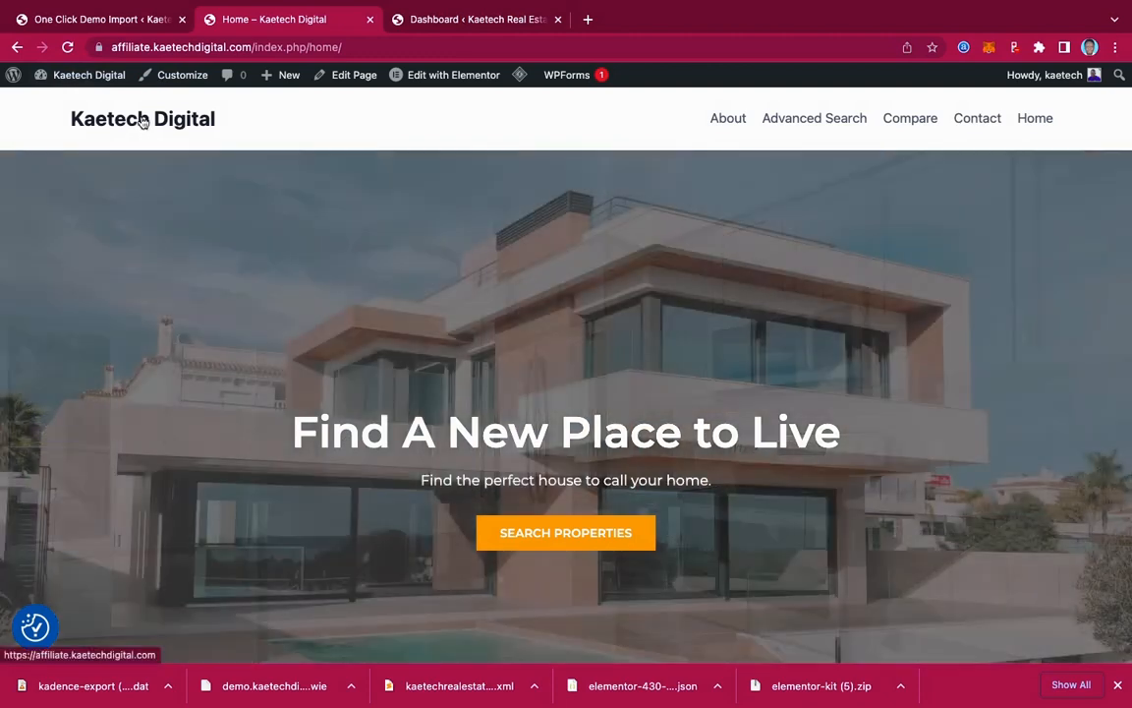
- Assign the Main Menu to the Primary and Mobile display locations in the WordPress menu settings and save it
{"action": "left_click", "coordinate": [105, 20]}
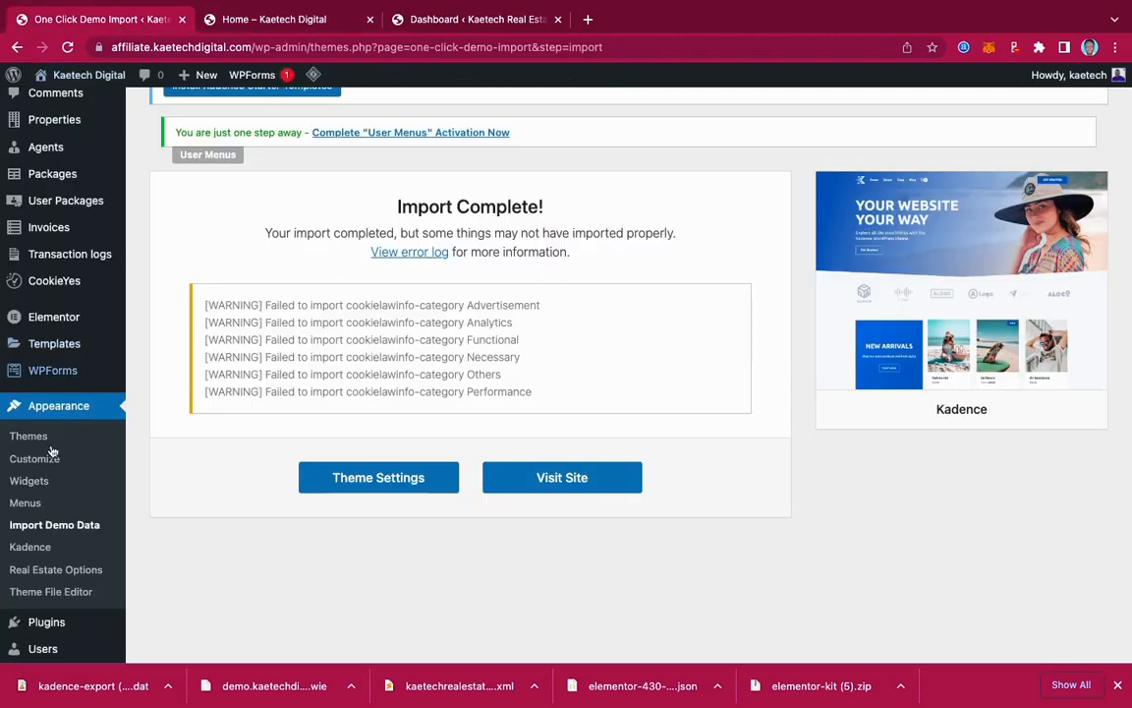
{"action": "left_click", "coordinate": [27, 505]}
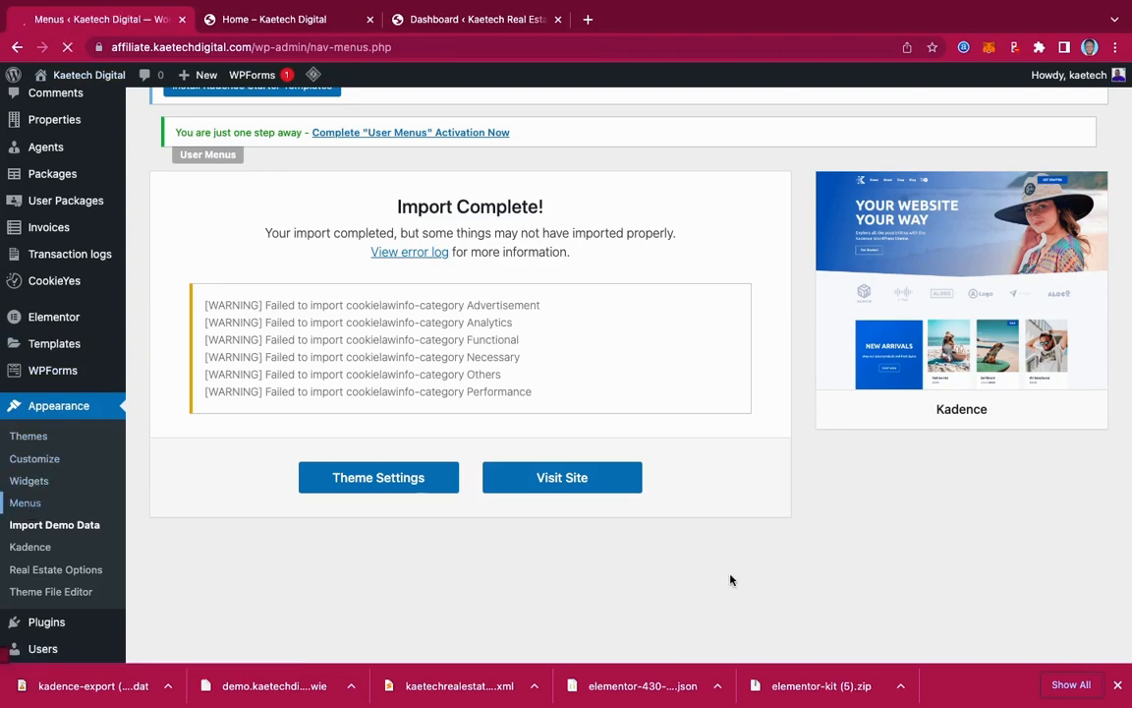
{"action": "scroll", "coordinate": [730, 580], "scroll_direction": "down", "scroll_amount": 3}
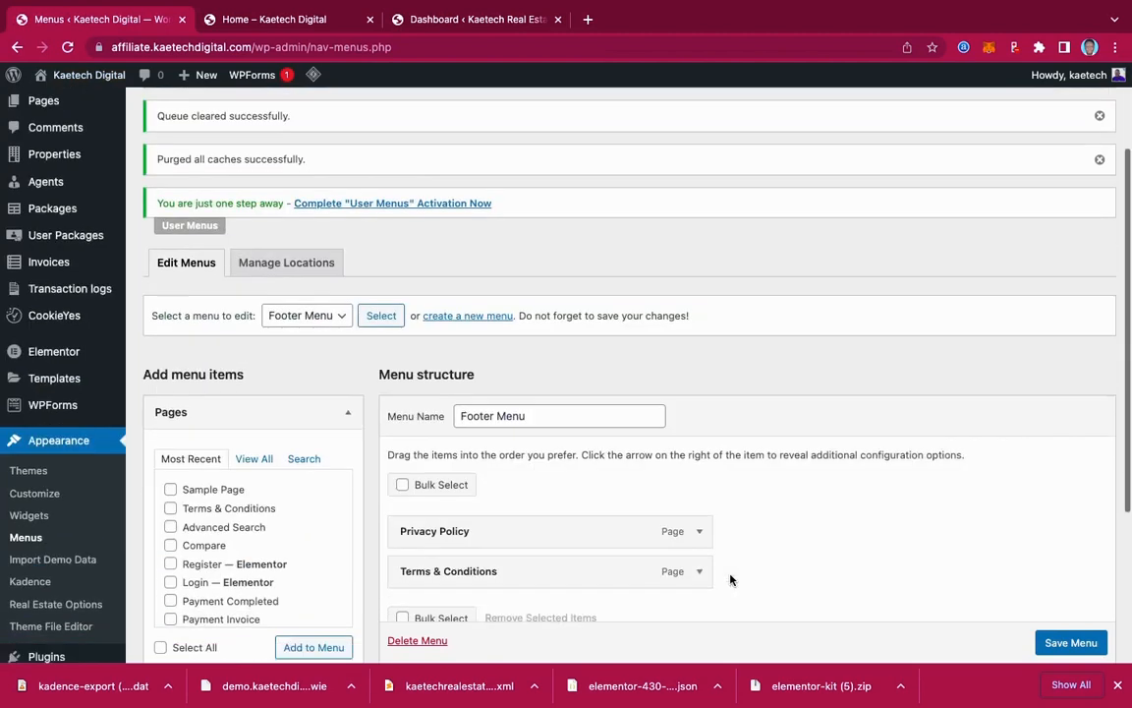
{"action": "left_click", "coordinate": [324, 274]}
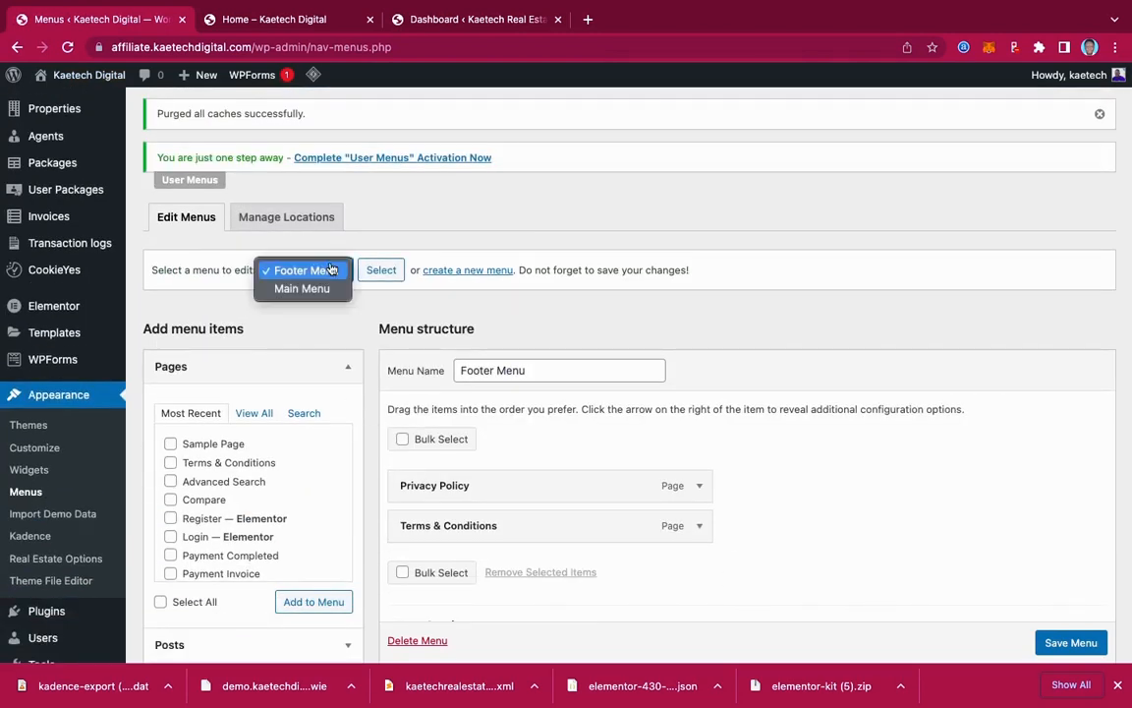
{"action": "left_click", "coordinate": [320, 290]}
{"action": "left_click", "coordinate": [375, 271]}
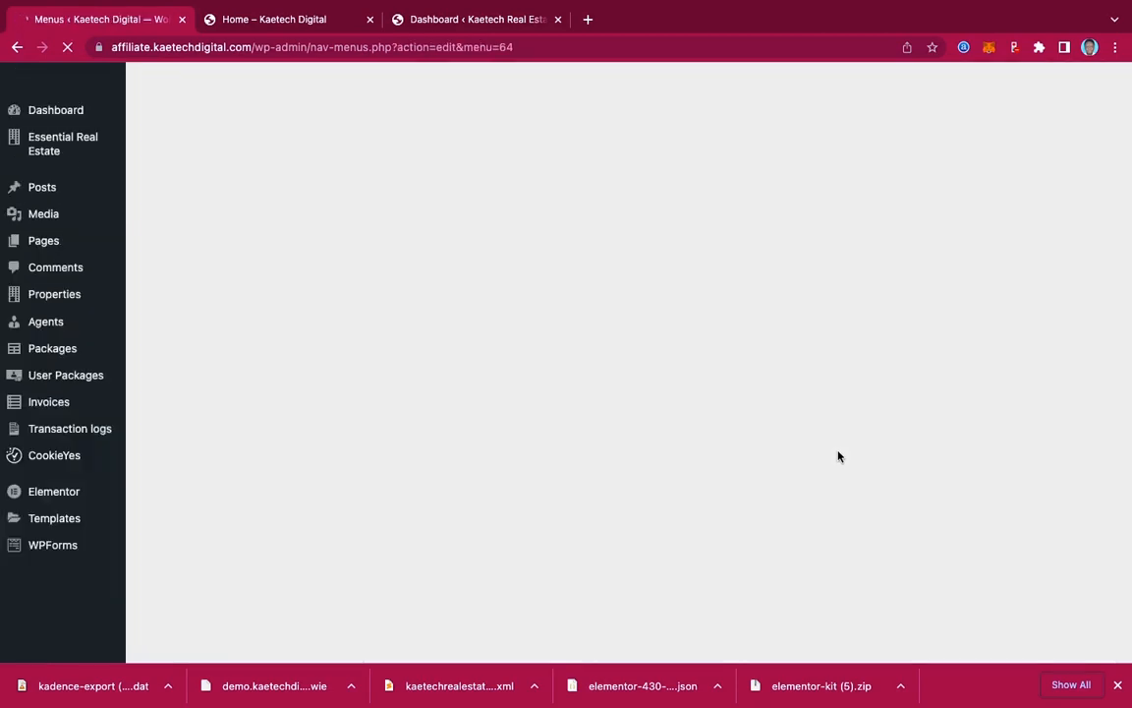
{"action": "scroll", "coordinate": [840, 456], "scroll_direction": "down", "scroll_amount": 1}
{"action": "scroll", "coordinate": [839, 456], "scroll_direction": "down", "scroll_amount": 10}
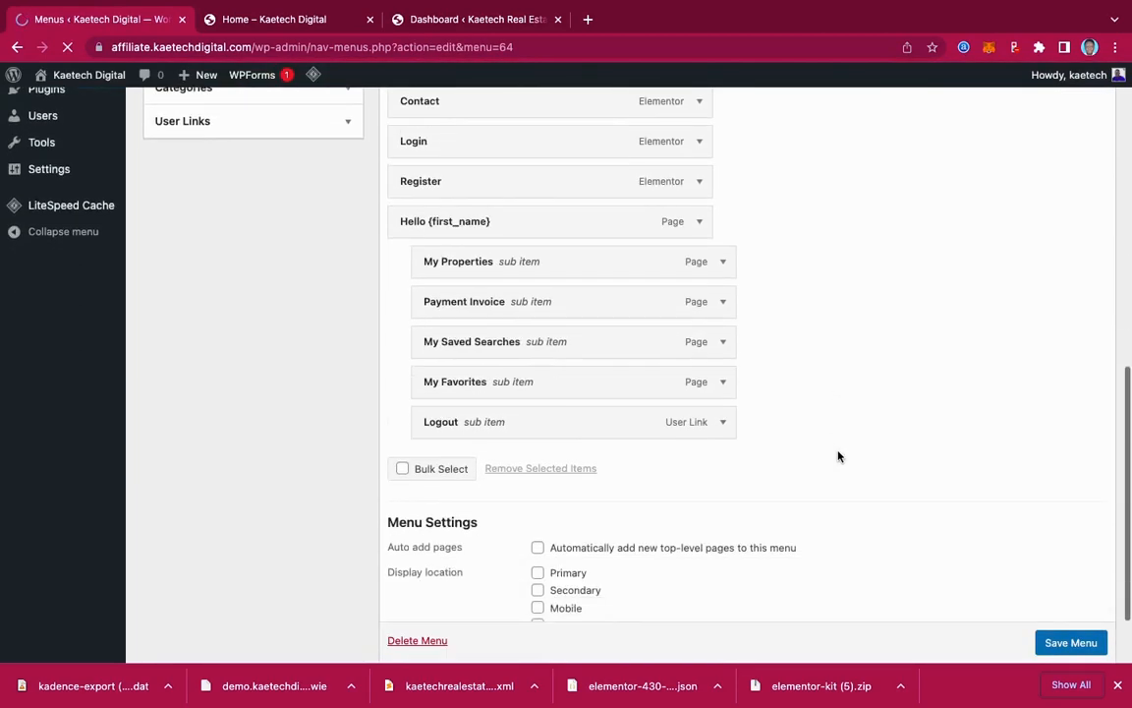
{"action": "scroll", "coordinate": [524, 502], "scroll_direction": "up", "scroll_amount": 7}
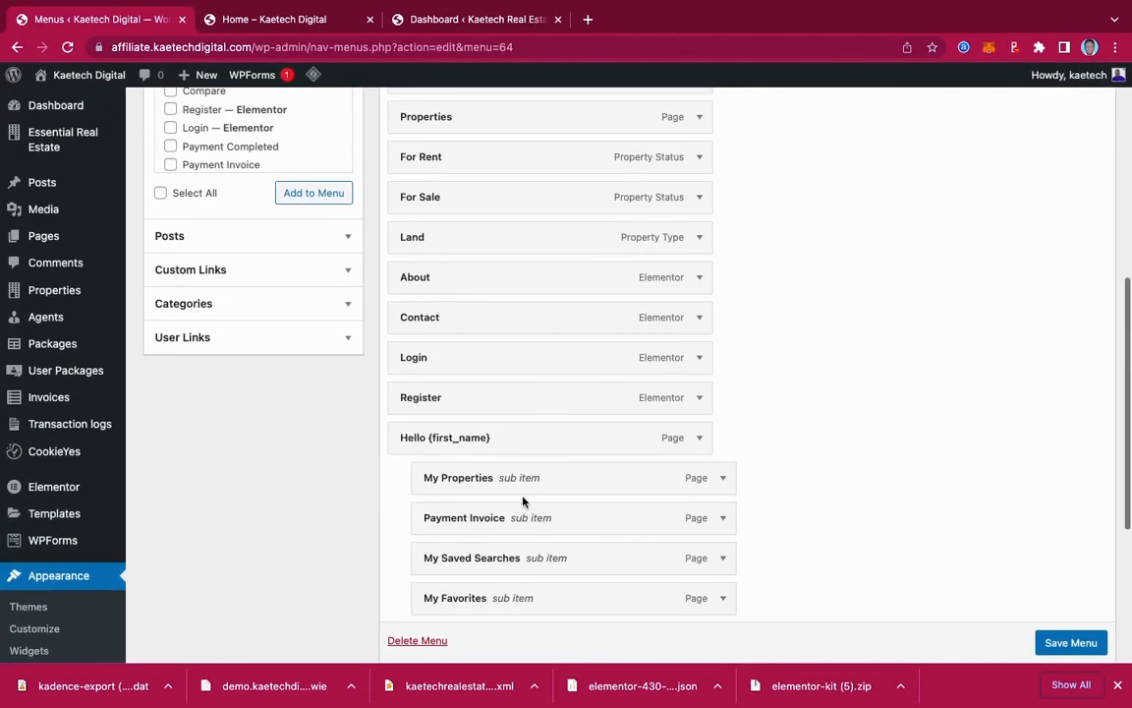
{"action": "scroll", "coordinate": [524, 502], "scroll_direction": "down", "scroll_amount": 5}
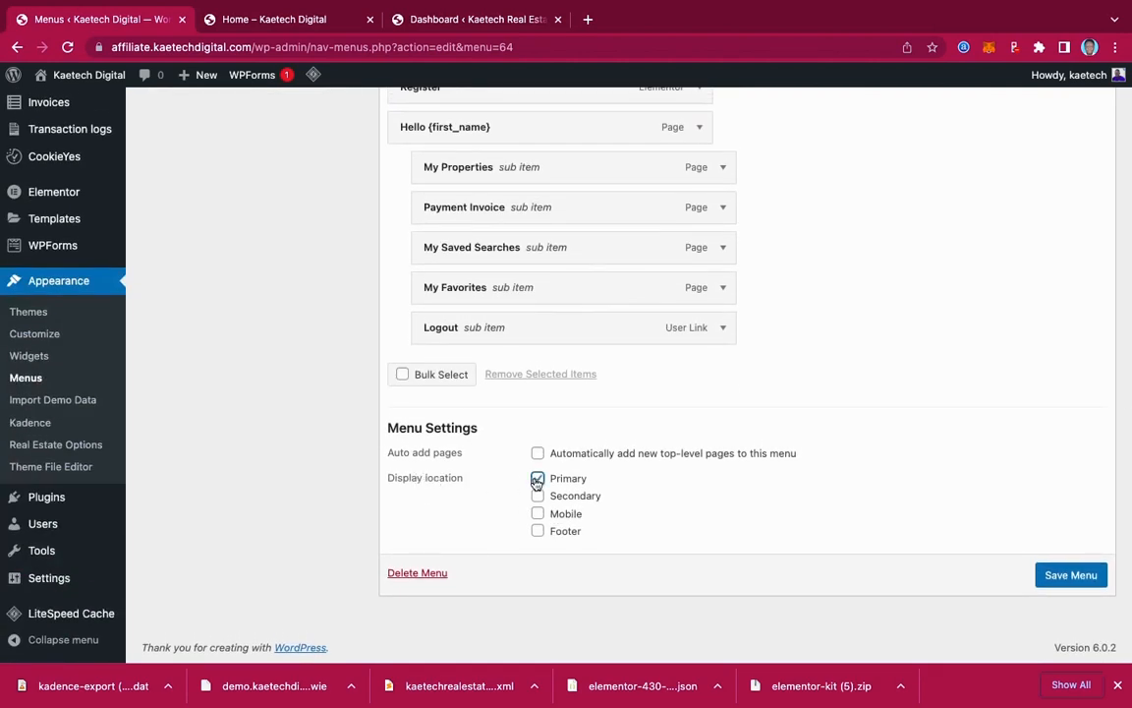
{"action": "left_click", "coordinate": [538, 514]}
{"action": "left_click", "coordinate": [1073, 575]}
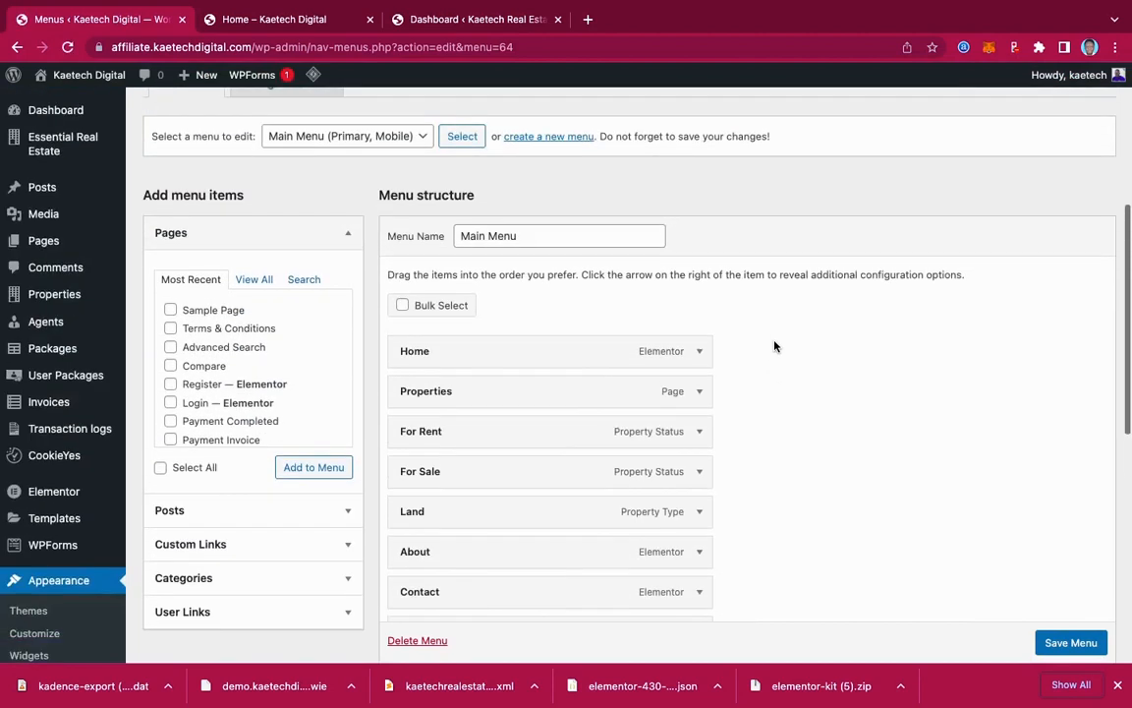
- Load the Footer Menu for editing, assign it to the Footer display location and save it
{"action": "scroll", "coordinate": [775, 346], "scroll_direction": "up", "scroll_amount": 2}
{"action": "left_click", "coordinate": [362, 214]}
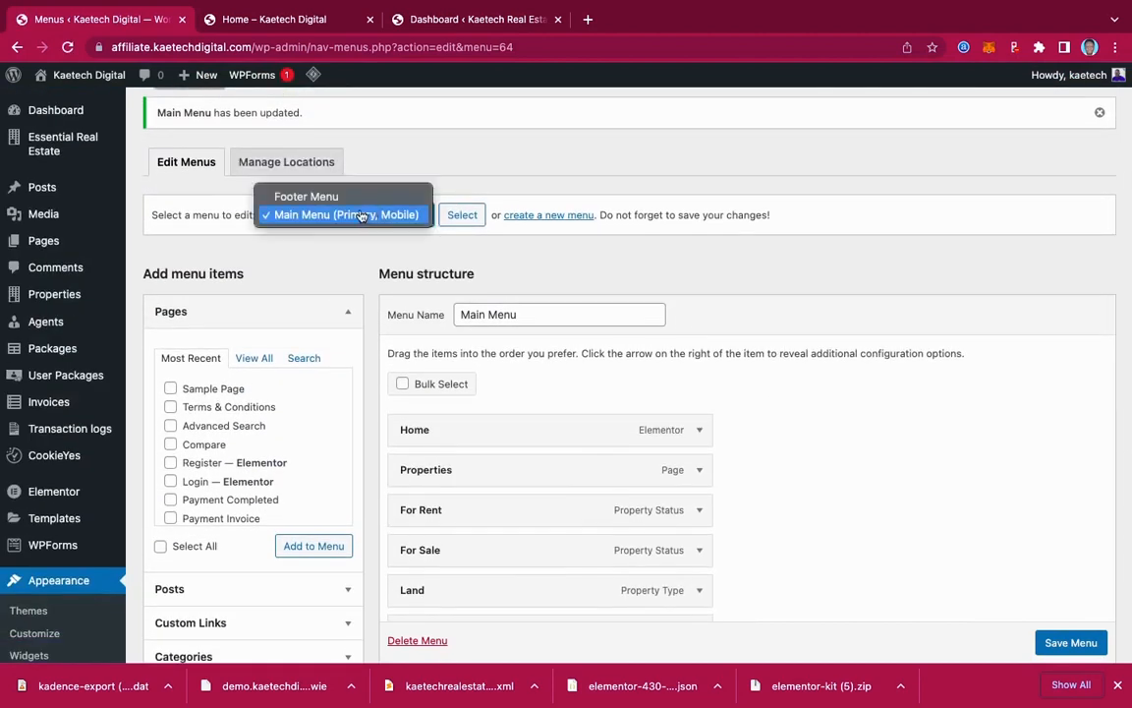
{"action": "left_click", "coordinate": [361, 196]}
{"action": "left_click", "coordinate": [462, 215]}
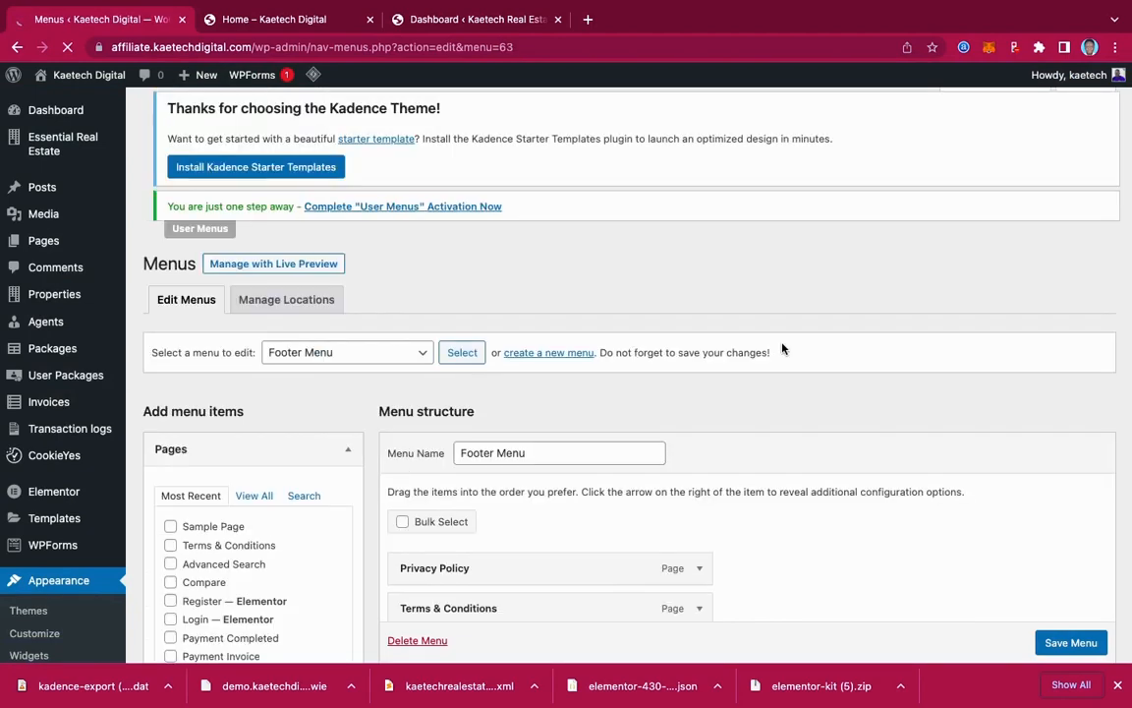
{"action": "scroll", "coordinate": [782, 348], "scroll_direction": "down", "scroll_amount": 5}
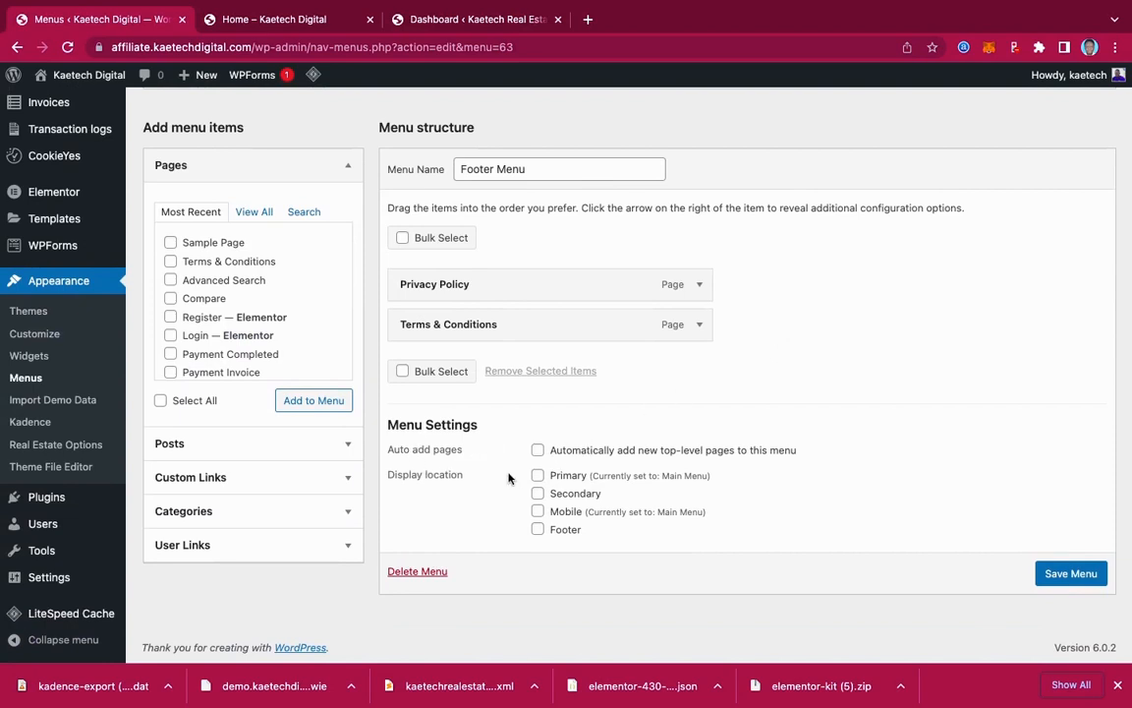
{"action": "left_click", "coordinate": [538, 530]}
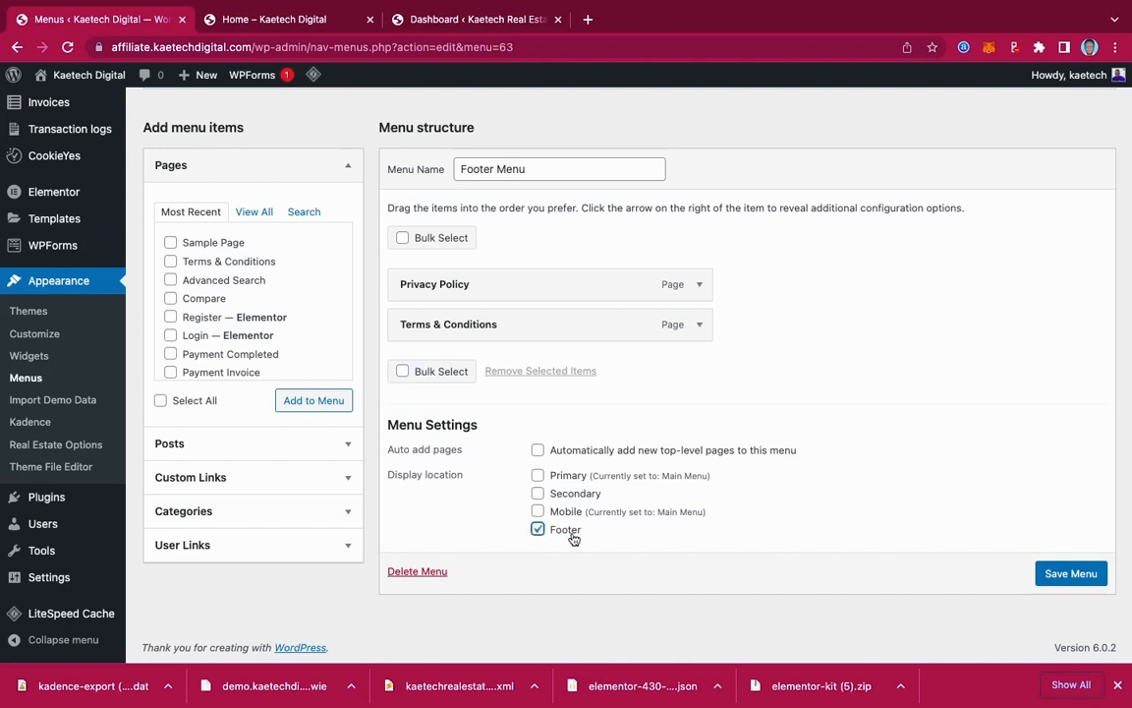
{"action": "left_click", "coordinate": [1066, 578]}
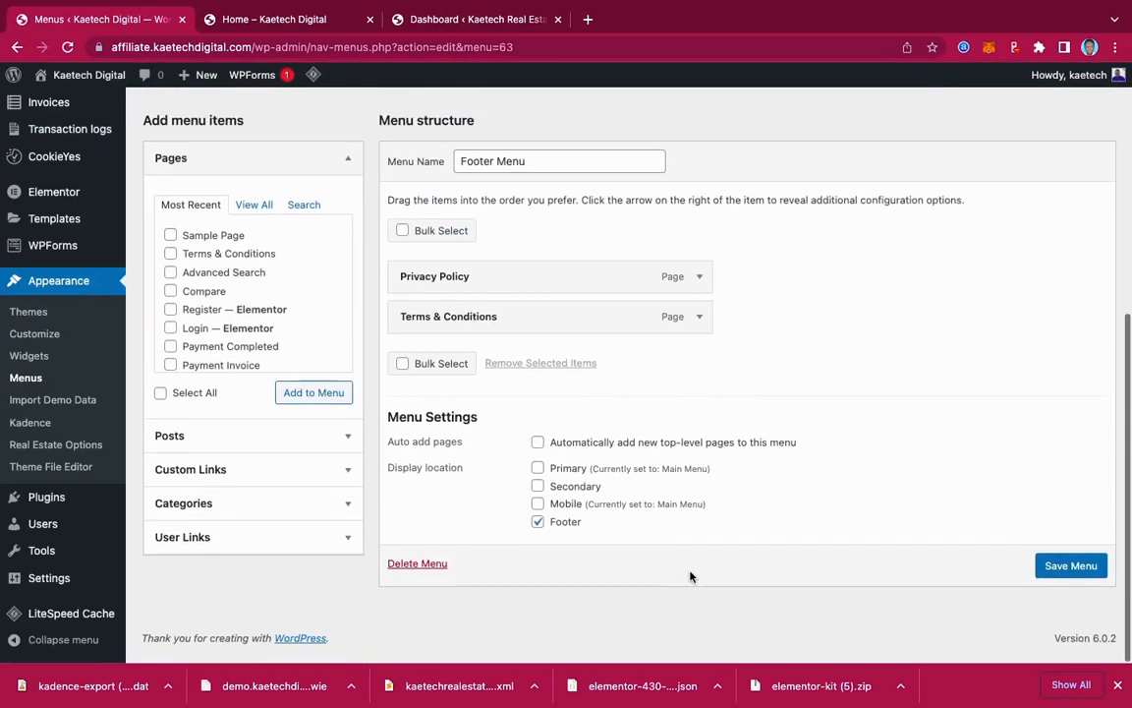
- In the Reading settings, make the homepage display a static page, choose Home as the homepage, and save the changes
{"action": "mouse_move", "coordinate": [74, 558]}
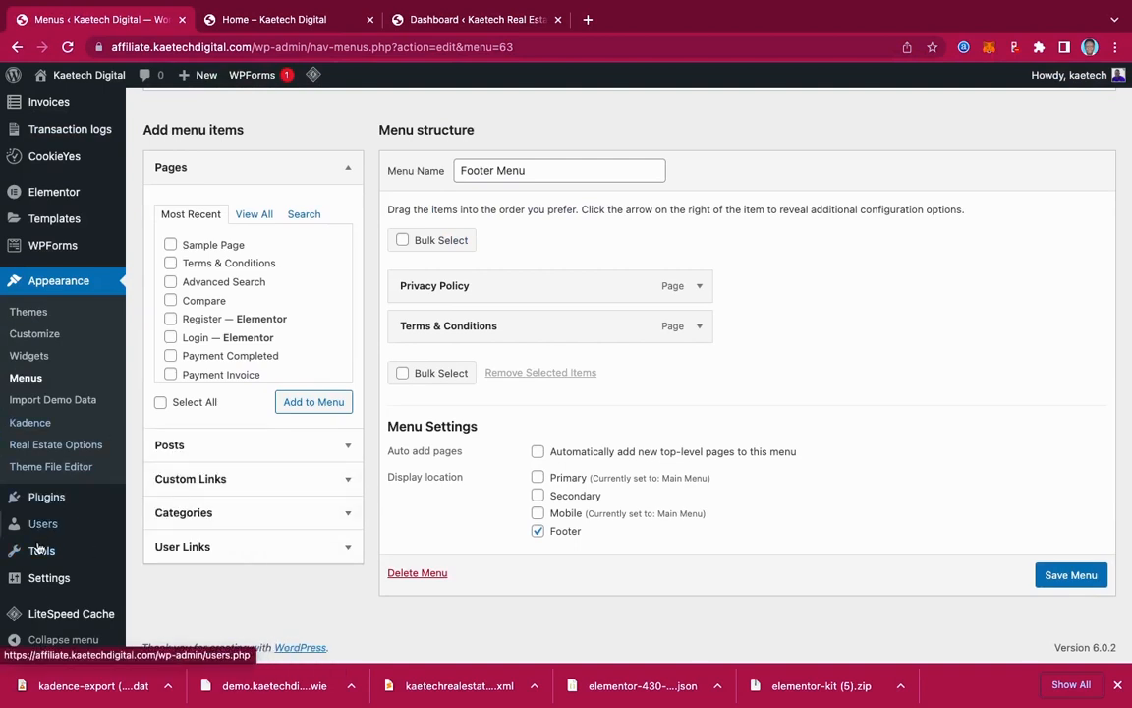
{"action": "mouse_move", "coordinate": [44, 587]}
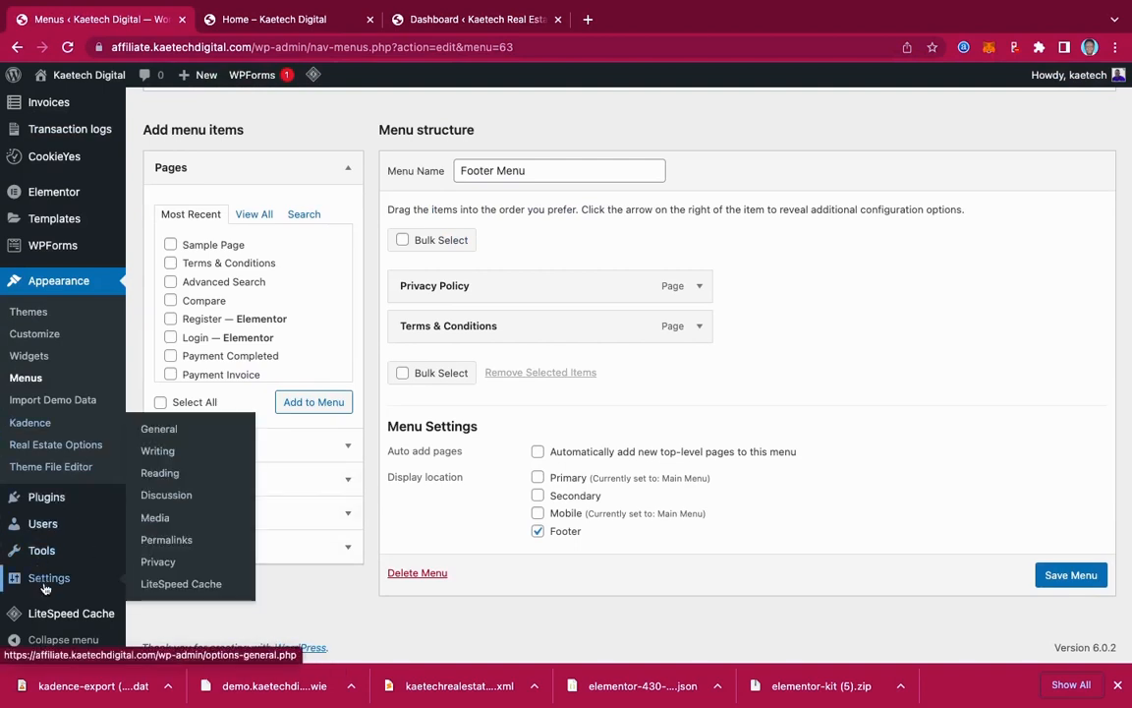
{"action": "left_click", "coordinate": [157, 472]}
{"action": "left_click", "coordinate": [157, 474]}
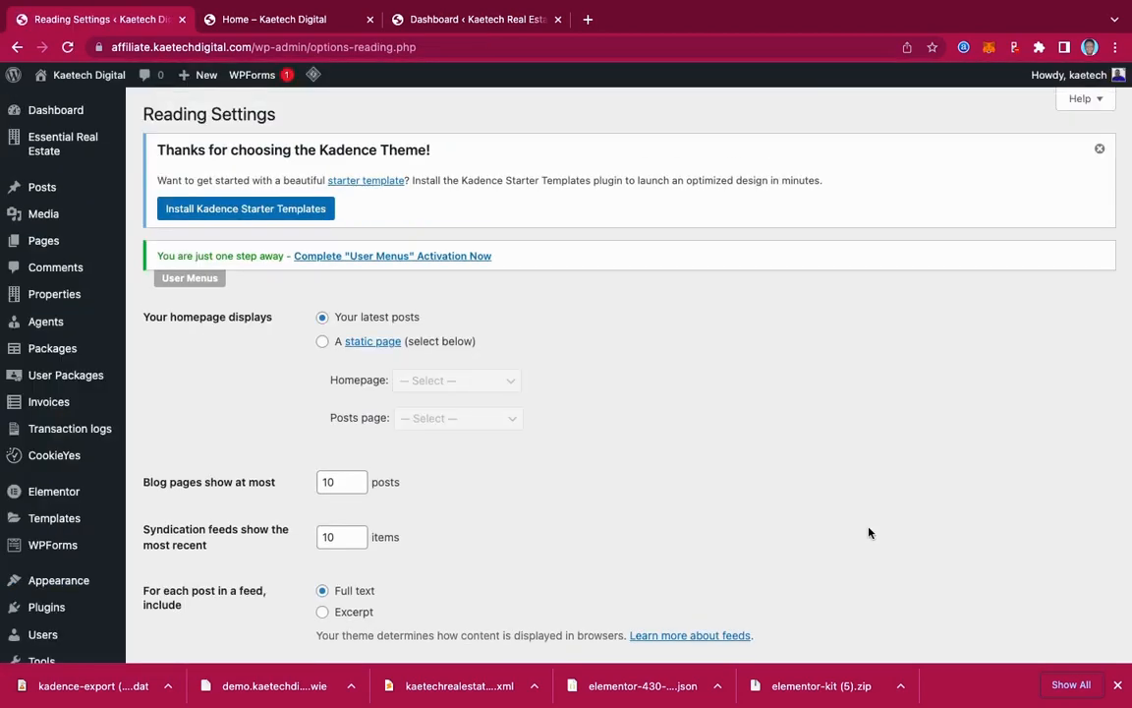
{"action": "left_click", "coordinate": [323, 342]}
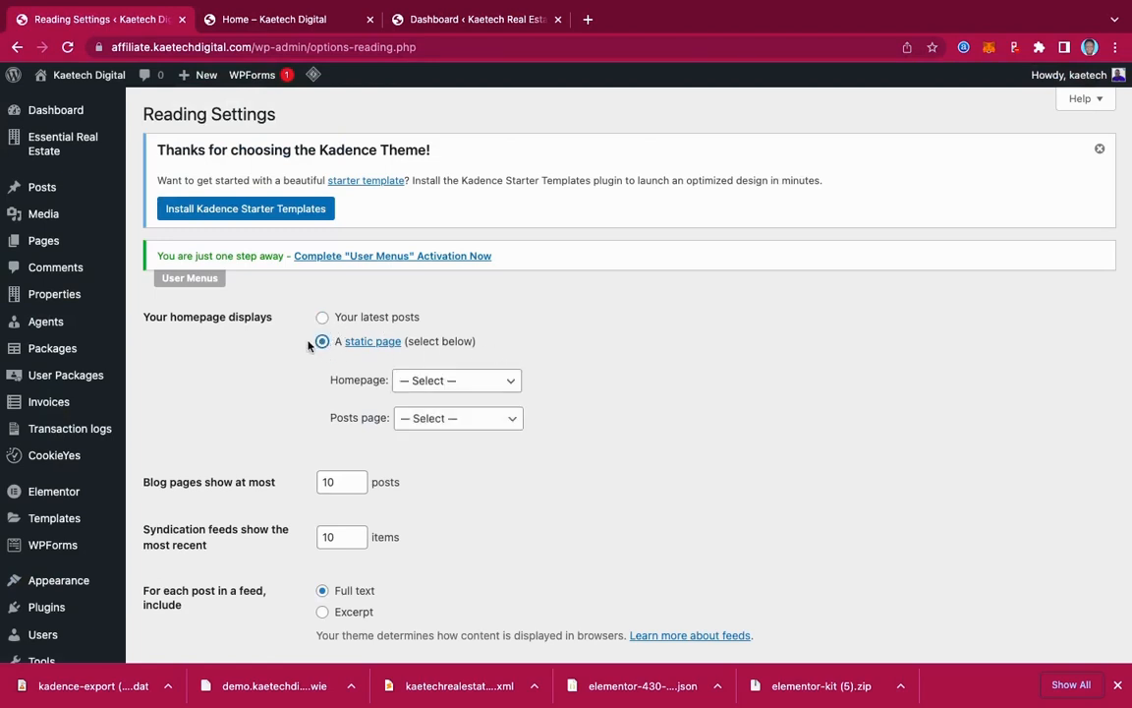
{"action": "left_click", "coordinate": [471, 381]}
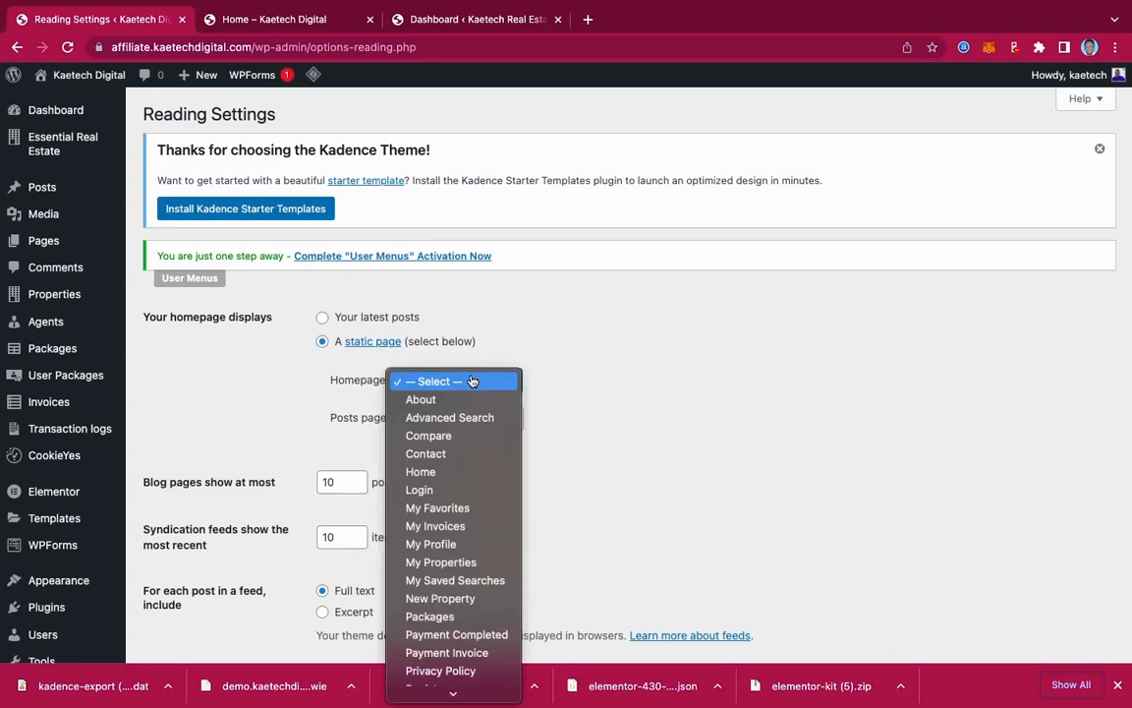
{"action": "left_click", "coordinate": [429, 475]}
{"action": "scroll", "coordinate": [495, 553], "scroll_direction": "down", "scroll_amount": 5}
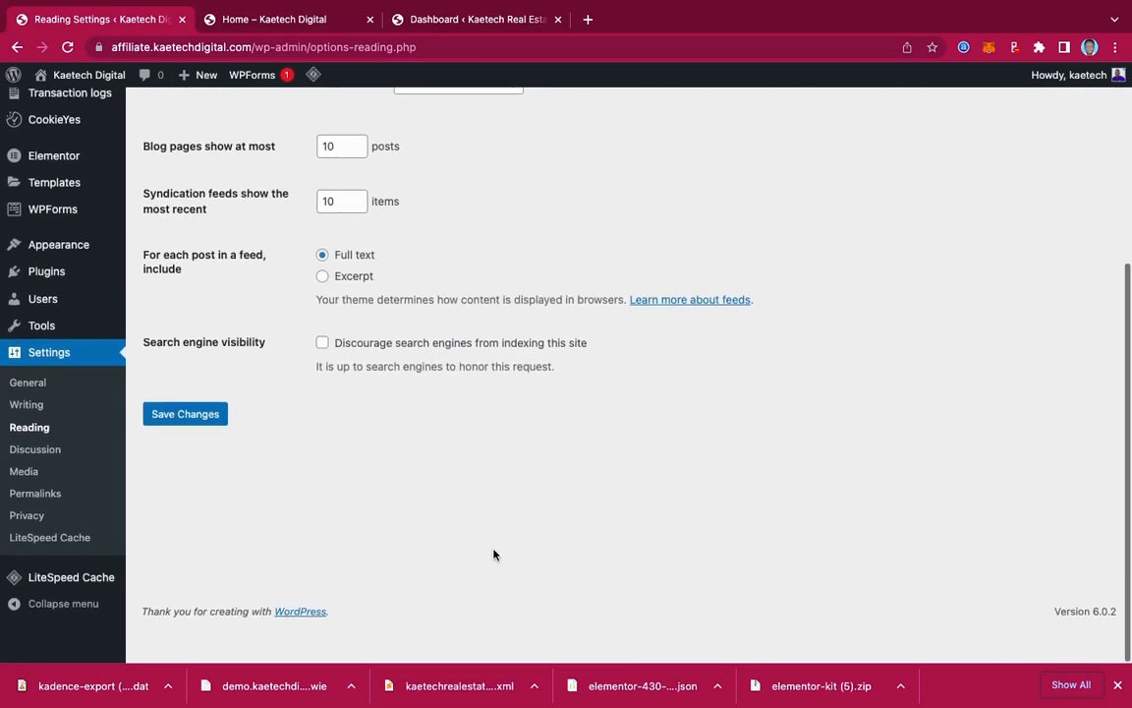
{"action": "left_click", "coordinate": [186, 450]}
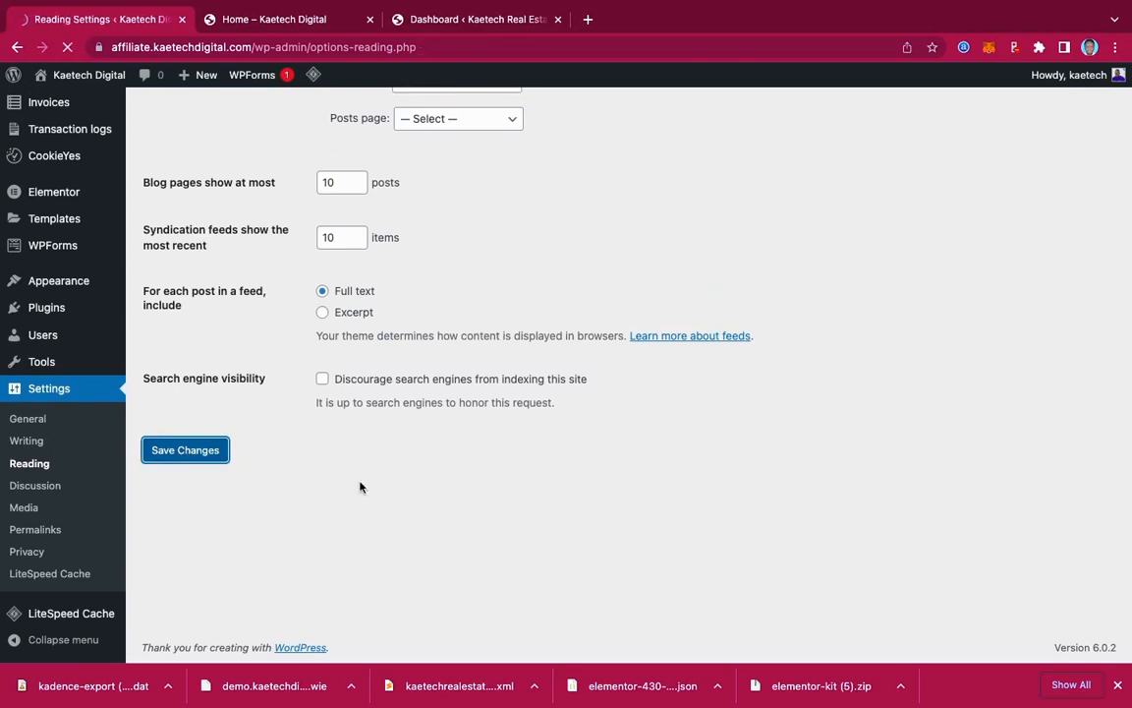
- Change the permalink structure to Post name in the Permalink settings and save the changes
{"action": "scroll", "coordinate": [360, 485], "scroll_direction": "down", "scroll_amount": 5}
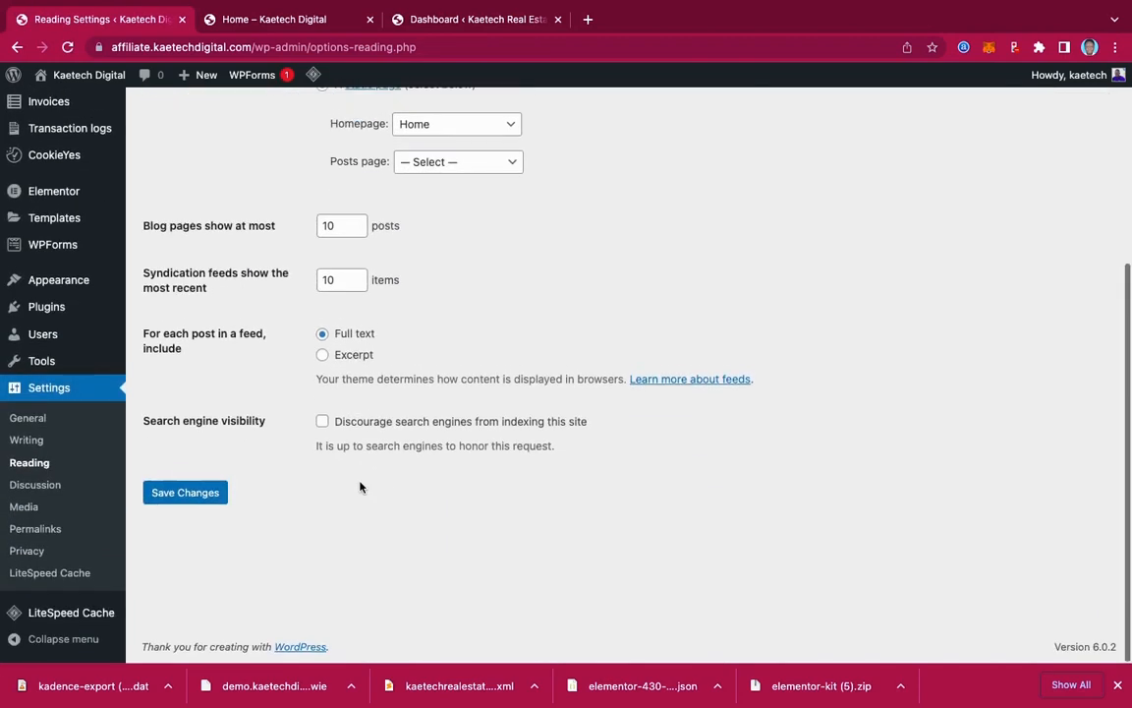
{"action": "left_click", "coordinate": [29, 530]}
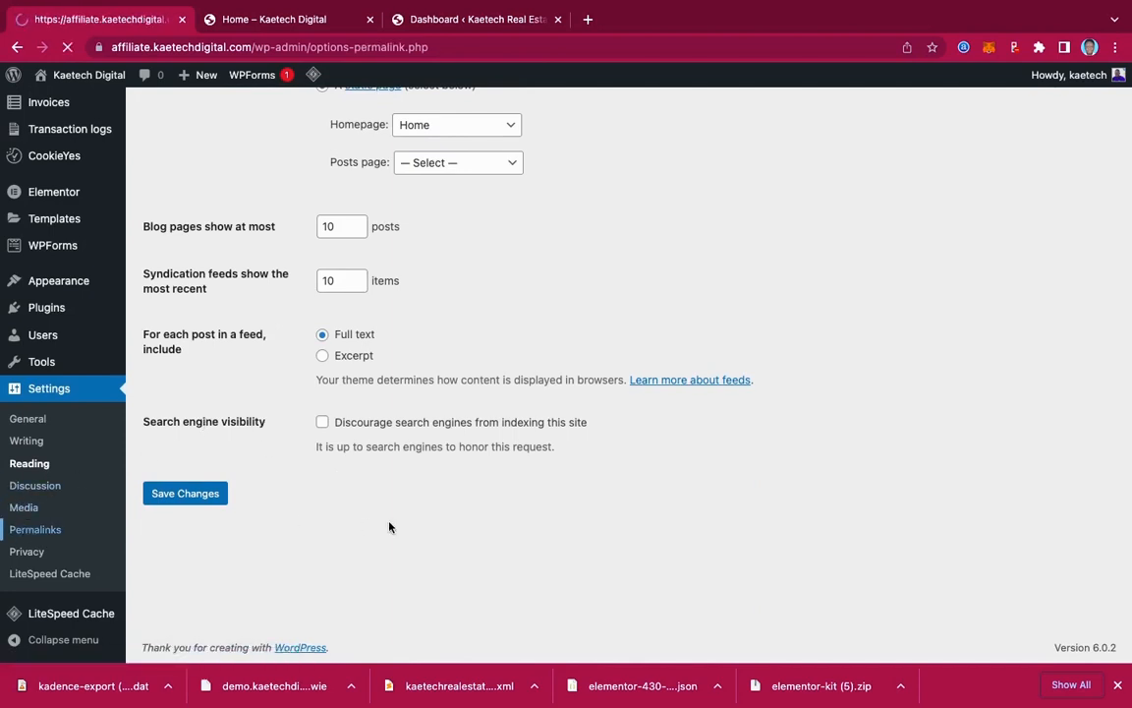
{"action": "scroll", "coordinate": [390, 528], "scroll_direction": "down", "scroll_amount": 3}
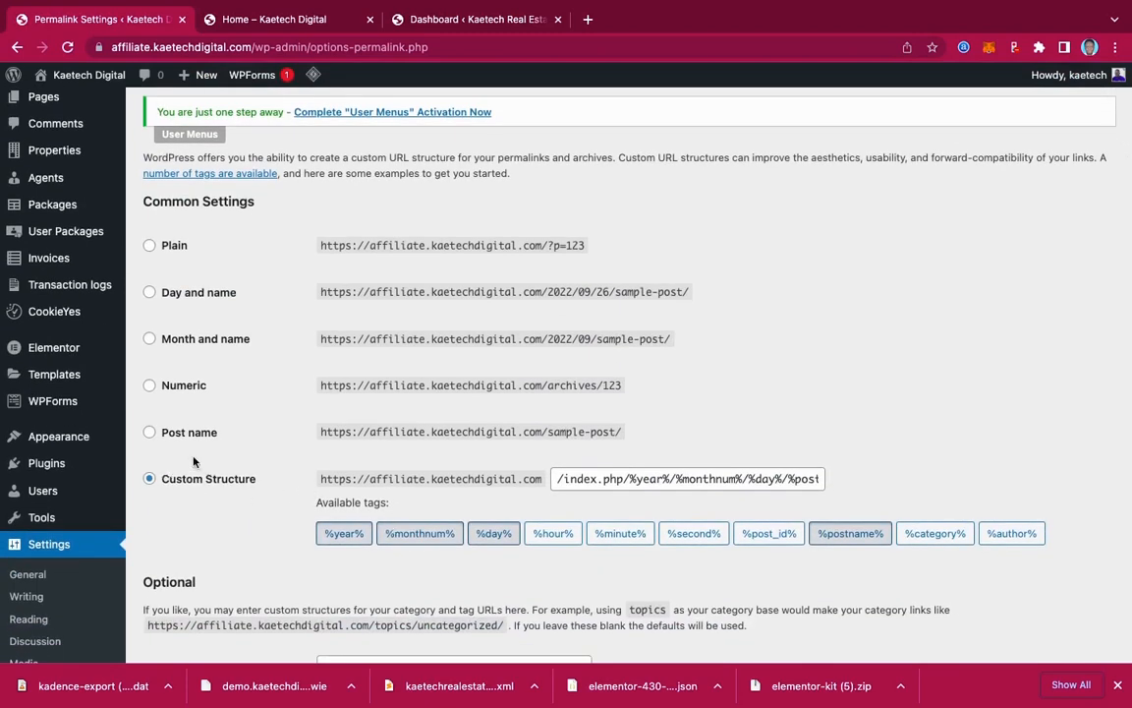
{"action": "left_click", "coordinate": [150, 432]}
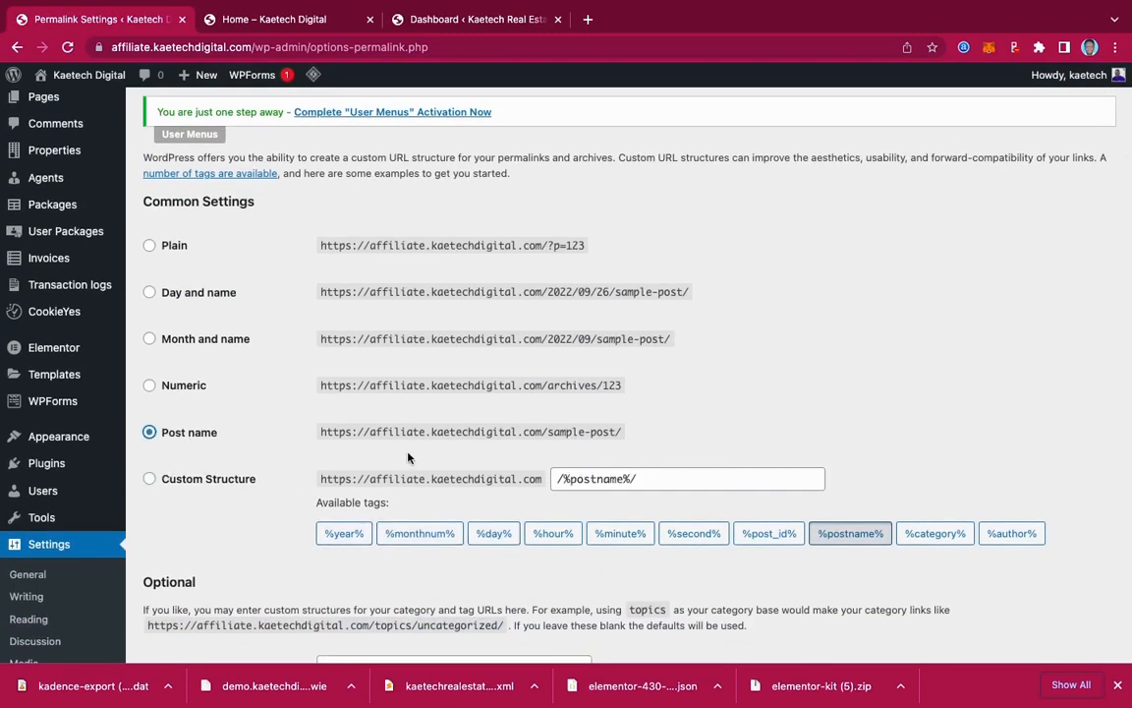
{"action": "scroll", "coordinate": [409, 457], "scroll_direction": "down", "scroll_amount": 4}
{"action": "left_click", "coordinate": [183, 580]}
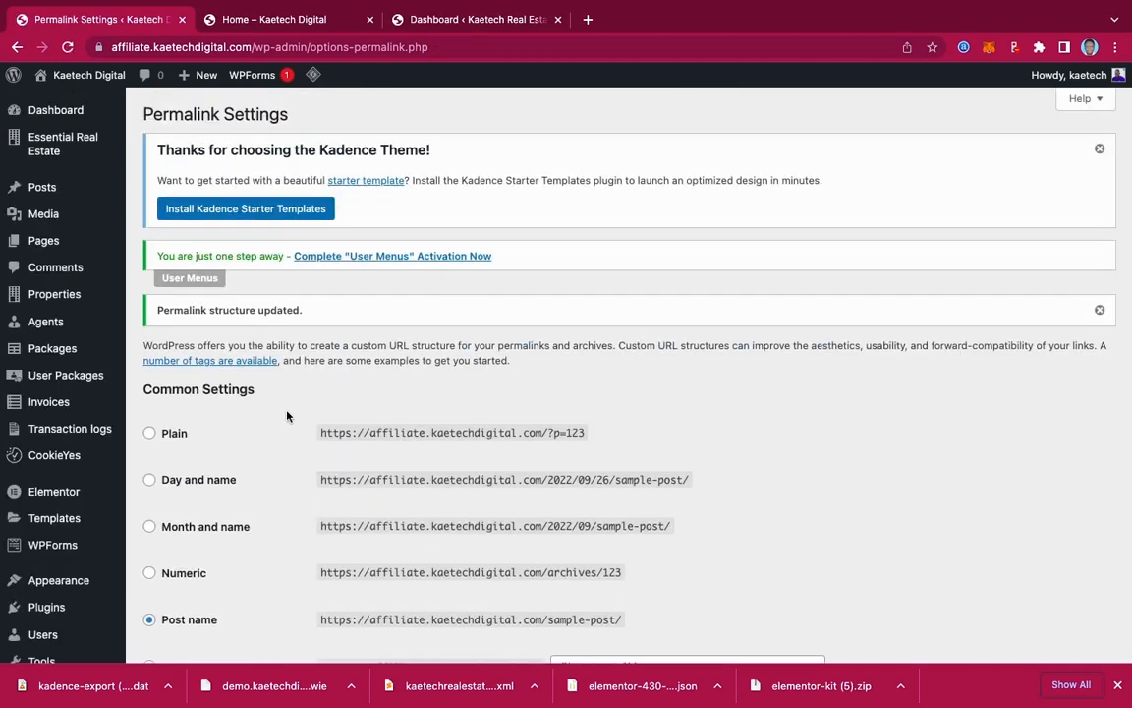
- Reload the live site's front page and check the header menu and the page sections down to the footer
{"action": "left_click", "coordinate": [284, 22]}
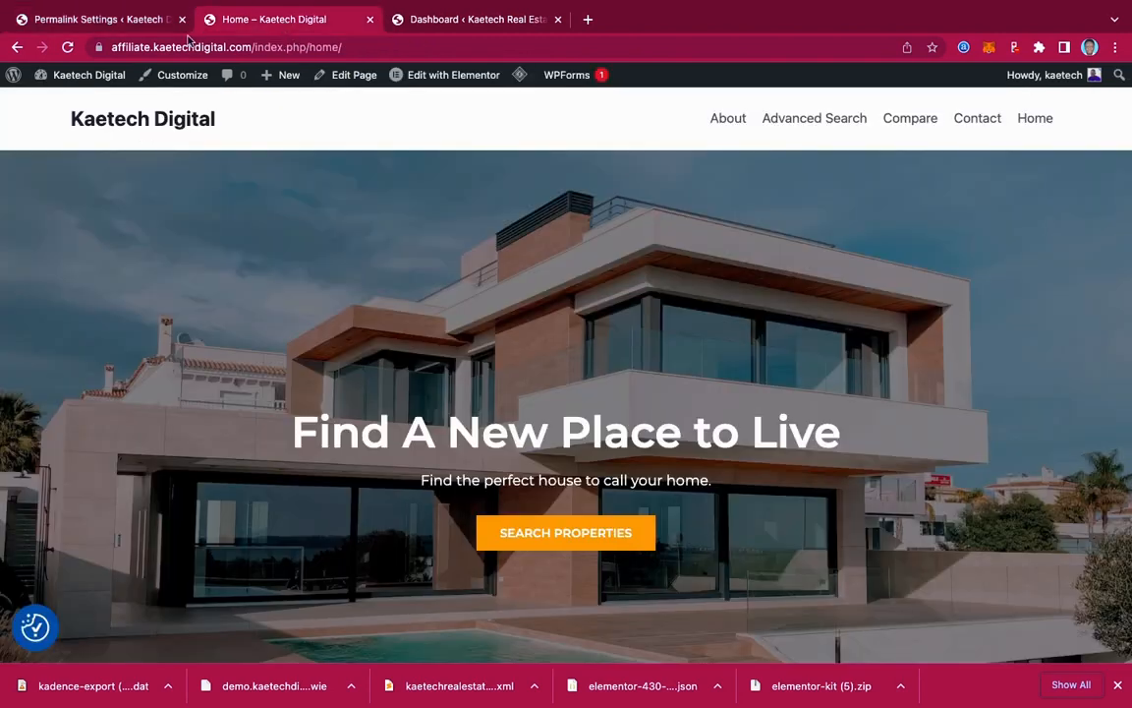
{"action": "left_click", "coordinate": [67, 47]}
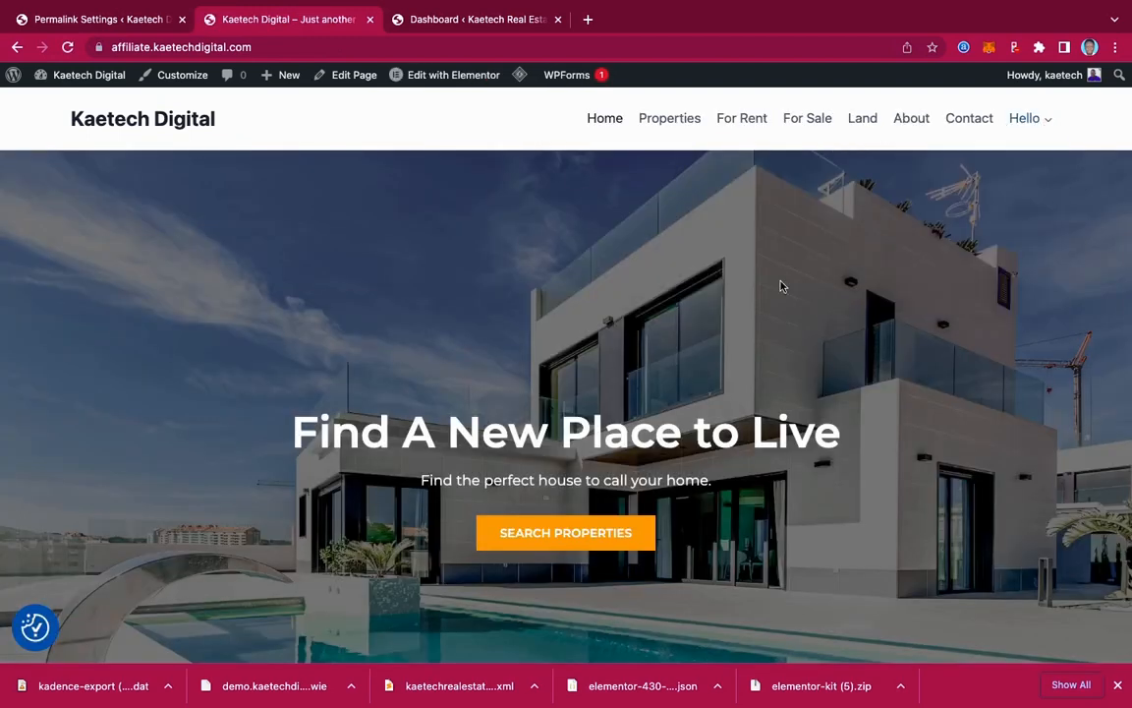
{"action": "scroll", "coordinate": [741, 370], "scroll_direction": "down", "scroll_amount": 15}
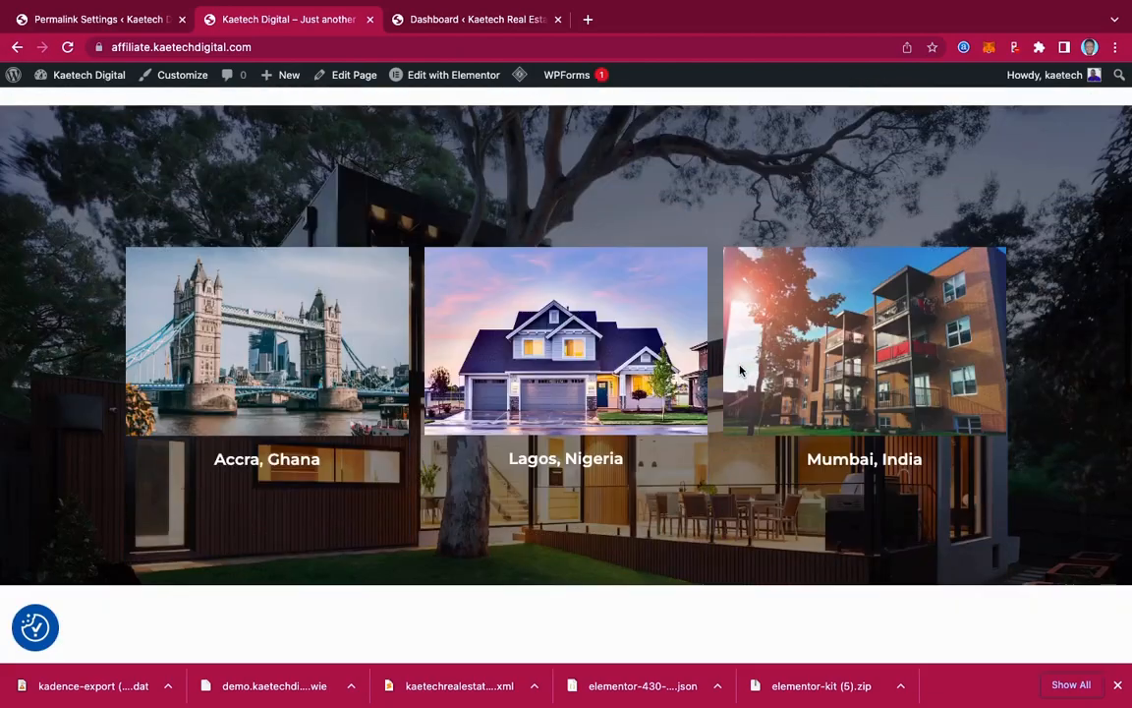
{"action": "scroll", "coordinate": [741, 369], "scroll_direction": "up", "scroll_amount": 15}
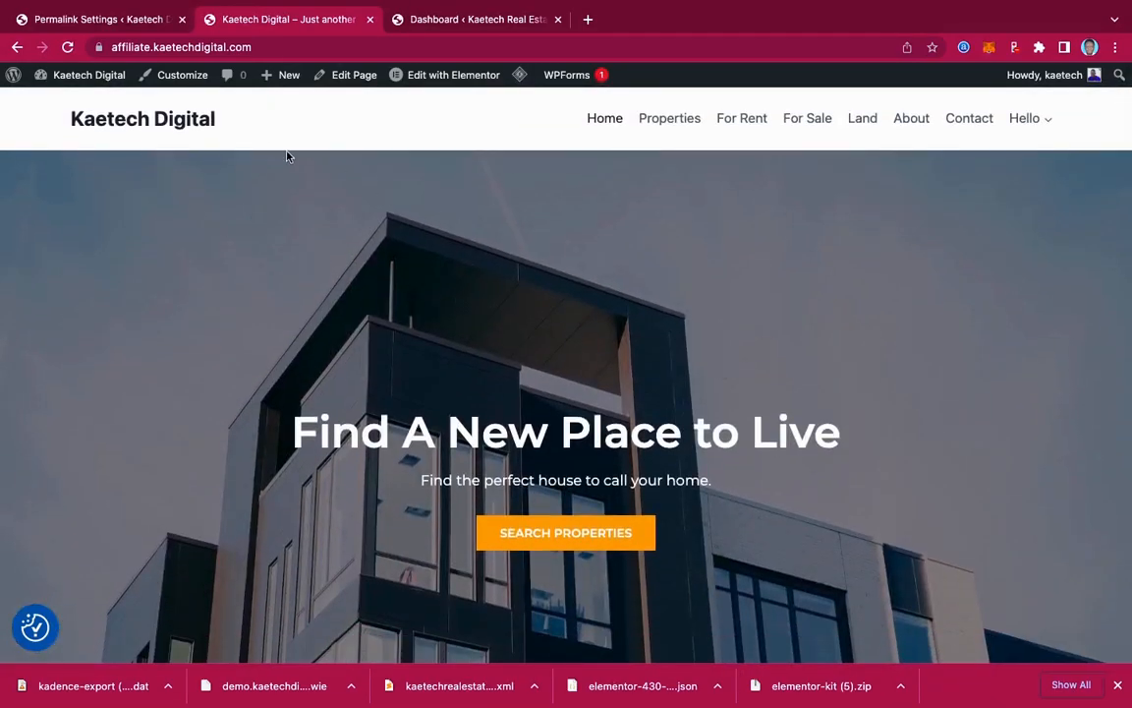
{"action": "scroll", "coordinate": [894, 526], "scroll_direction": "down", "scroll_amount": 8}
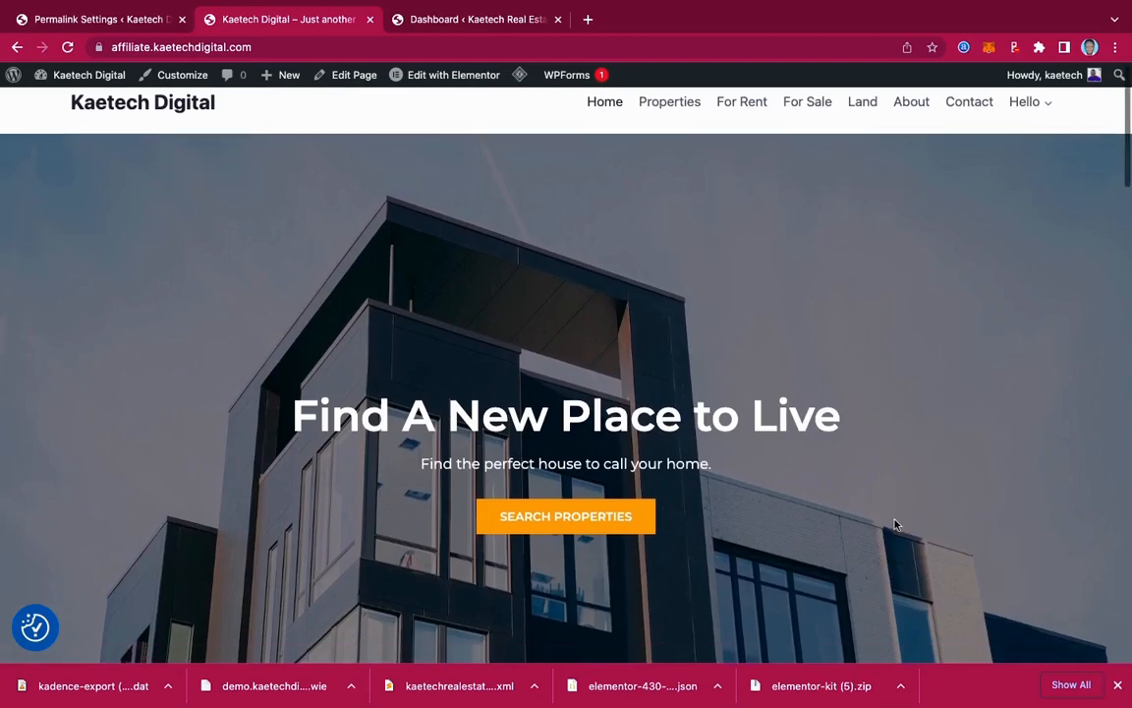
{"action": "scroll", "coordinate": [895, 526], "scroll_direction": "down", "scroll_amount": 3}
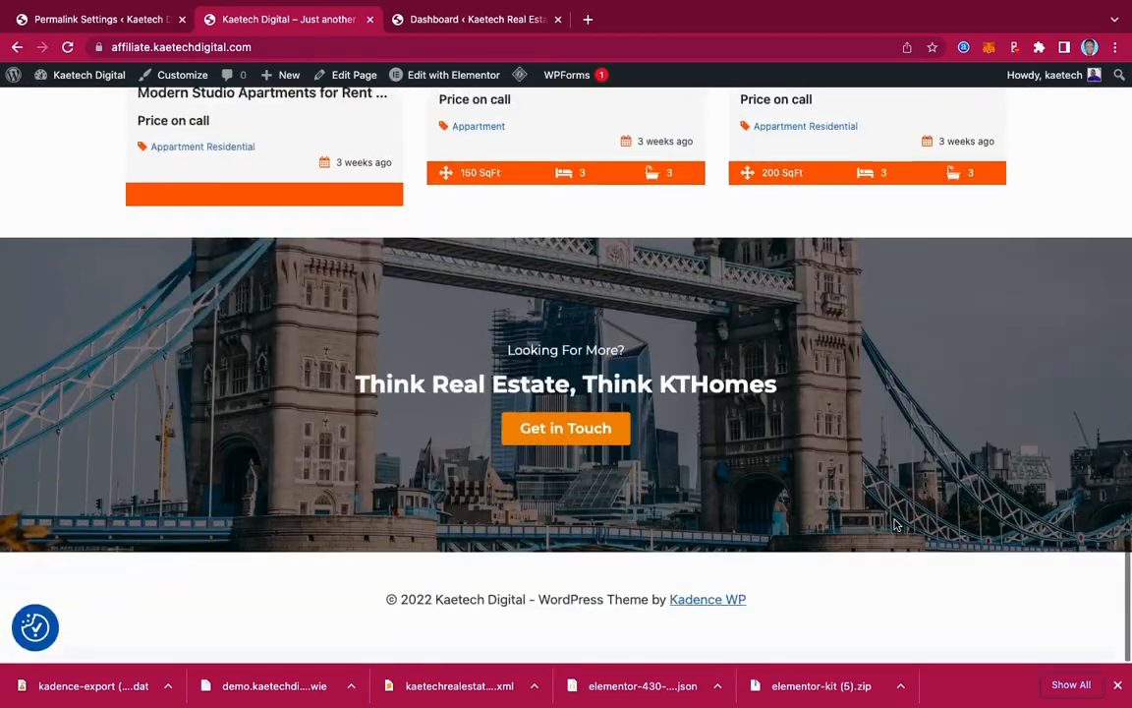
- Review the Permalink settings page and the live site's front page from the hero banner to the Latest Properties section
{"action": "scroll", "coordinate": [895, 526], "scroll_direction": "up", "scroll_amount": 15}
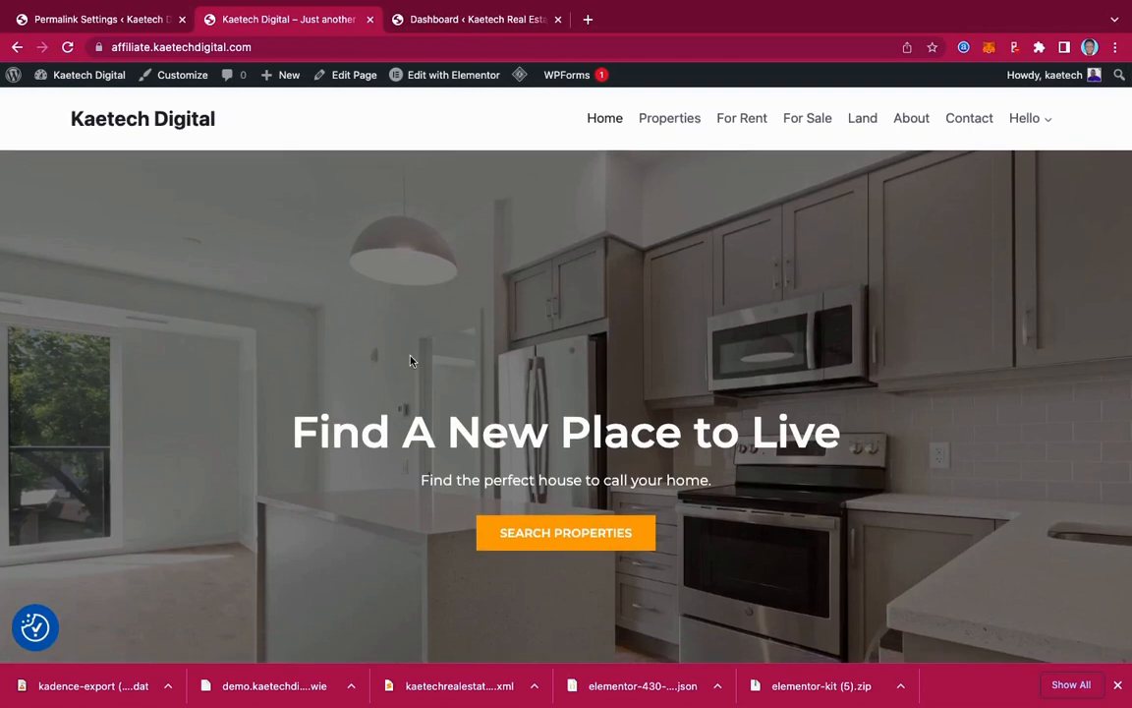
{"action": "left_click", "coordinate": [118, 20]}
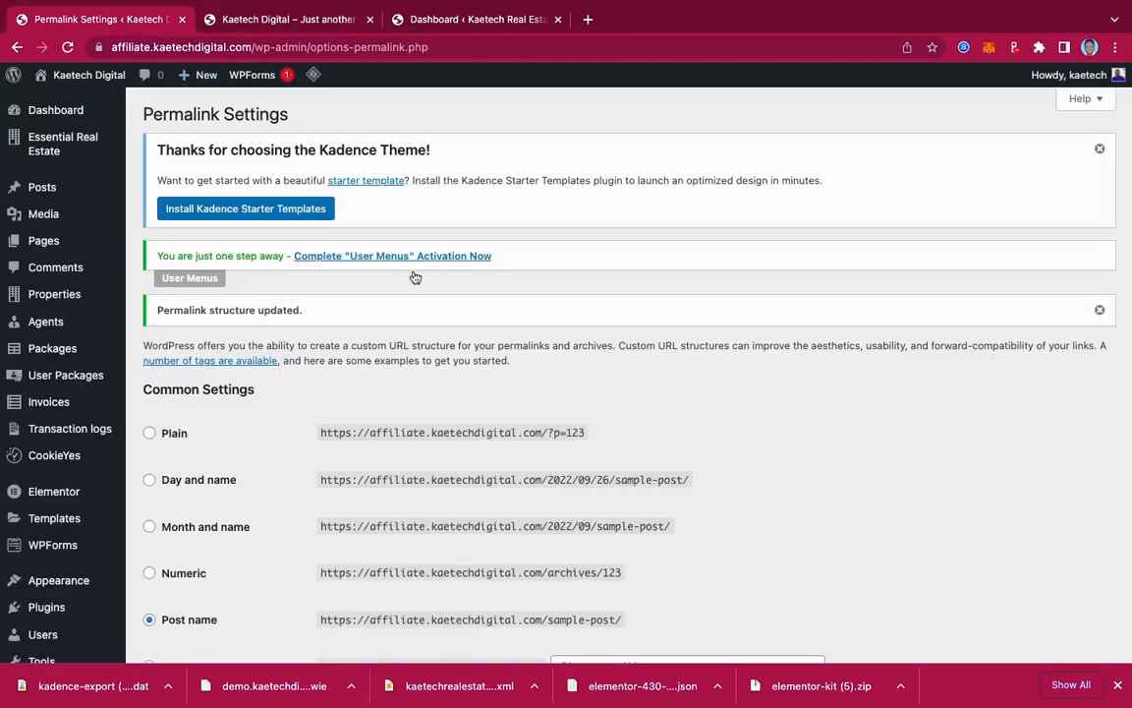
{"action": "scroll", "coordinate": [224, 396], "scroll_direction": "down", "scroll_amount": 5}
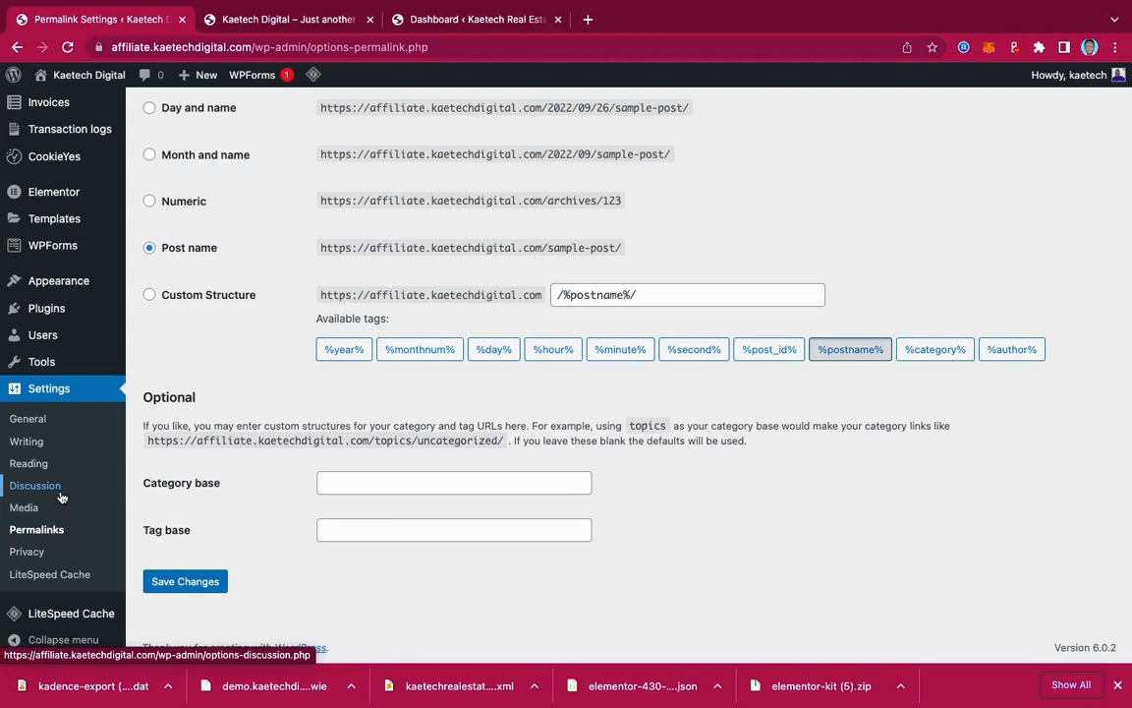
{"action": "scroll", "coordinate": [305, 241], "scroll_direction": "up", "scroll_amount": 5}
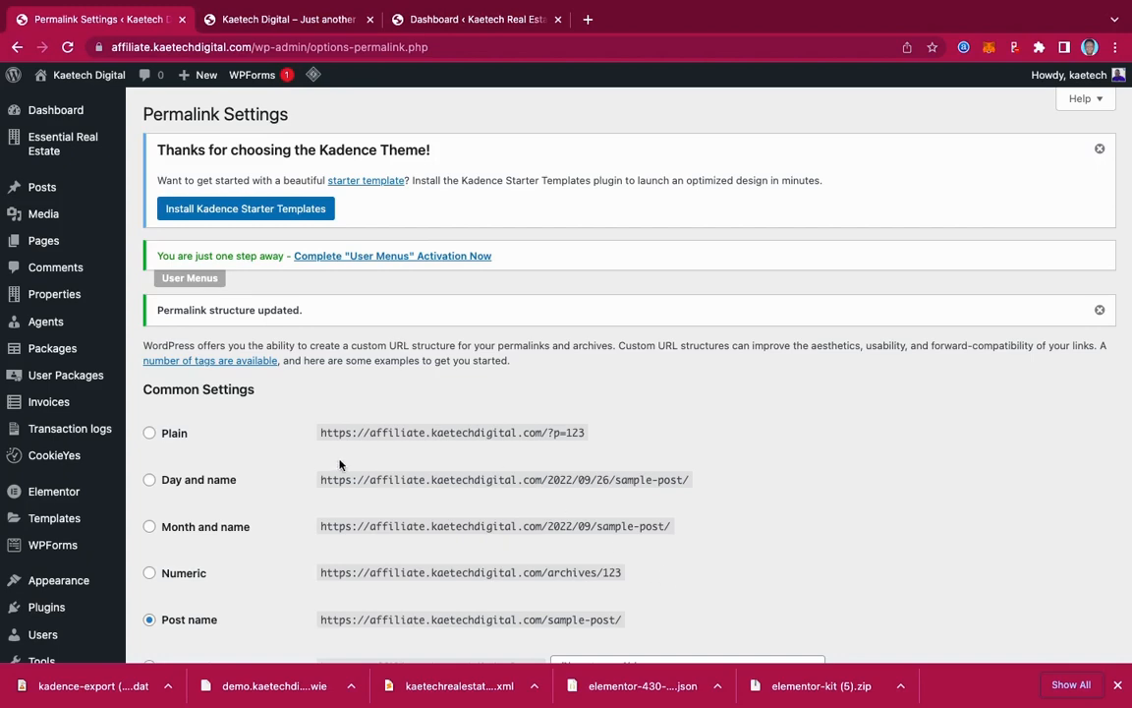
{"action": "scroll", "coordinate": [306, 466], "scroll_direction": "down", "scroll_amount": 5}
{"action": "scroll", "coordinate": [305, 467], "scroll_direction": "up", "scroll_amount": 5}
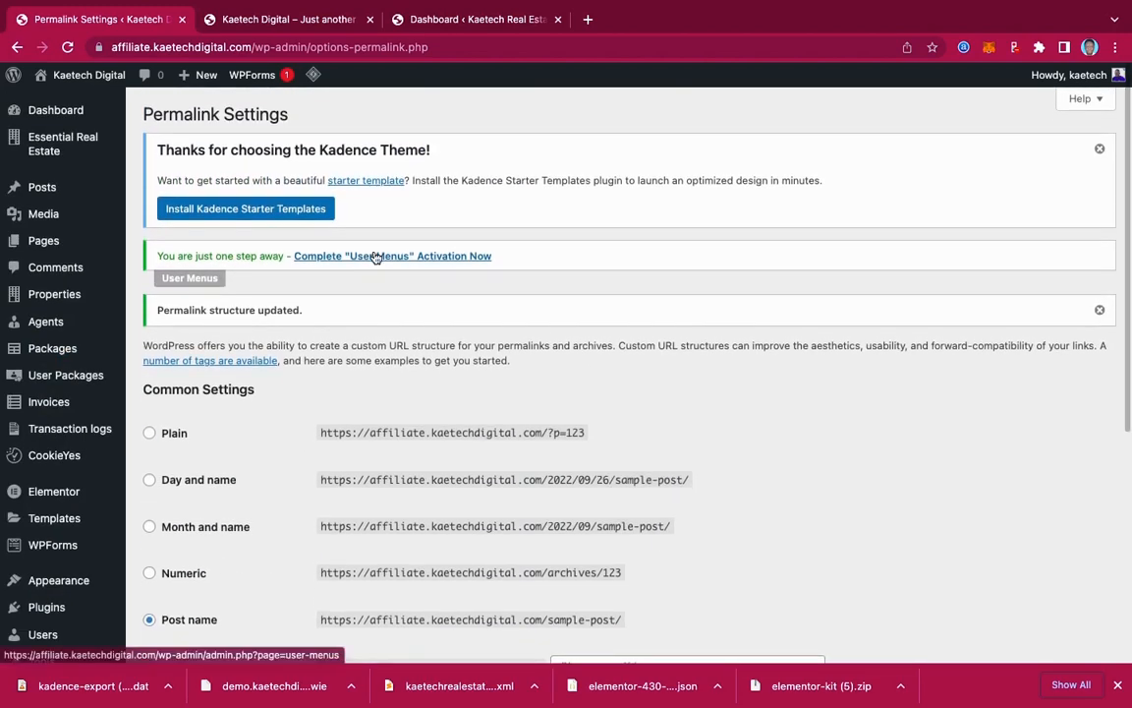
{"action": "left_click", "coordinate": [289, 22]}
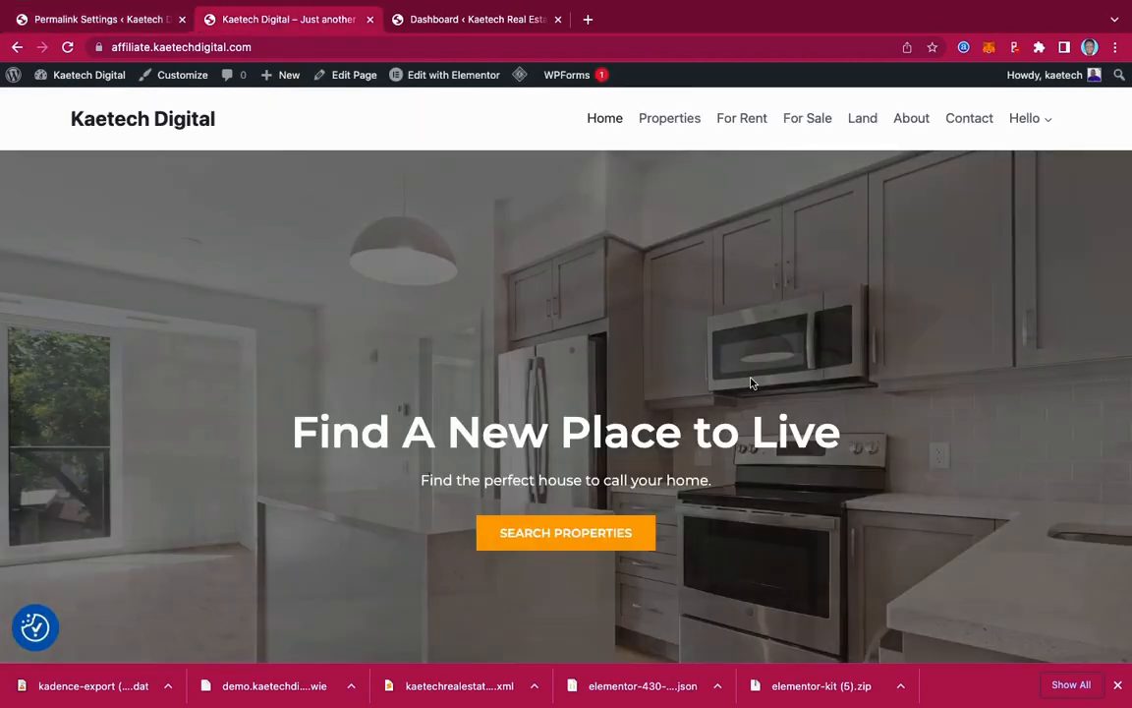
{"action": "scroll", "coordinate": [751, 383], "scroll_direction": "down", "scroll_amount": 3}
{"action": "scroll", "coordinate": [751, 384], "scroll_direction": "down", "scroll_amount": 10}
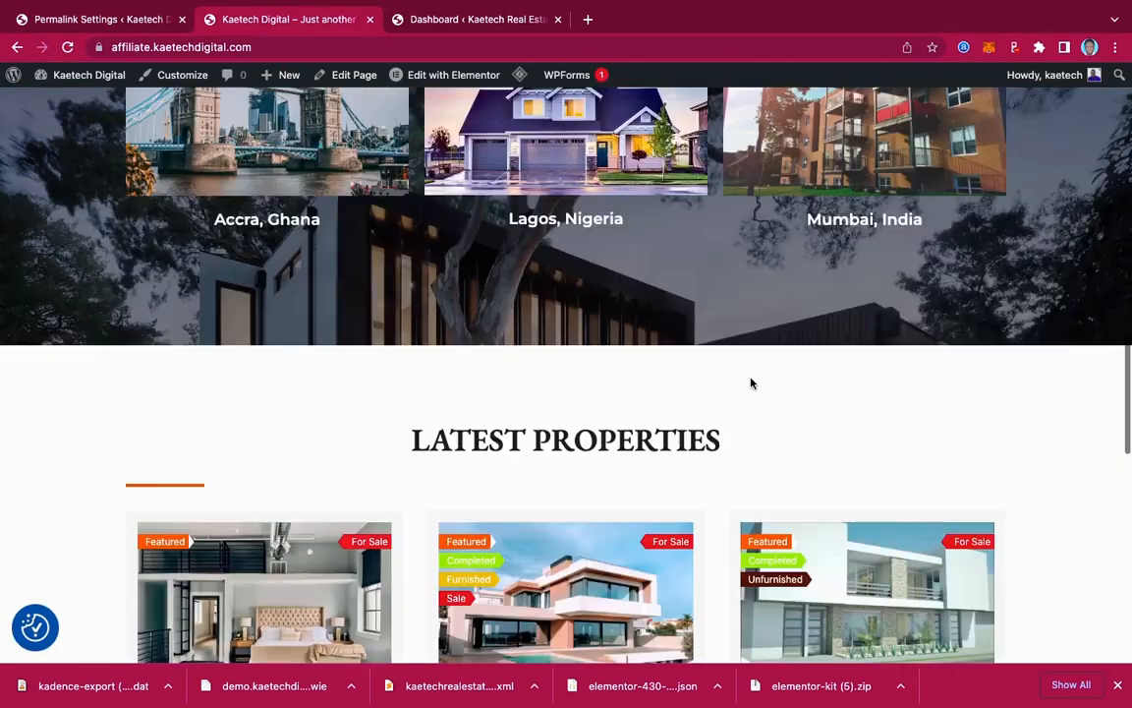
{"action": "scroll", "coordinate": [751, 383], "scroll_direction": "up", "scroll_amount": 10}
{"action": "scroll", "coordinate": [751, 383], "scroll_direction": "up", "scroll_amount": 10}
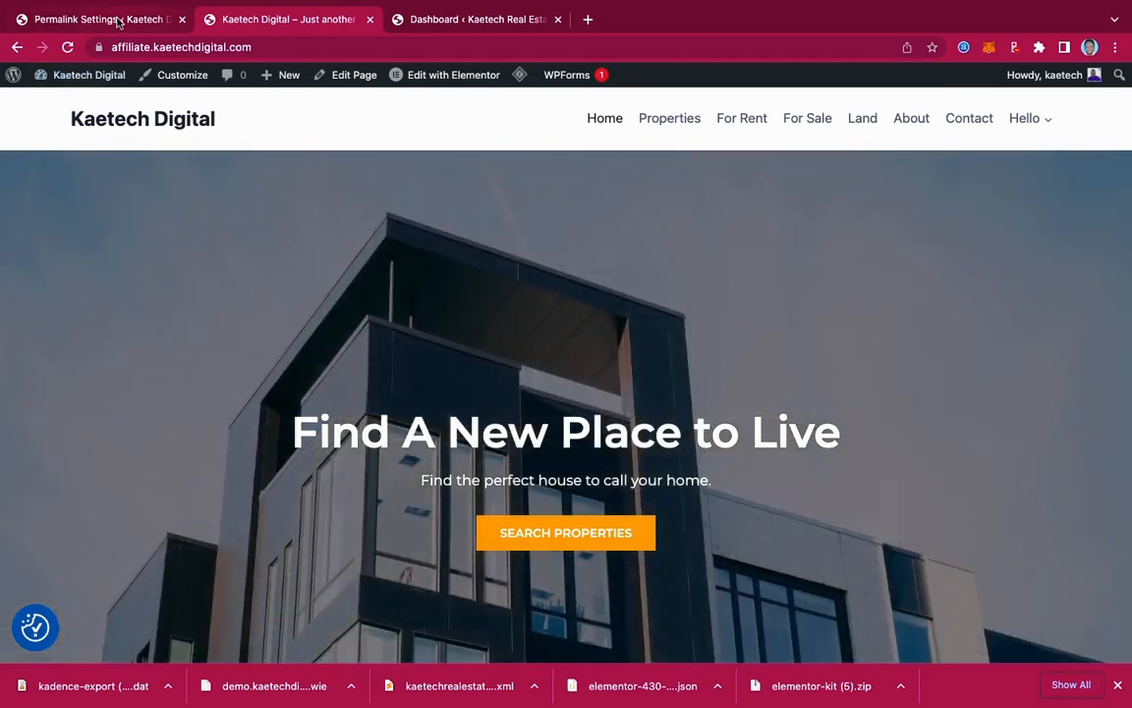
- Open the list of installed plugins and examine which plugins are active on the site
{"action": "left_click", "coordinate": [116, 21]}
{"action": "mouse_move", "coordinate": [45, 242]}
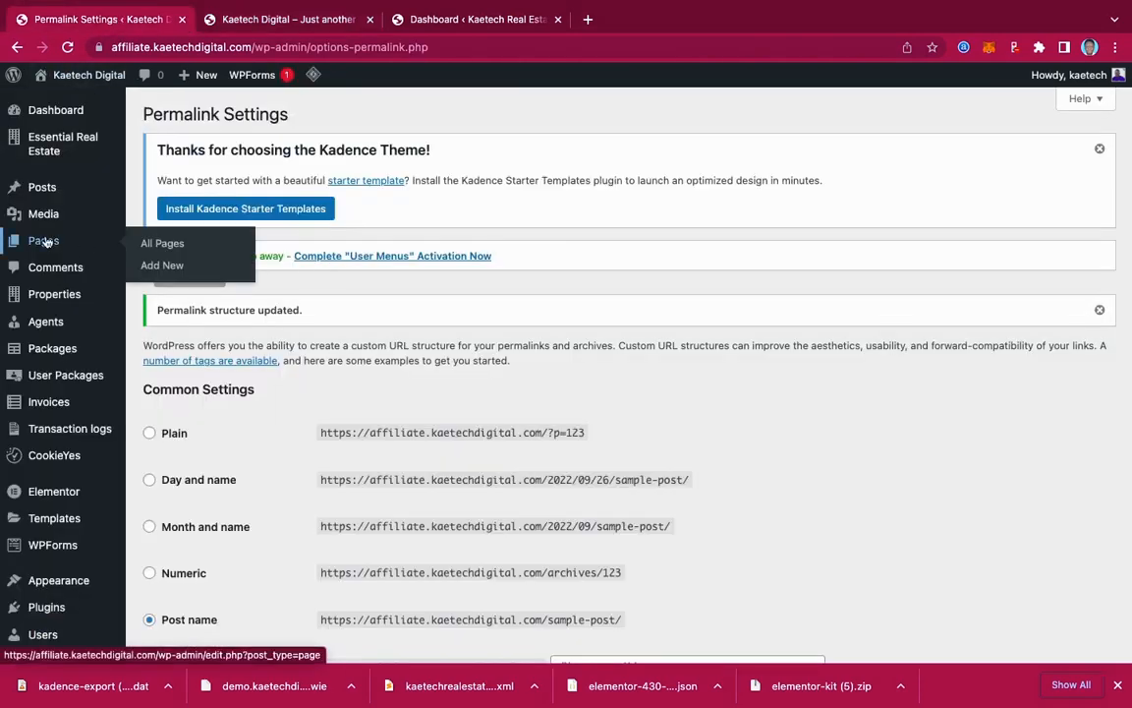
{"action": "mouse_move", "coordinate": [59, 305]}
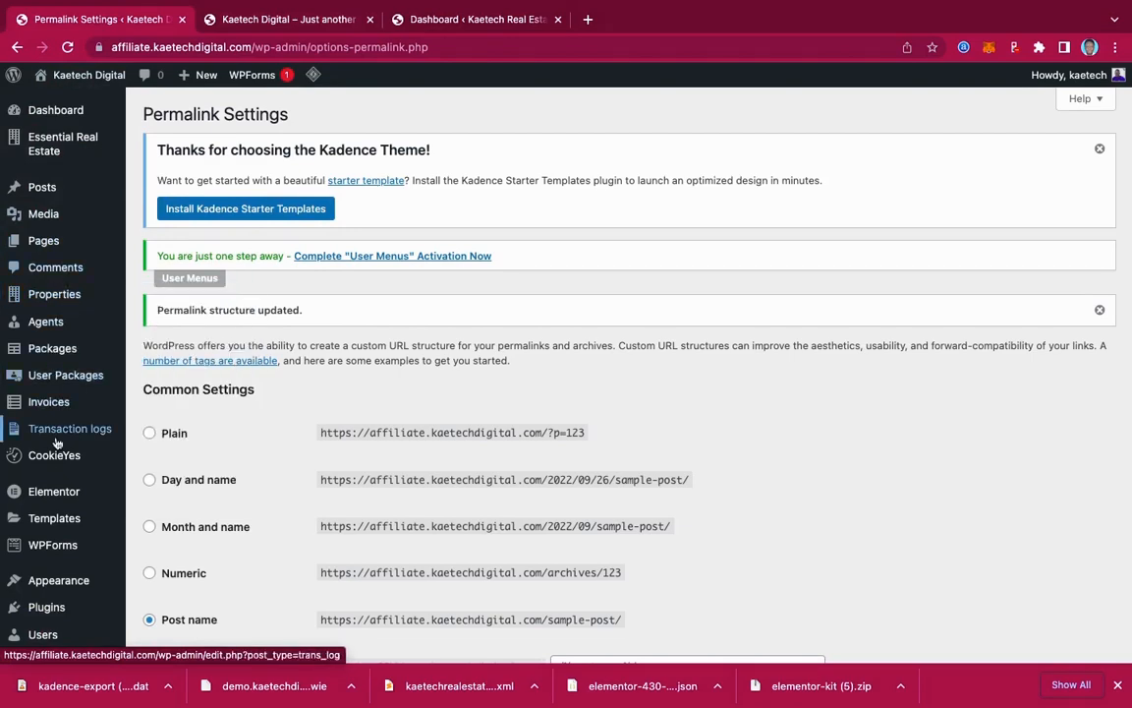
{"action": "scroll", "coordinate": [49, 442], "scroll_direction": "down", "scroll_amount": 3}
{"action": "left_click", "coordinate": [103, 443]}
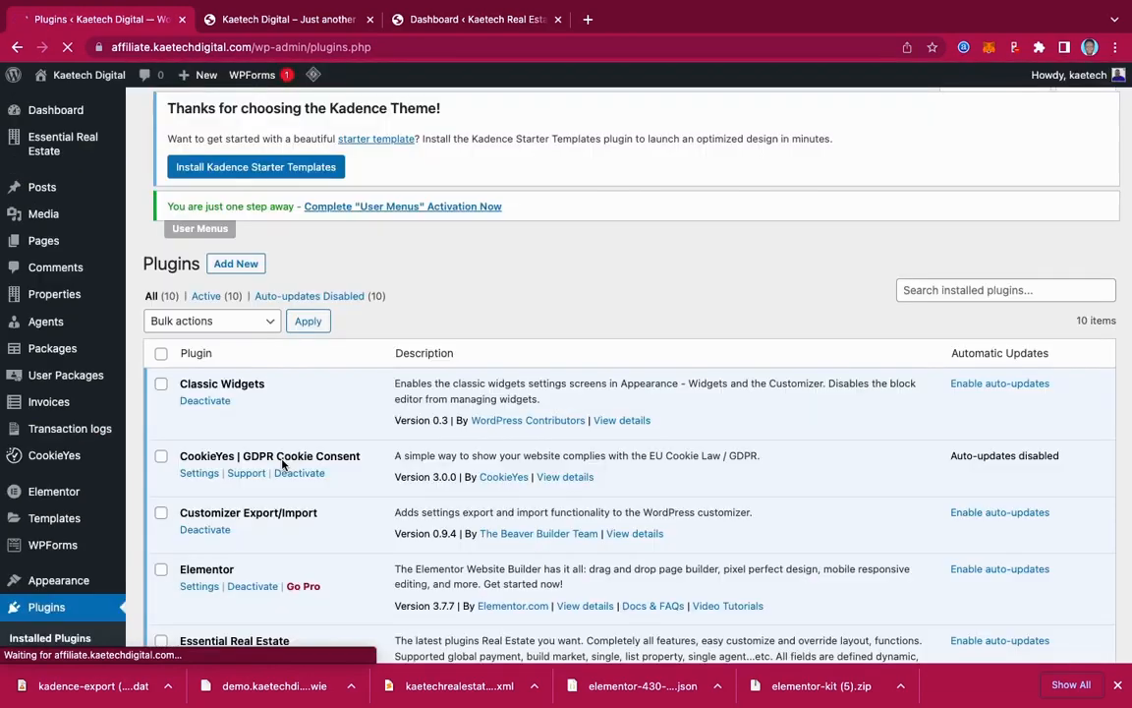
{"action": "scroll", "coordinate": [282, 464], "scroll_direction": "down", "scroll_amount": 5}
{"action": "scroll", "coordinate": [283, 464], "scroll_direction": "up", "scroll_amount": 10}
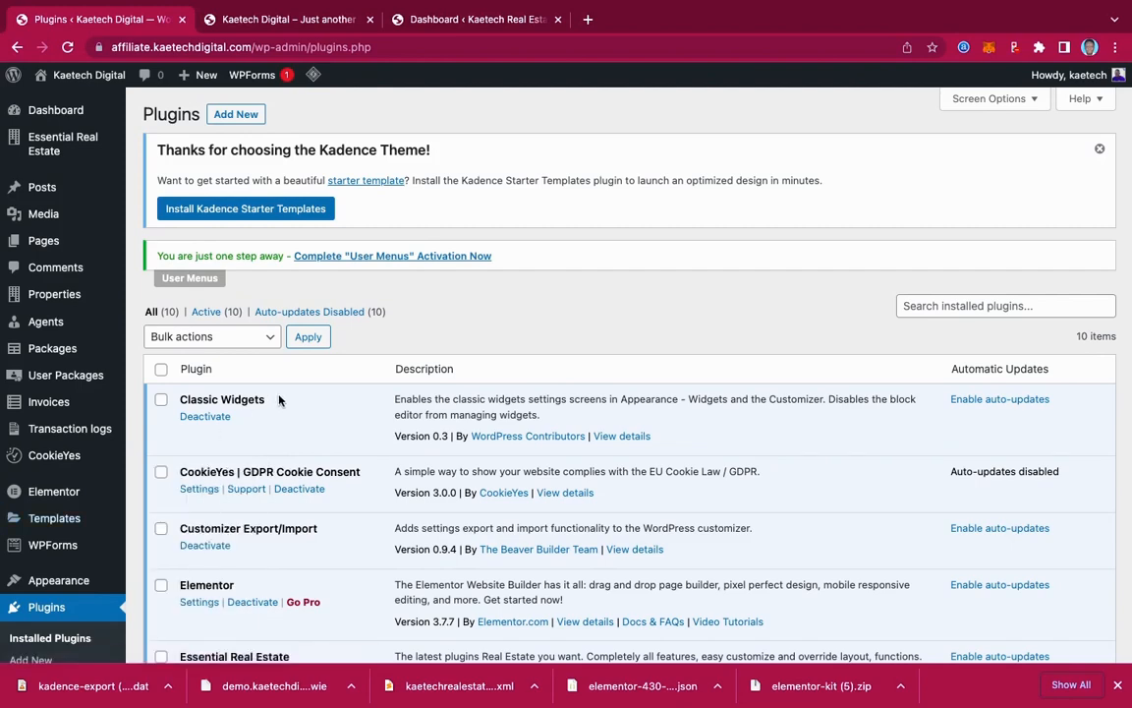
{"action": "scroll", "coordinate": [279, 398], "scroll_direction": "down", "scroll_amount": 3}
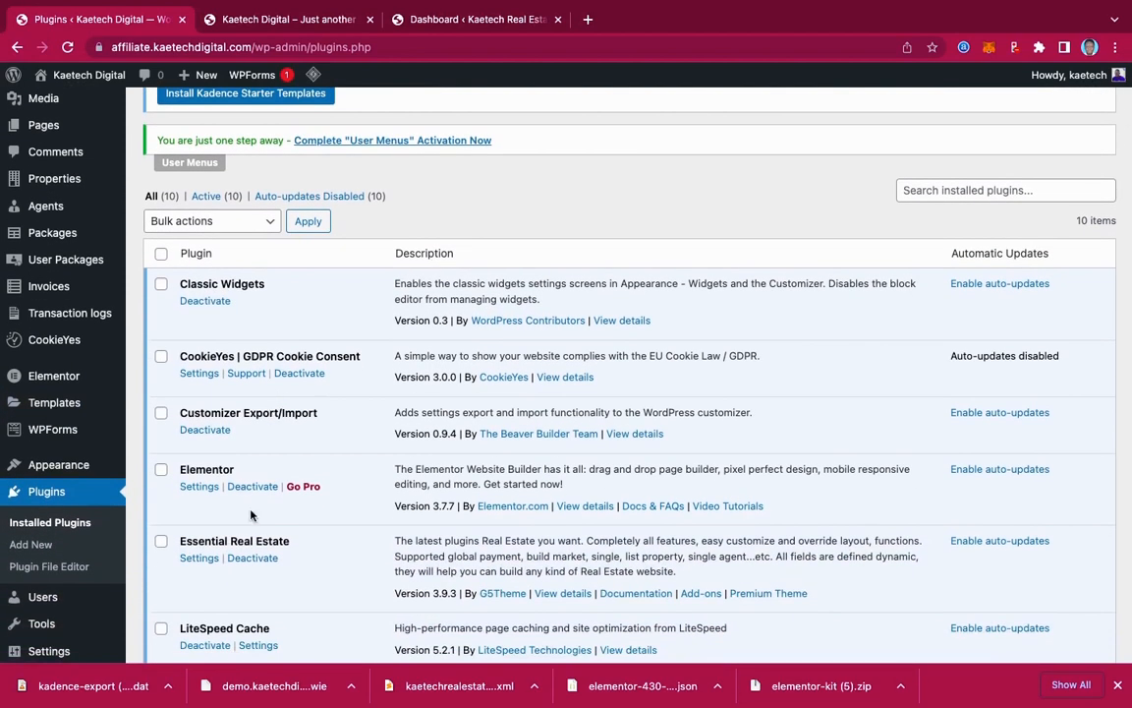
{"action": "scroll", "coordinate": [251, 626], "scroll_direction": "down", "scroll_amount": 10}
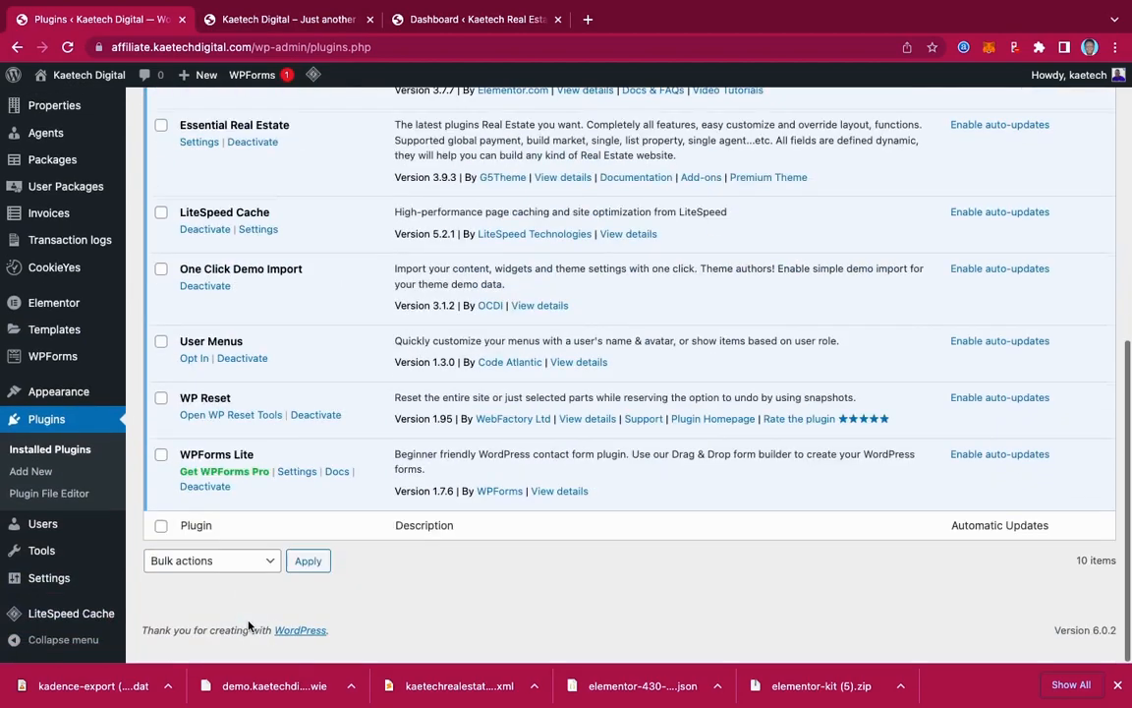
{"action": "scroll", "coordinate": [249, 626], "scroll_direction": "up", "scroll_amount": 10}
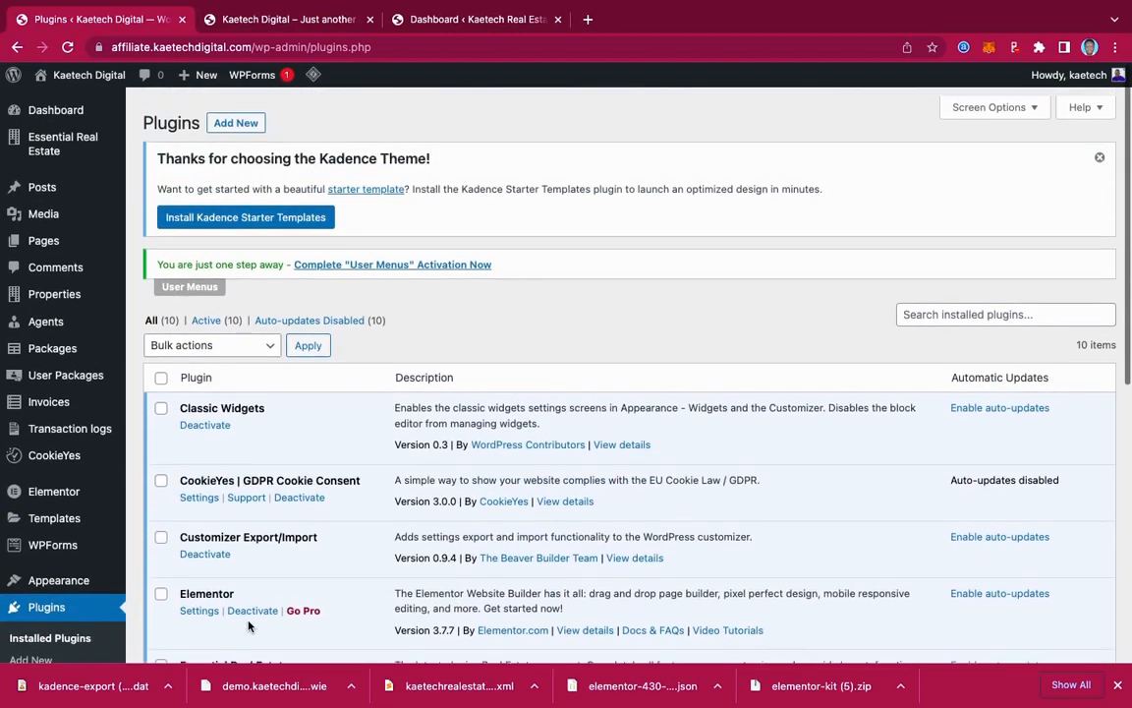
{"action": "scroll", "coordinate": [249, 627], "scroll_direction": "down", "scroll_amount": 1}
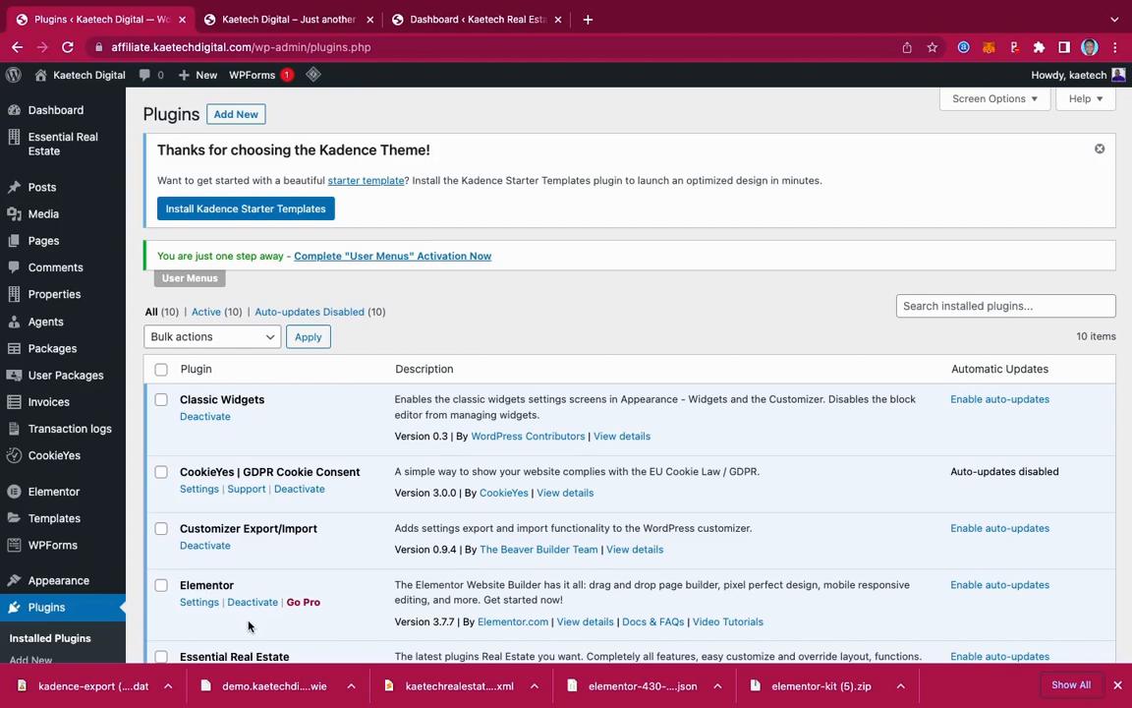
{"action": "scroll", "coordinate": [249, 625], "scroll_direction": "down", "scroll_amount": 5}
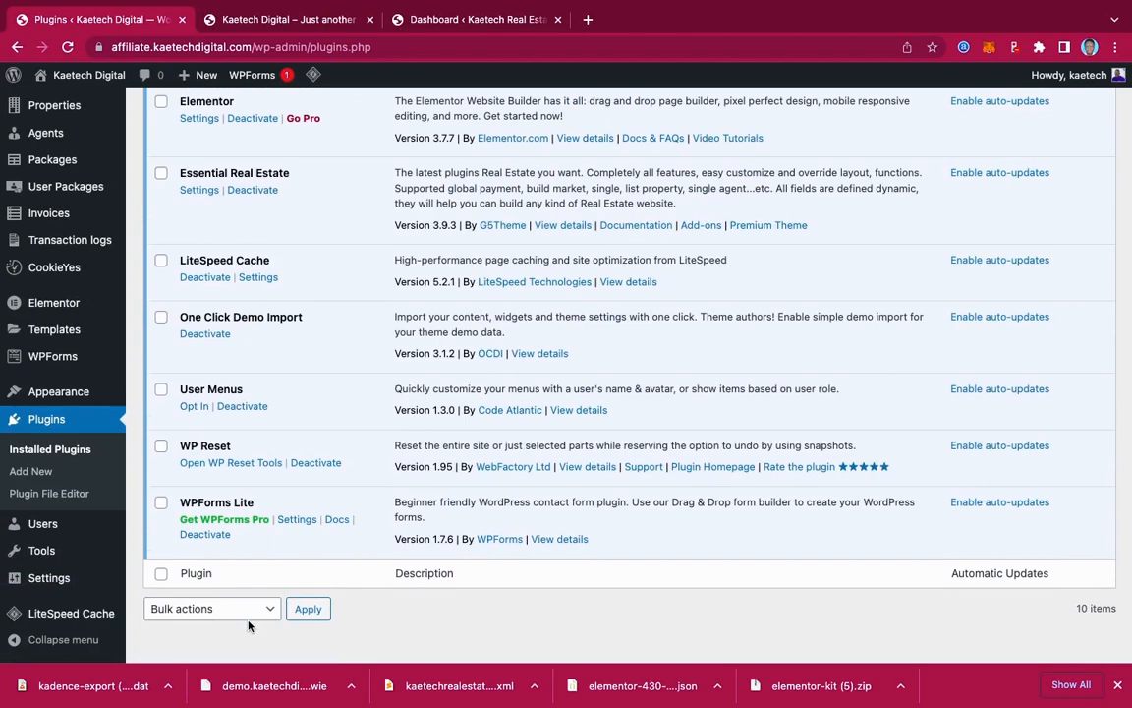
{"action": "scroll", "coordinate": [236, 625], "scroll_direction": "up", "scroll_amount": 5}
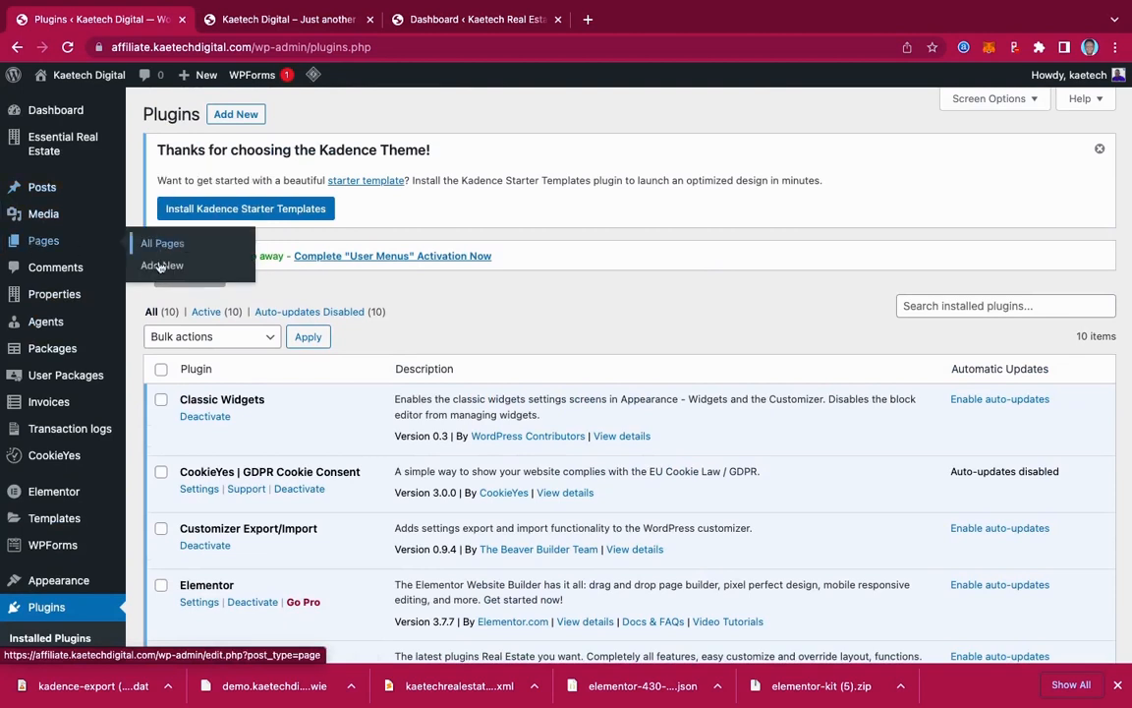
- Create a new page titled About Us with the Elementor Full Width template and open it for editing in Elementor
{"action": "left_click", "coordinate": [160, 268]}
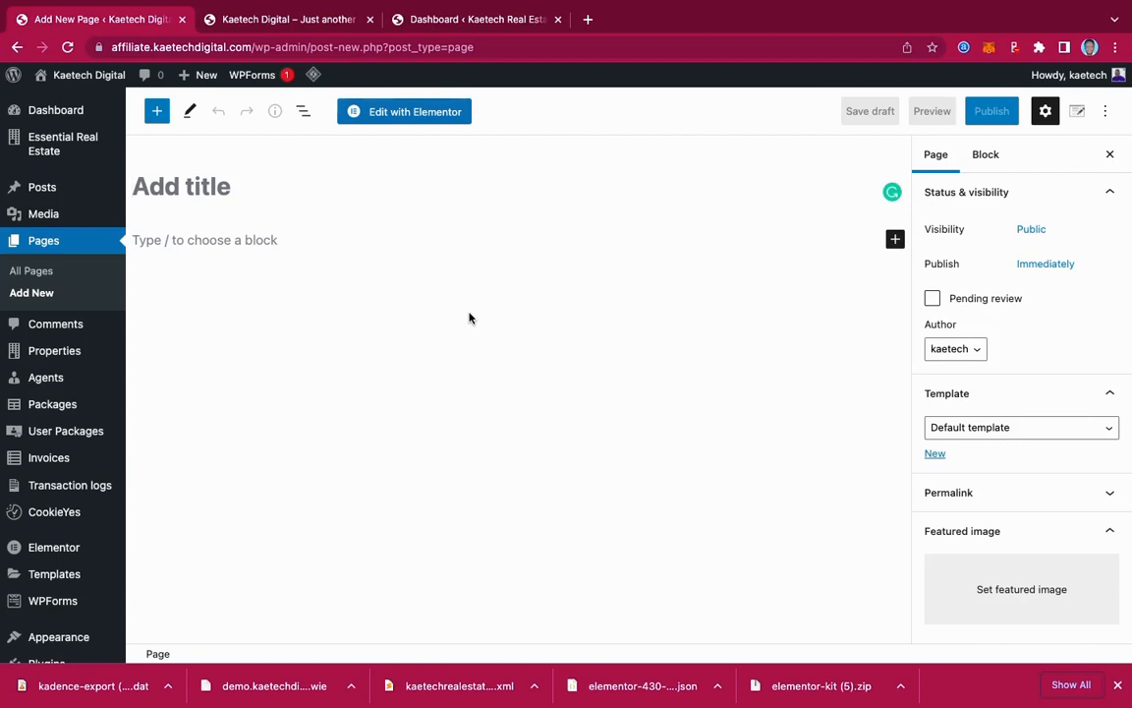
{"action": "type", "text": "About"}
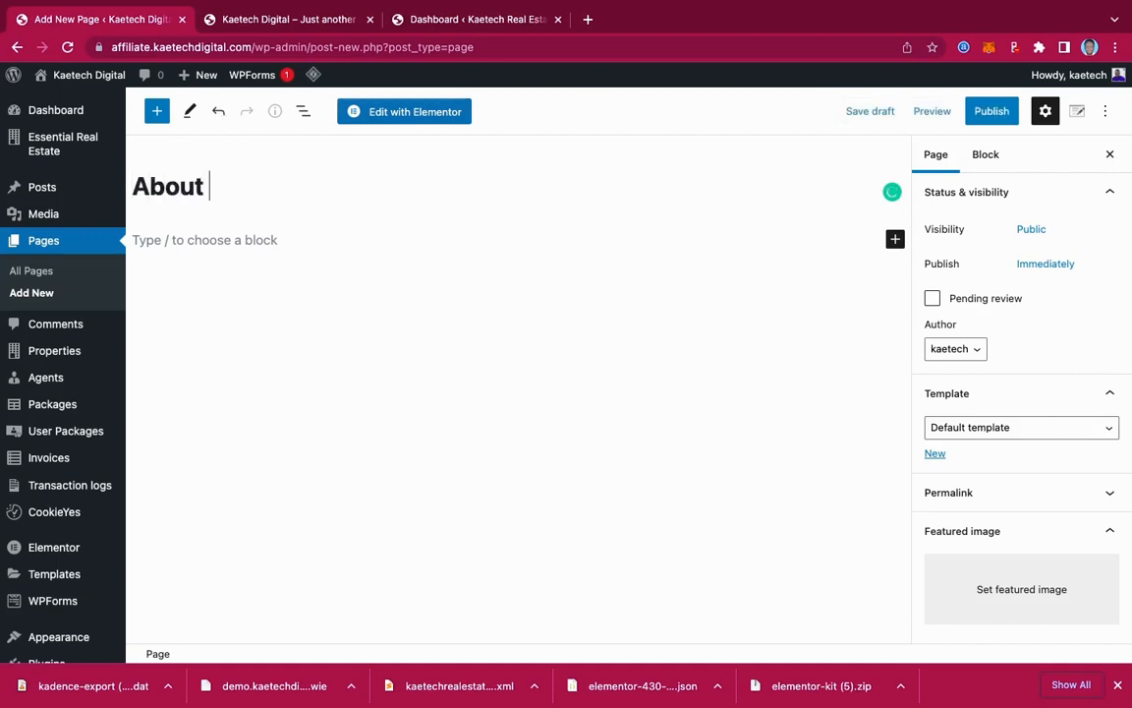
{"action": "type", "text": " Us"}
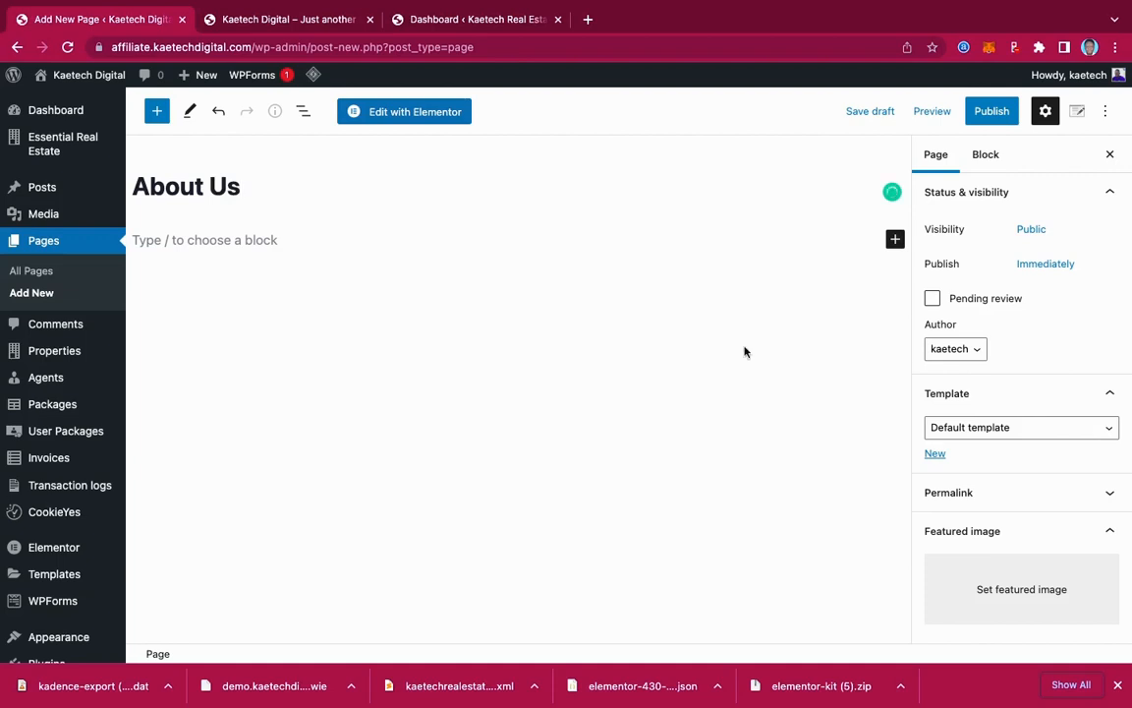
{"action": "left_click", "coordinate": [998, 427]}
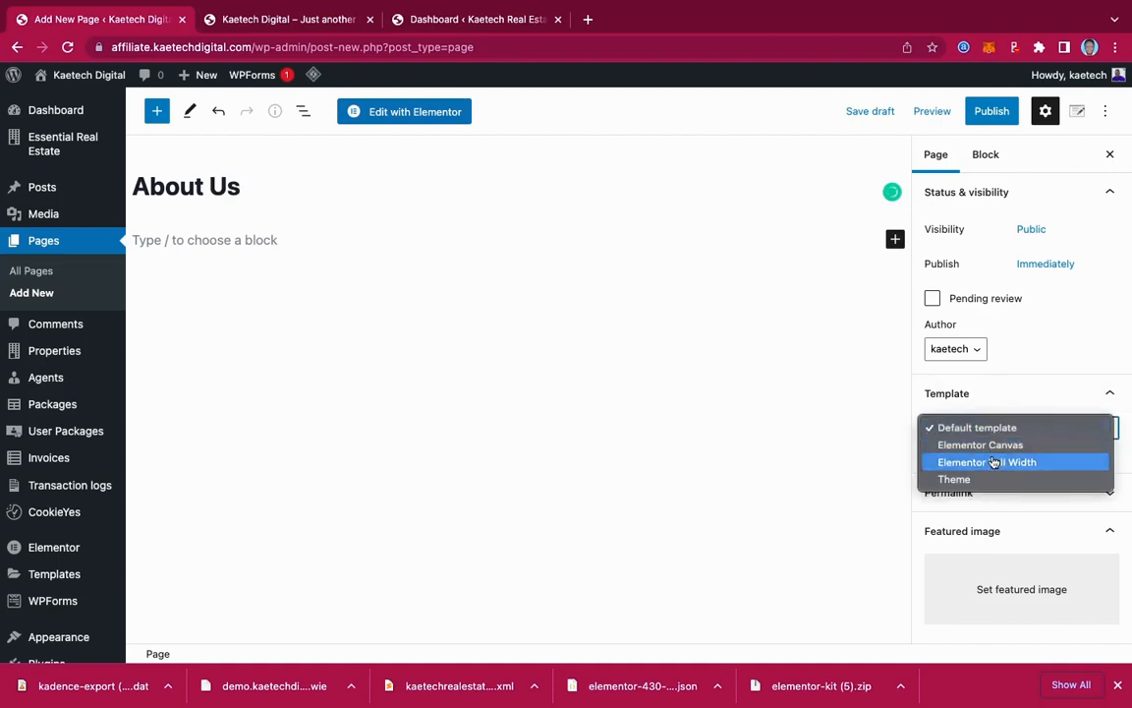
{"action": "left_click", "coordinate": [993, 462]}
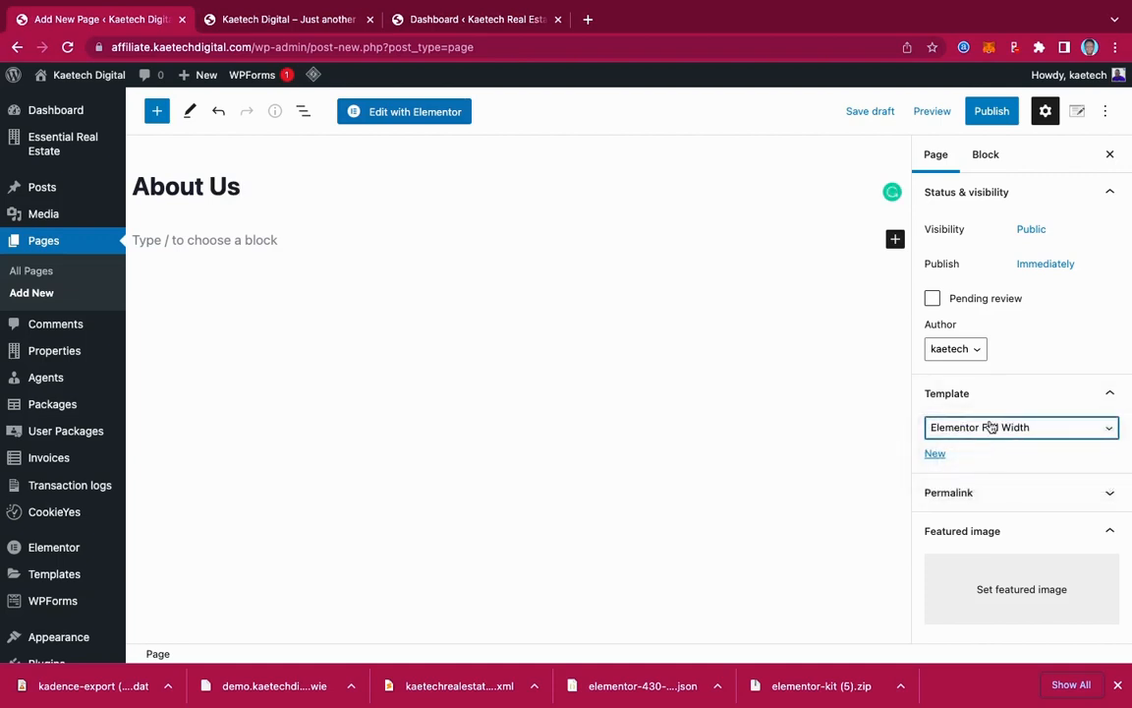
{"action": "left_click", "coordinate": [455, 114]}
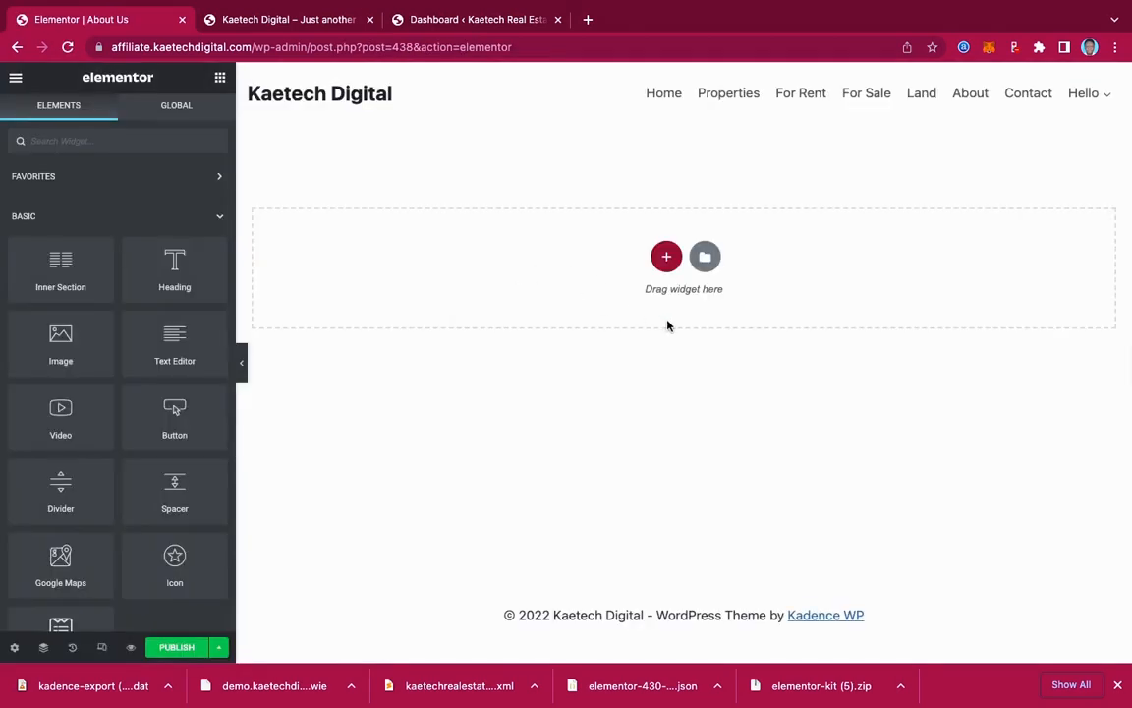
- Import the downloaded elementor-430 JSON template with unfiltered file uploads enabled, and insert the first About Us Page template without applying its page settings
{"action": "left_click", "coordinate": [705, 259]}
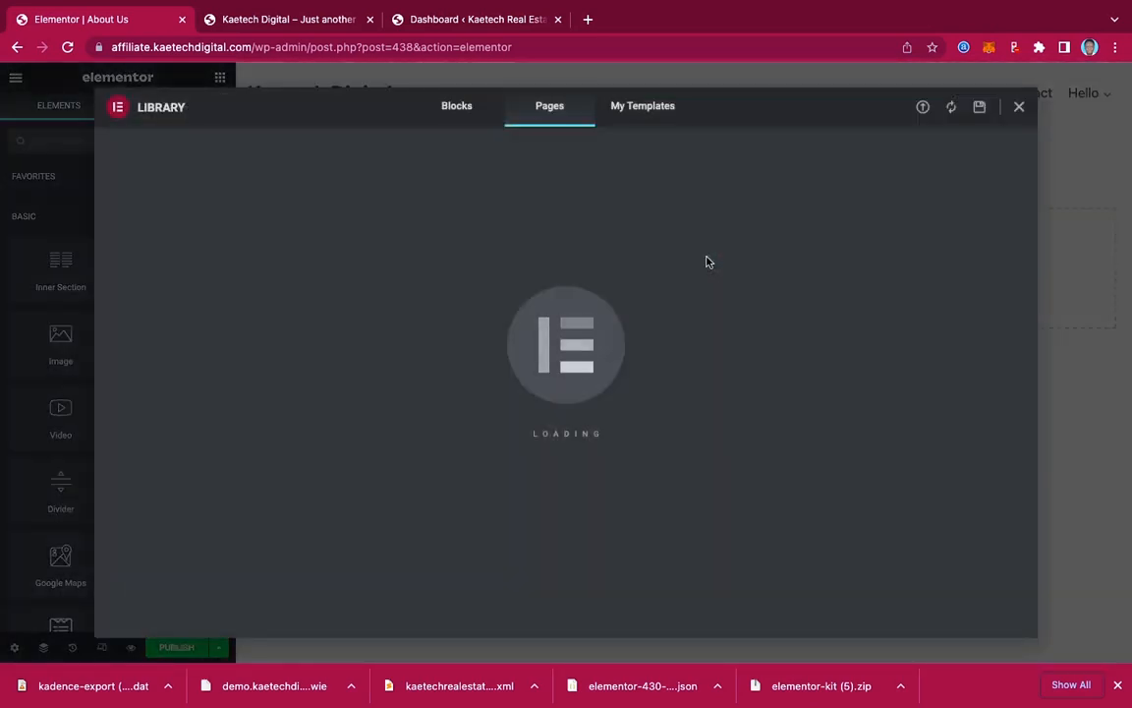
{"action": "left_click", "coordinate": [637, 108]}
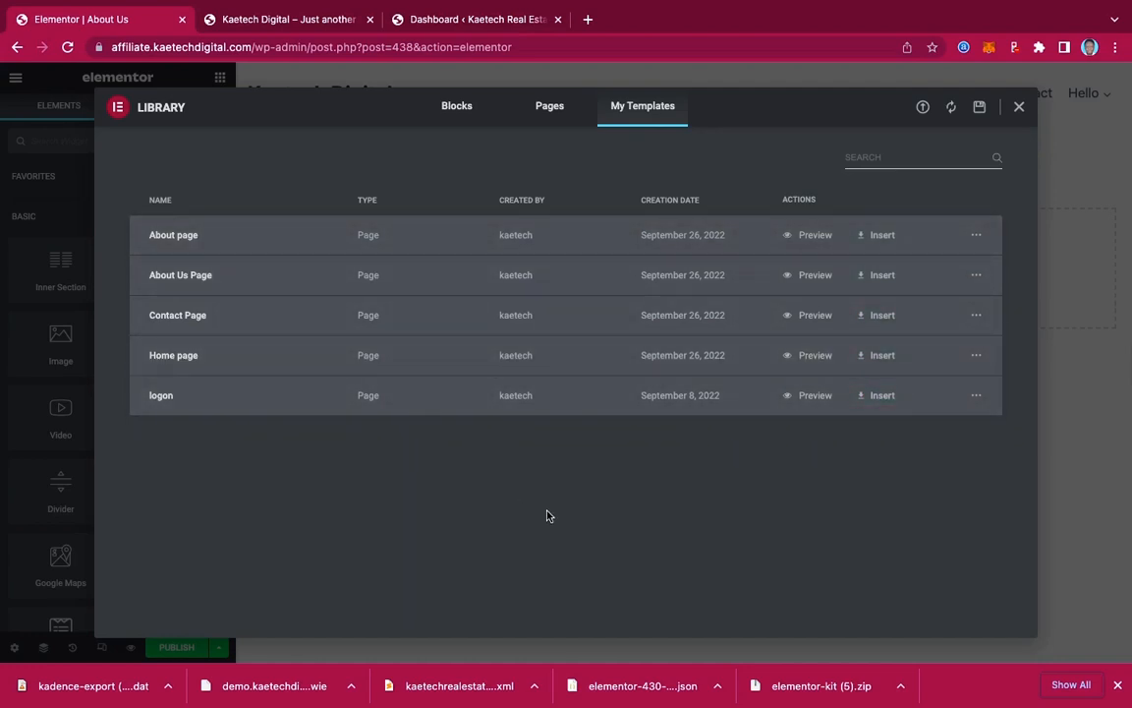
{"action": "left_click", "coordinate": [924, 111]}
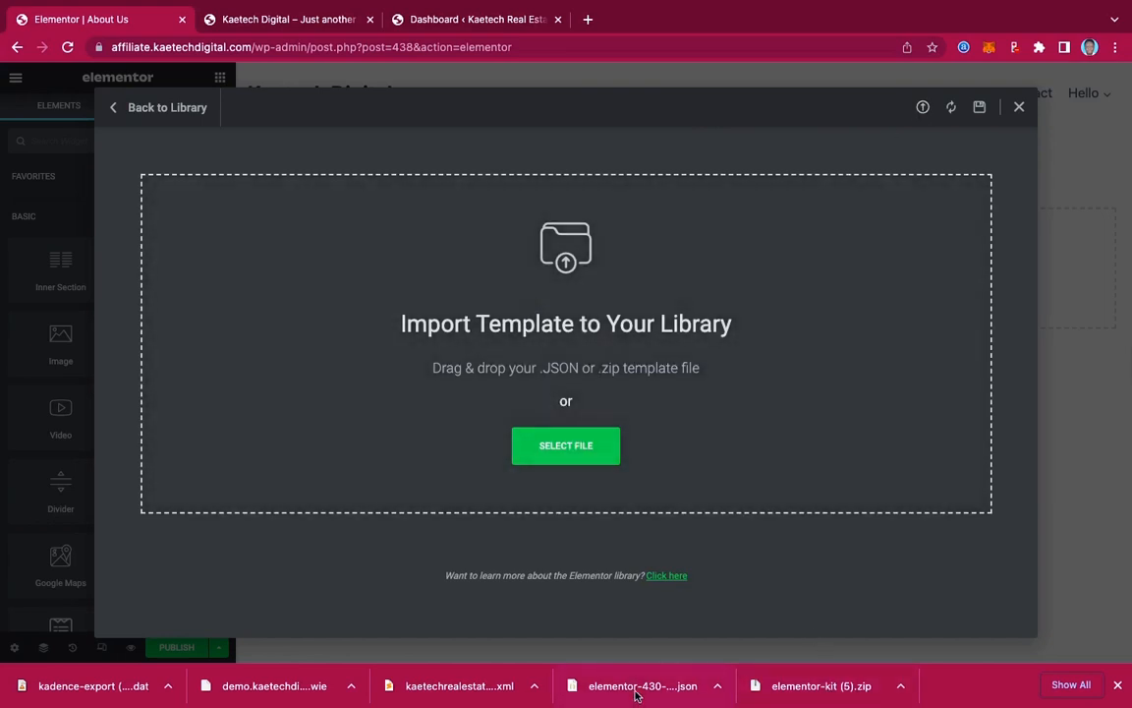
{"action": "left_click_drag", "start_coordinate": [637, 672], "coordinate": [553, 361]}
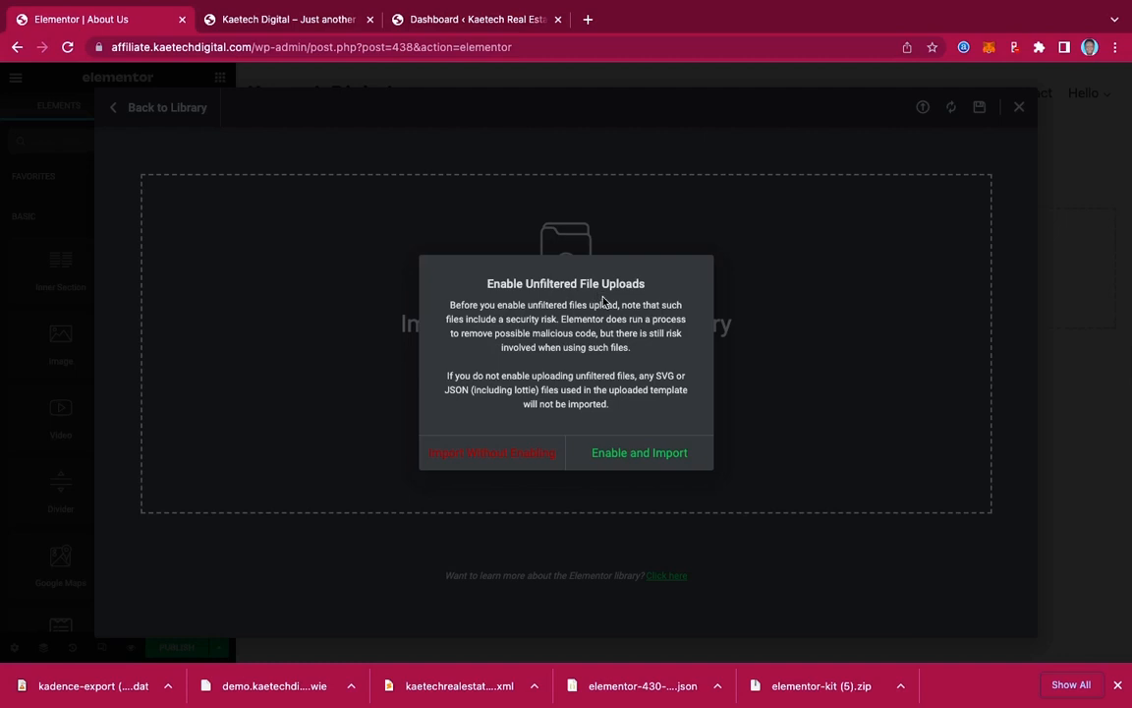
{"action": "left_click", "coordinate": [625, 453]}
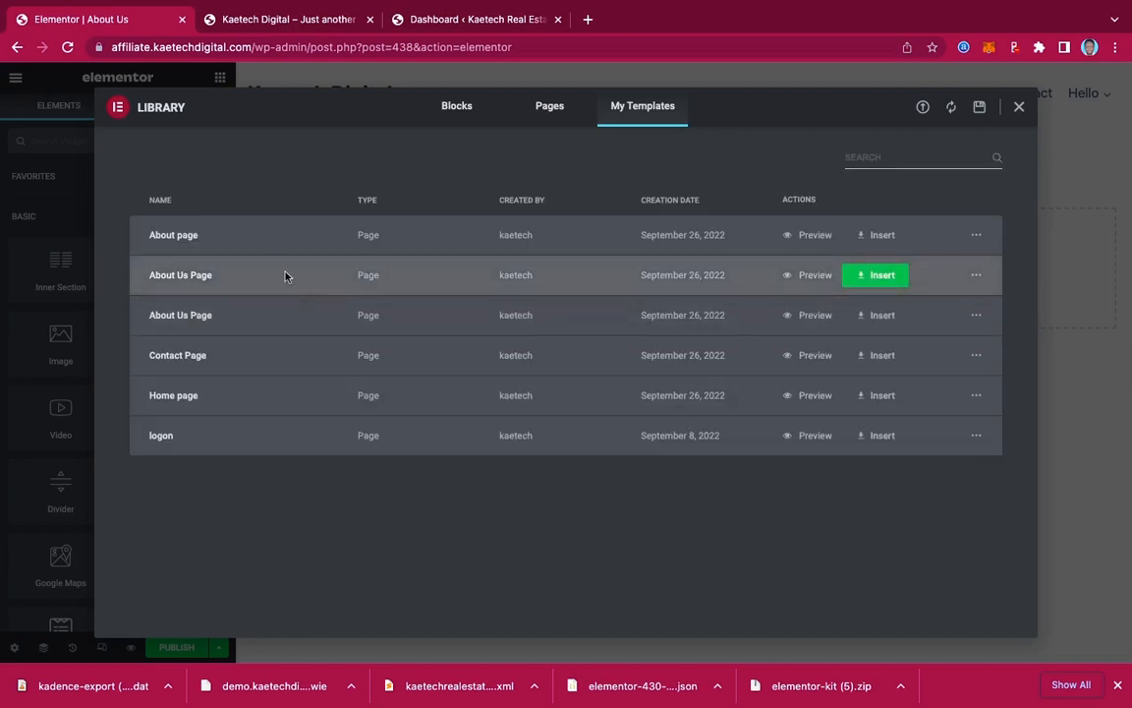
{"action": "left_click", "coordinate": [878, 278]}
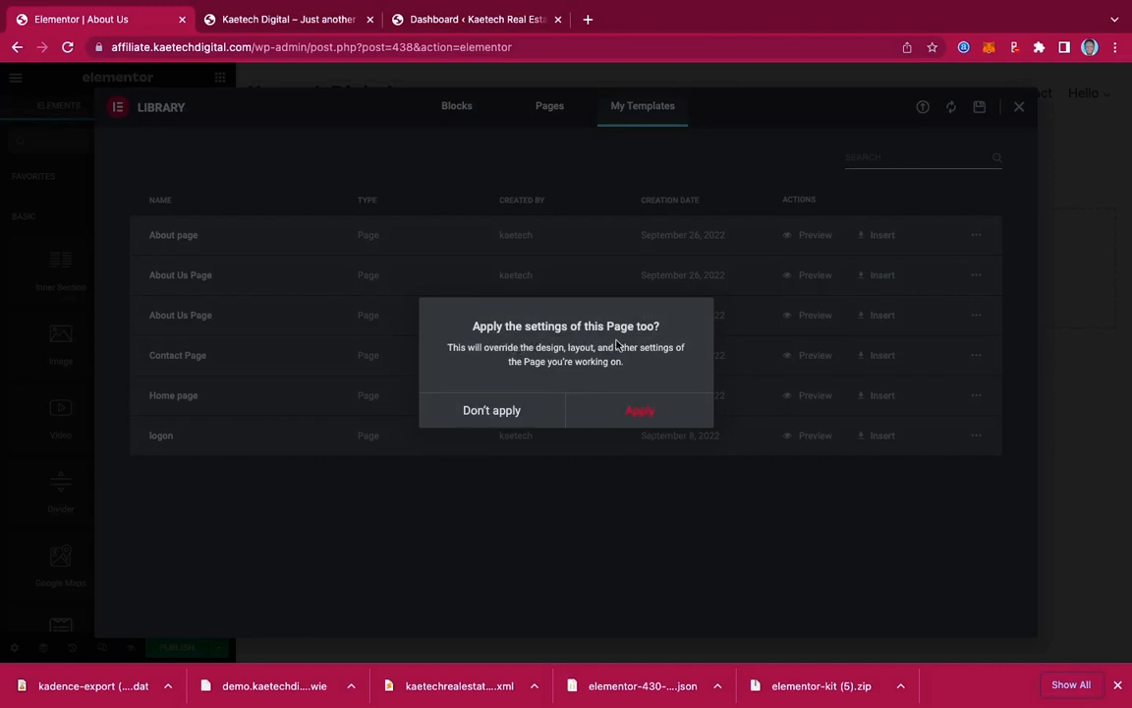
{"action": "left_click", "coordinate": [519, 411]}
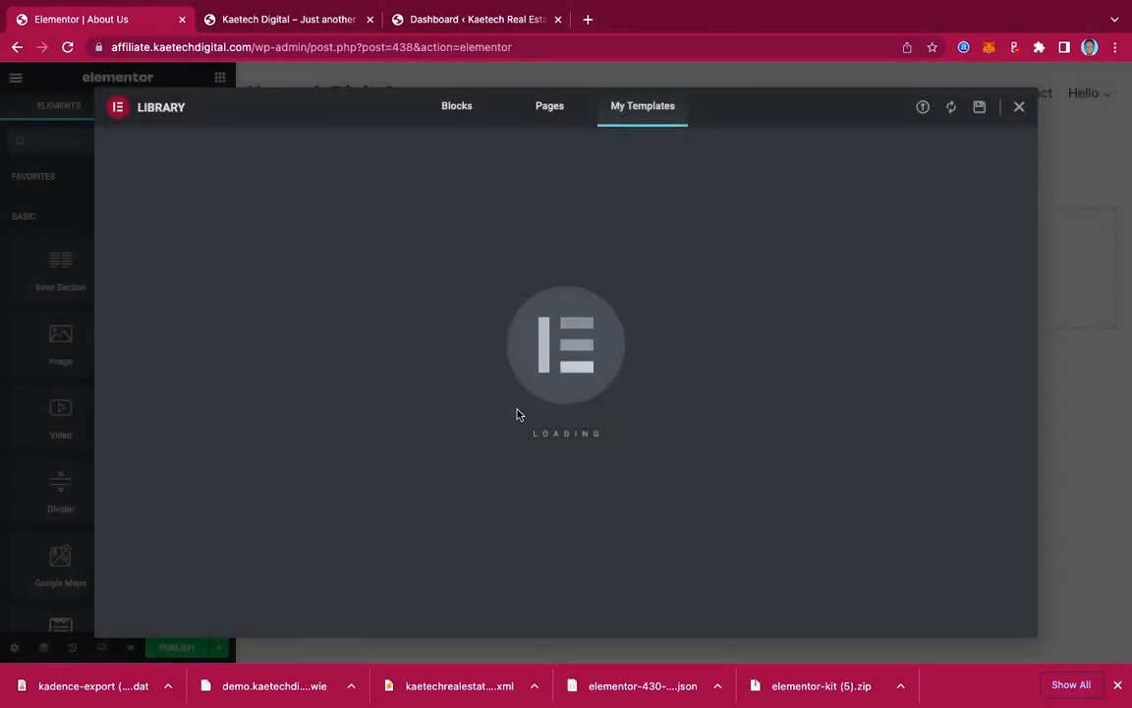
- Examine the inserted About Us layout from the header to the footer, both in the editor and at full width
{"action": "scroll", "coordinate": [907, 502], "scroll_direction": "down", "scroll_amount": 15}
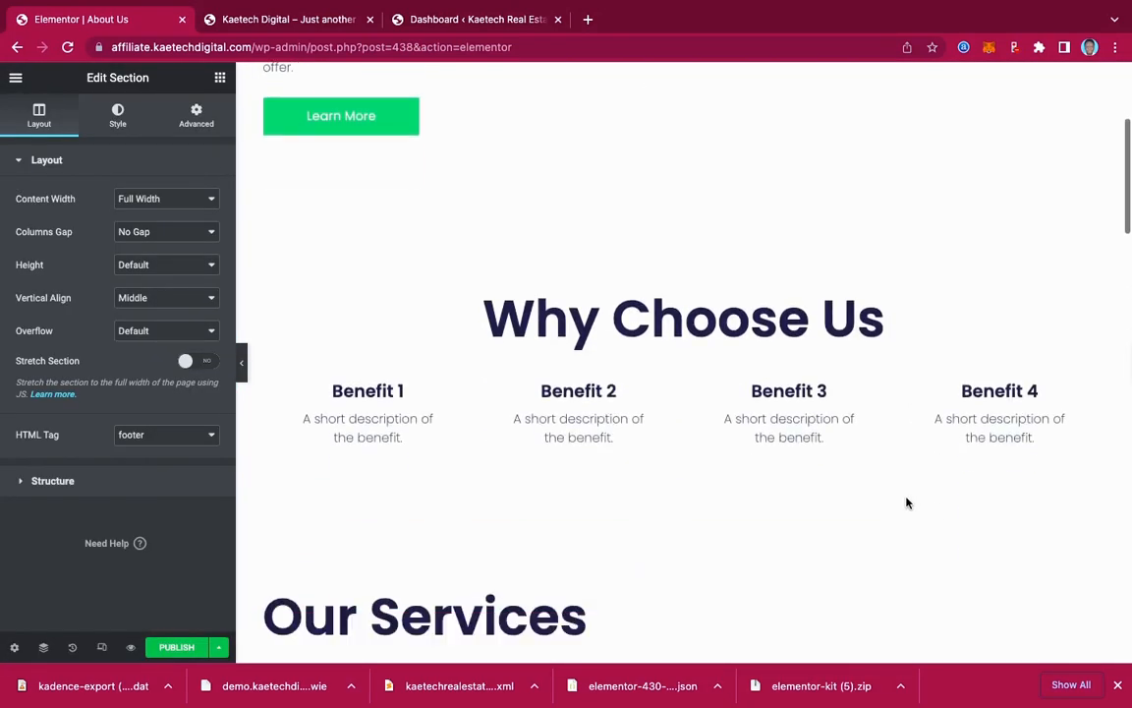
{"action": "scroll", "coordinate": [907, 502], "scroll_direction": "down", "scroll_amount": 8}
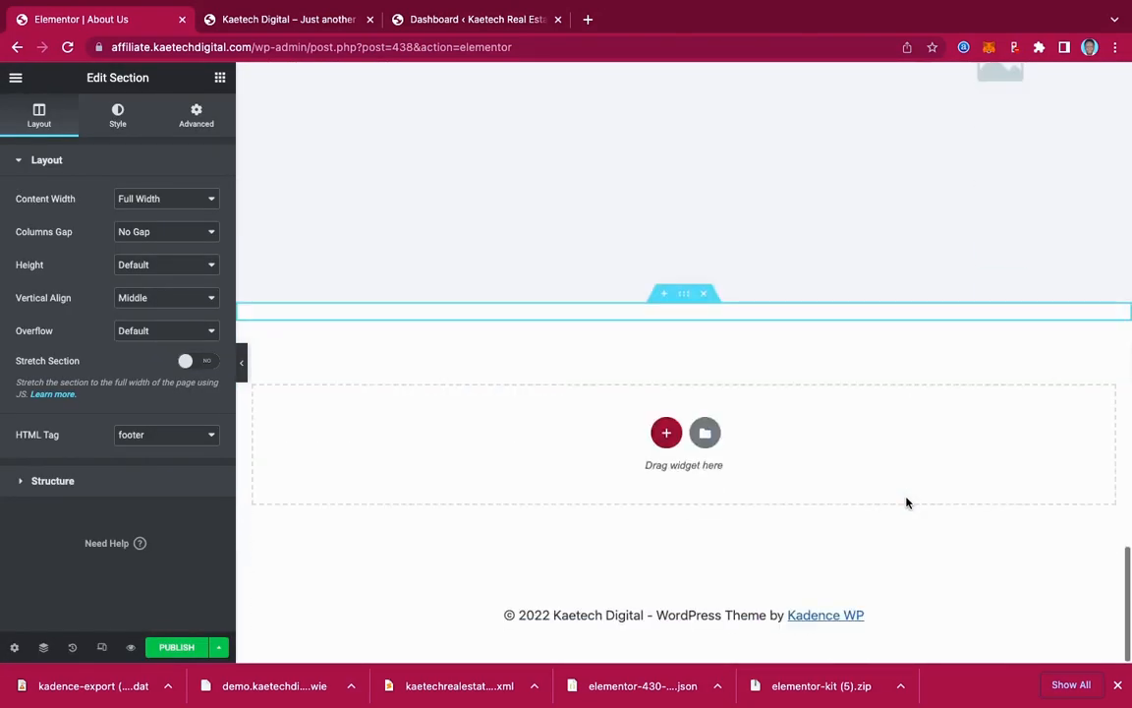
{"action": "scroll", "coordinate": [907, 502], "scroll_direction": "up", "scroll_amount": 13}
{"action": "scroll", "coordinate": [906, 502], "scroll_direction": "up", "scroll_amount": 10}
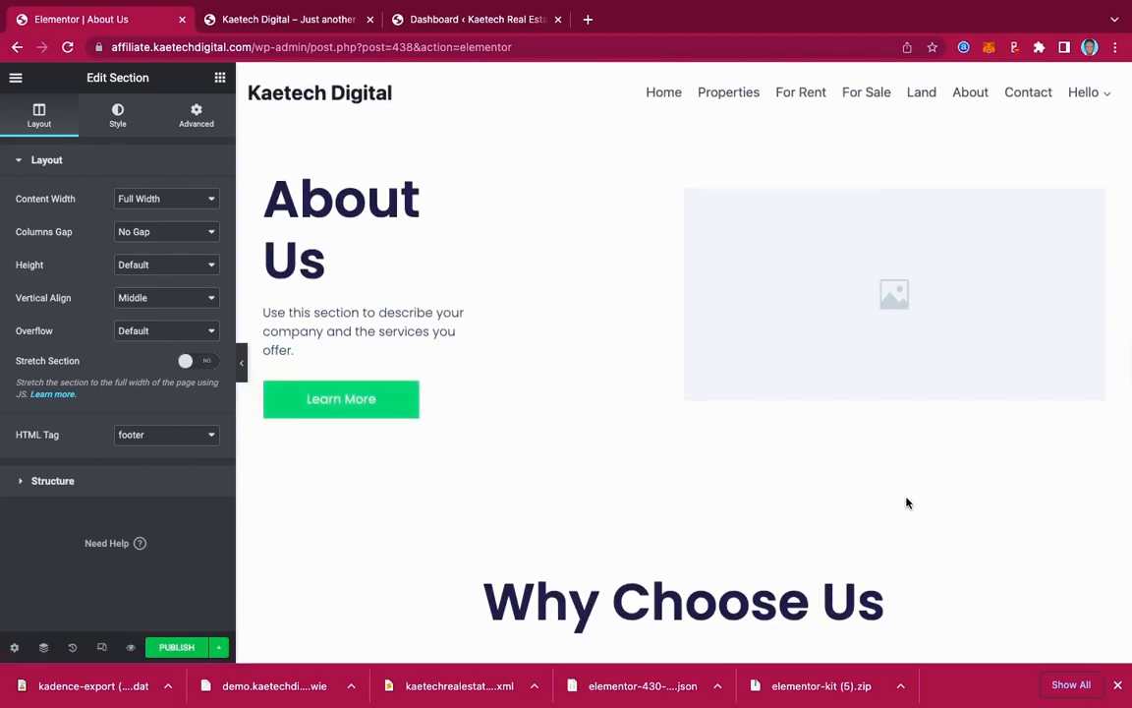
{"action": "scroll", "coordinate": [906, 503], "scroll_direction": "down", "scroll_amount": 15}
{"action": "scroll", "coordinate": [906, 503], "scroll_direction": "down", "scroll_amount": 8}
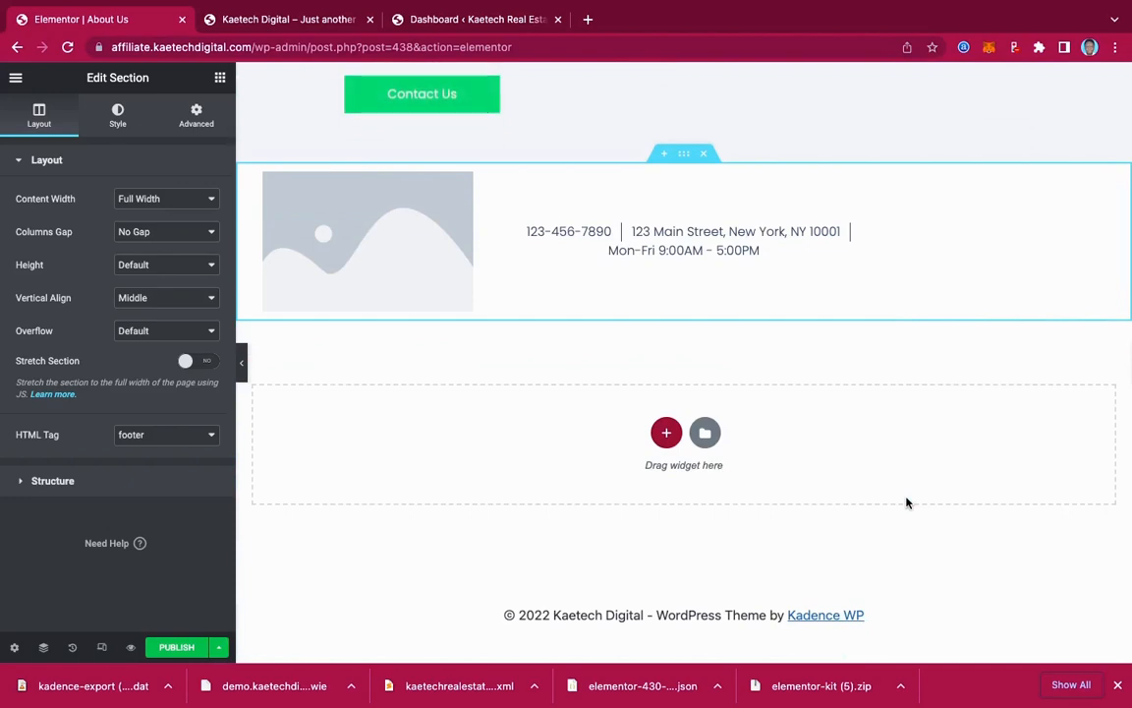
{"action": "scroll", "coordinate": [906, 502], "scroll_direction": "up", "scroll_amount": 20}
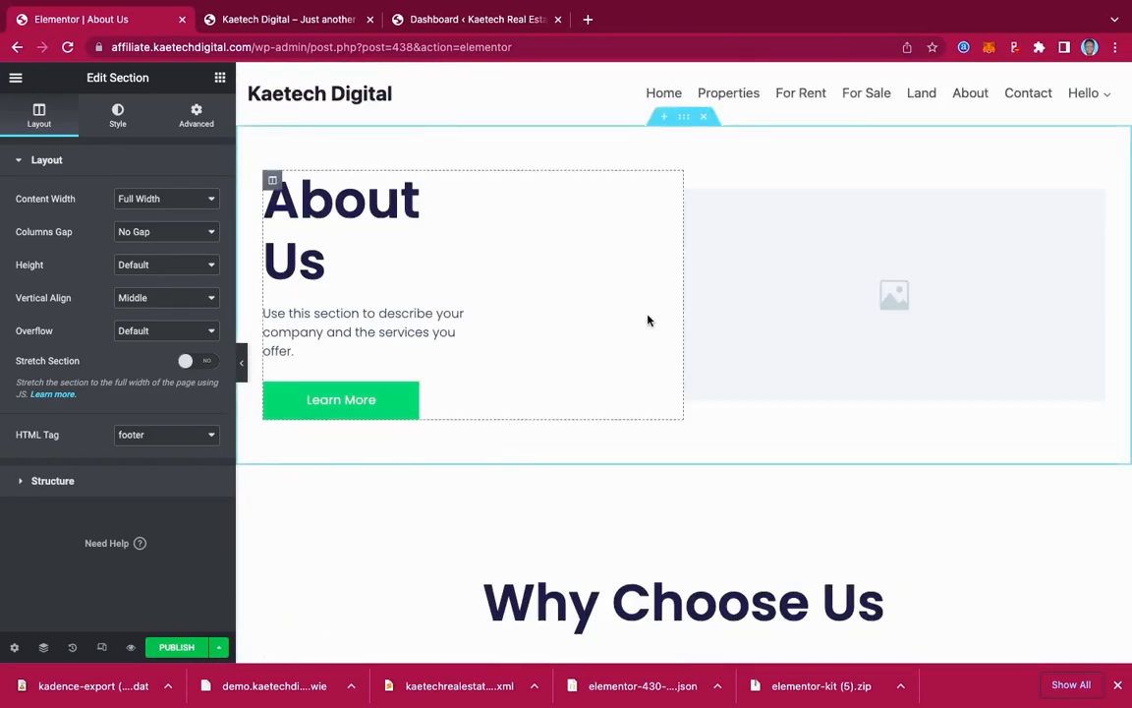
{"action": "left_click", "coordinate": [245, 368]}
{"action": "scroll", "coordinate": [610, 402], "scroll_direction": "down", "scroll_amount": 10}
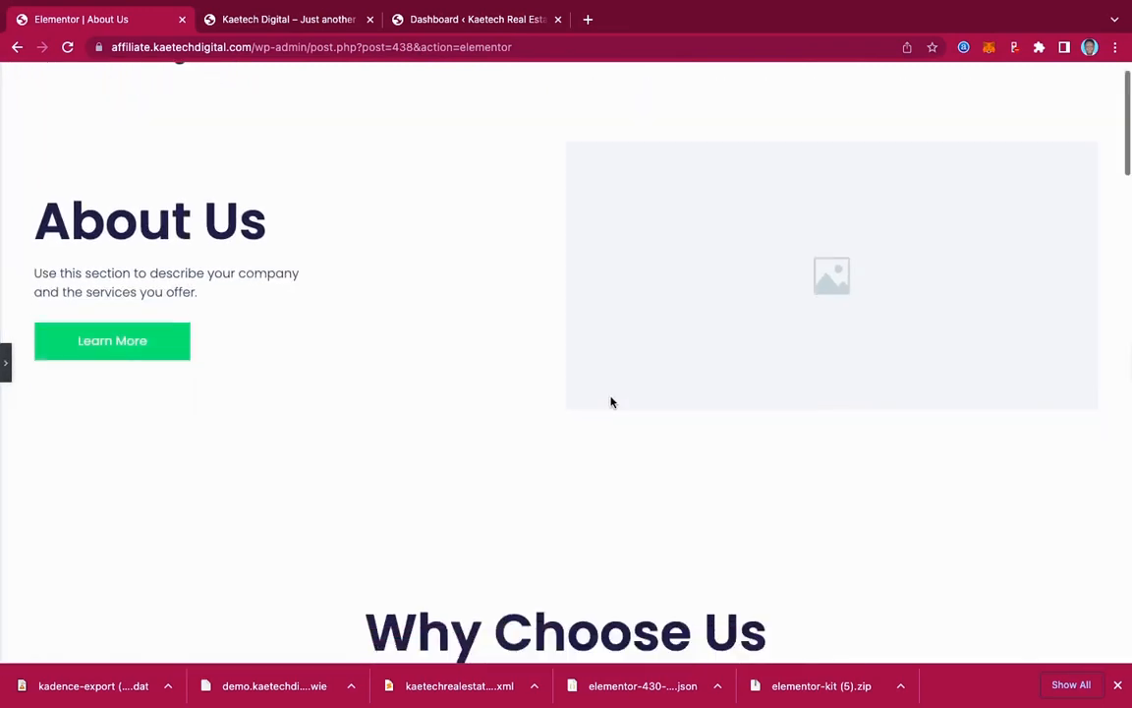
{"action": "scroll", "coordinate": [611, 402], "scroll_direction": "down", "scroll_amount": 15}
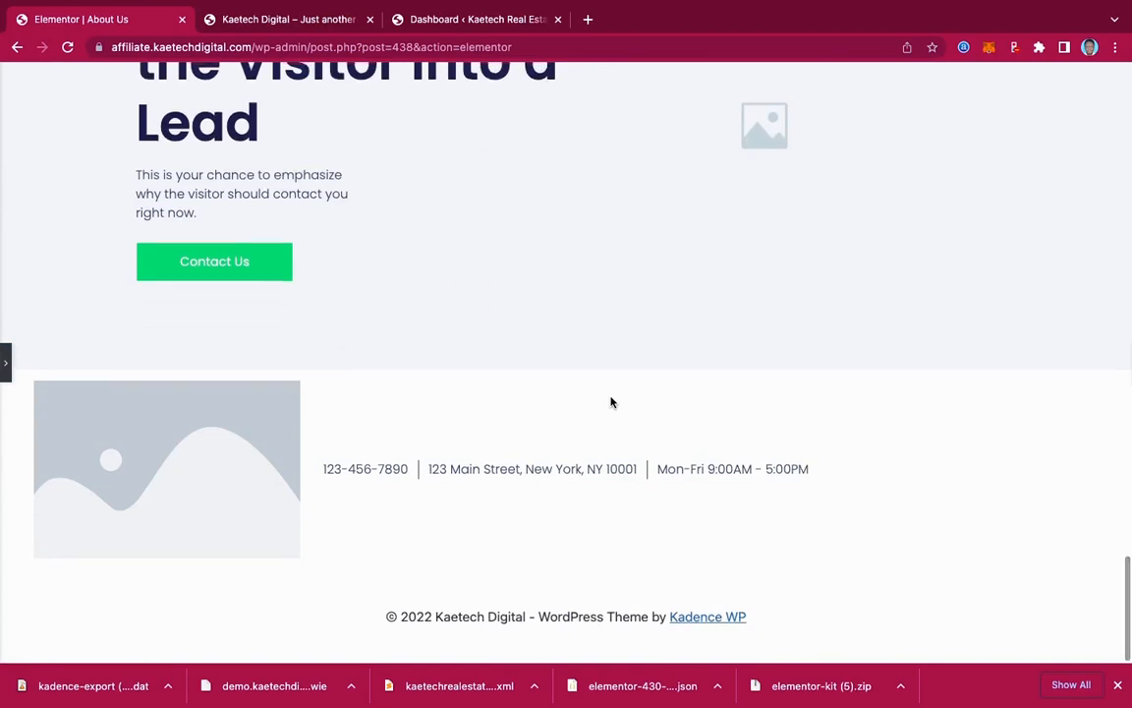
{"action": "scroll", "coordinate": [610, 399], "scroll_direction": "up", "scroll_amount": 20}
{"action": "scroll", "coordinate": [611, 402], "scroll_direction": "up", "scroll_amount": 5}
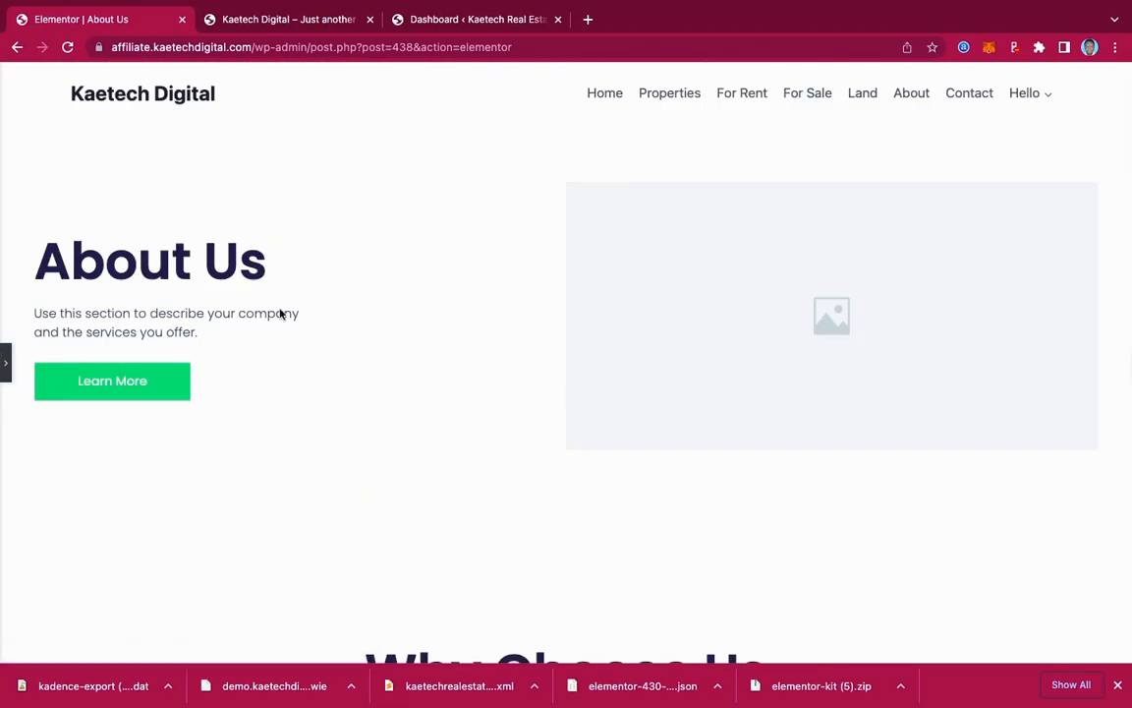
{"action": "left_click", "coordinate": [6, 363]}
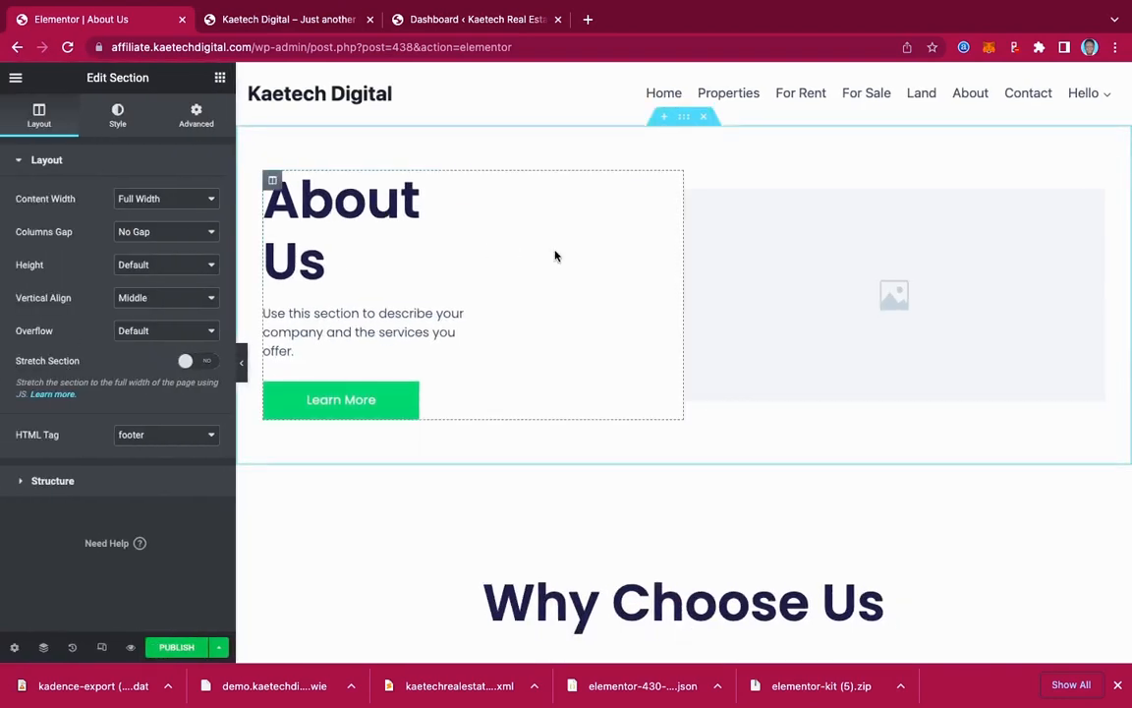